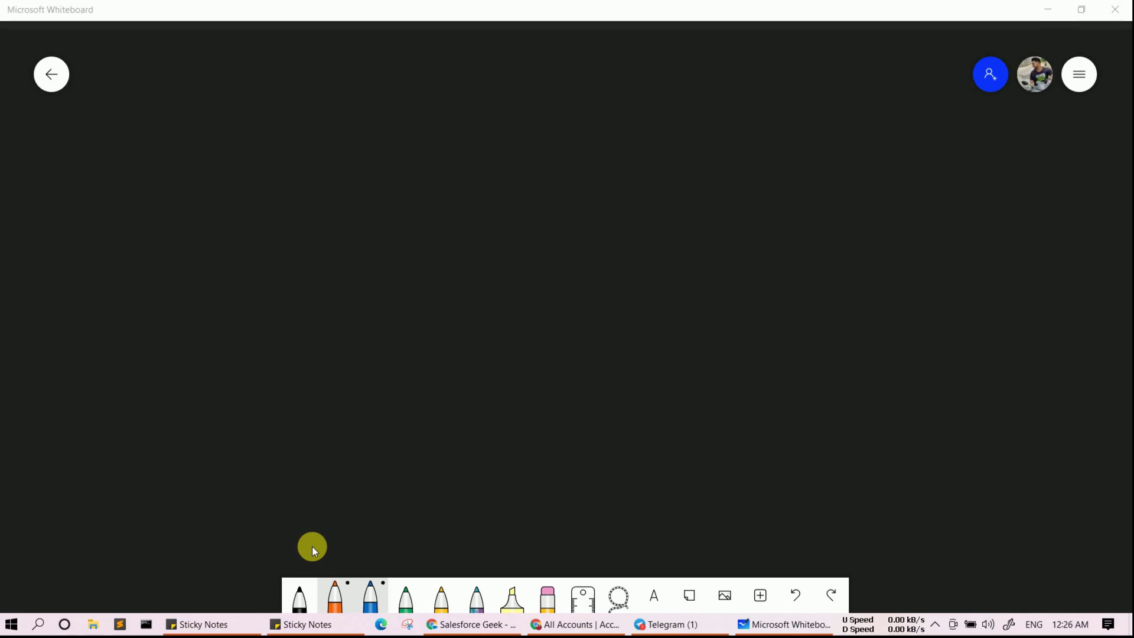
- Handwrite 'Account' on the whiteboard and circle it
{"action": "mouse_move", "coordinate": [109, 143]}
{"action": "left_mouse_down"}
{"action": "mouse_move", "coordinate": [108, 130]}
{"action": "mouse_move", "coordinate": [129, 181]}
{"action": "left_mouse_up"}
{"action": "left_click_drag", "start_coordinate": [108, 170], "coordinate": [131, 156]}
{"action": "mouse_move", "coordinate": [140, 147]}
{"action": "left_mouse_down"}
{"action": "mouse_move", "coordinate": [148, 163]}
{"action": "mouse_move", "coordinate": [163, 159]}
{"action": "left_mouse_up"}
{"action": "left_click_drag", "start_coordinate": [162, 146], "coordinate": [231, 131]}
{"action": "left_click_drag", "start_coordinate": [204, 125], "coordinate": [232, 110]}
{"action": "mouse_move", "coordinate": [239, 73]}
{"action": "left_mouse_down"}
{"action": "mouse_move", "coordinate": [202, 64]}
{"action": "mouse_move", "coordinate": [187, 85]}
{"action": "left_mouse_up"}
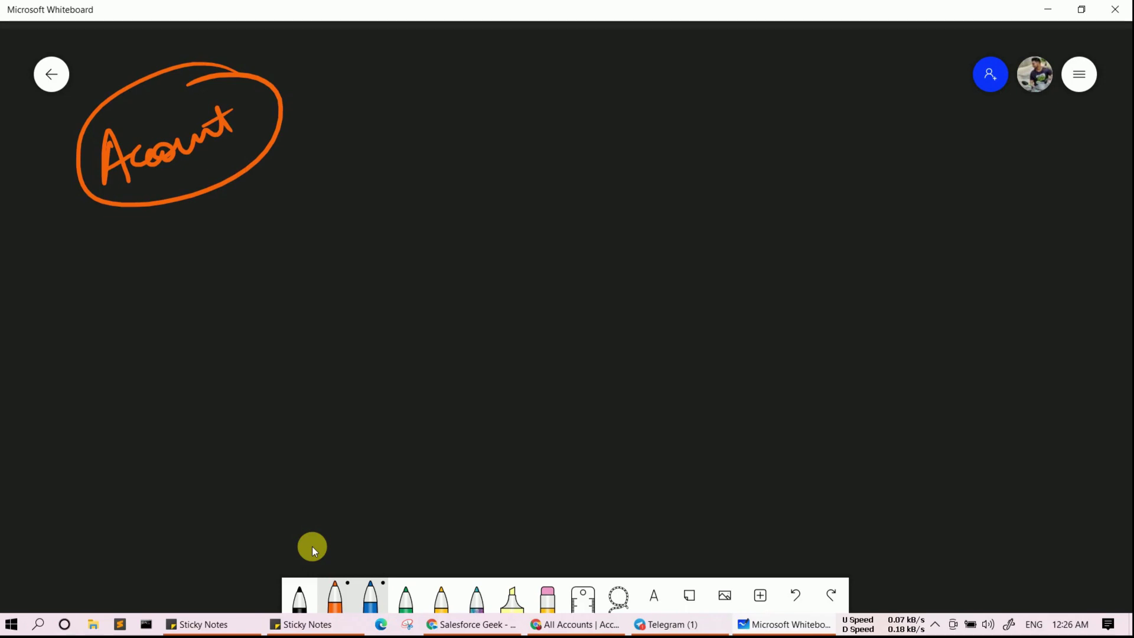
- Draw an arrow right from Account and start writing 'Contact' at its tip
{"action": "left_click_drag", "start_coordinate": [276, 139], "coordinate": [459, 120]}
{"action": "left_click_drag", "start_coordinate": [436, 114], "coordinate": [437, 138]}
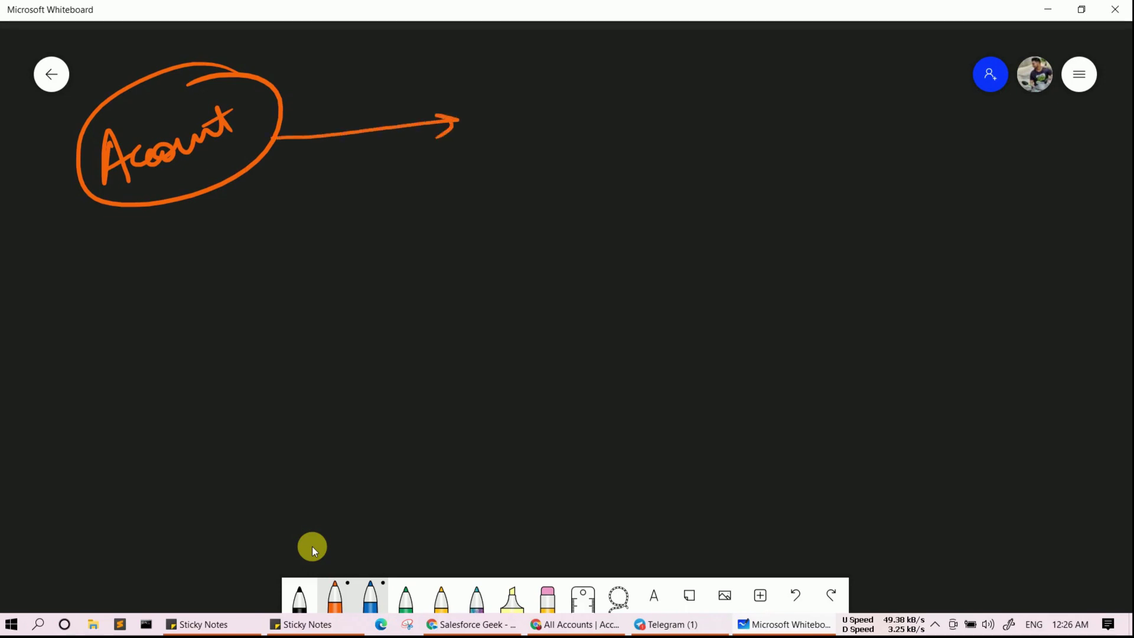
{"action": "mouse_move", "coordinate": [520, 61]}
{"action": "left_mouse_down"}
{"action": "mouse_move", "coordinate": [653, 122]}
{"action": "mouse_move", "coordinate": [514, 59]}
{"action": "left_mouse_up"}
{"action": "mouse_move", "coordinate": [499, 112]}
{"action": "left_mouse_down"}
{"action": "mouse_move", "coordinate": [479, 121]}
{"action": "mouse_move", "coordinate": [496, 143]}
{"action": "left_mouse_up"}
{"action": "left_click_drag", "start_coordinate": [511, 125], "coordinate": [633, 70]}
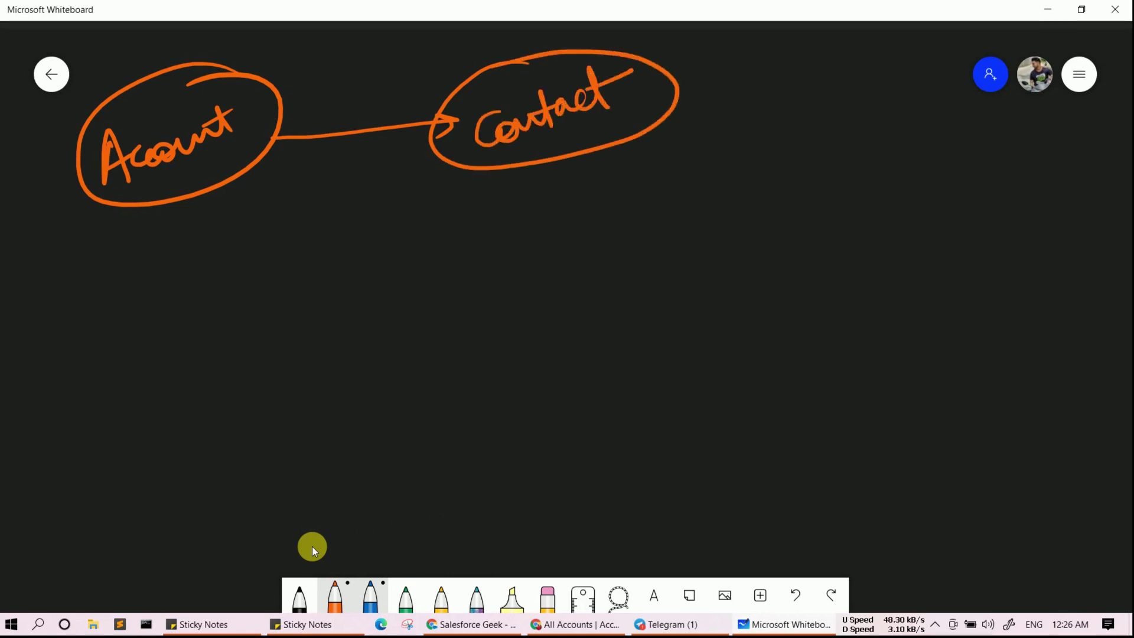
- Draw a crow's-foot line down from Contact to an ellipse labelled 'Task'
{"action": "mouse_move", "coordinate": [561, 159]}
{"action": "left_mouse_down"}
{"action": "mouse_move", "coordinate": [620, 332]}
{"action": "mouse_move", "coordinate": [613, 372]}
{"action": "left_mouse_up"}
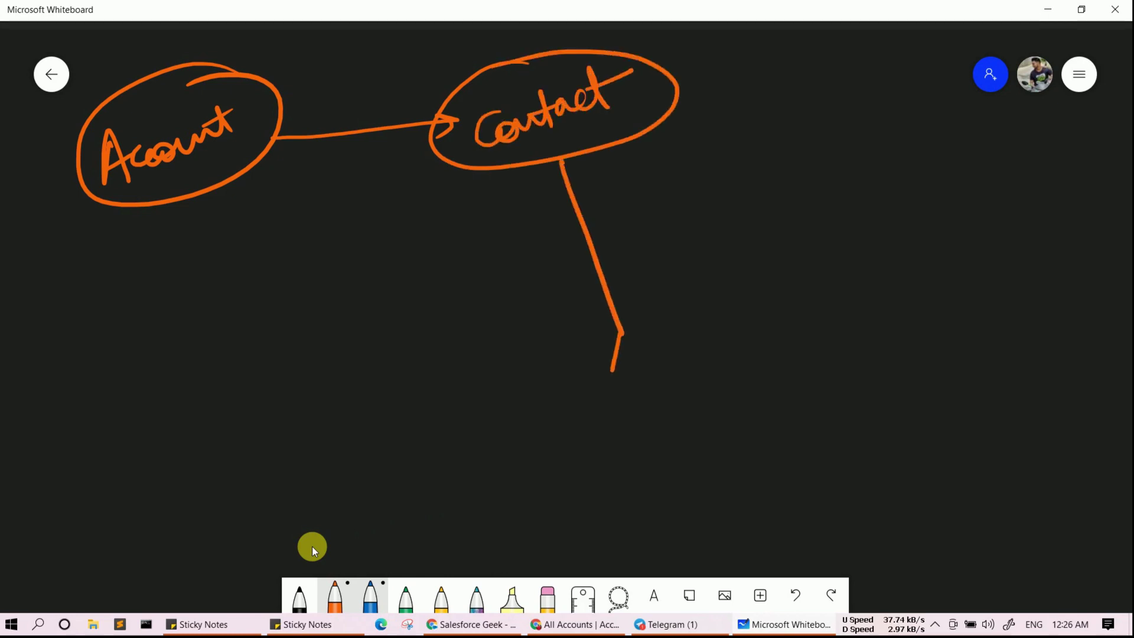
{"action": "mouse_move", "coordinate": [620, 329]}
{"action": "left_mouse_down"}
{"action": "mouse_move", "coordinate": [662, 342]}
{"action": "mouse_move", "coordinate": [637, 366]}
{"action": "left_mouse_up"}
{"action": "mouse_move", "coordinate": [756, 330]}
{"action": "left_mouse_down"}
{"action": "mouse_move", "coordinate": [576, 437]}
{"action": "mouse_move", "coordinate": [842, 331]}
{"action": "mouse_move", "coordinate": [757, 332]}
{"action": "left_mouse_up"}
{"action": "left_click_drag", "start_coordinate": [616, 414], "coordinate": [657, 385]}
{"action": "left_click_drag", "start_coordinate": [640, 396], "coordinate": [657, 430]}
{"action": "left_click_drag", "start_coordinate": [681, 389], "coordinate": [692, 408]}
{"action": "mouse_move", "coordinate": [703, 342]}
{"action": "left_mouse_down"}
{"action": "mouse_move", "coordinate": [727, 383]}
{"action": "mouse_move", "coordinate": [769, 371]}
{"action": "left_mouse_up"}
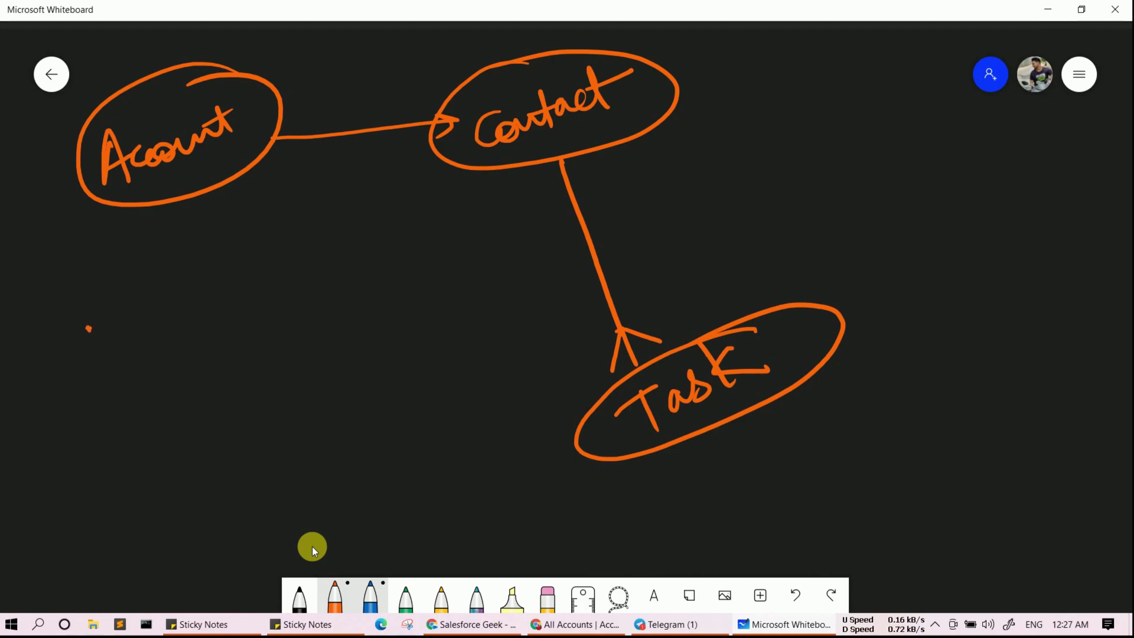
- Write 'Flows' on the left side with a diagonal stroke beneath it
{"action": "left_click_drag", "start_coordinate": [112, 322], "coordinate": [155, 416]}
{"action": "left_click_drag", "start_coordinate": [100, 376], "coordinate": [236, 289]}
{"action": "left_click_drag", "start_coordinate": [162, 397], "coordinate": [325, 269]}
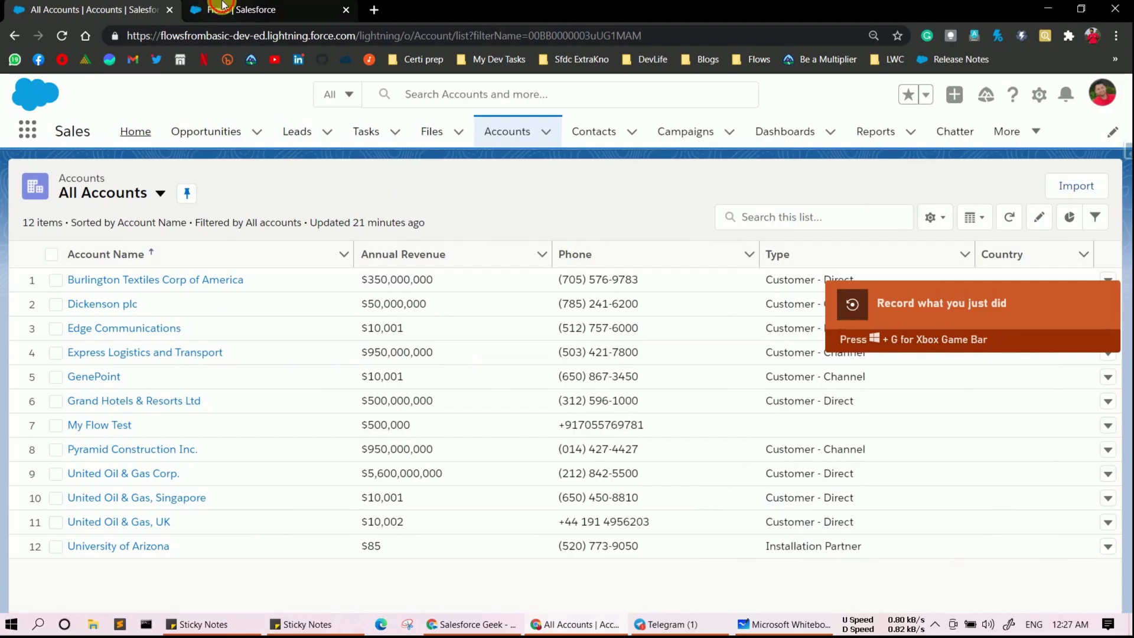
- From the Flows setup page, create an Autolaunched Flow (No Trigger) in Freeform layout
{"action": "left_click", "coordinate": [222, 8]}
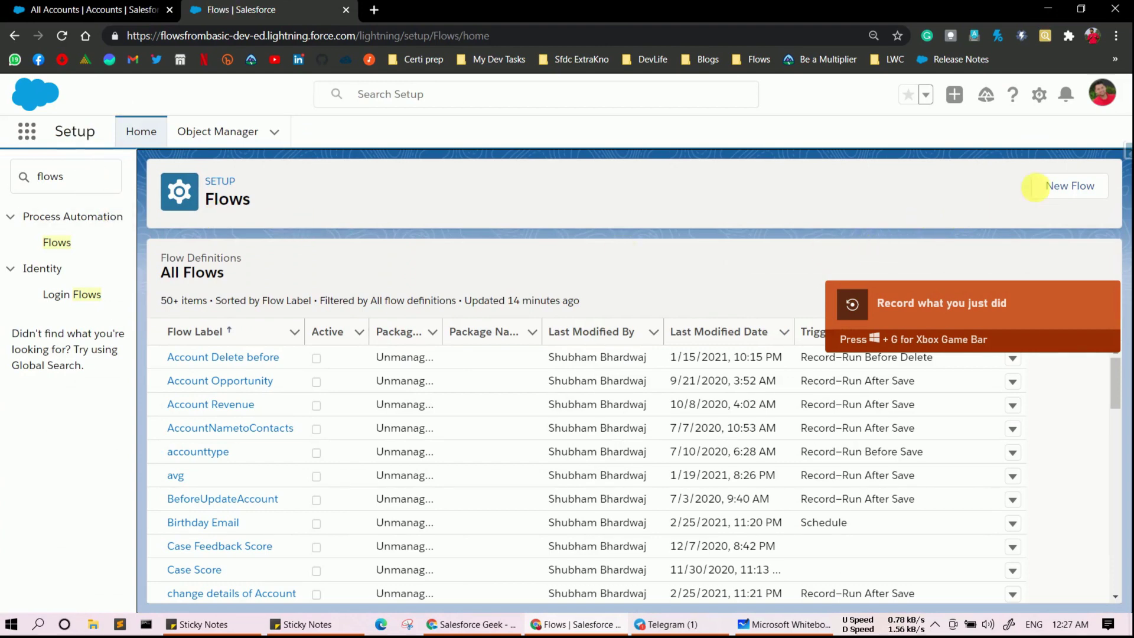
{"action": "left_click", "coordinate": [1066, 186]}
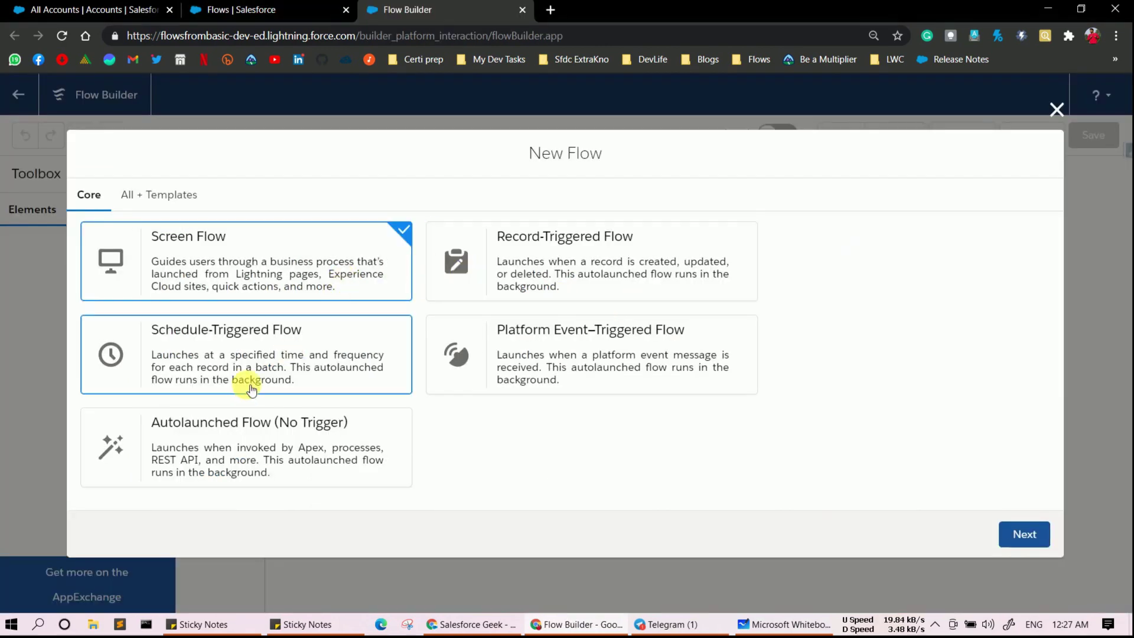
{"action": "left_click", "coordinate": [242, 415]}
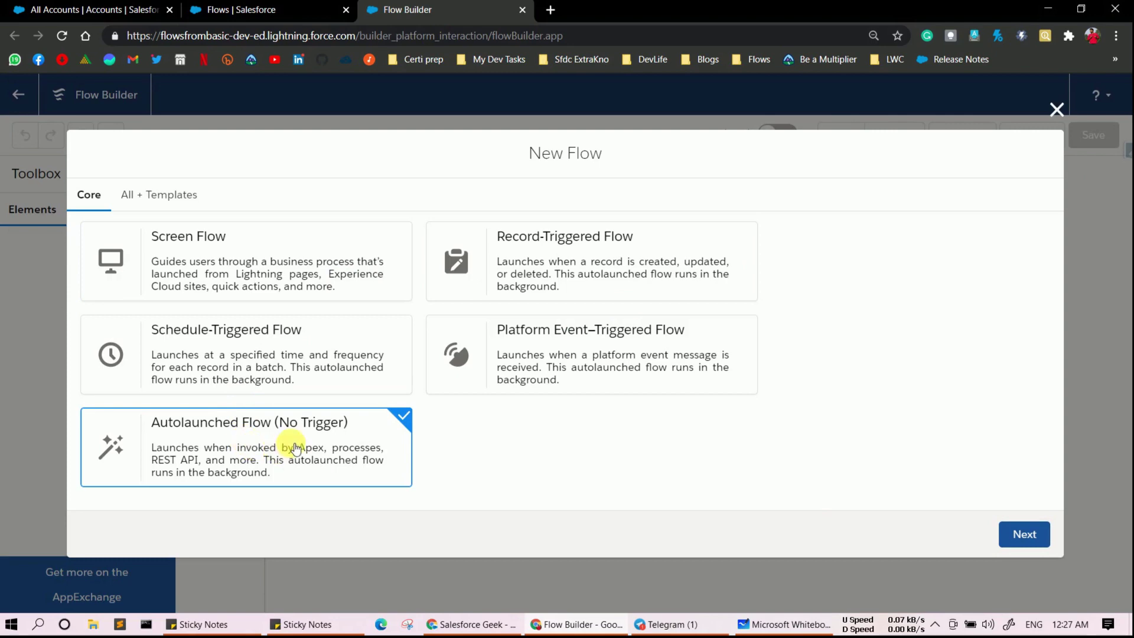
{"action": "left_click", "coordinate": [1025, 535]}
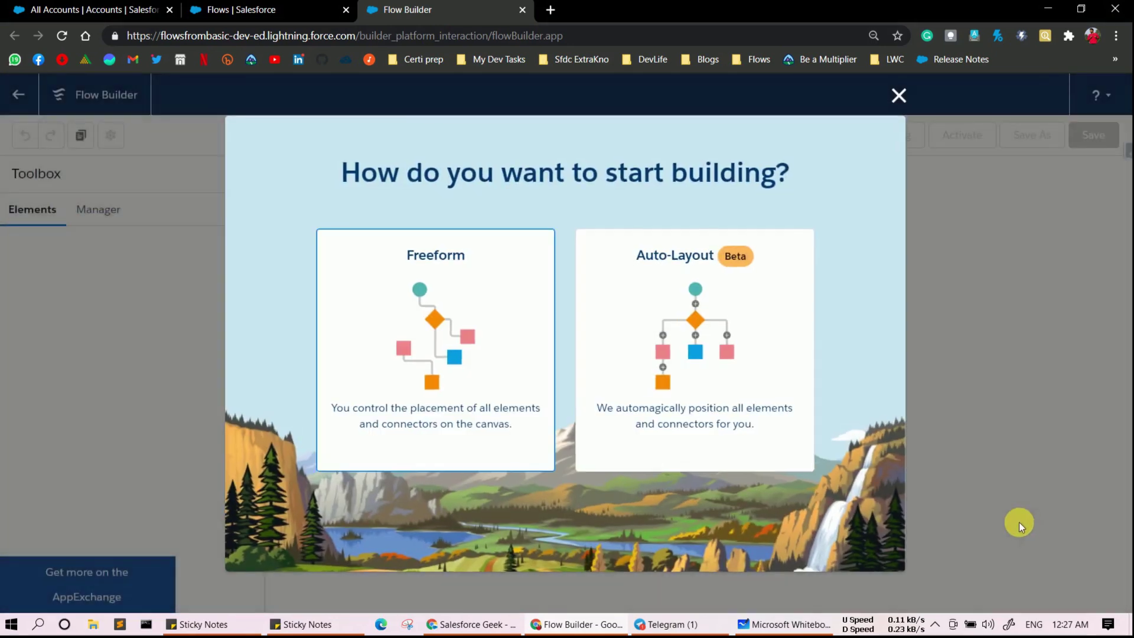
{"action": "left_click", "coordinate": [453, 345]}
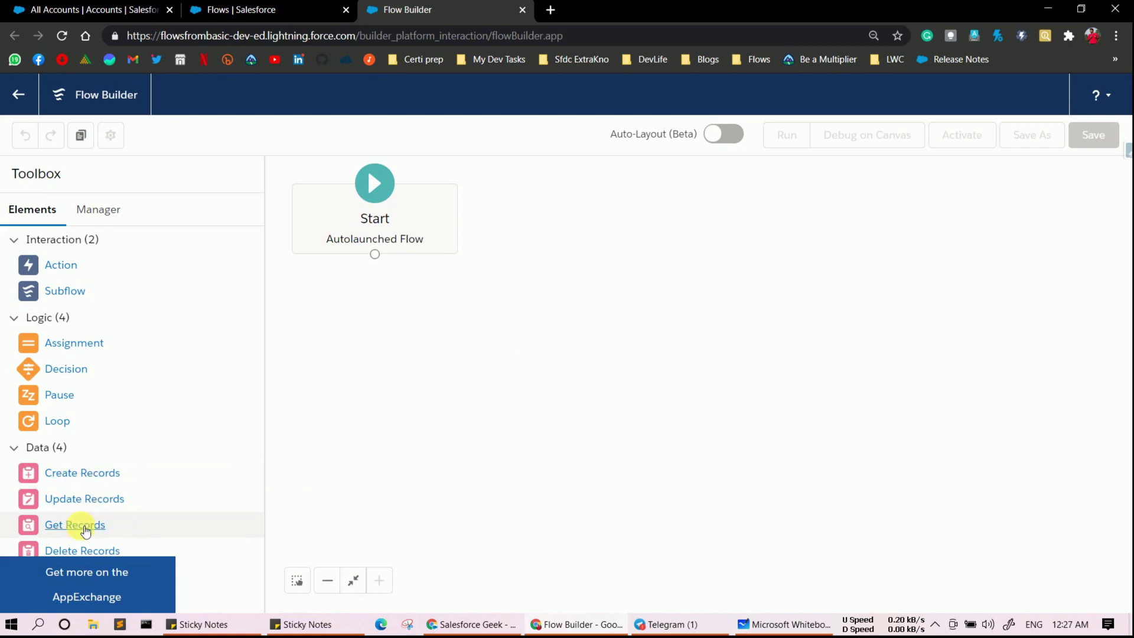
- Add a Get Records element labelled getAccount that queries the Account object
{"action": "left_click_drag", "start_coordinate": [89, 526], "coordinate": [367, 301]}
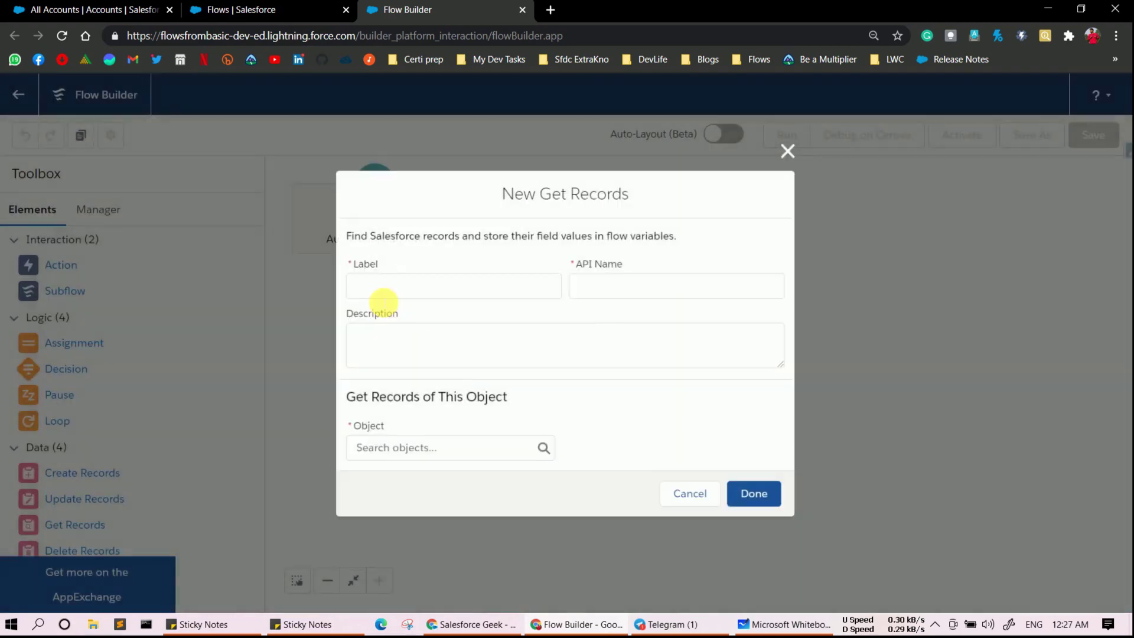
{"action": "type", "text": "get"}
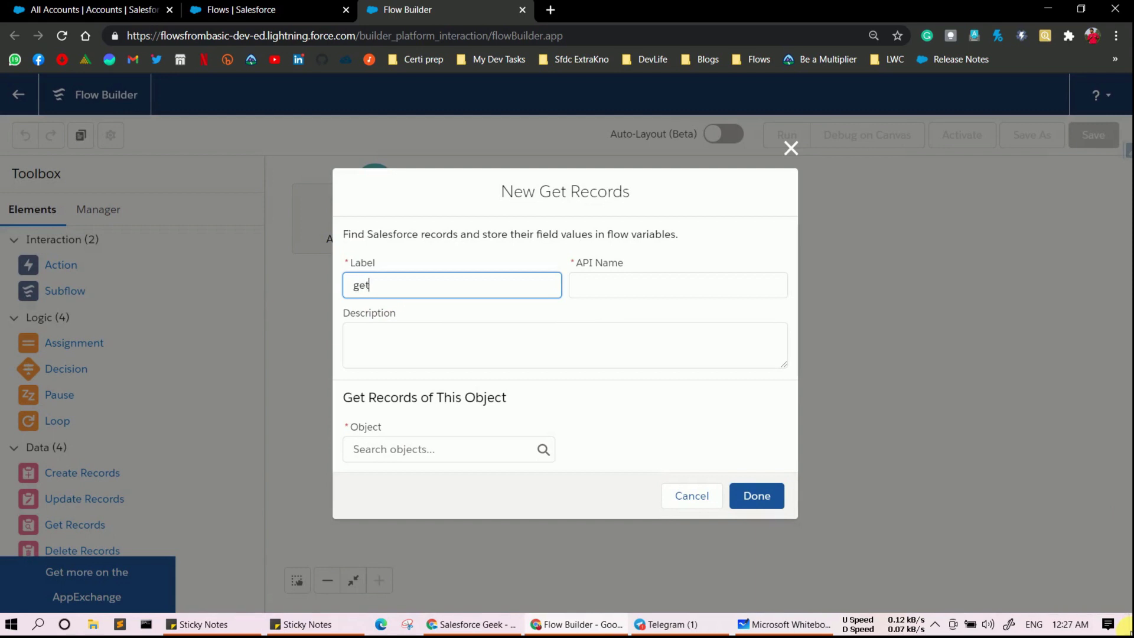
{"action": "type", "text": "Account"}
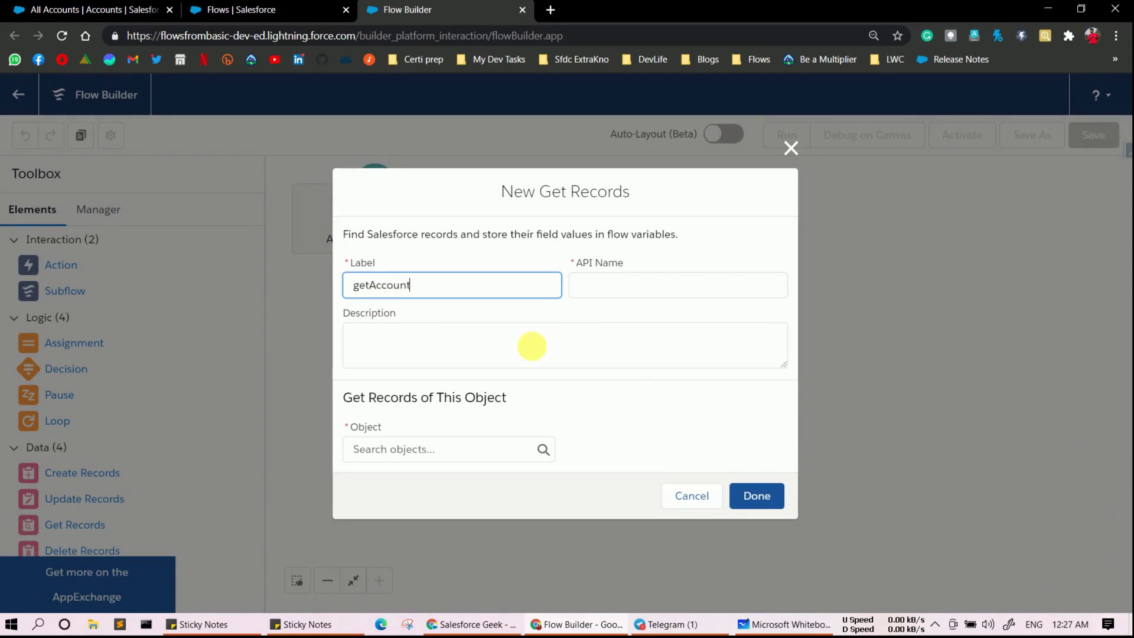
{"action": "left_click", "coordinate": [618, 287]}
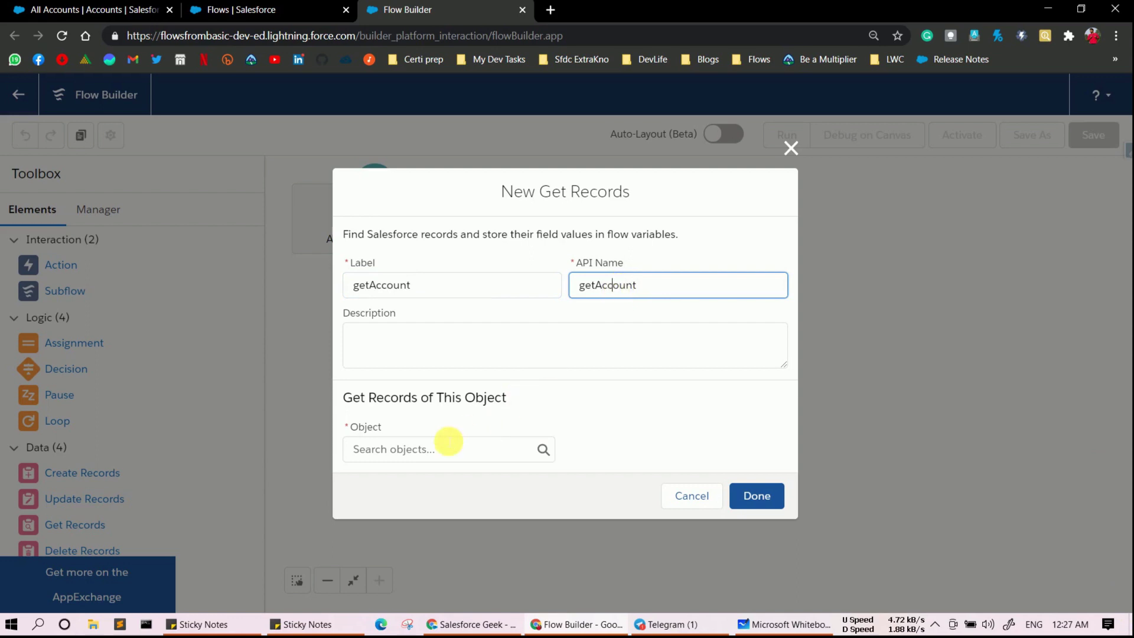
{"action": "left_click", "coordinate": [440, 457]}
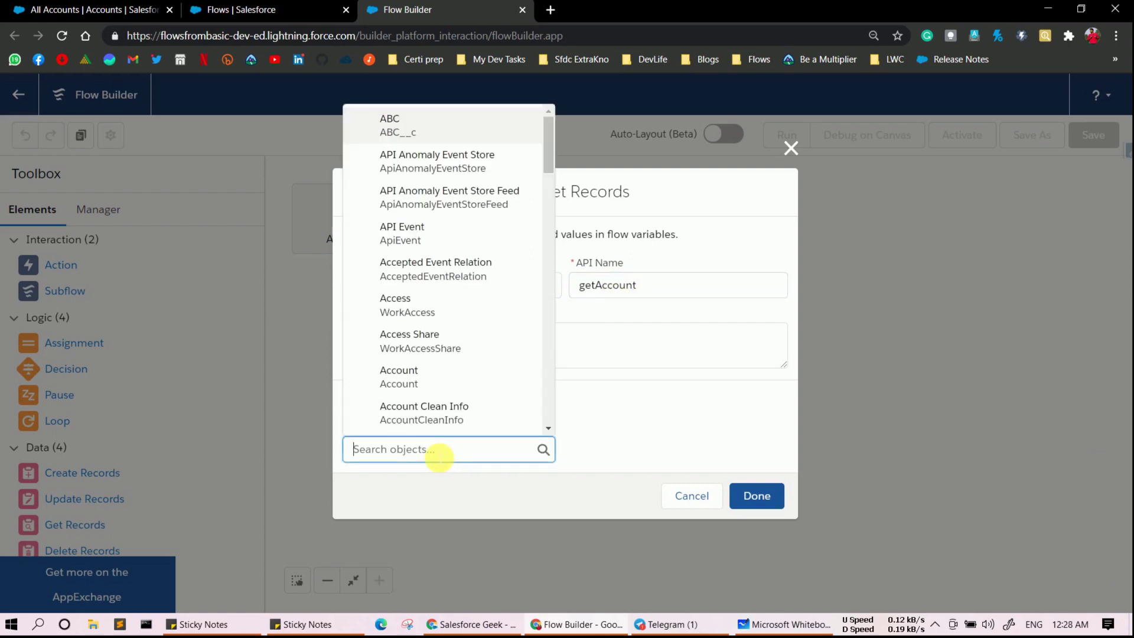
{"action": "type", "text": "Account"}
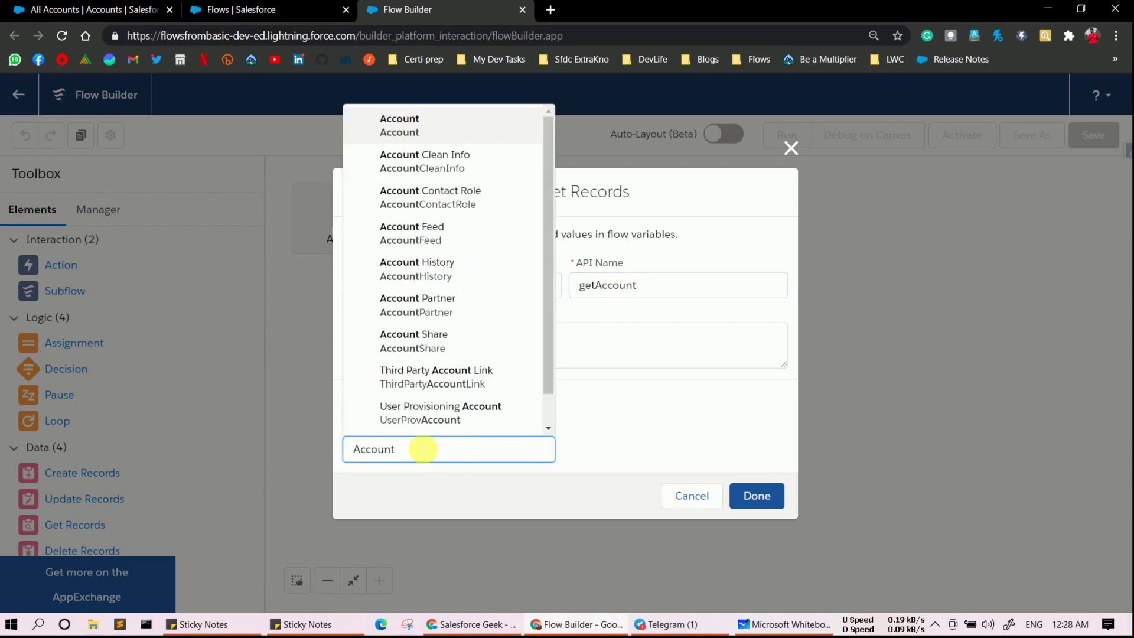
{"action": "left_click", "coordinate": [440, 127]}
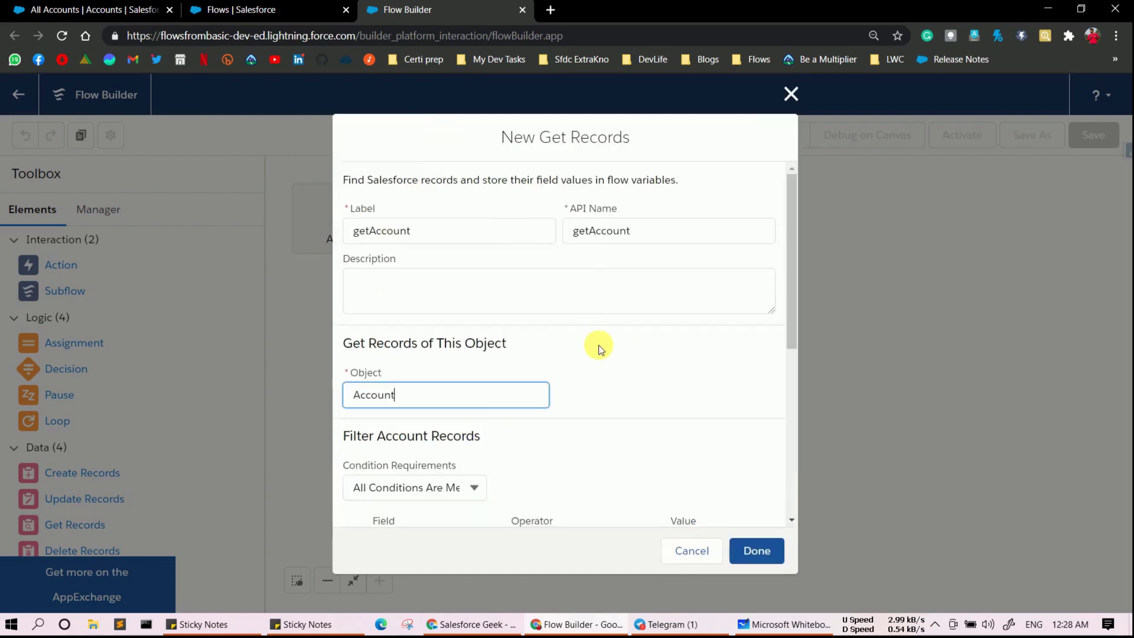
{"action": "scroll", "coordinate": [598, 350], "scroll_direction": "down", "scroll_amount": 4}
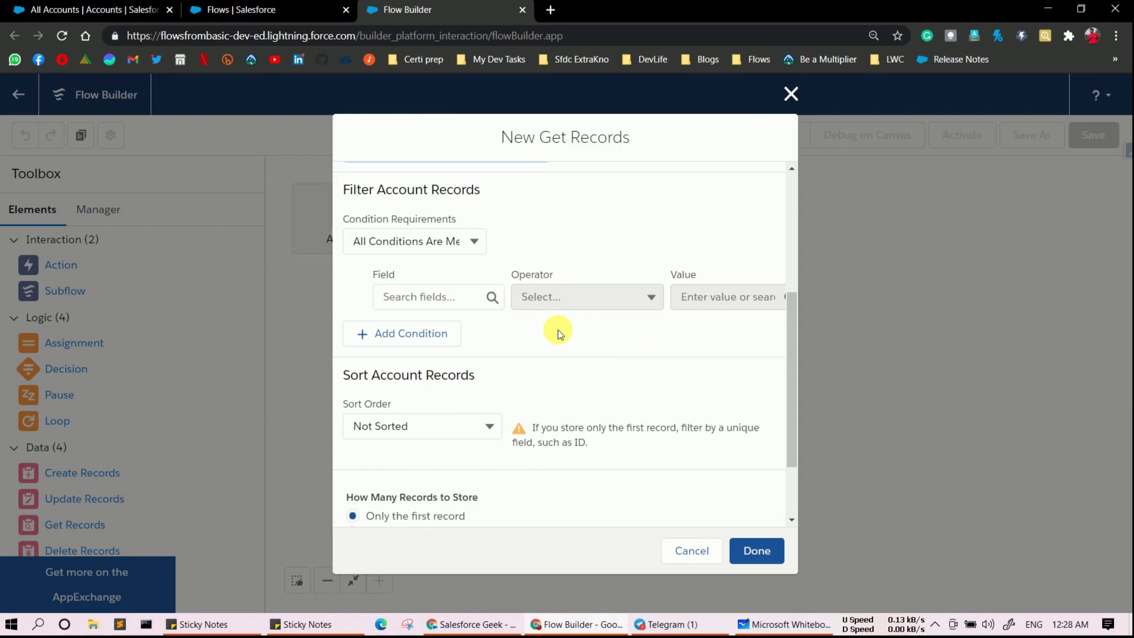
- Filter getAccount on AnnualRevenue Equals 10001 and store all matching records
{"action": "left_click", "coordinate": [437, 295]}
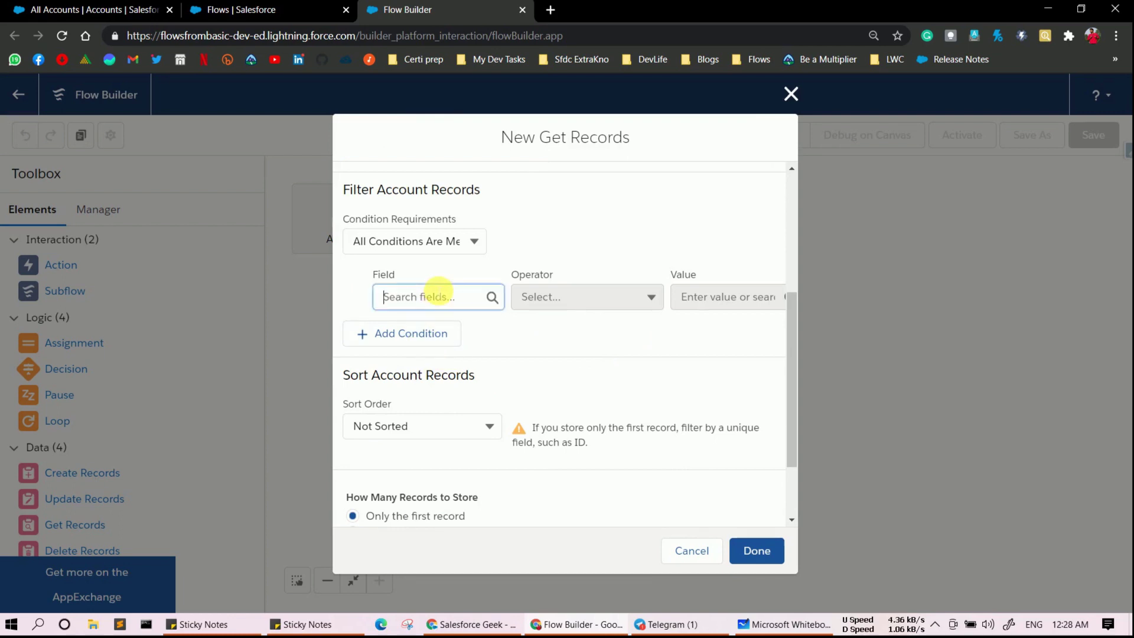
{"action": "type", "text": "Annu"}
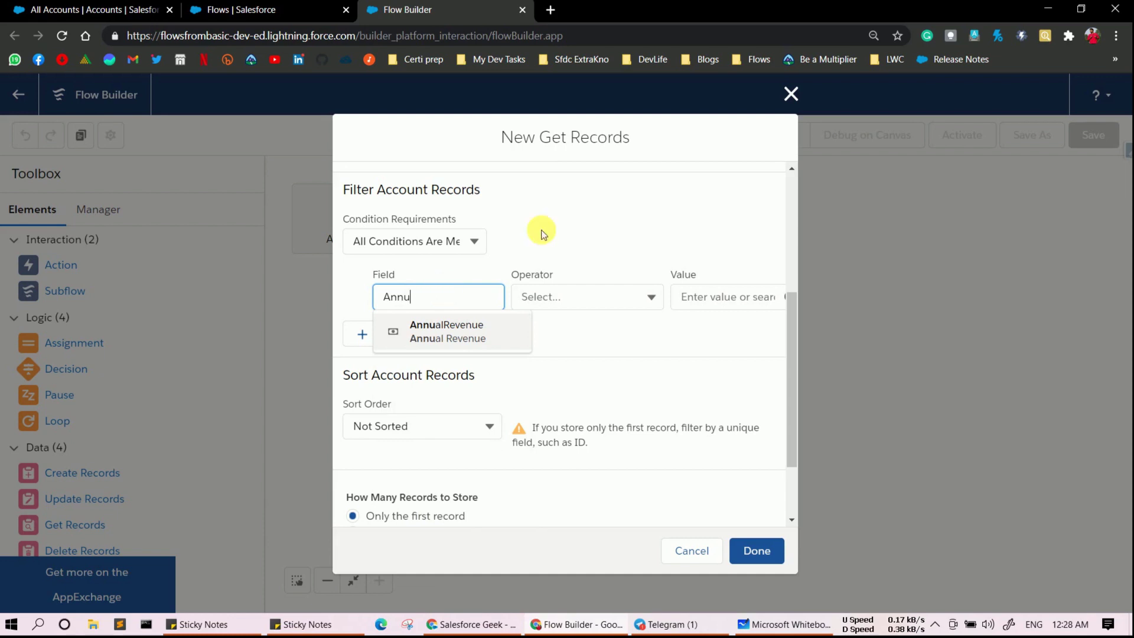
{"action": "left_click", "coordinate": [500, 325]}
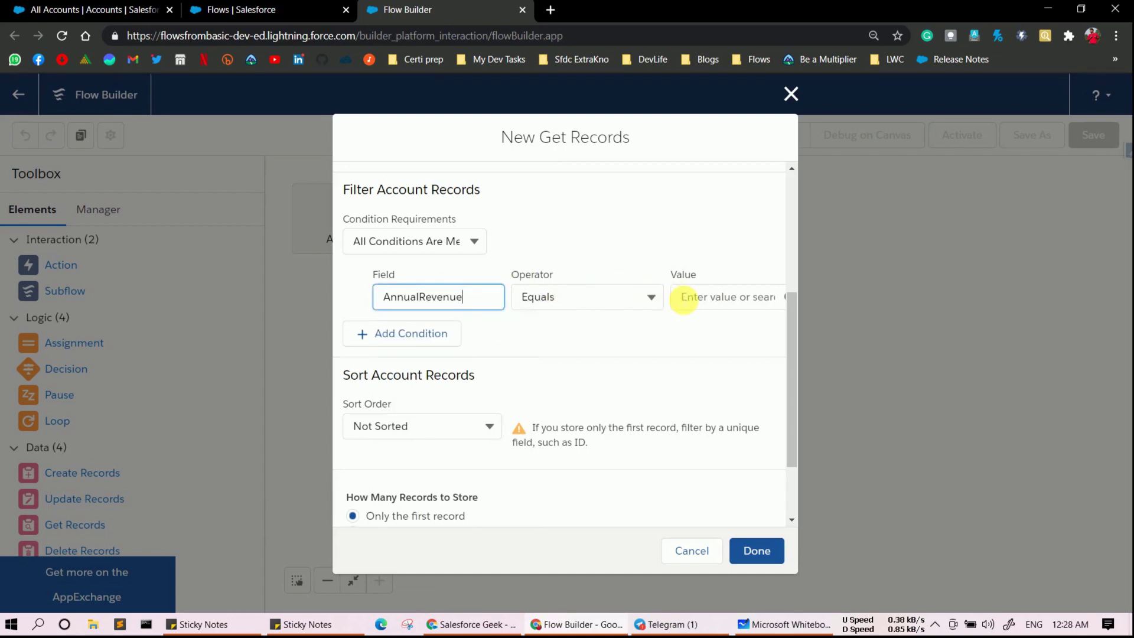
{"action": "left_click", "coordinate": [718, 299]}
{"action": "type", "text": "100"}
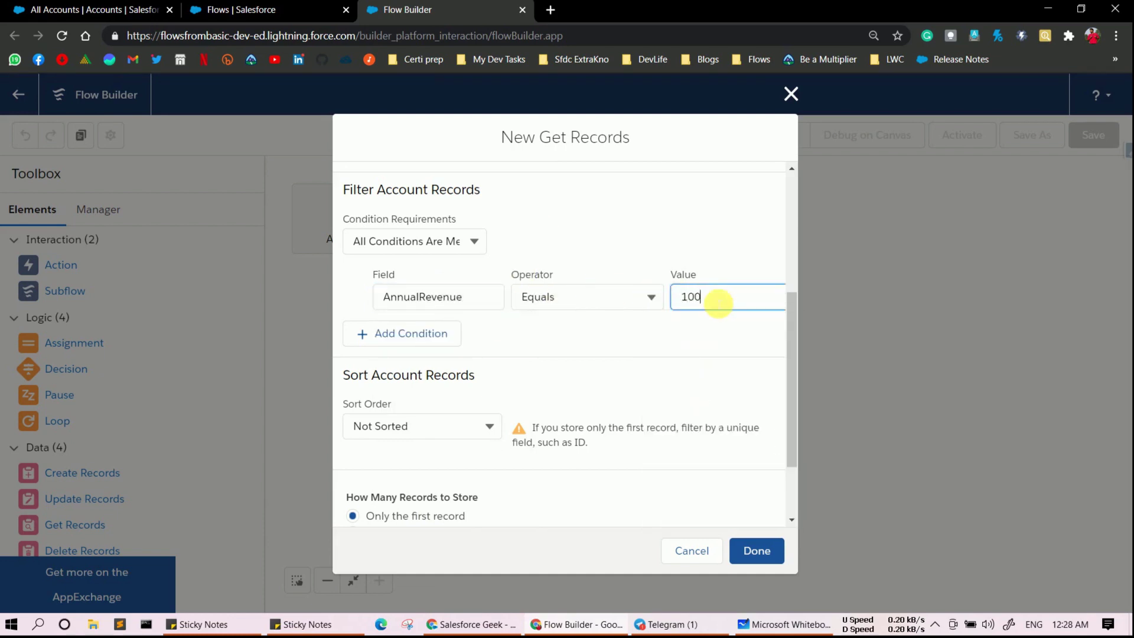
{"action": "type", "text": "01"}
{"action": "left_click", "coordinate": [617, 348]}
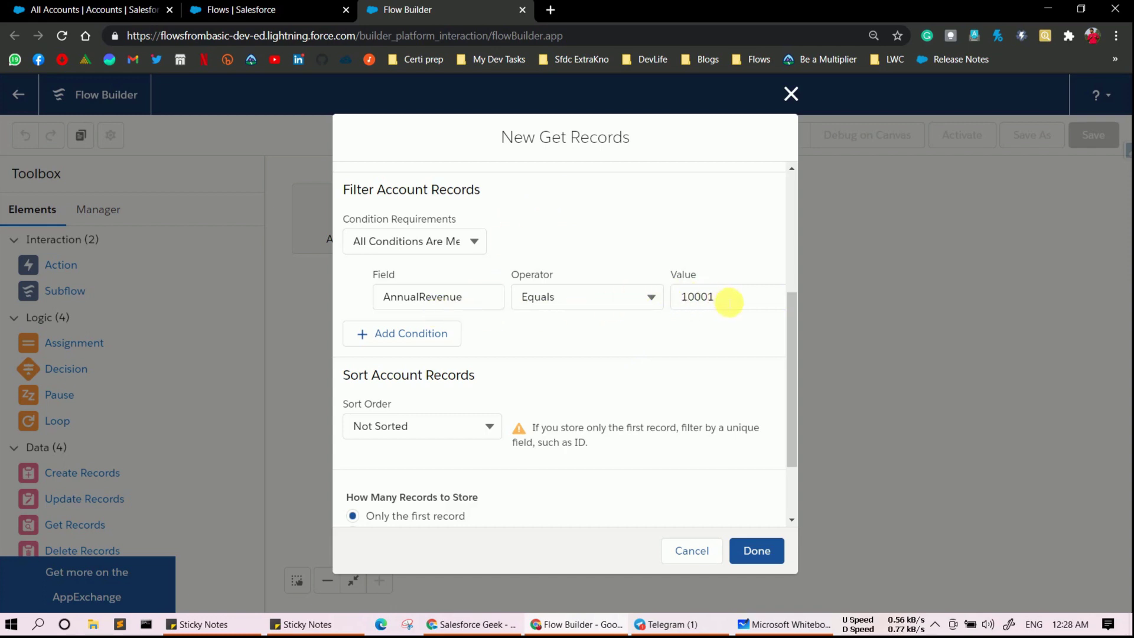
{"action": "double_click", "coordinate": [687, 304]}
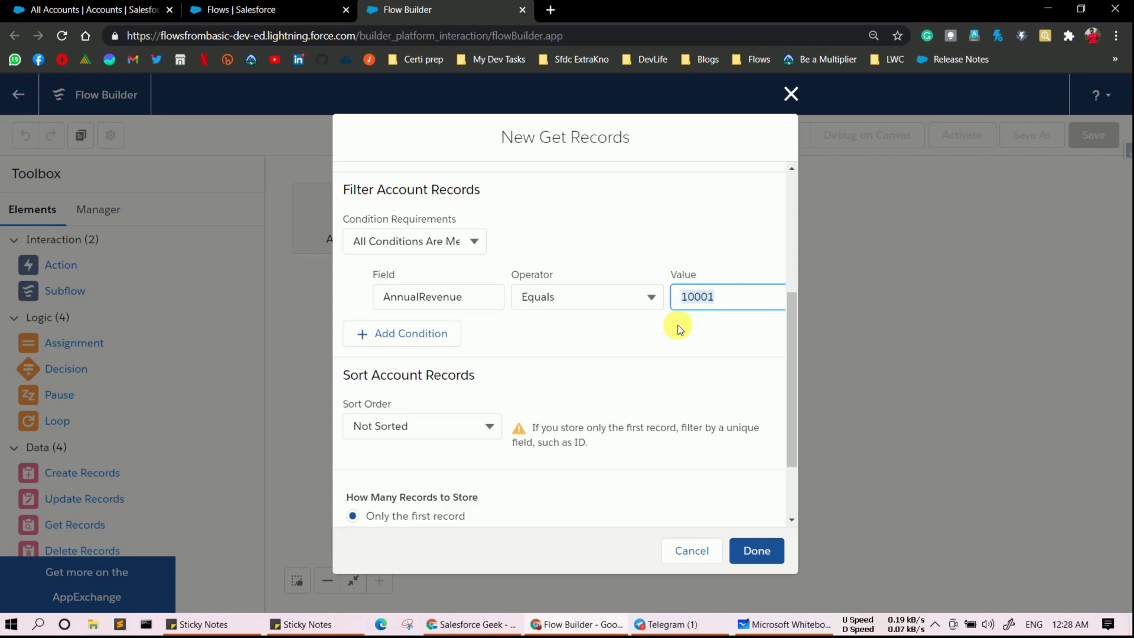
{"action": "scroll", "coordinate": [643, 356], "scroll_direction": "down", "scroll_amount": 2}
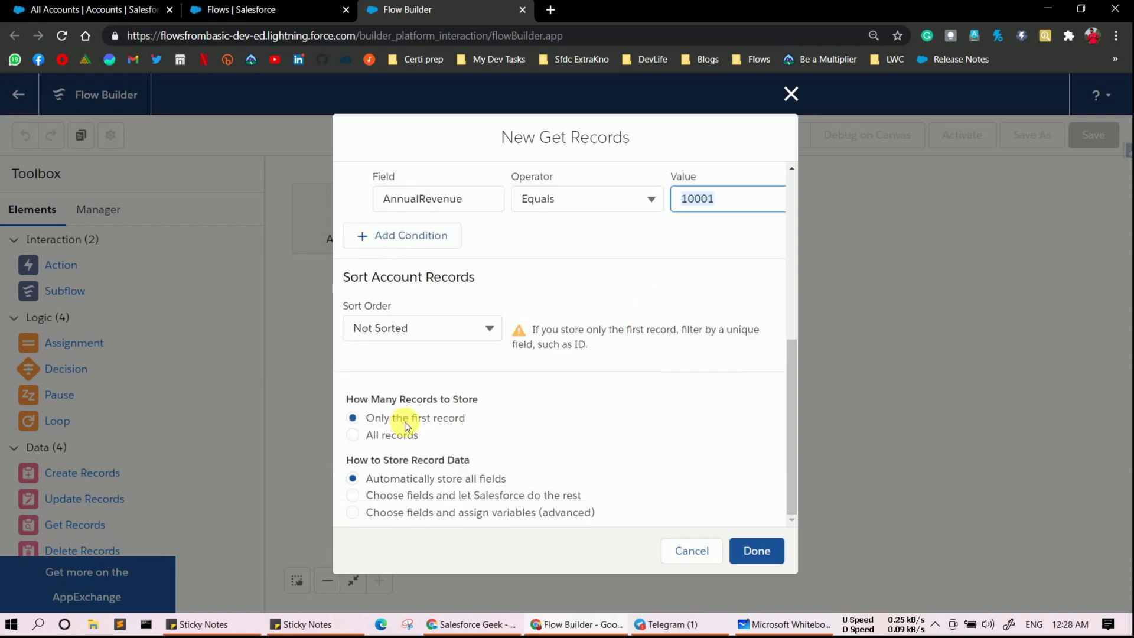
{"action": "left_click", "coordinate": [353, 436]}
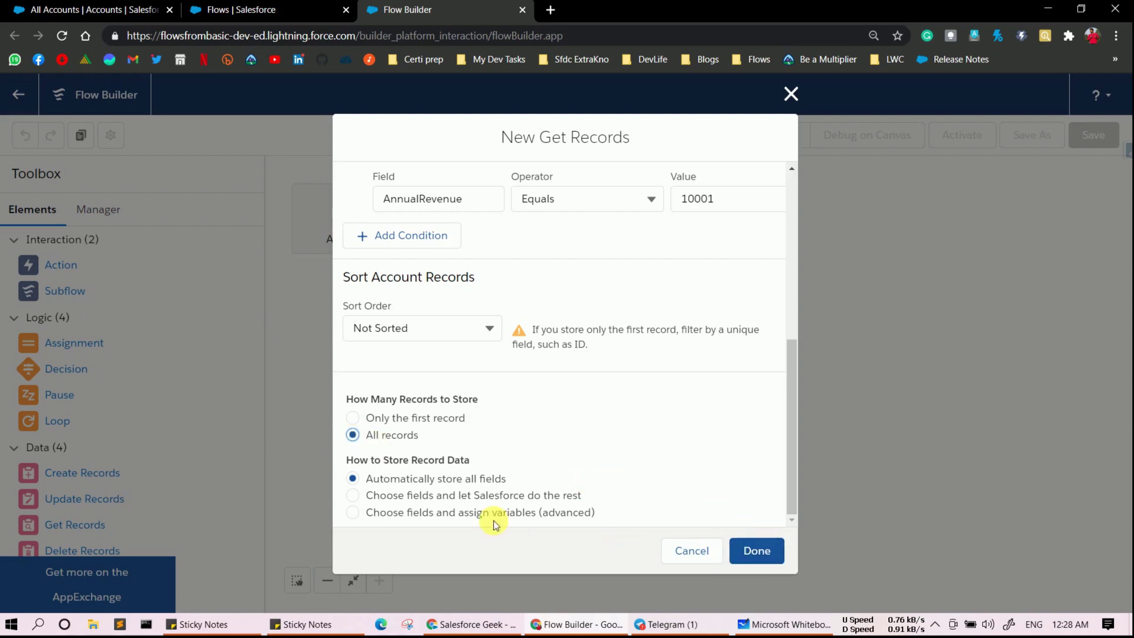
- Store only chosen fields in getAccount, adding Account Name alongside ID
{"action": "left_click", "coordinate": [352, 496]}
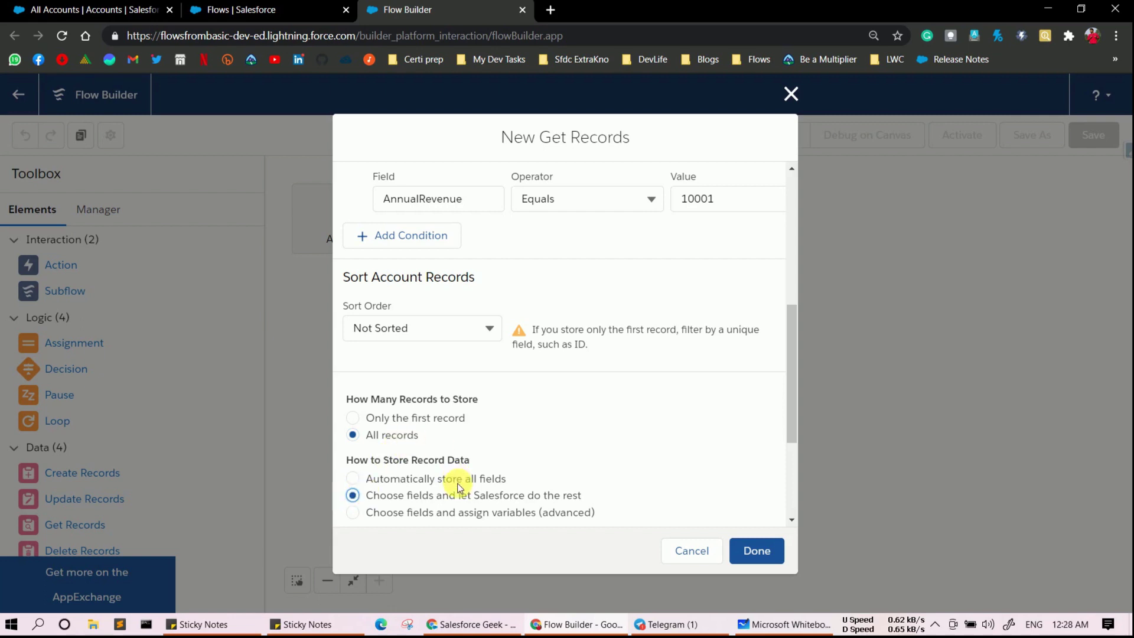
{"action": "scroll", "coordinate": [459, 488], "scroll_direction": "down", "scroll_amount": 3}
{"action": "left_click", "coordinate": [429, 467]}
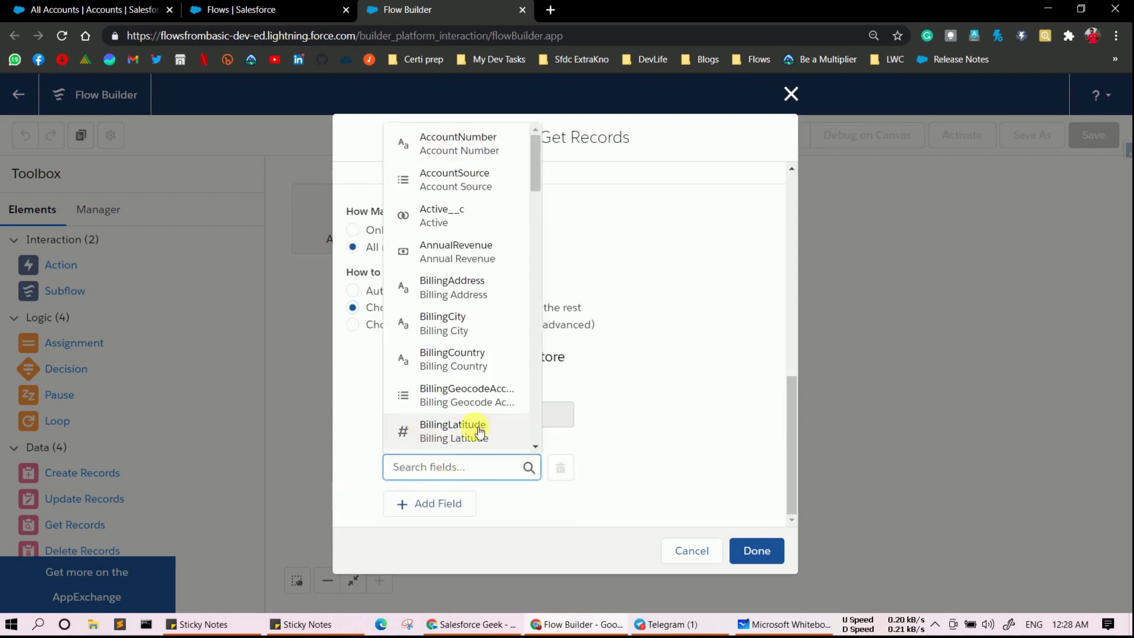
{"action": "left_click", "coordinate": [621, 399]}
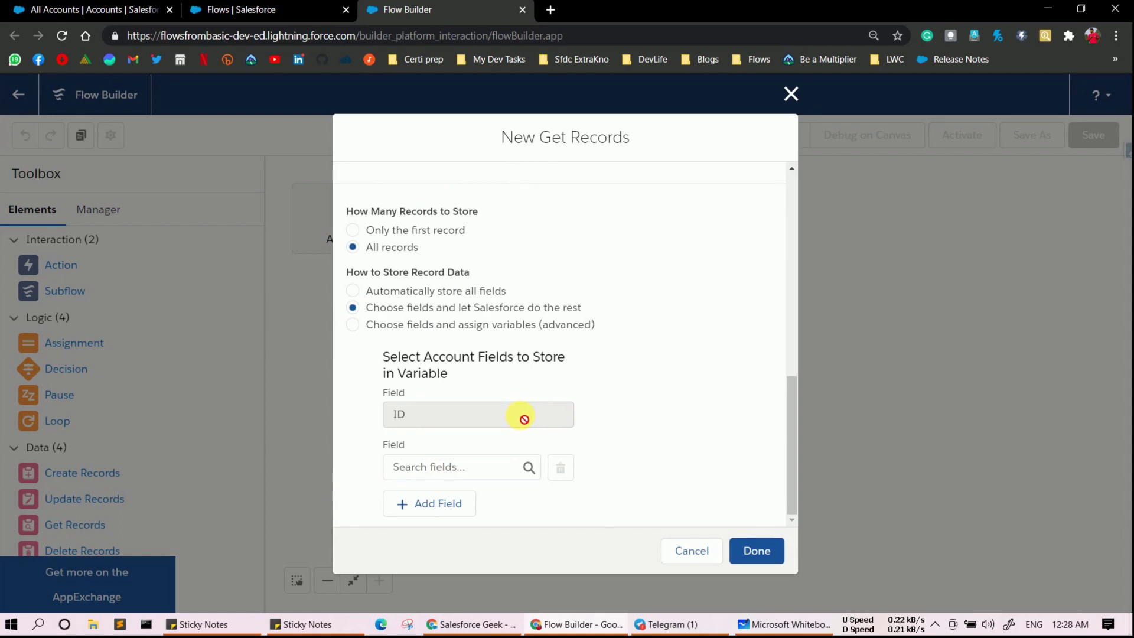
{"action": "left_click", "coordinate": [445, 467]}
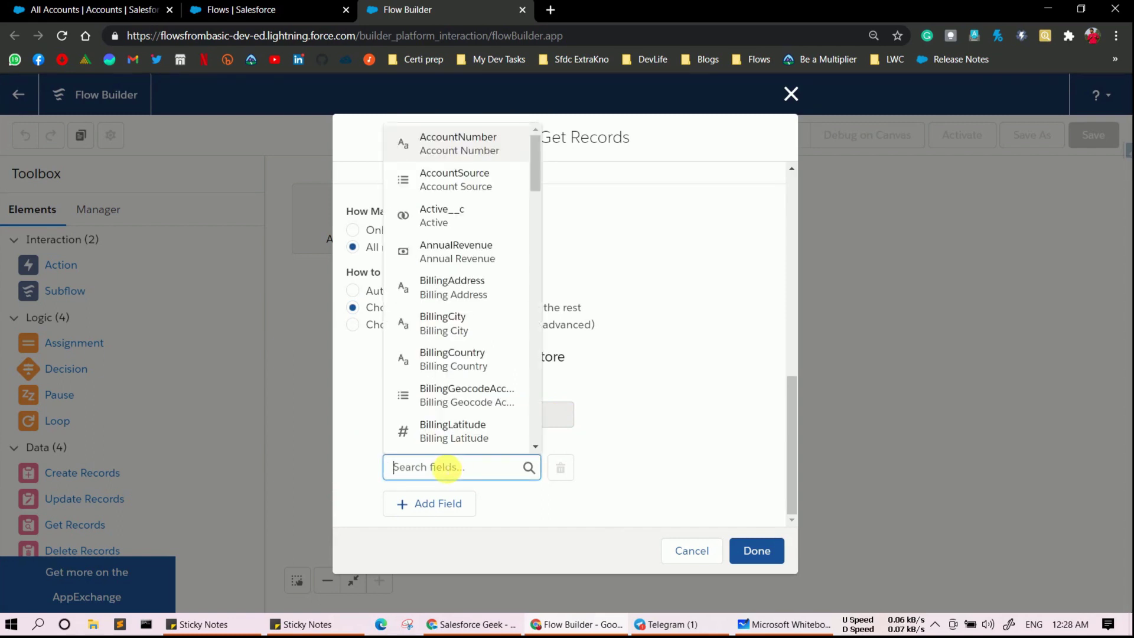
{"action": "type", "text": "Name"}
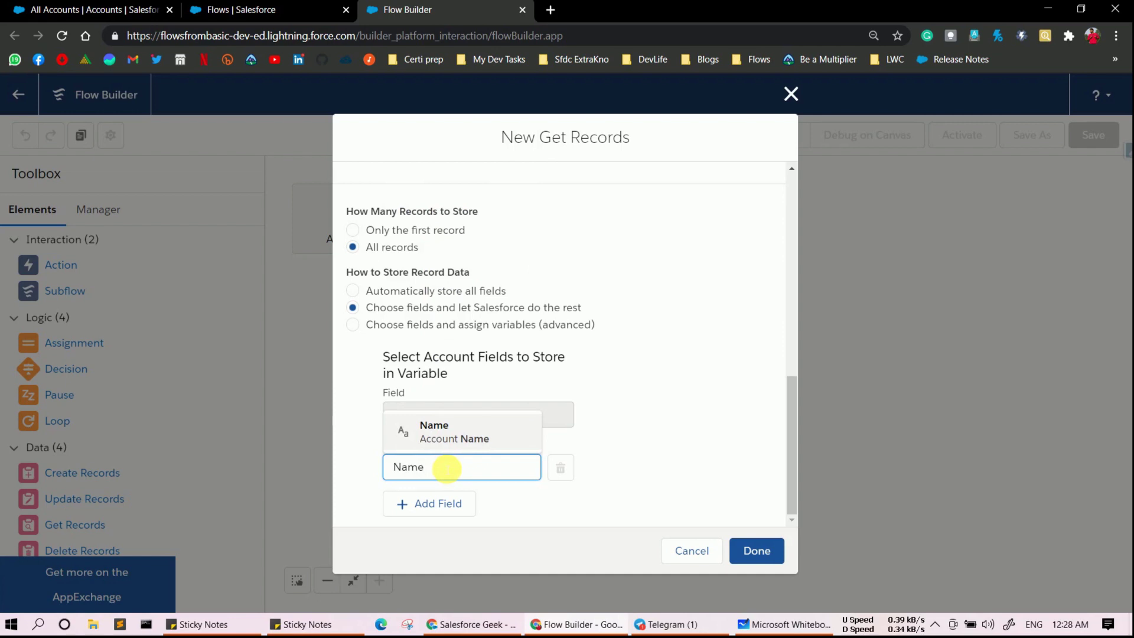
{"action": "left_click", "coordinate": [482, 436]}
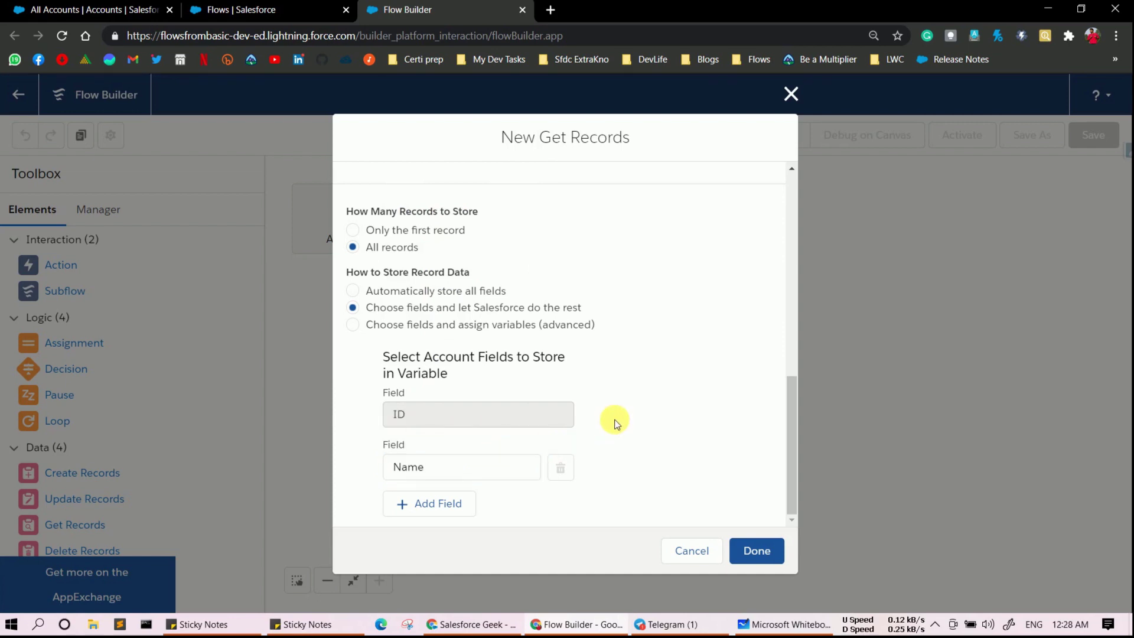
- Finish getAccount, connect Start to it, and drop a Decision element onto the canvas
{"action": "left_click", "coordinate": [753, 548]}
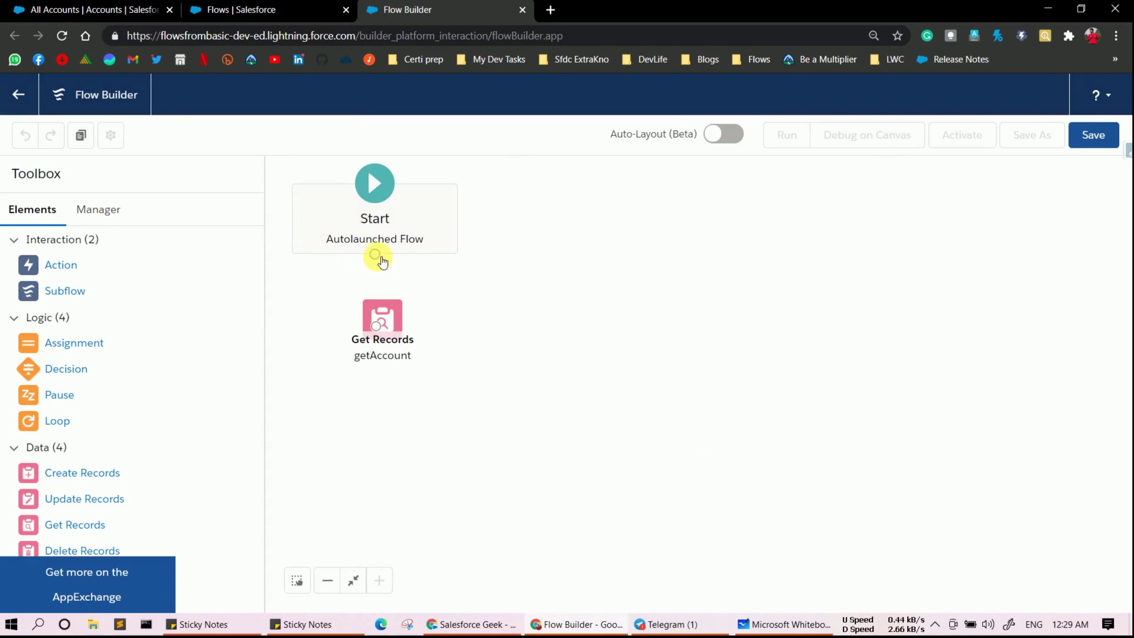
{"action": "left_click_drag", "start_coordinate": [375, 256], "coordinate": [395, 326]}
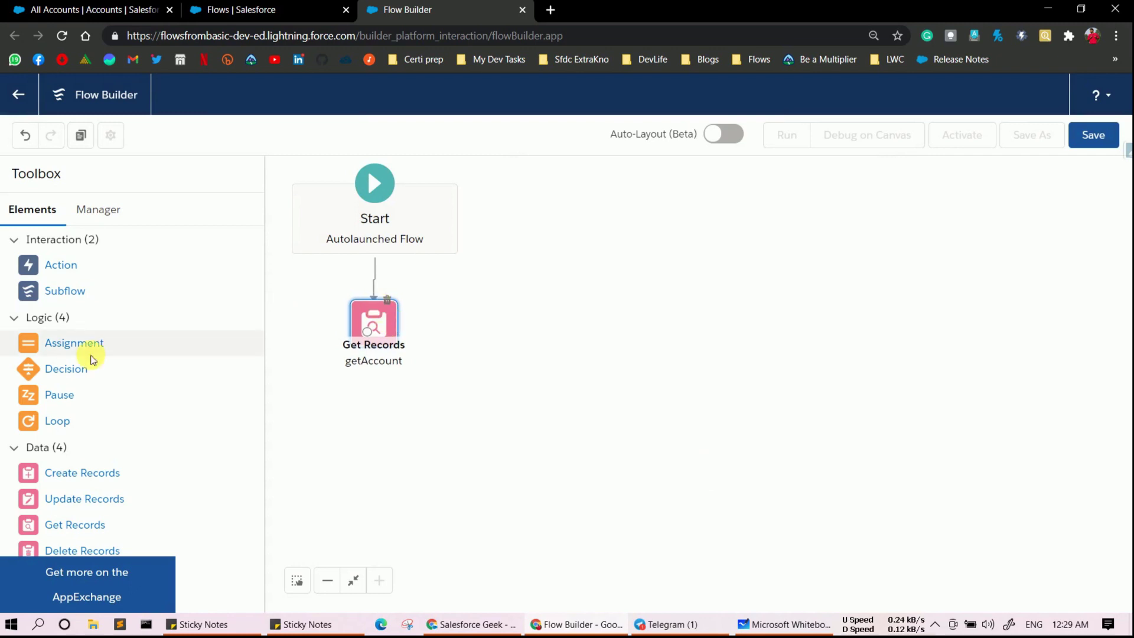
{"action": "left_click_drag", "start_coordinate": [65, 368], "coordinate": [452, 313]}
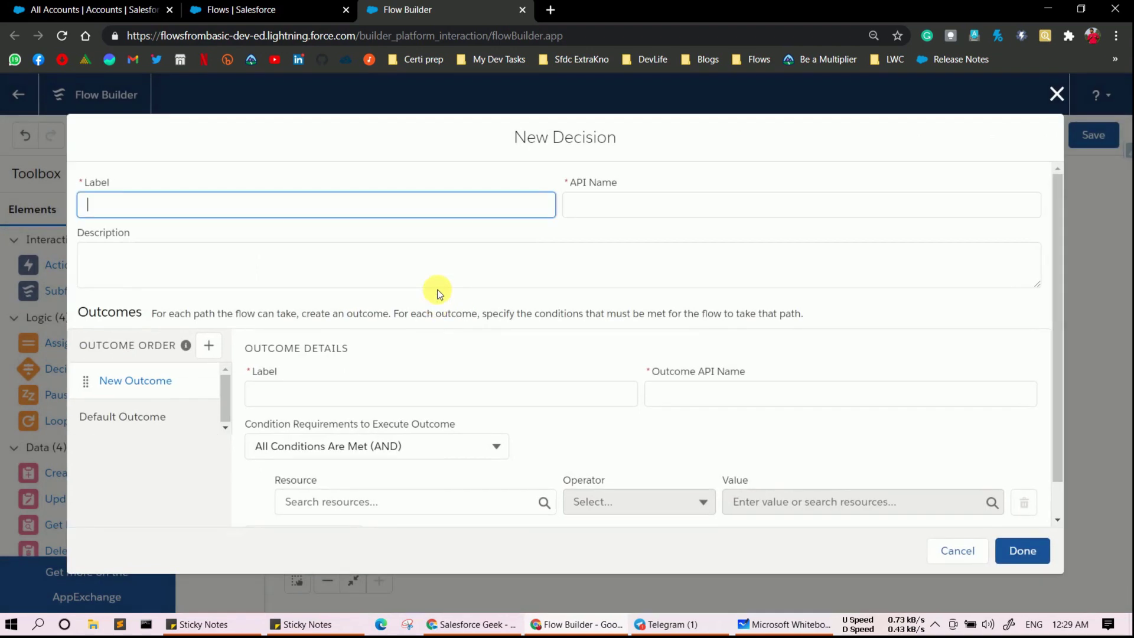
- Label the decision 'check for null' and name its first outcome 'Accounts Found'
{"action": "type", "text": "check "}
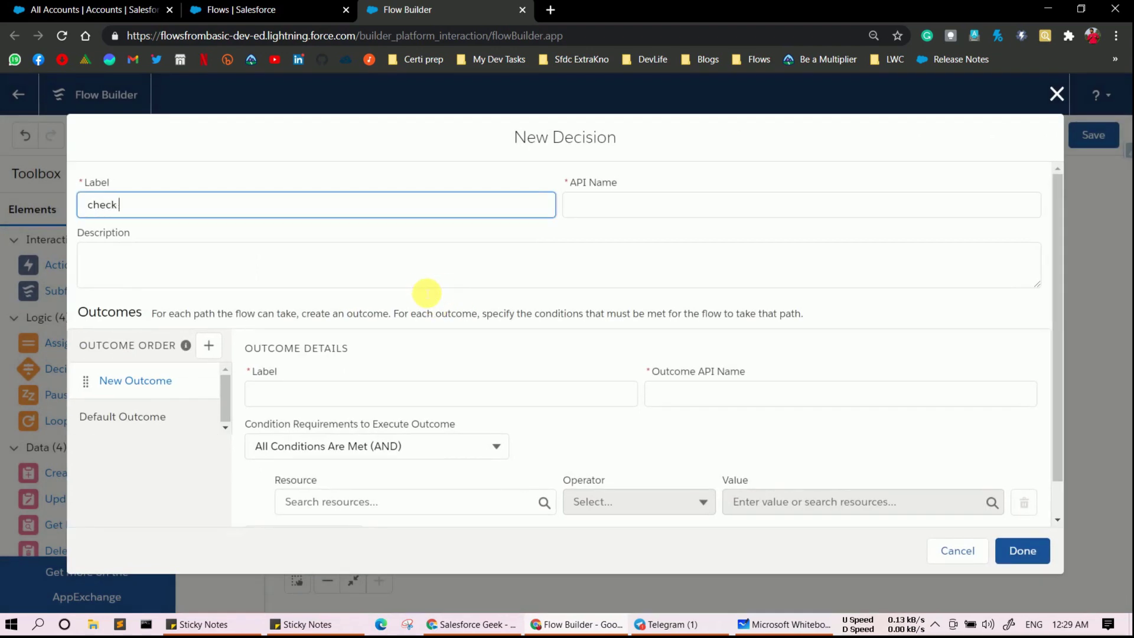
{"action": "type", "text": "for null"}
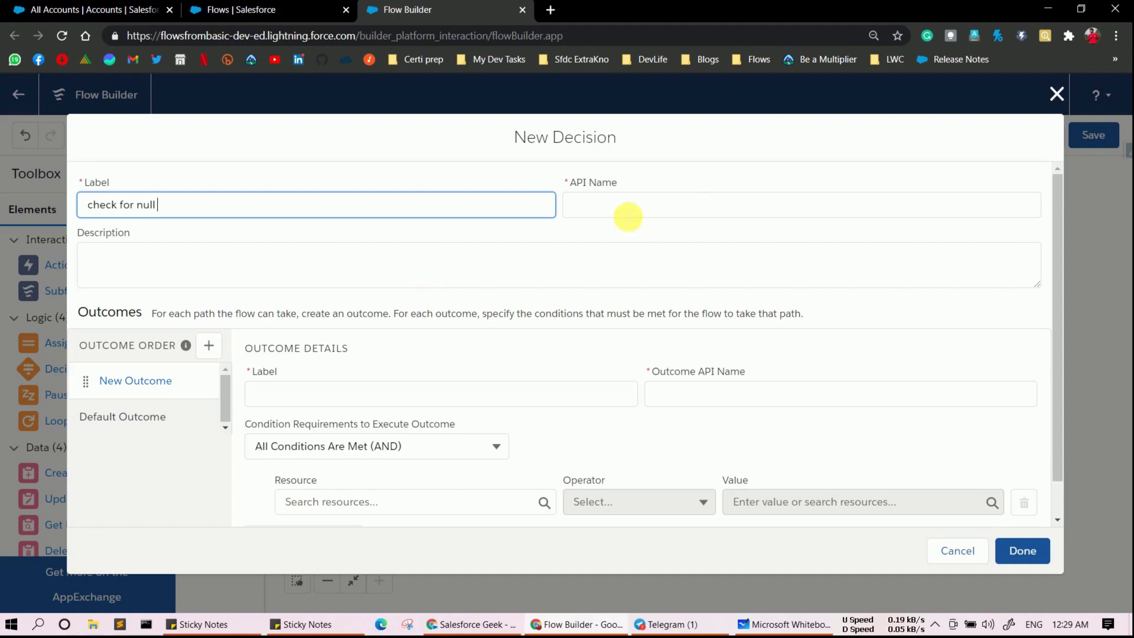
{"action": "left_click", "coordinate": [628, 214]}
{"action": "left_click", "coordinate": [313, 396]}
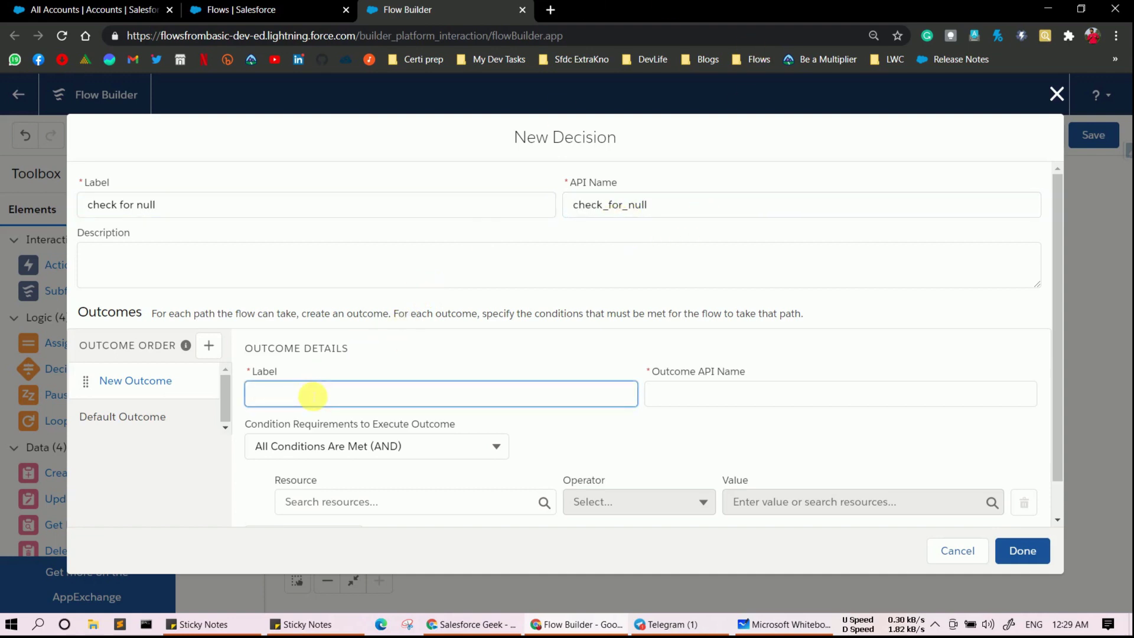
{"action": "type", "text": "Record"}
{"action": "key", "text": "BackSpace"}
{"action": "key", "text": "BackSpace"}
{"action": "key", "text": "BackSpace"}
{"action": "key", "text": "BackSpace"}
{"action": "key", "text": "BackSpace"}
{"action": "type", "text": "Accounts Found"}
{"action": "left_click", "coordinate": [745, 390]}
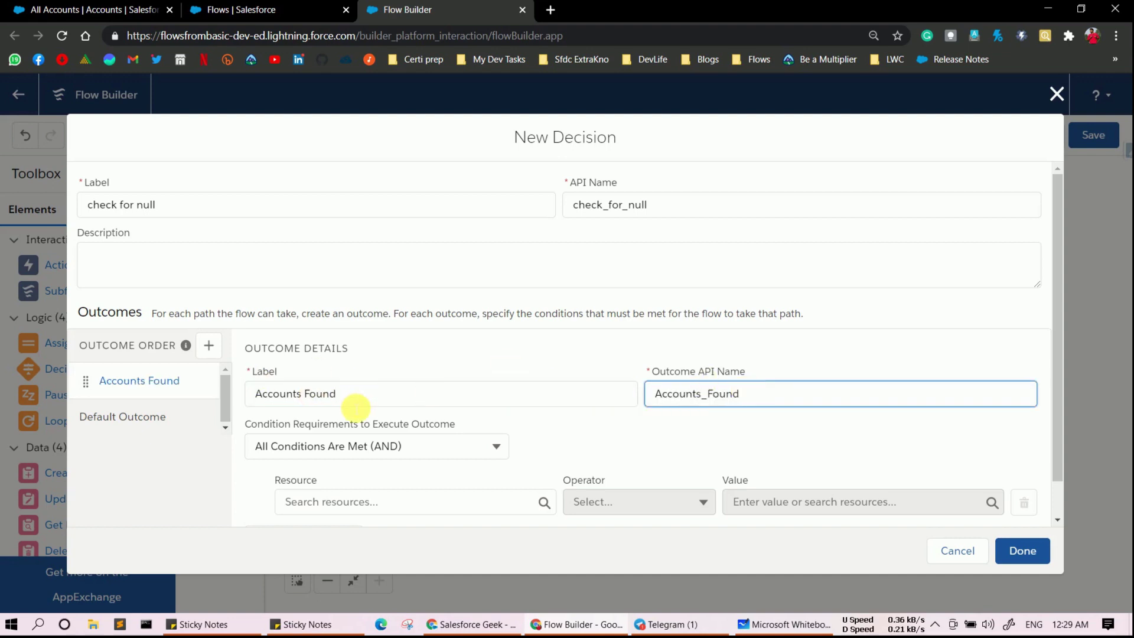
- Set the outcome condition to Accounts from getAccount Is Null equals True
{"action": "scroll", "coordinate": [356, 408], "scroll_direction": "down", "scroll_amount": 1}
{"action": "left_click", "coordinate": [350, 462]}
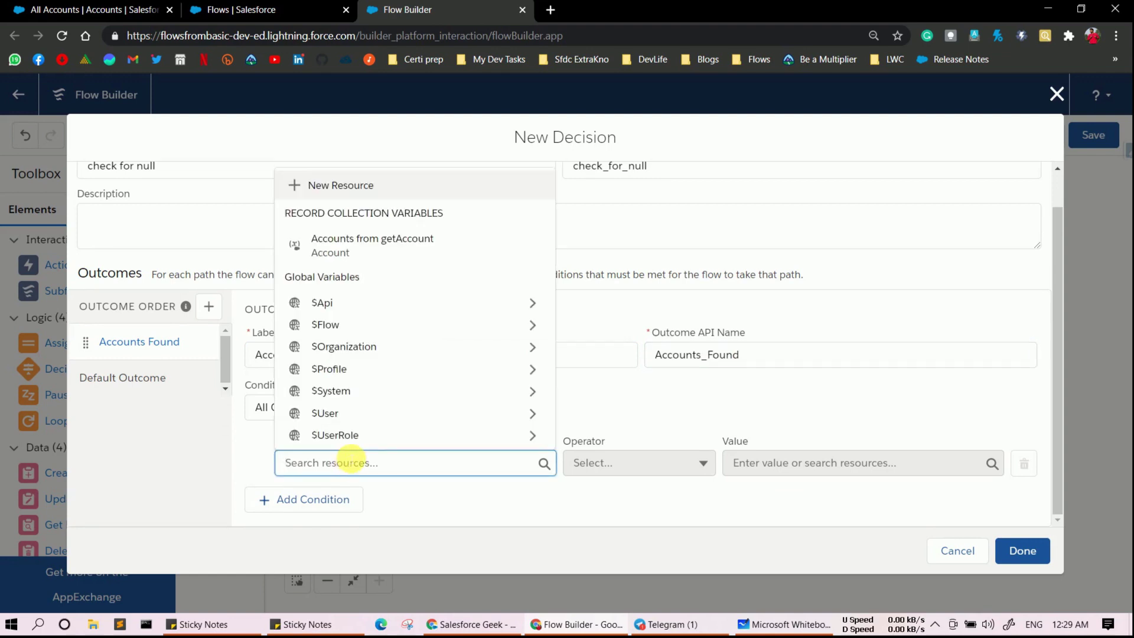
{"action": "left_click", "coordinate": [352, 251]}
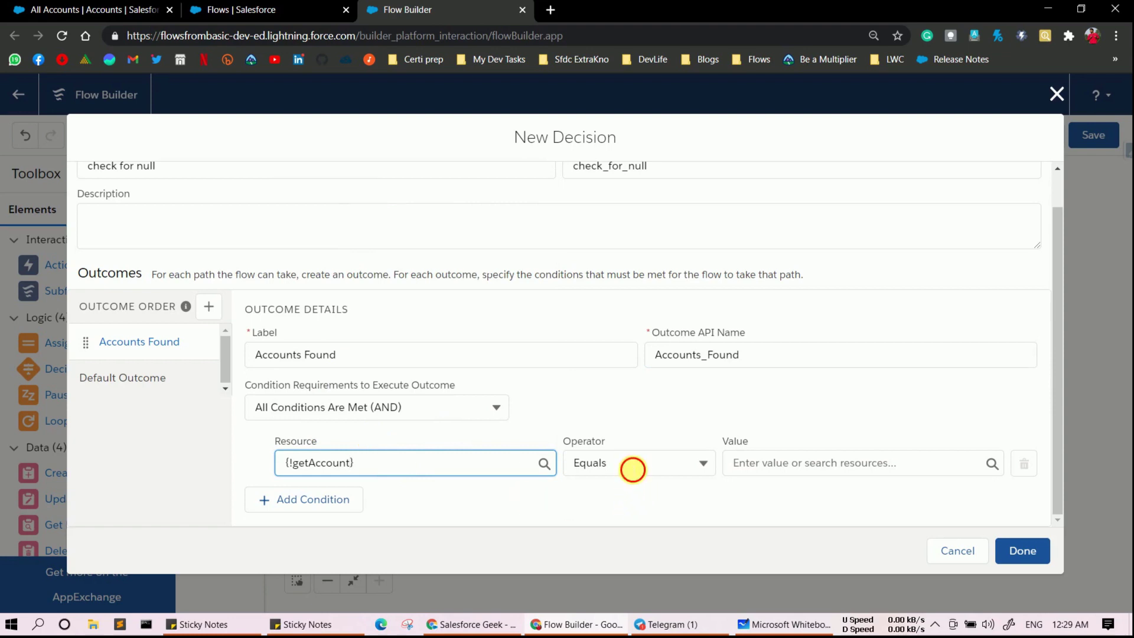
{"action": "left_click", "coordinate": [631, 466]}
{"action": "left_click", "coordinate": [635, 580]}
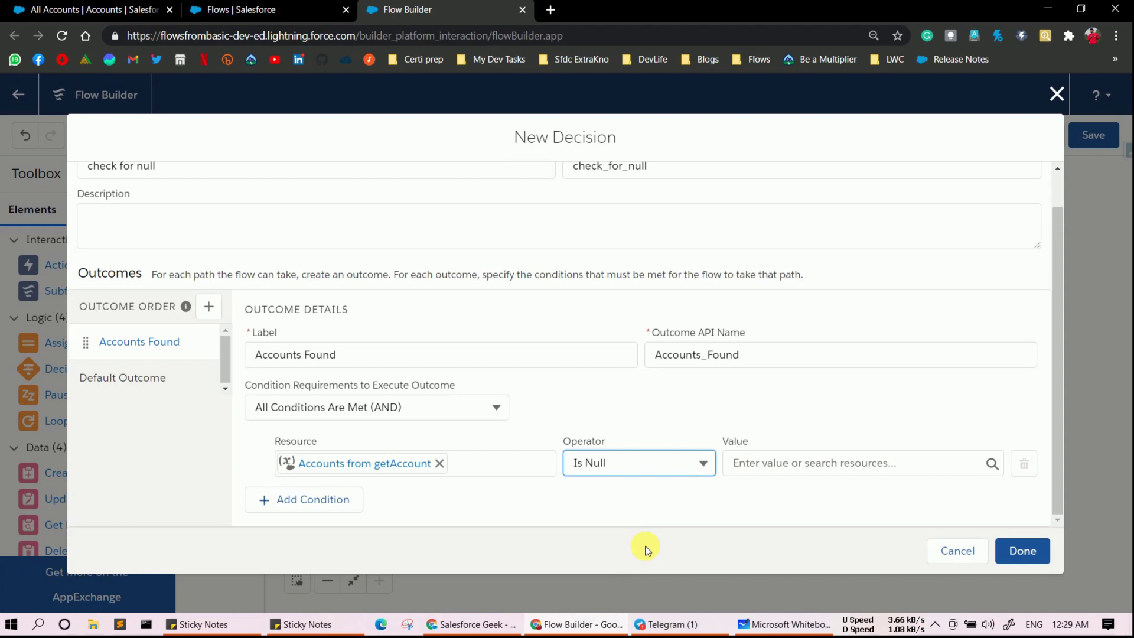
{"action": "left_click", "coordinate": [782, 474]}
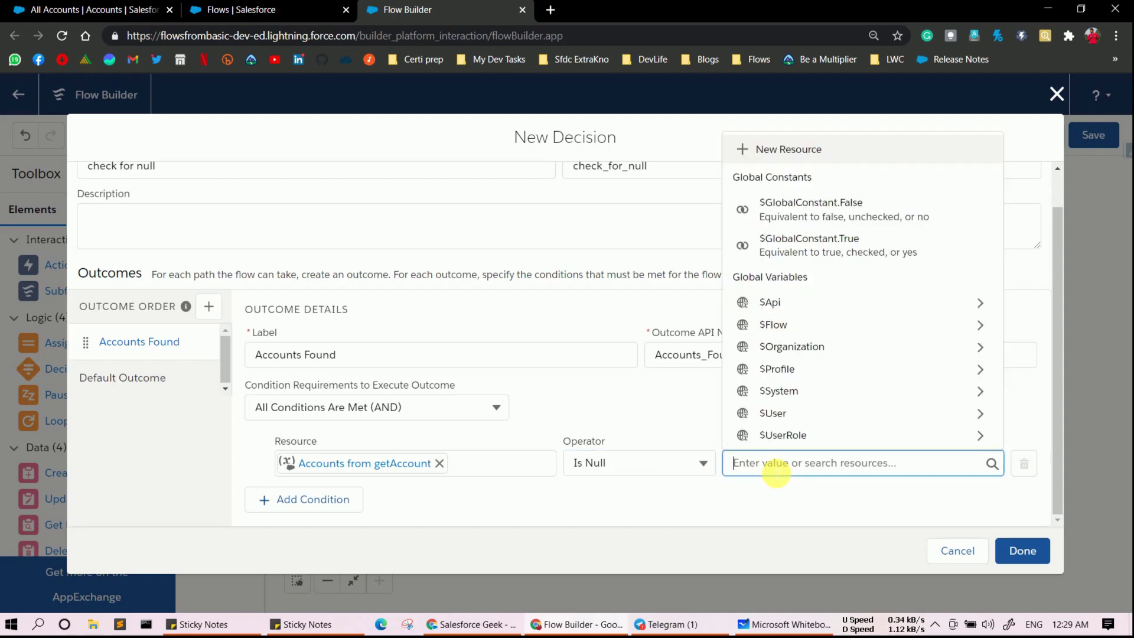
{"action": "left_click", "coordinate": [900, 243]}
{"action": "left_click", "coordinate": [719, 396]}
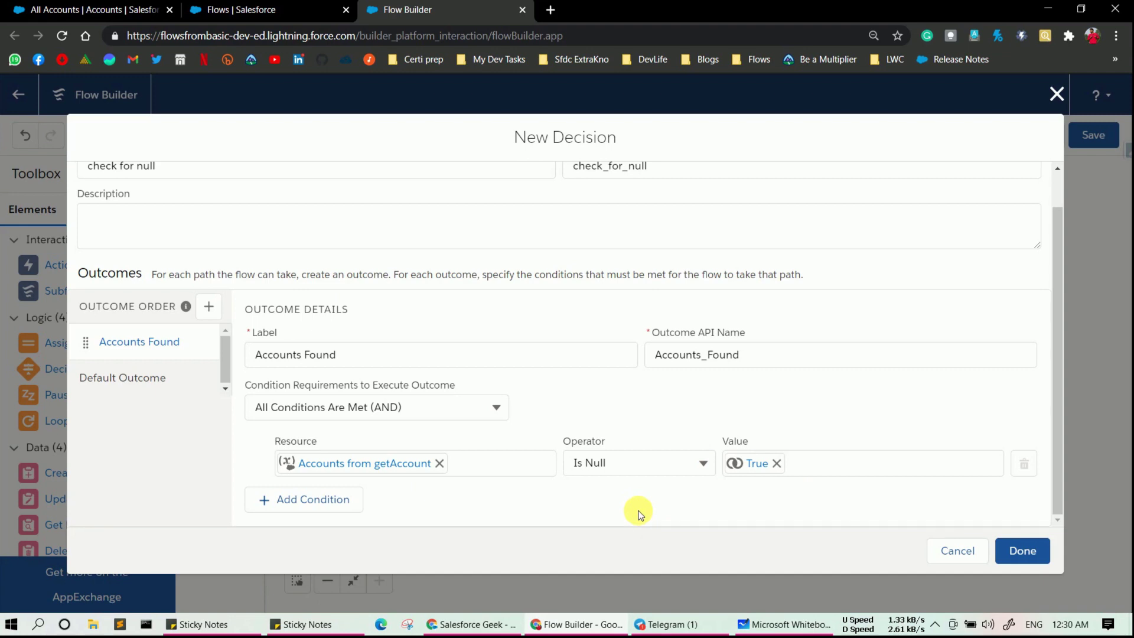
- Replace the default outcome's label with 'No Account Found'
{"action": "left_click", "coordinate": [125, 378]}
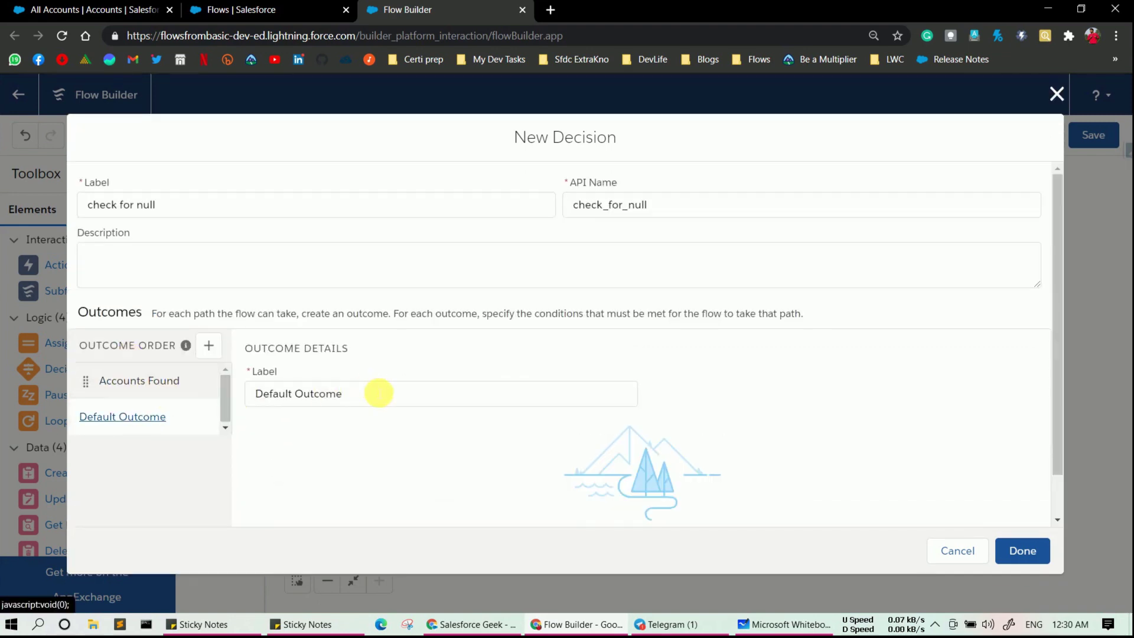
{"action": "left_click", "coordinate": [299, 393]}
{"action": "key", "text": "ctrl+a"}
{"action": "key", "text": "BackSpace"}
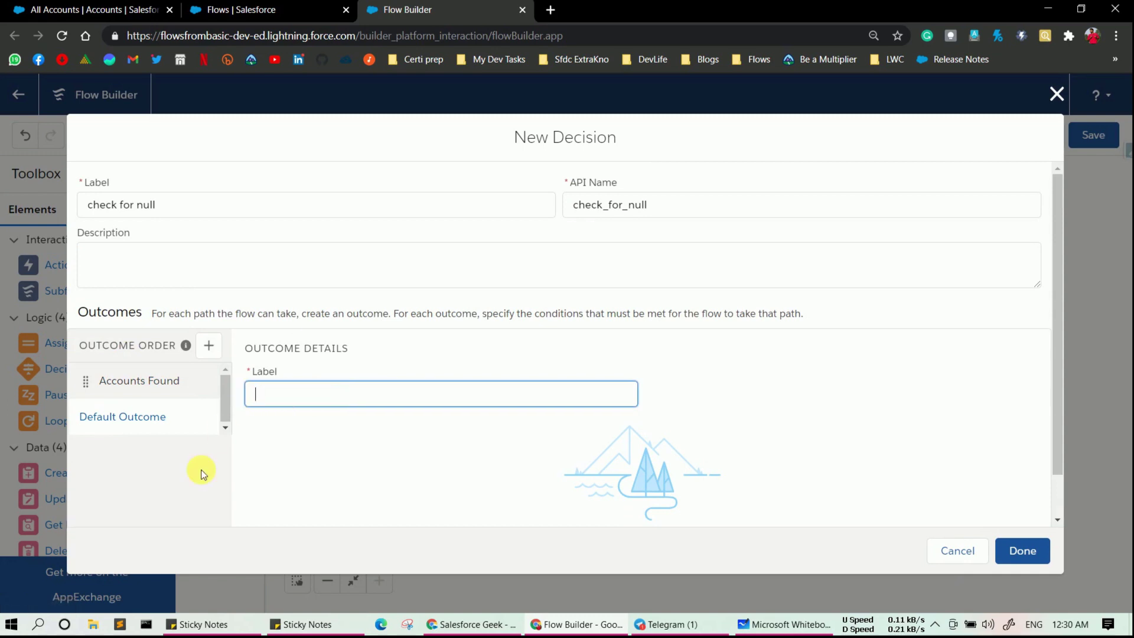
{"action": "type", "text": "No Account Found"}
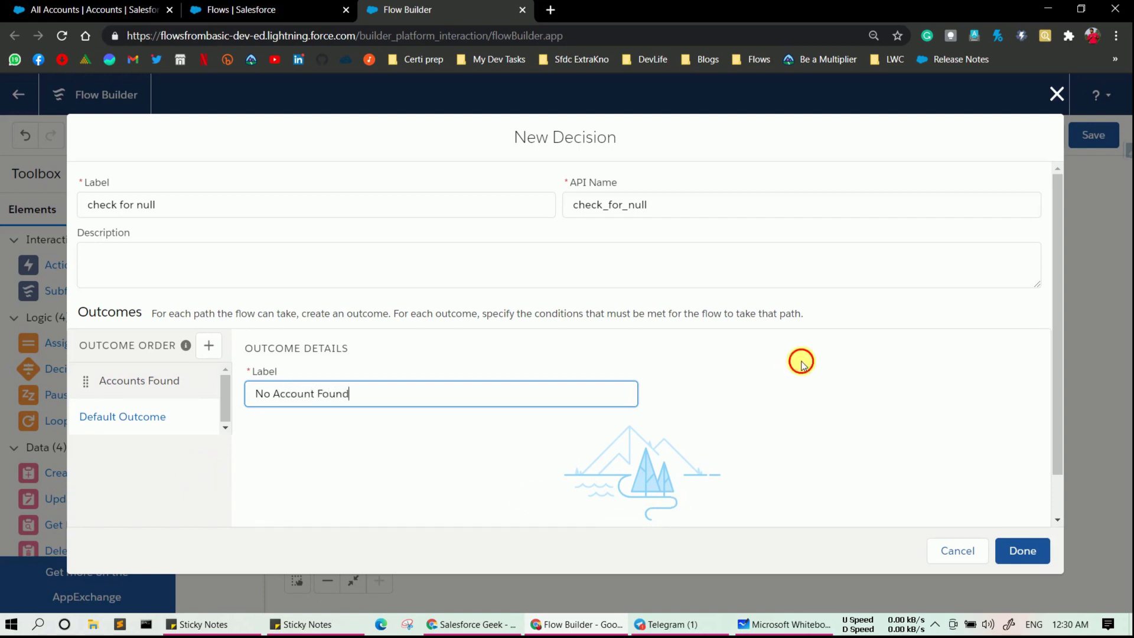
- Place check for null beside getAccount, connect them, and drop a Loop element on the canvas
{"action": "left_click", "coordinate": [1021, 551]}
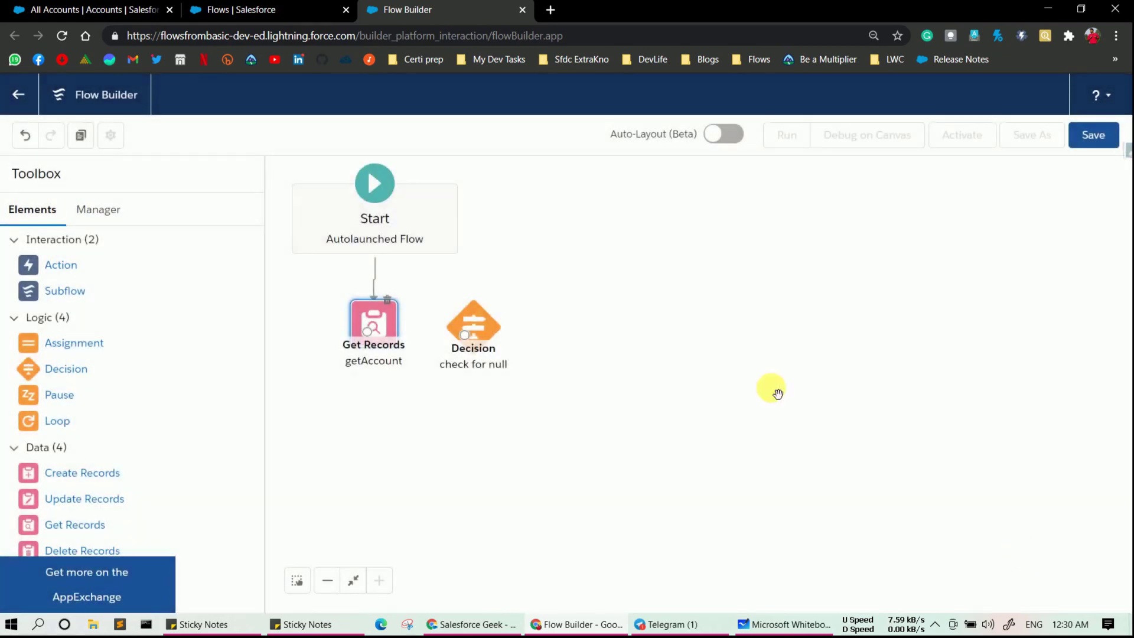
{"action": "left_click_drag", "start_coordinate": [488, 318], "coordinate": [522, 312]}
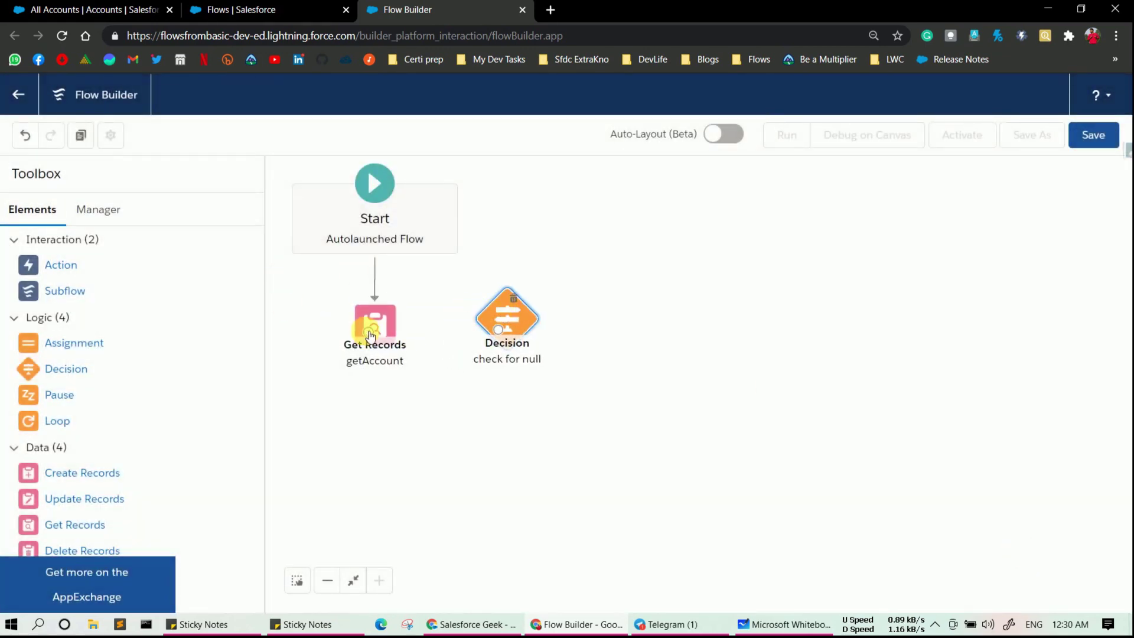
{"action": "mouse_move", "coordinate": [370, 335]}
{"action": "left_mouse_down"}
{"action": "mouse_move", "coordinate": [468, 324]}
{"action": "mouse_move", "coordinate": [372, 329]}
{"action": "mouse_move", "coordinate": [372, 341]}
{"action": "mouse_move", "coordinate": [549, 334]}
{"action": "mouse_move", "coordinate": [540, 339]}
{"action": "left_mouse_up"}
{"action": "left_click", "coordinate": [367, 411]}
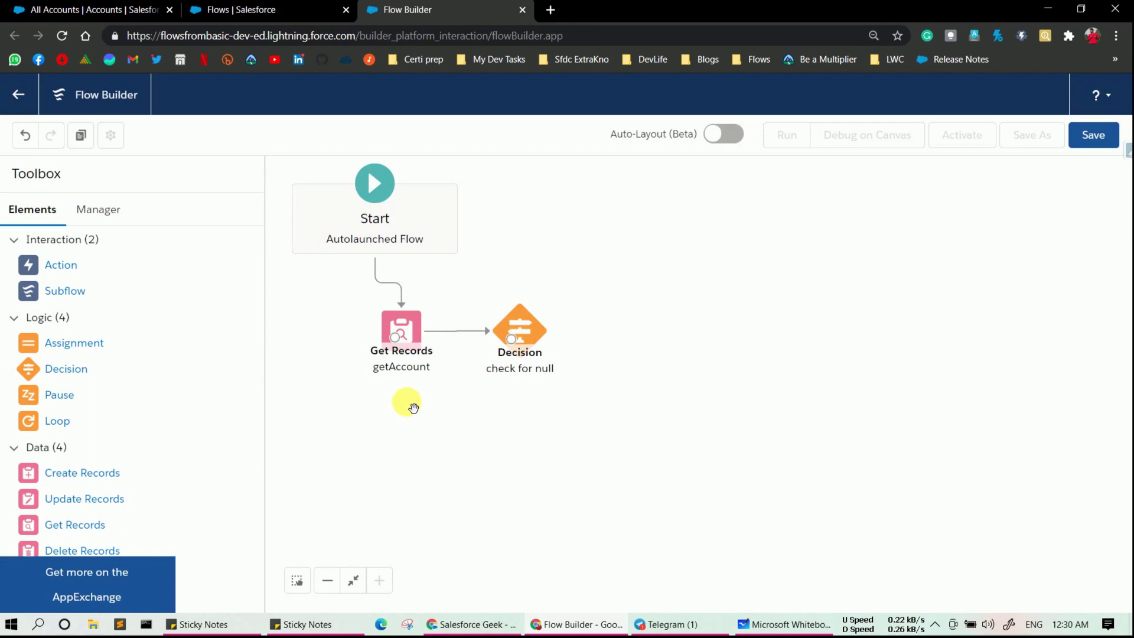
{"action": "left_click_drag", "start_coordinate": [54, 421], "coordinate": [621, 312]}
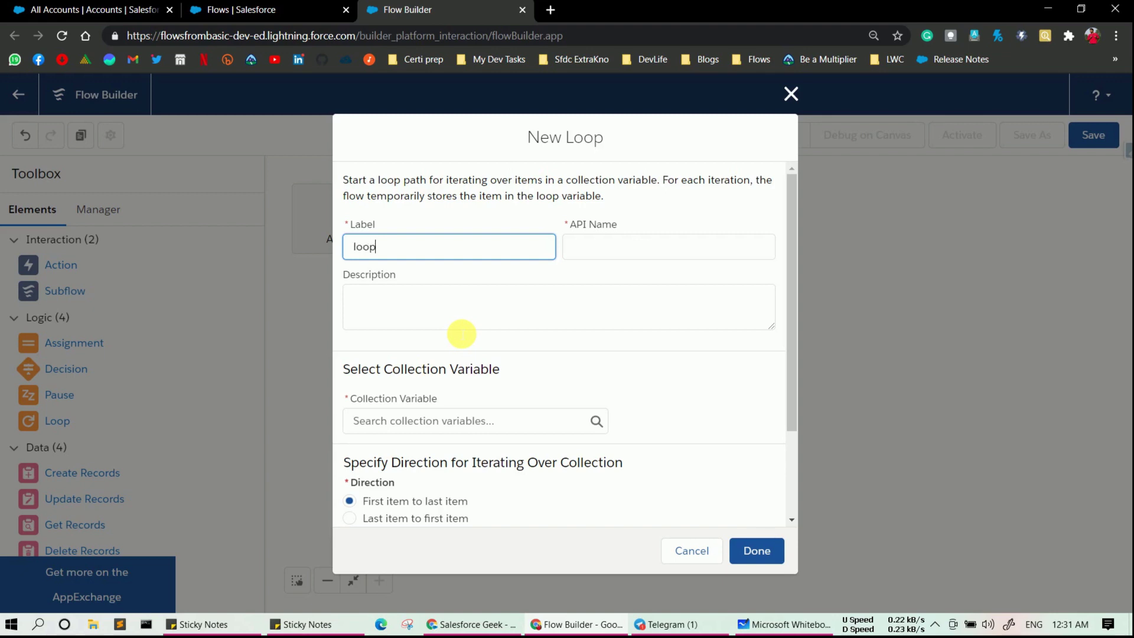
- Create loop 'loopforContact' iterating over the Accounts from getAccount collection
{"action": "type", "text": "for"}
{"action": "type", "text": "Conatct"}
{"action": "key", "text": "BackSpace"}
{"action": "key", "text": "BackSpace"}
{"action": "key", "text": "BackSpace"}
{"action": "type", "text": "tct"}
{"action": "key", "text": "BackSpace"}
{"action": "key", "text": "BackSpace"}
{"action": "type", "text": "tact"}
{"action": "left_click", "coordinate": [576, 247]}
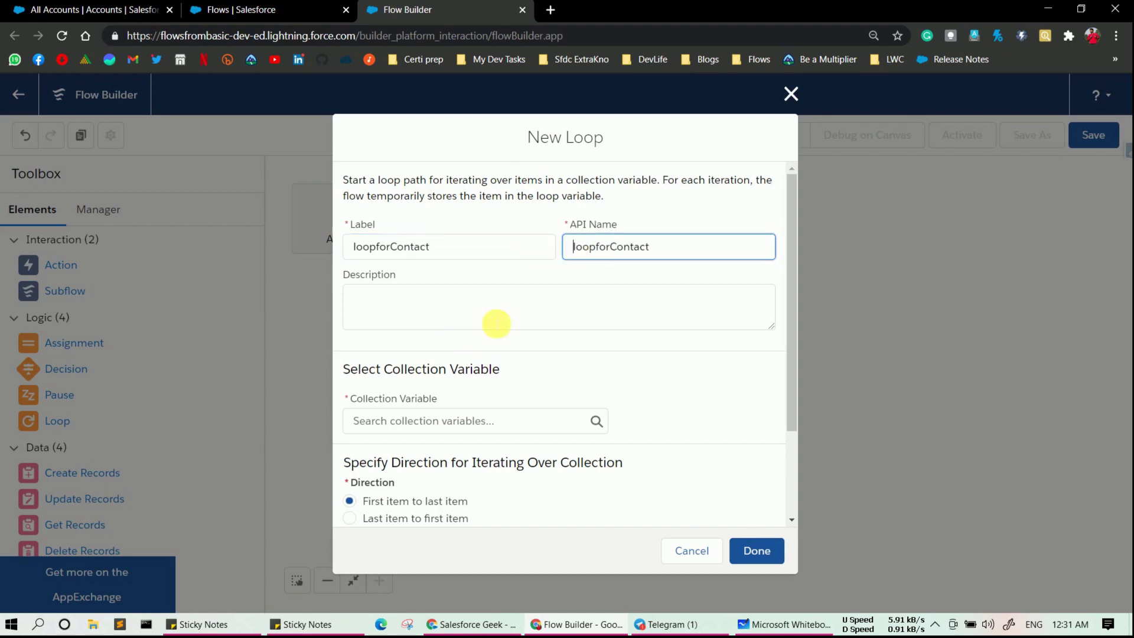
{"action": "left_click", "coordinate": [417, 420]}
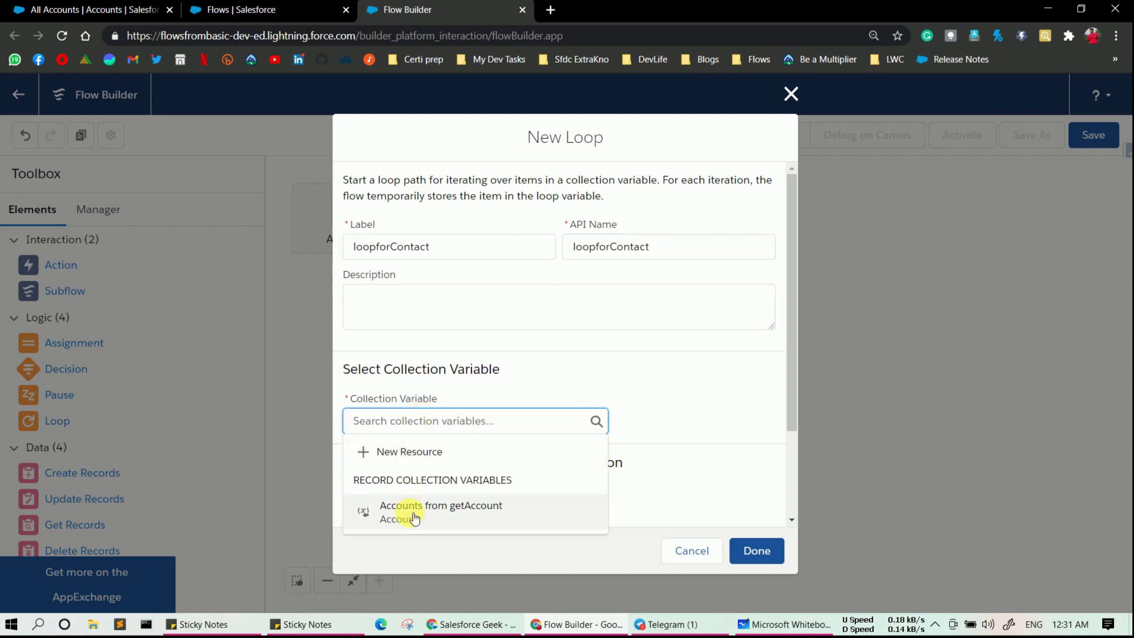
{"action": "left_click", "coordinate": [415, 519]}
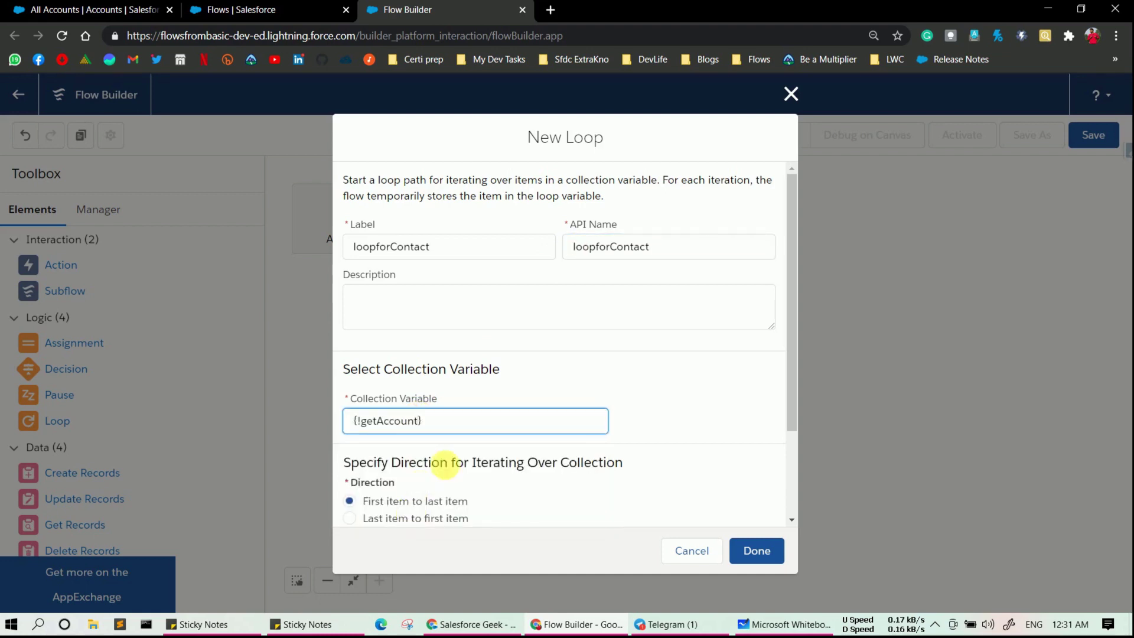
{"action": "scroll", "coordinate": [619, 362], "scroll_direction": "down", "scroll_amount": 3}
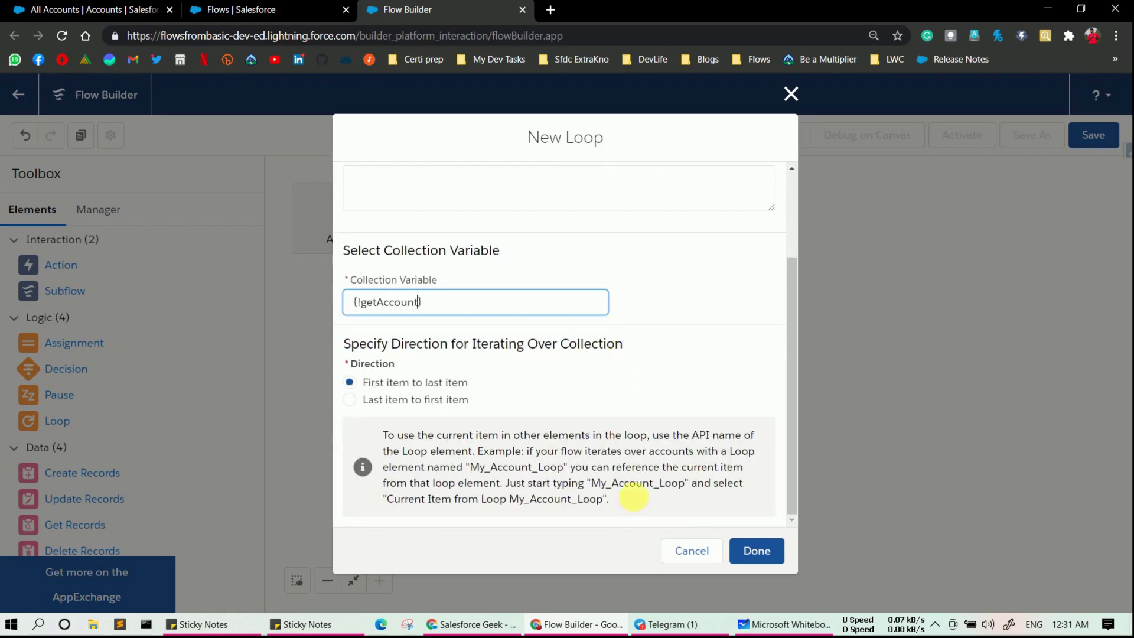
{"action": "left_click", "coordinate": [758, 549]}
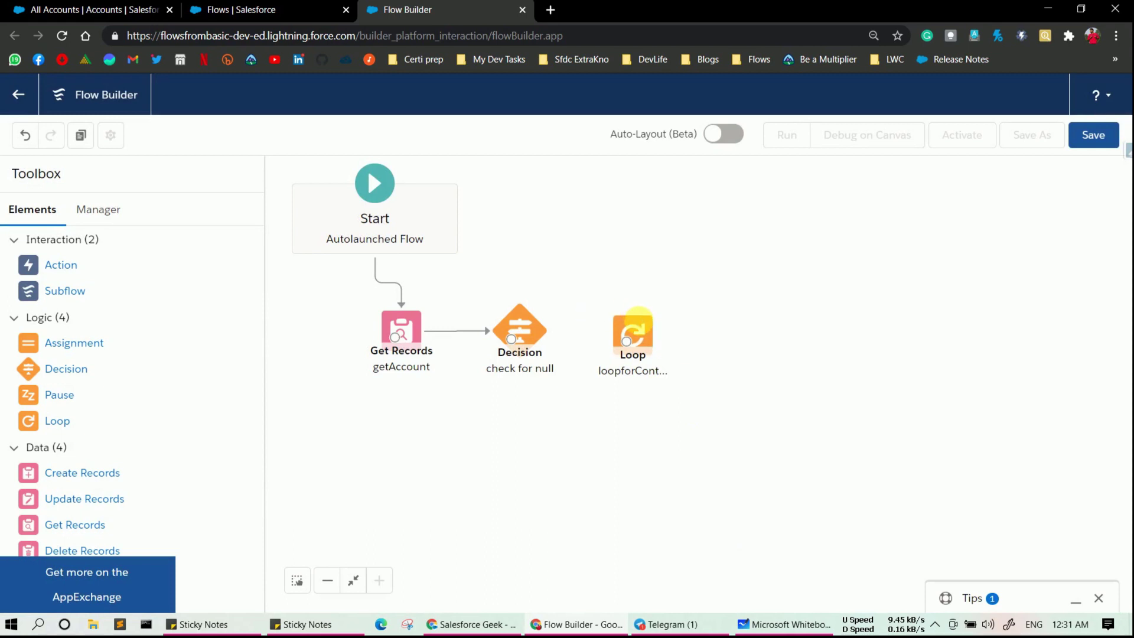
- Wire check for null to loopforContact using the Accounts Found outcome, adjusting the loop's position
{"action": "left_click_drag", "start_coordinate": [666, 340], "coordinate": [714, 338]}
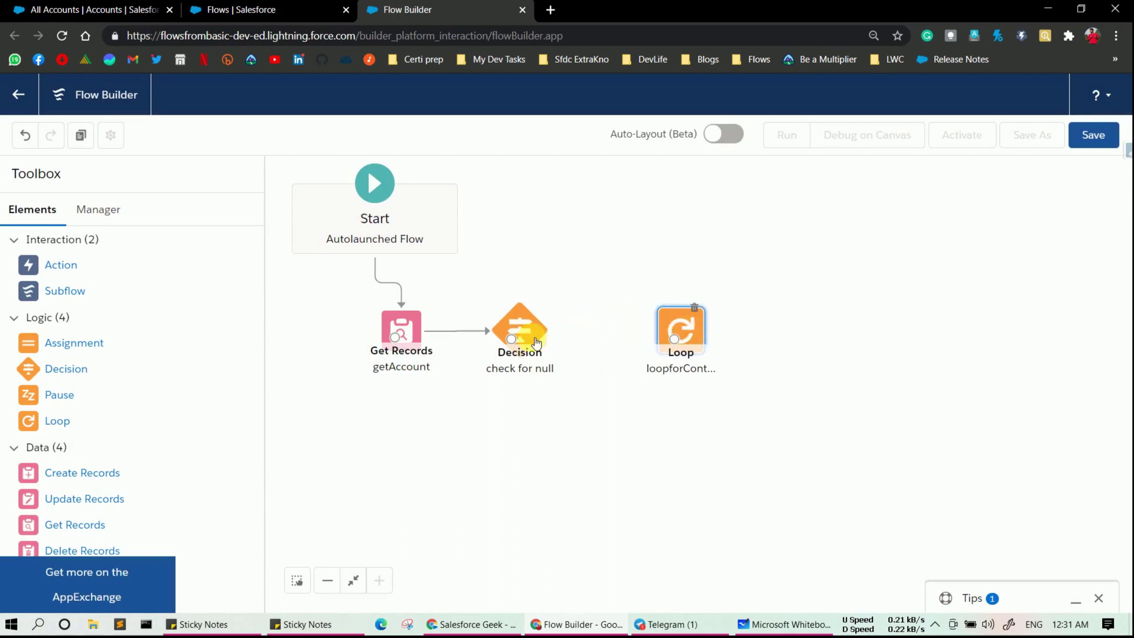
{"action": "left_click_drag", "start_coordinate": [512, 341], "coordinate": [678, 339]}
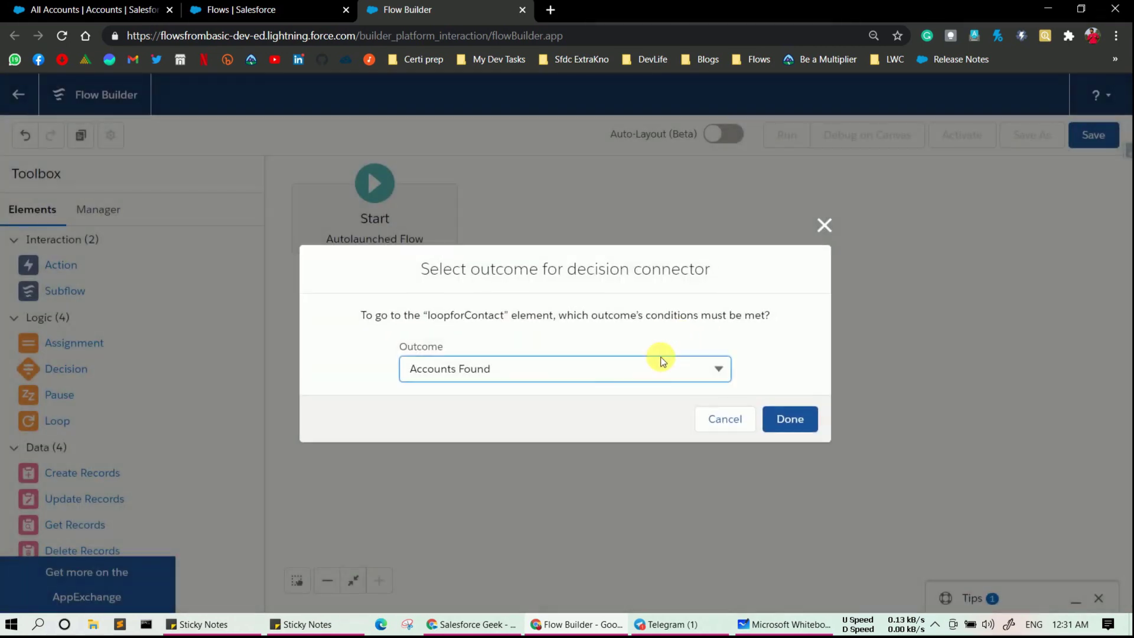
{"action": "left_click", "coordinate": [499, 373]}
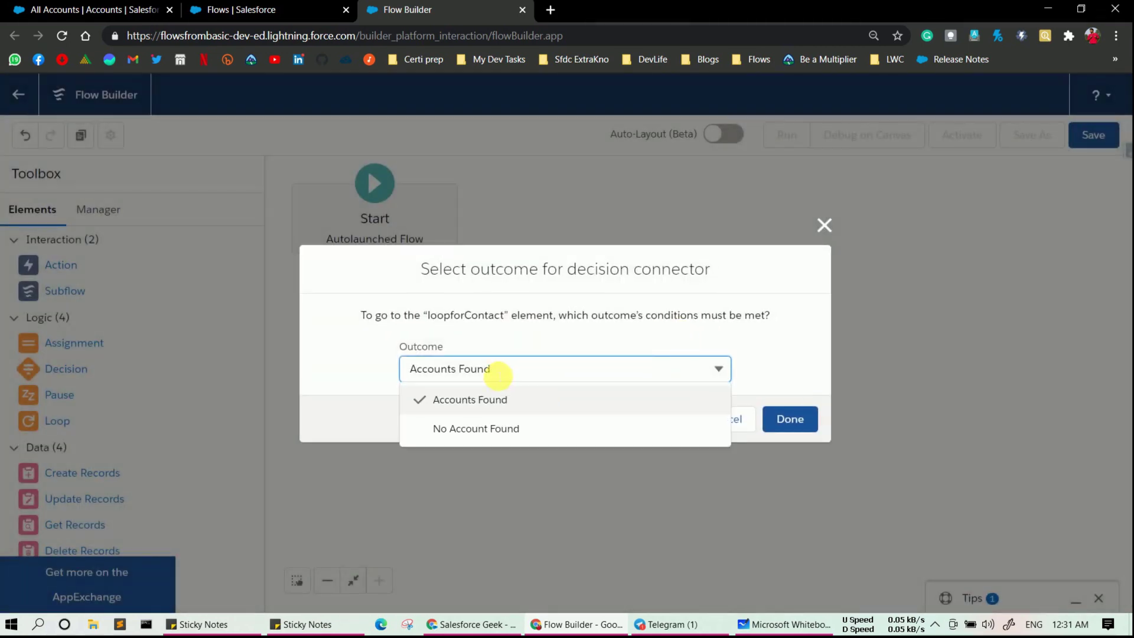
{"action": "left_click", "coordinate": [489, 399]}
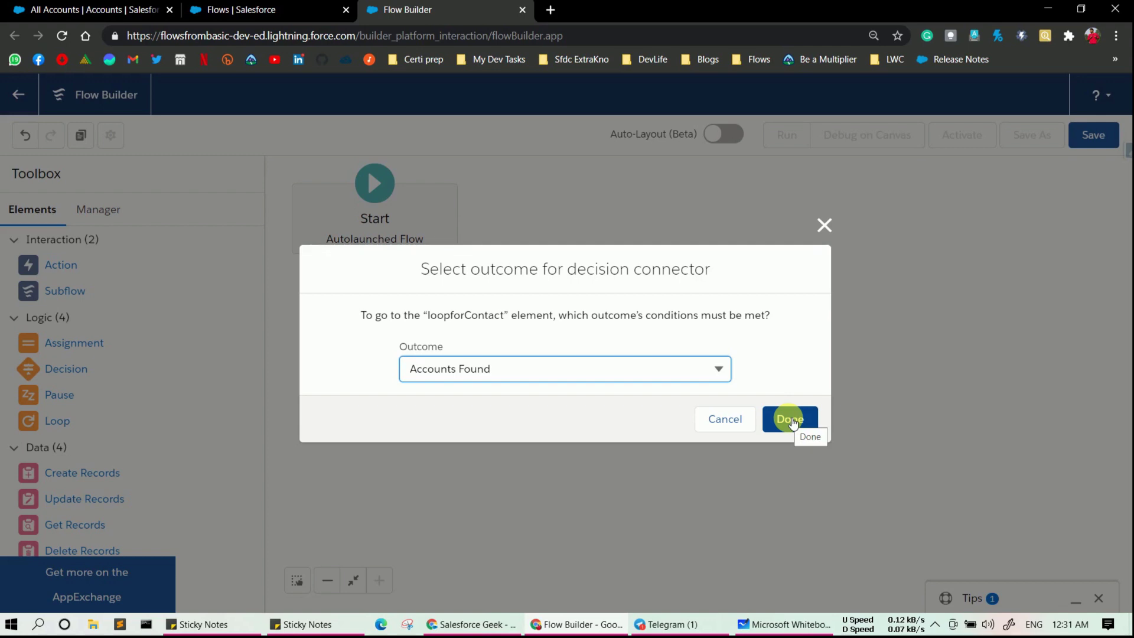
{"action": "left_click", "coordinate": [791, 420]}
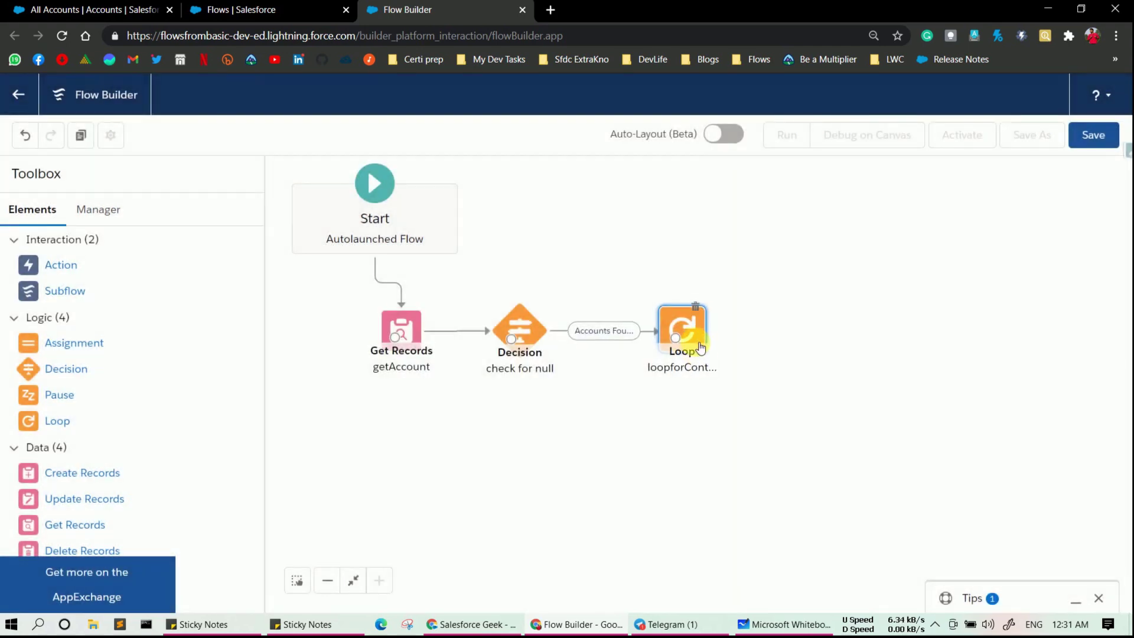
{"action": "left_click_drag", "start_coordinate": [701, 348], "coordinate": [722, 352]}
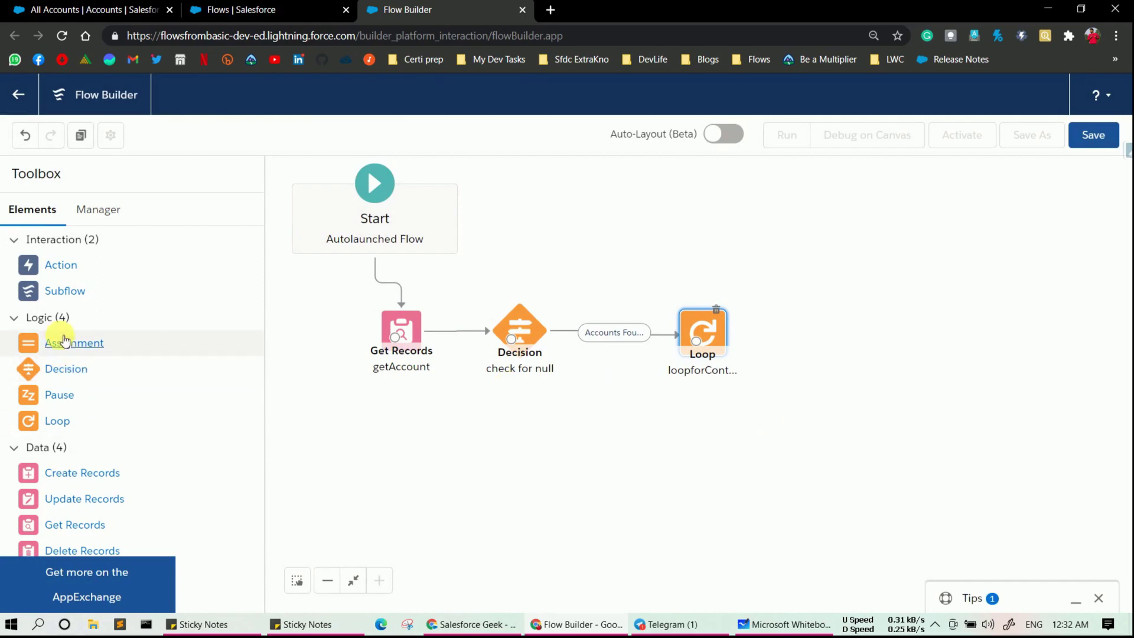
- Place an Assignment element labelled assignContactDetails with the matching API name
{"action": "left_click_drag", "start_coordinate": [65, 341], "coordinate": [616, 430]}
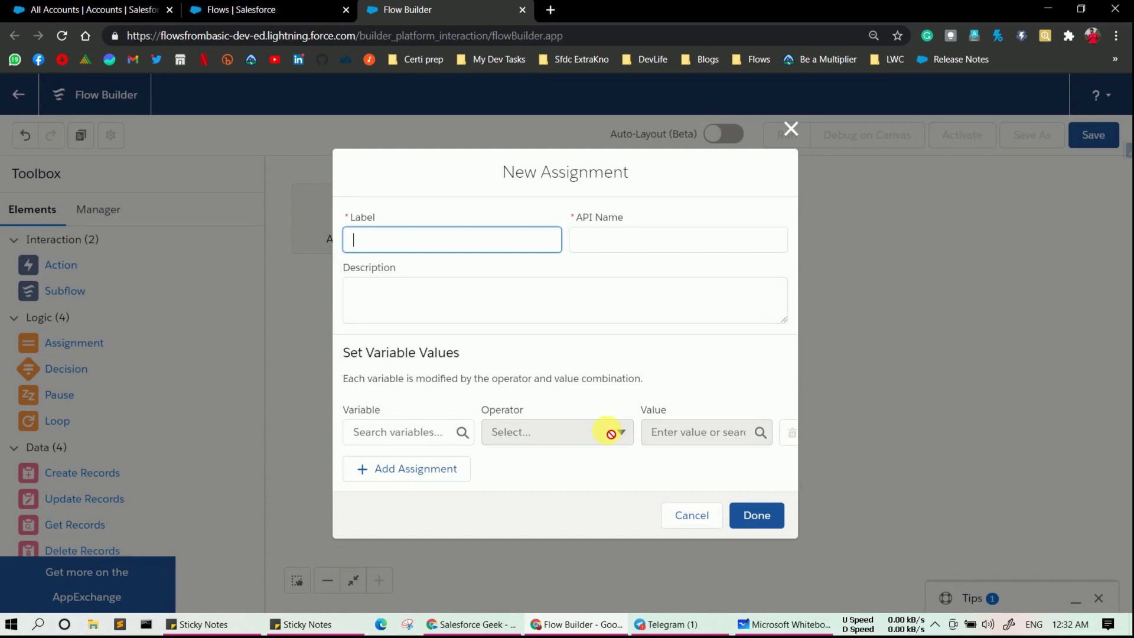
{"action": "type", "text": "ssignContactDetail"}
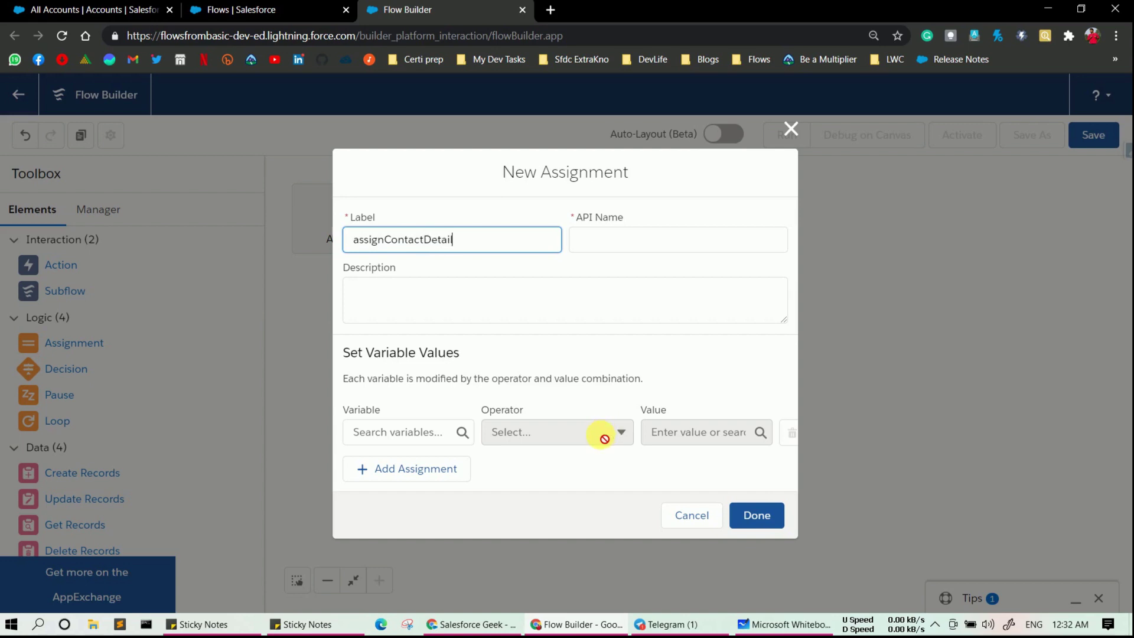
{"action": "type", "text": "s"}
{"action": "left_click", "coordinate": [627, 247]}
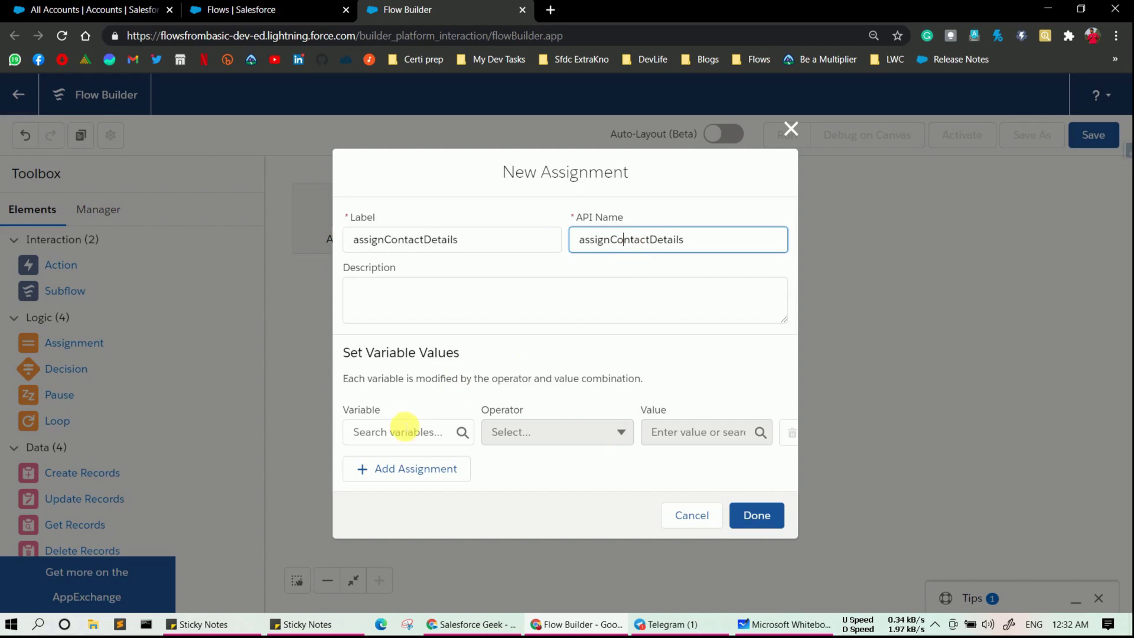
{"action": "left_click", "coordinate": [402, 433]}
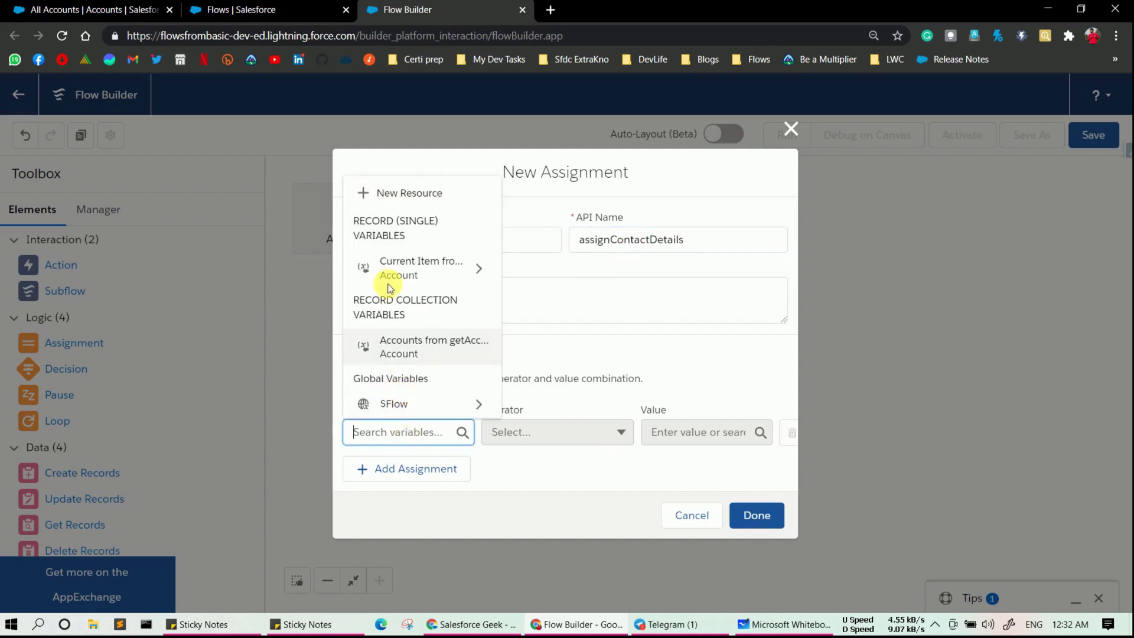
- Create conObj, a Variable of Record data type holding a single Contact
{"action": "left_click", "coordinate": [395, 203]}
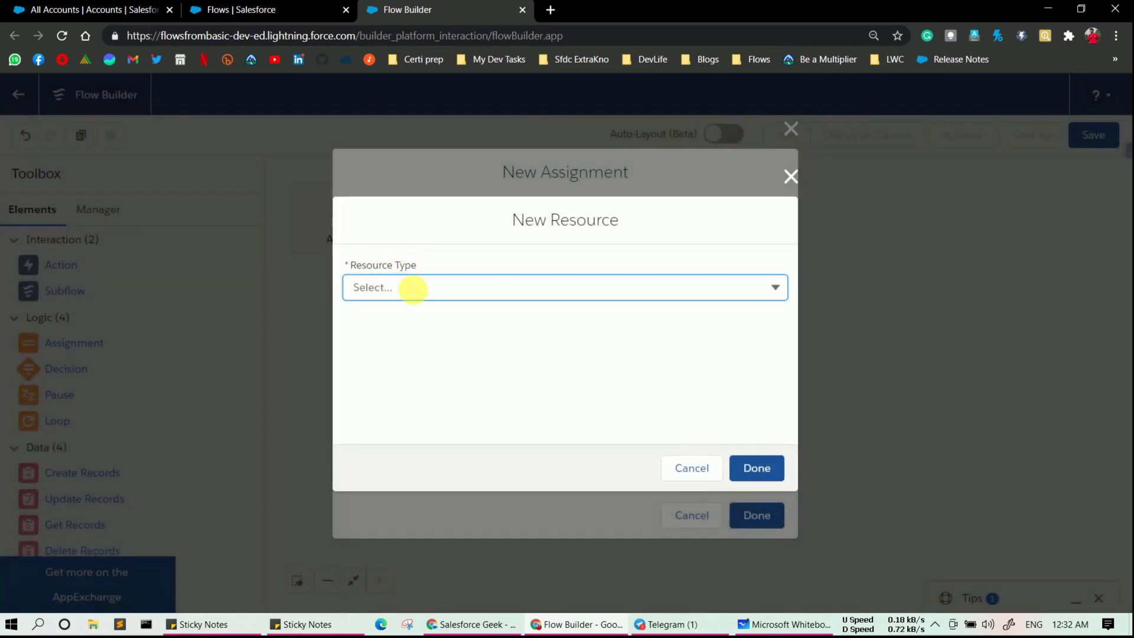
{"action": "left_click", "coordinate": [410, 288]}
{"action": "left_click", "coordinate": [408, 320]}
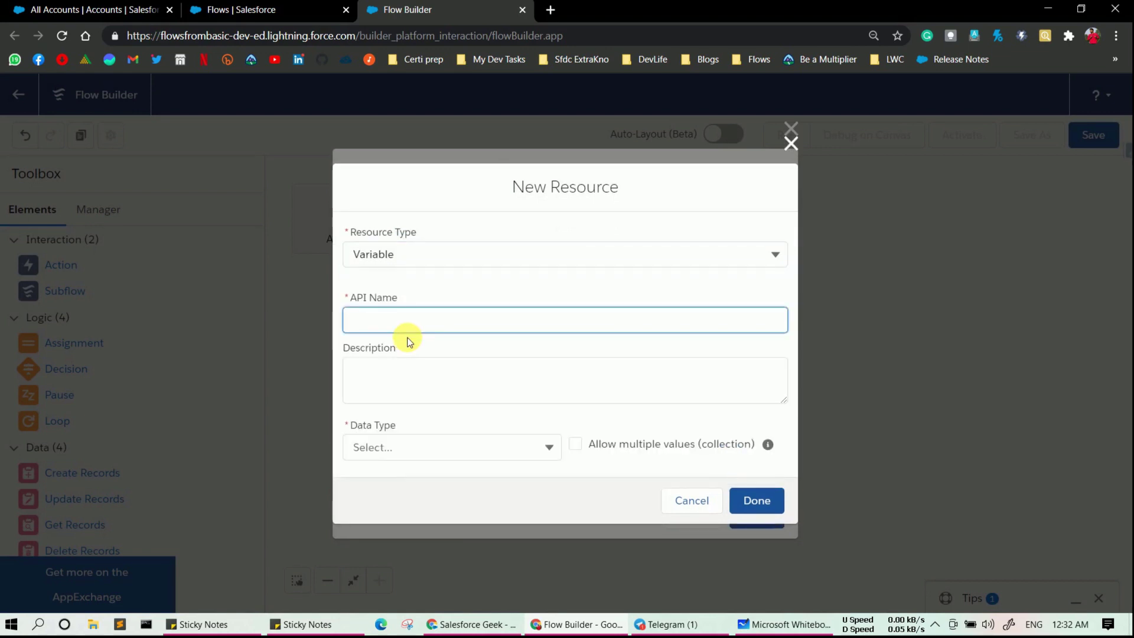
{"action": "type", "text": "conObj"}
{"action": "left_click", "coordinate": [436, 447]}
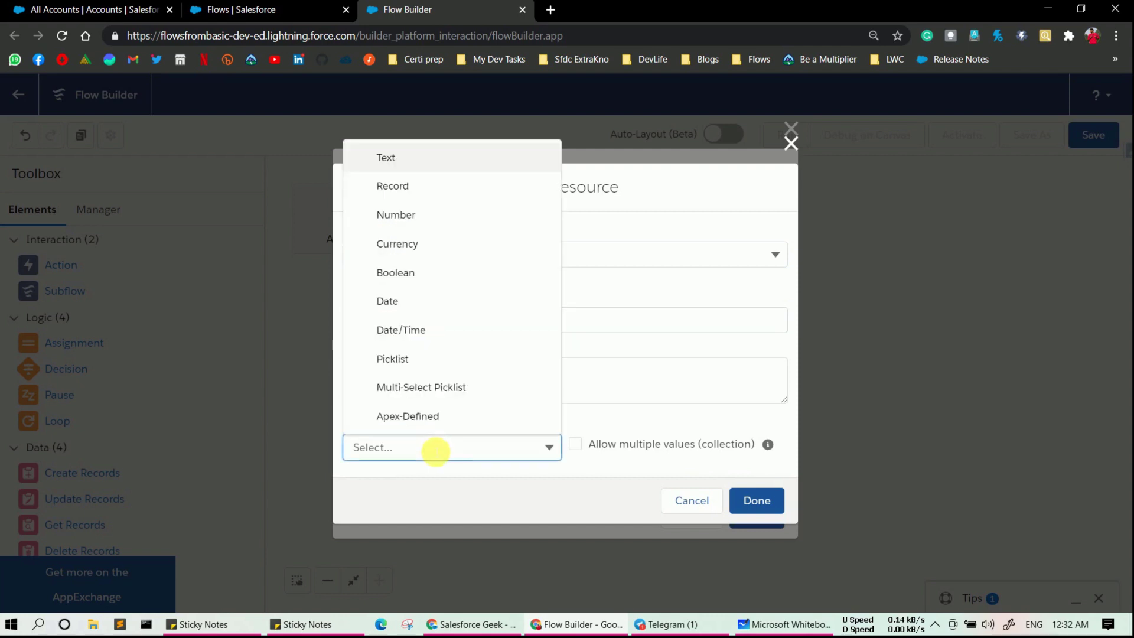
{"action": "left_click", "coordinate": [414, 188]}
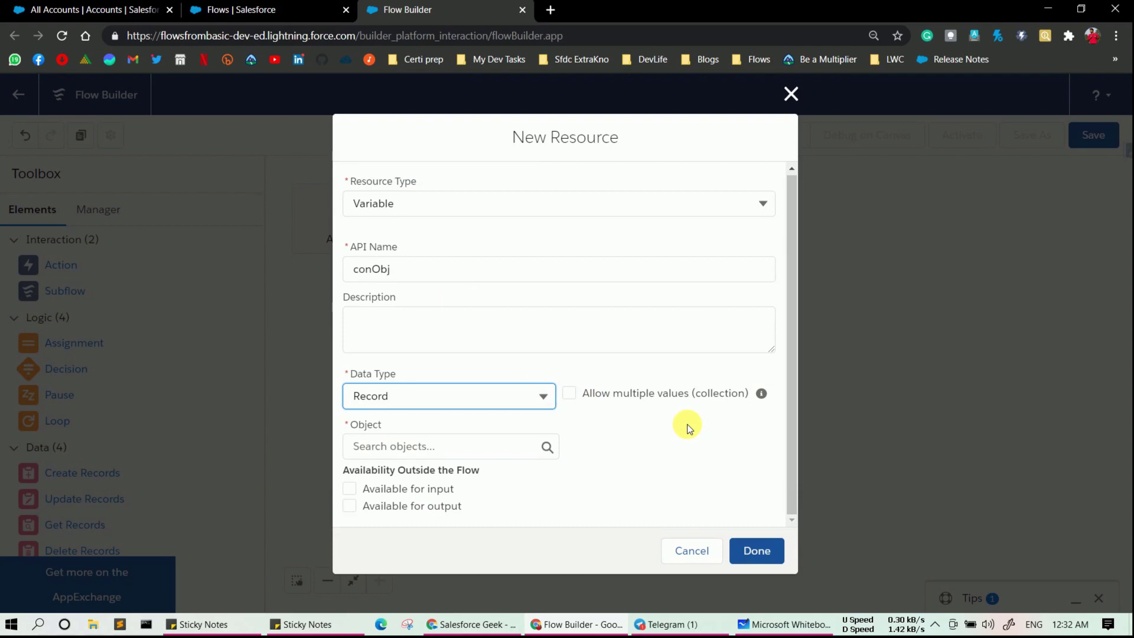
{"action": "left_click", "coordinate": [480, 449]}
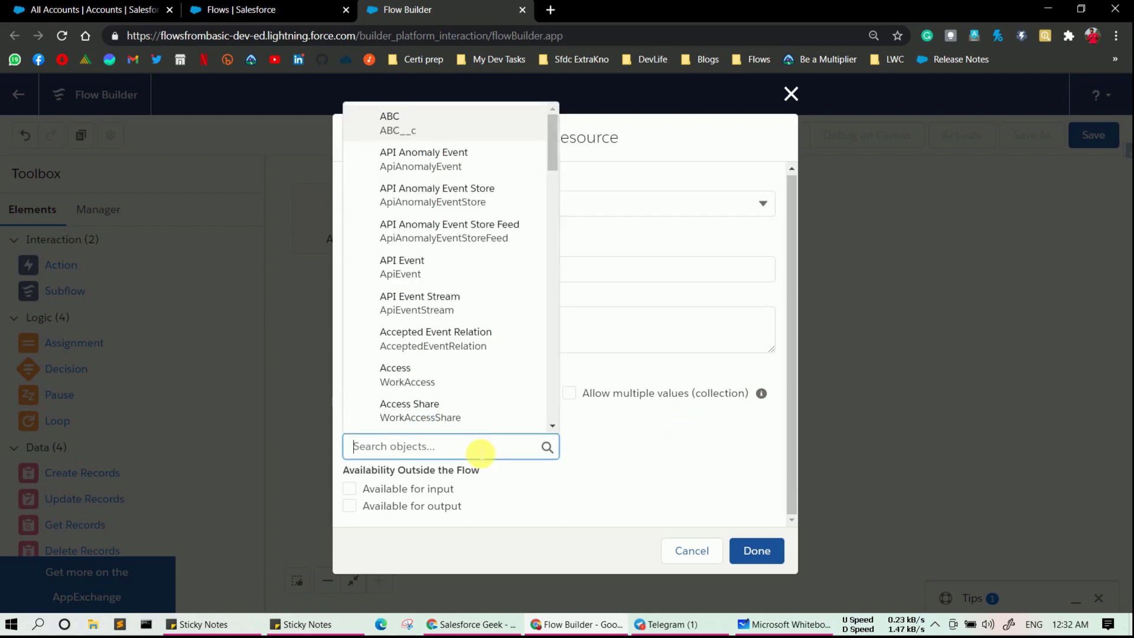
{"action": "type", "text": "Co"}
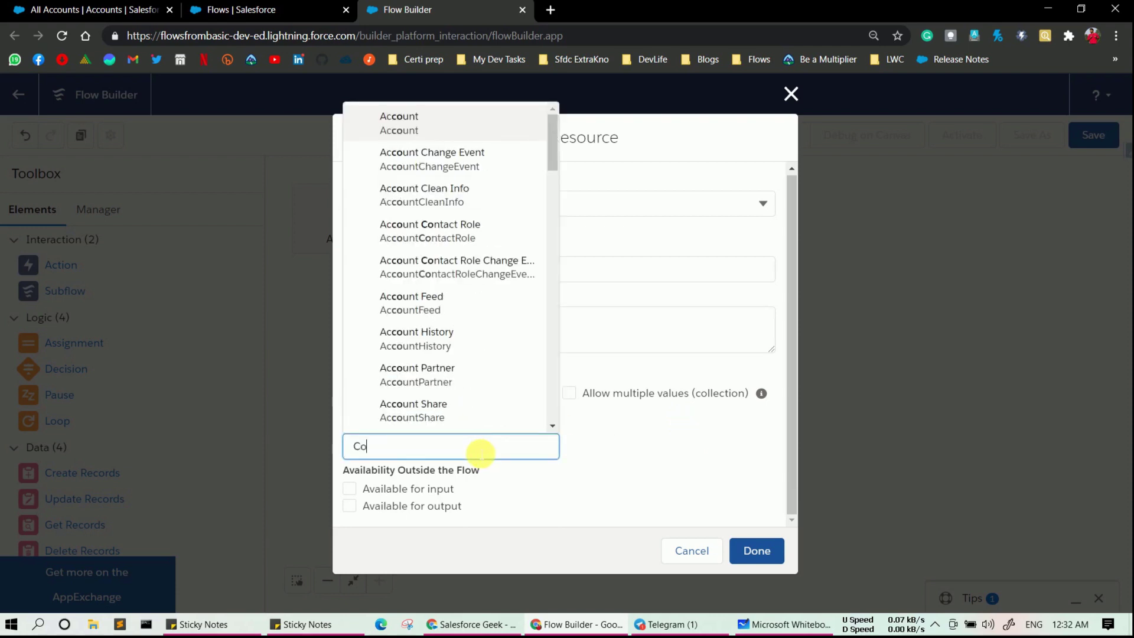
{"action": "type", "text": "ntc"}
{"action": "type", "text": "a"}
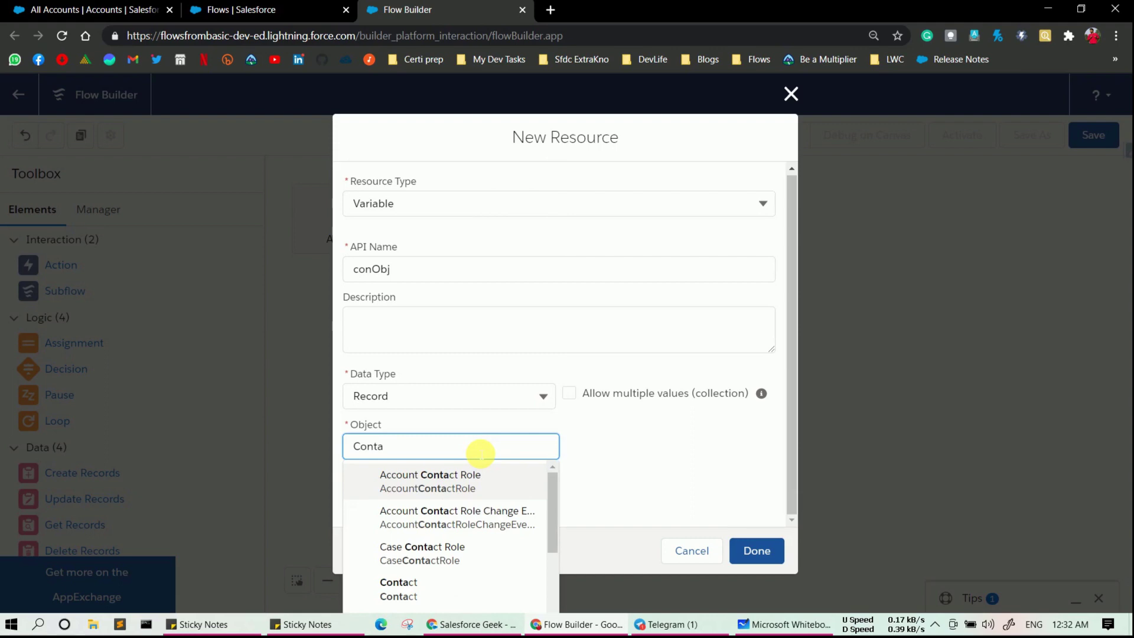
{"action": "left_click", "coordinate": [426, 588]}
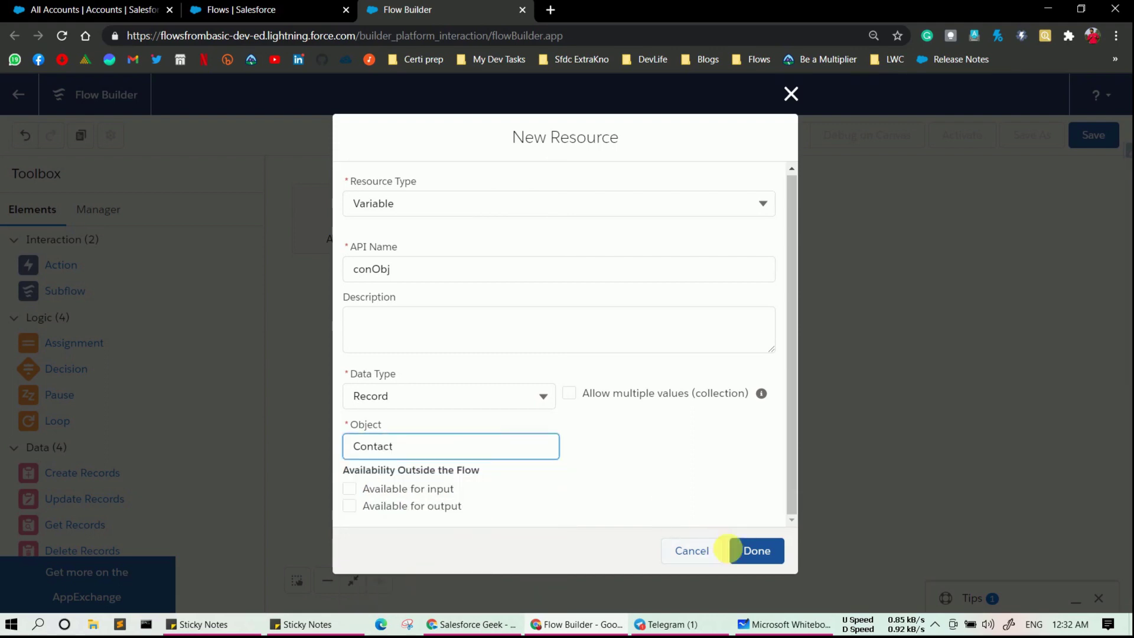
{"action": "left_click", "coordinate": [767, 540]}
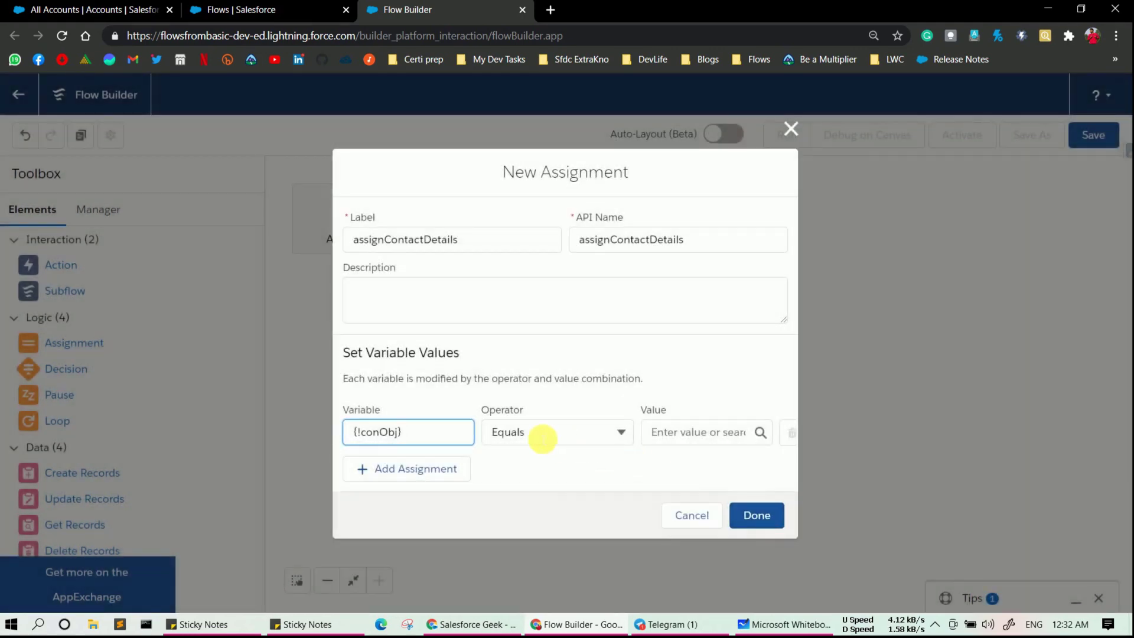
- Add a row setting conObj AccountId Equals the loopforContact current item's Id
{"action": "left_click", "coordinate": [540, 436]}
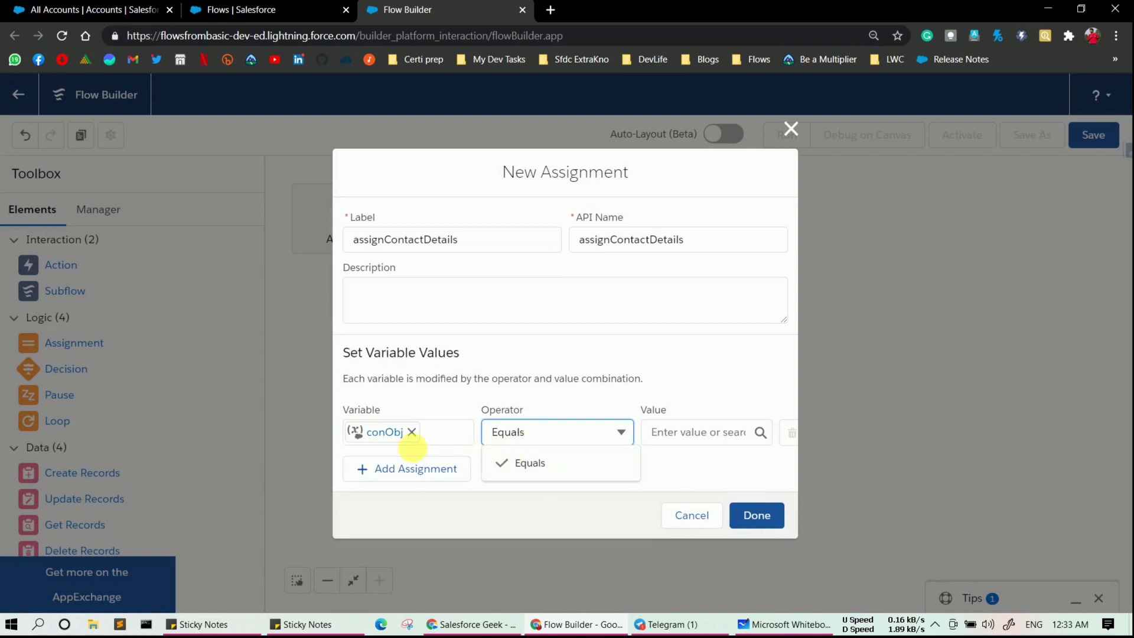
{"action": "left_click", "coordinate": [372, 432]}
{"action": "left_click", "coordinate": [405, 439]}
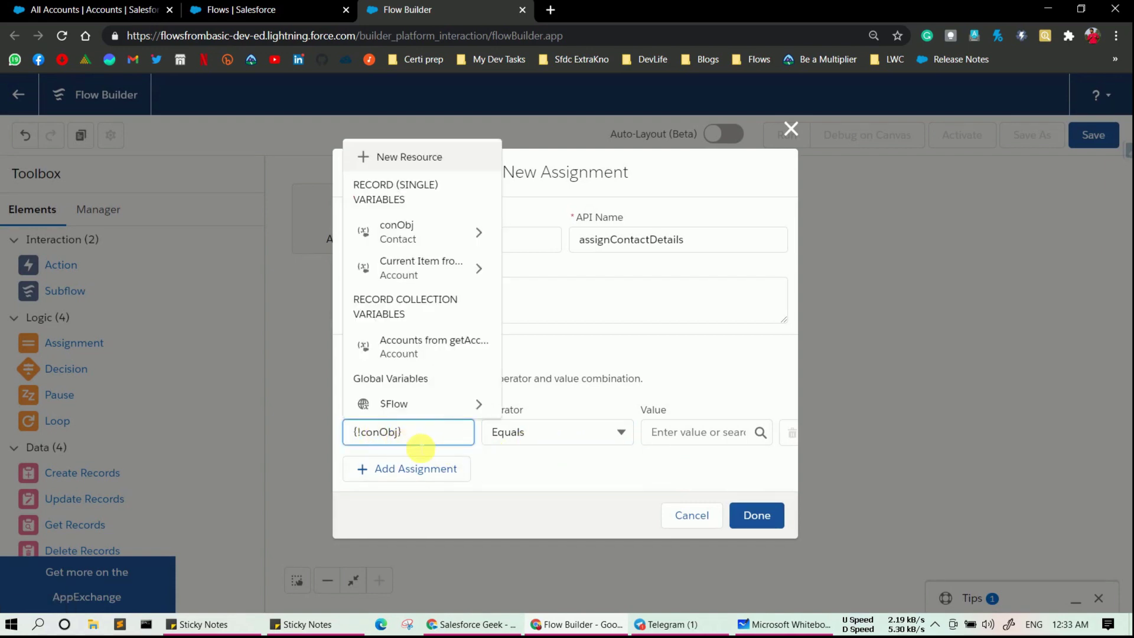
{"action": "type", "text": "."}
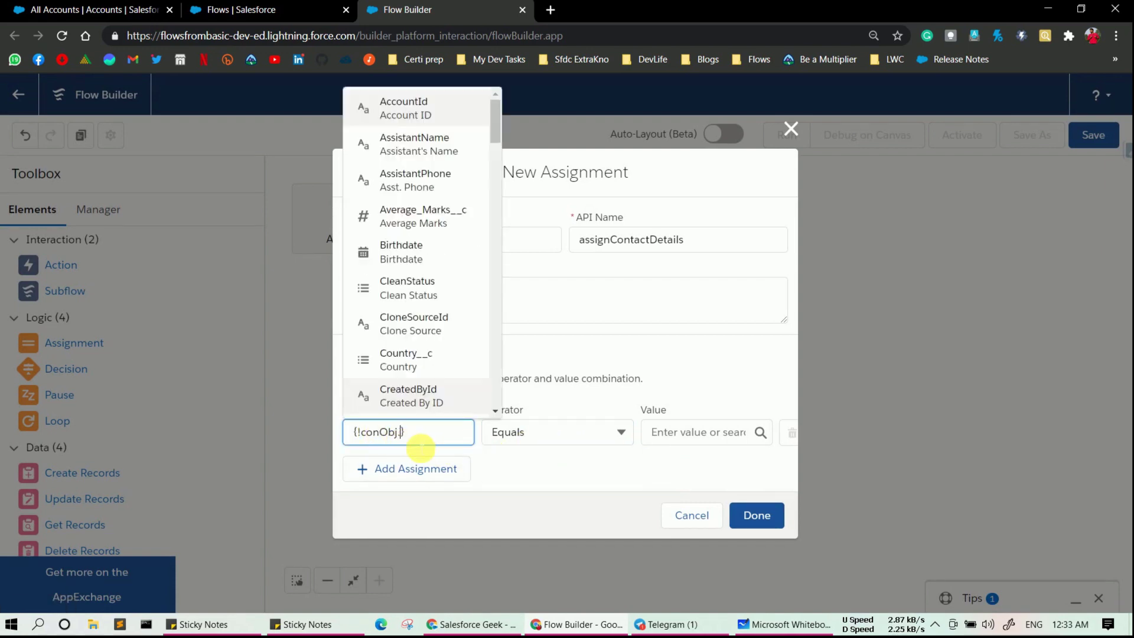
{"action": "type", "text": "Acc"}
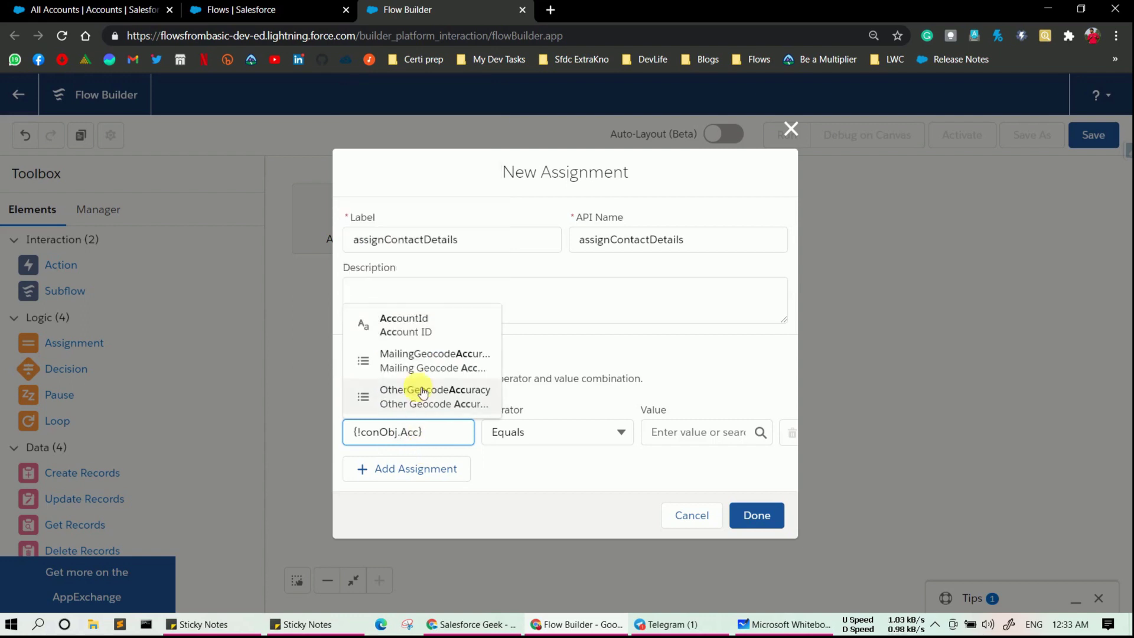
{"action": "left_click", "coordinate": [431, 329]}
{"action": "left_click", "coordinate": [696, 437]}
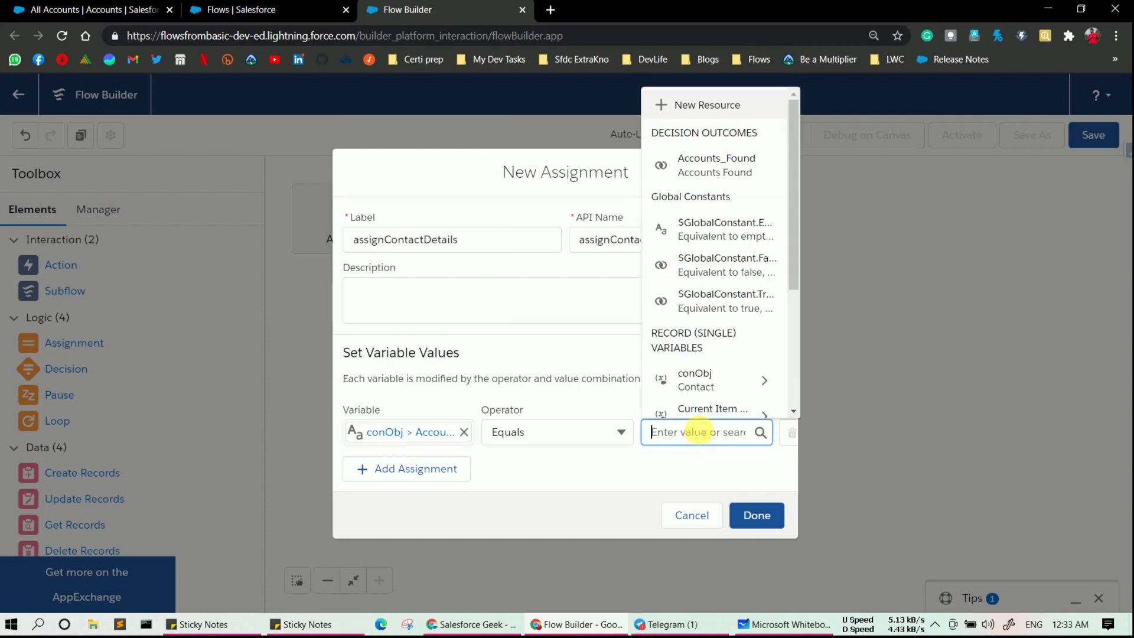
{"action": "scroll", "coordinate": [712, 384], "scroll_direction": "down", "scroll_amount": 3}
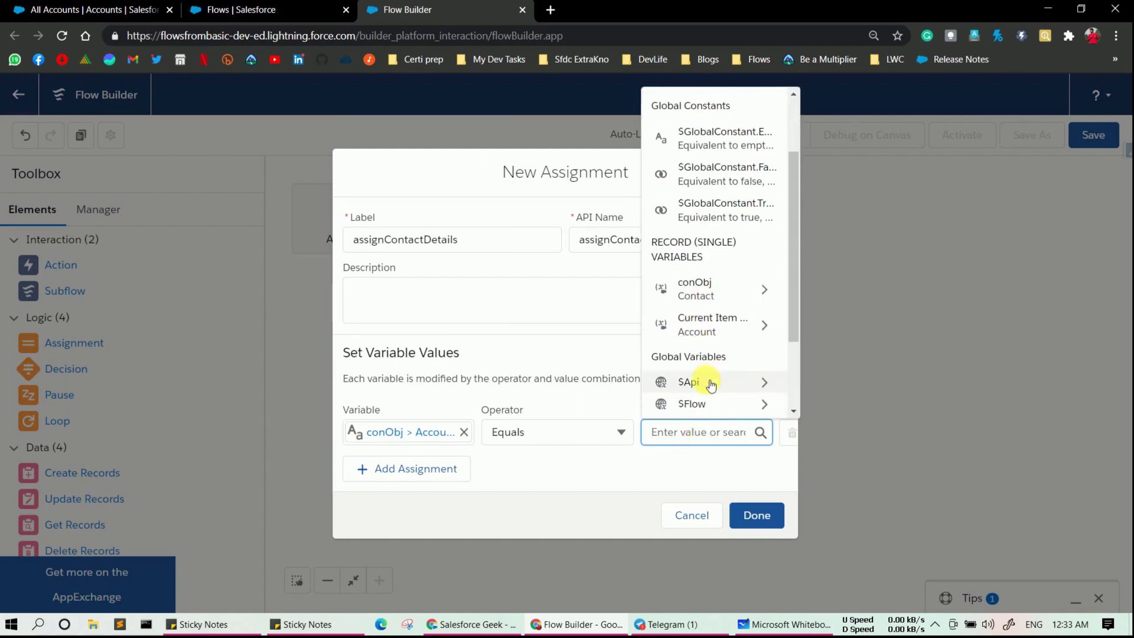
{"action": "left_click", "coordinate": [709, 332]}
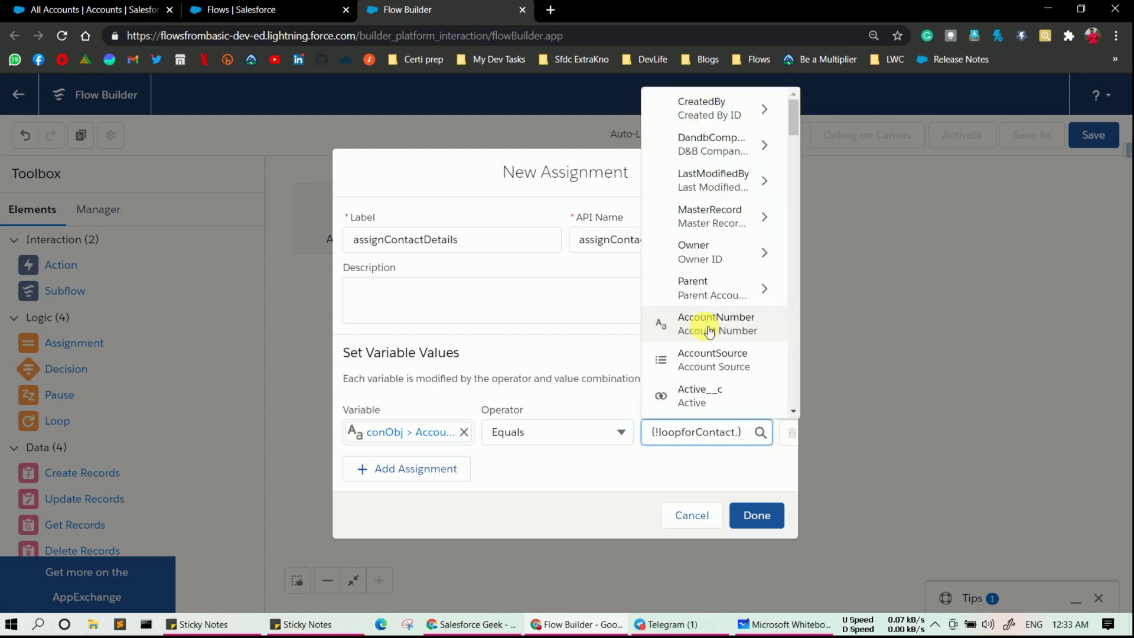
{"action": "type", "text": "accoun"}
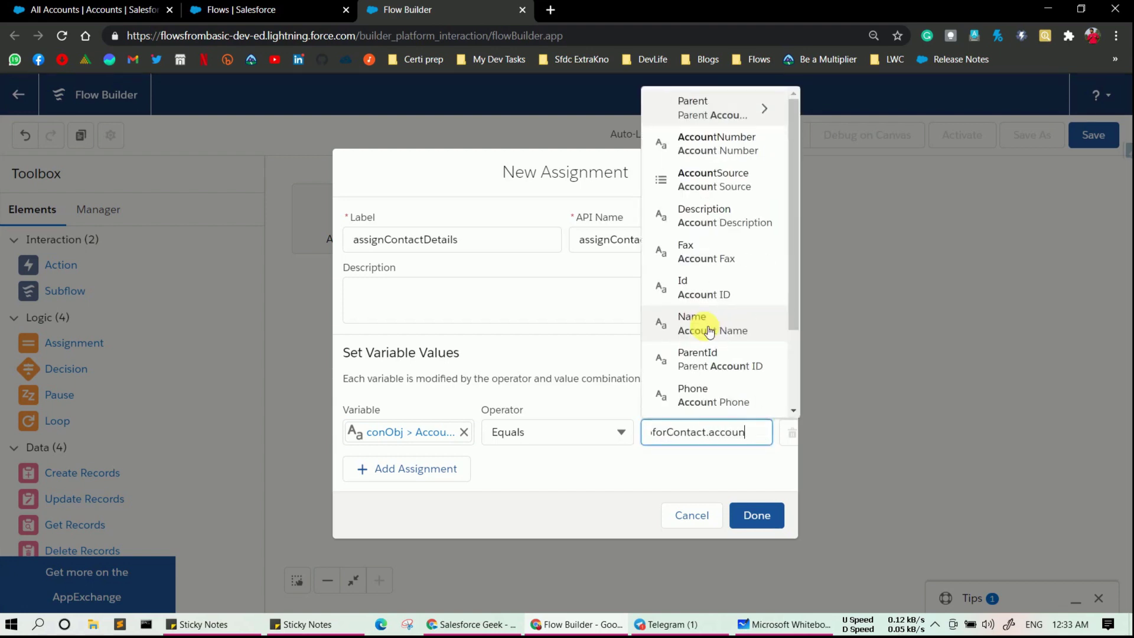
{"action": "type", "text": "tId"}
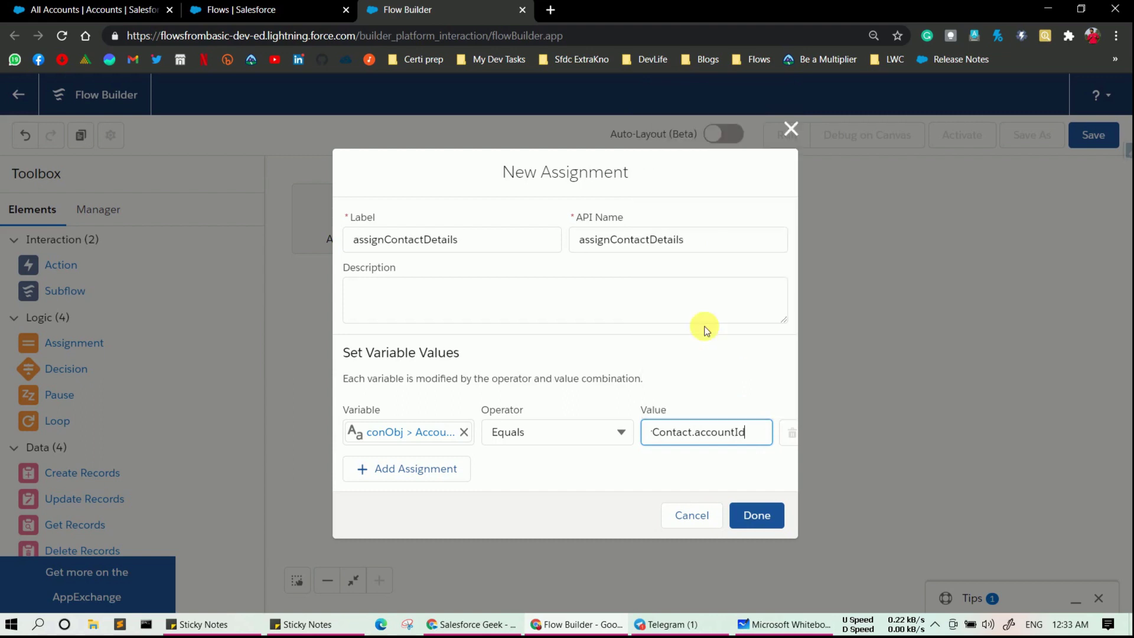
{"action": "key", "text": "BackSpace"}
{"action": "key", "text": "BackSpace"}
{"action": "key", "text": "BackSpace"}
{"action": "key", "text": "BackSpace"}
{"action": "key", "text": "BackSpace"}
{"action": "key", "text": "BackSpace"}
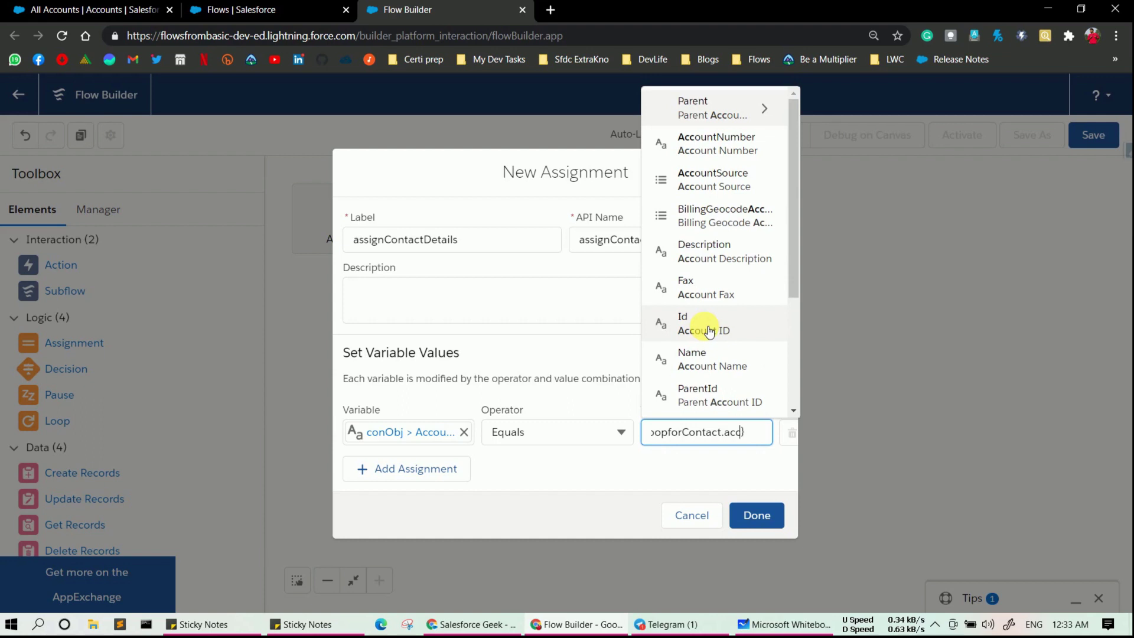
{"action": "left_click", "coordinate": [709, 328]}
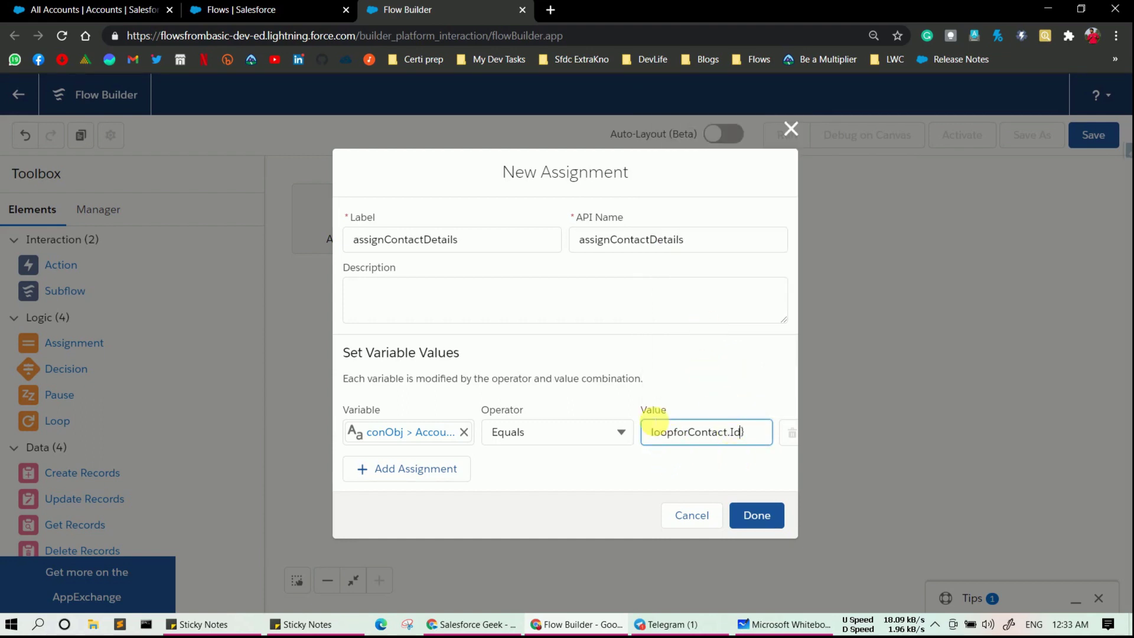
{"action": "left_click", "coordinate": [479, 245]}
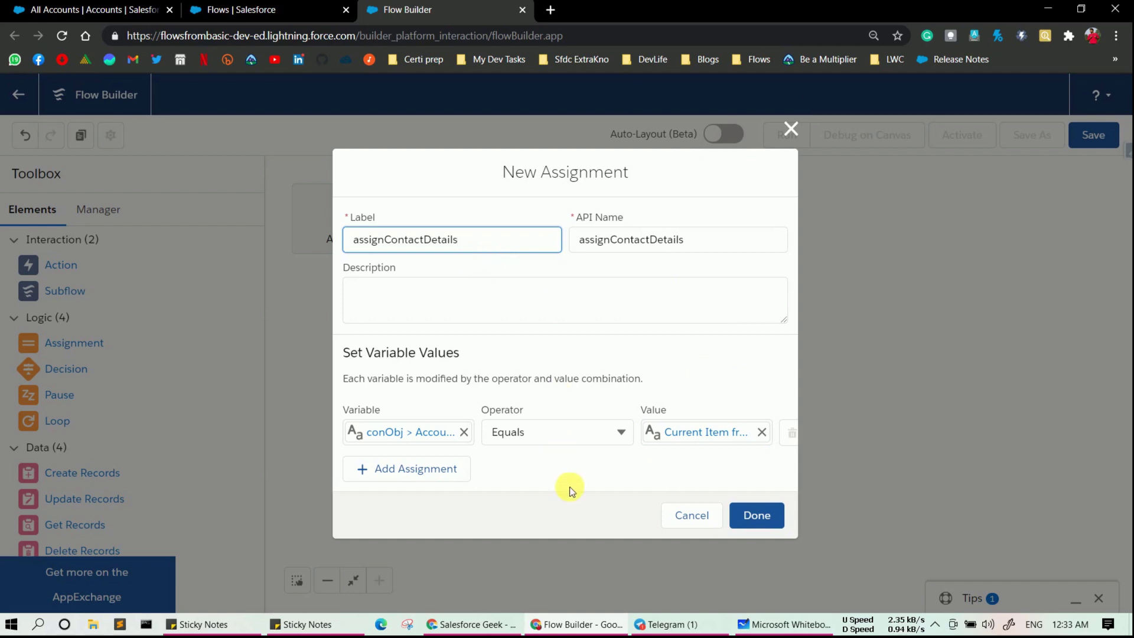
- Add a second row targeting conObj LastName with Equals, starting a new resource for its value
{"action": "left_click", "coordinate": [382, 471]}
{"action": "left_click", "coordinate": [393, 459]}
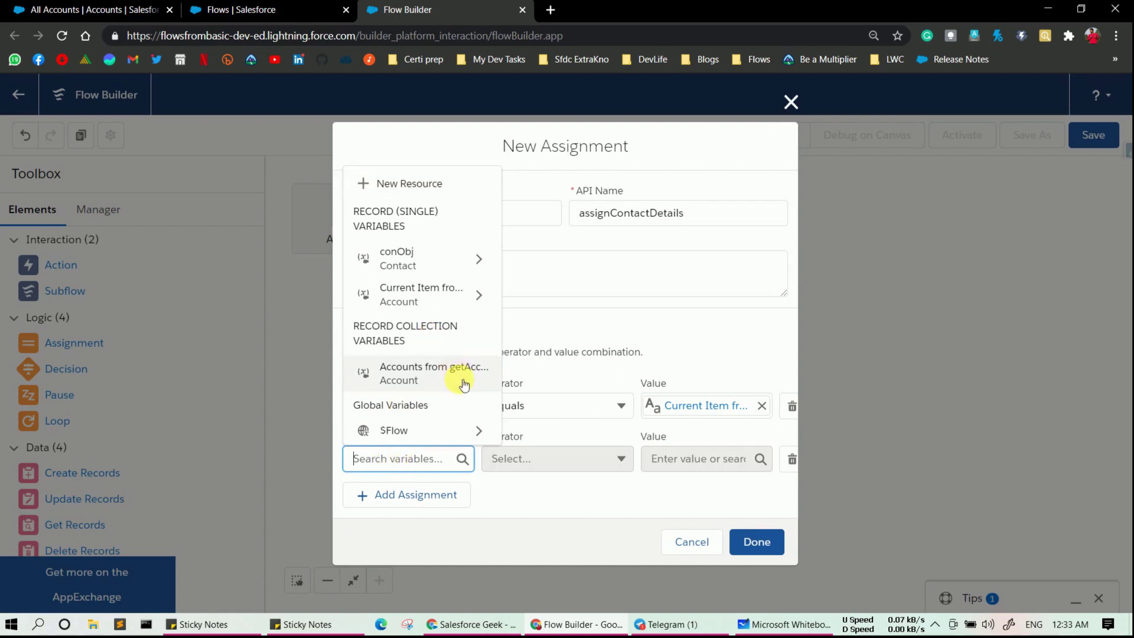
{"action": "left_click", "coordinate": [438, 262]}
{"action": "type", "text": "Las"}
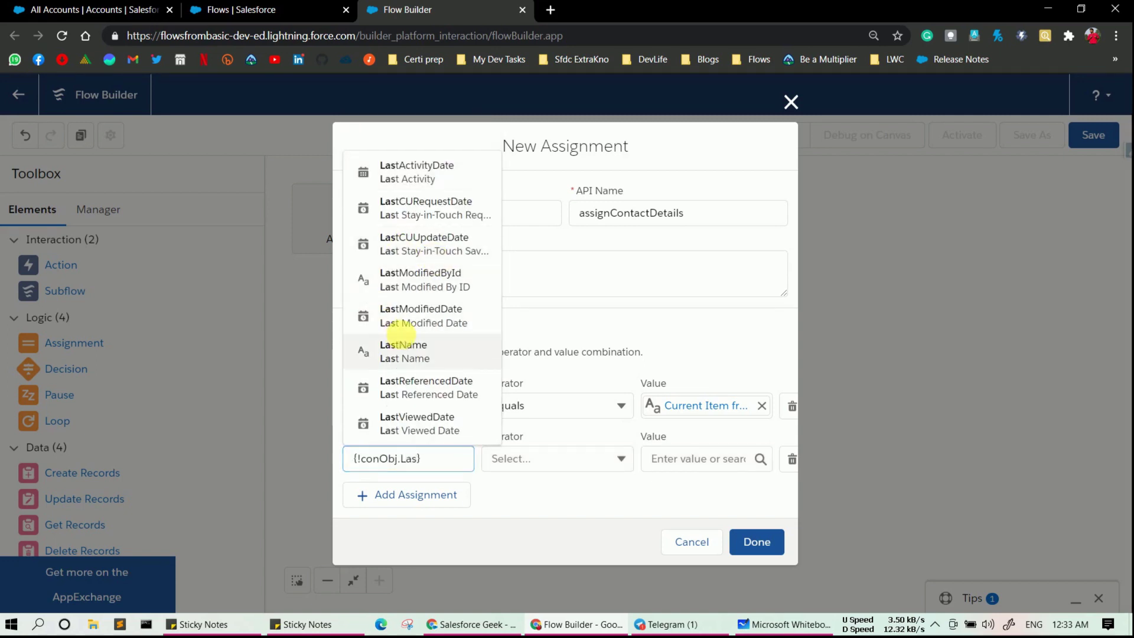
{"action": "left_click", "coordinate": [397, 343]}
{"action": "left_click", "coordinate": [657, 459]}
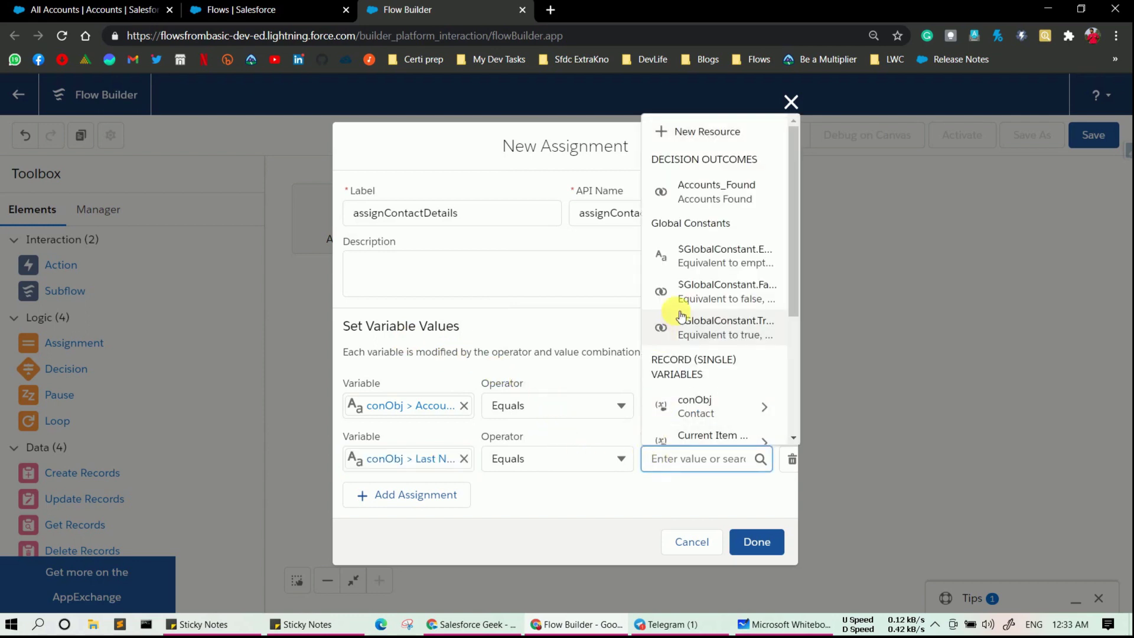
{"action": "scroll", "coordinate": [671, 313], "scroll_direction": "down", "scroll_amount": 5}
{"action": "scroll", "coordinate": [680, 316], "scroll_direction": "up", "scroll_amount": 5}
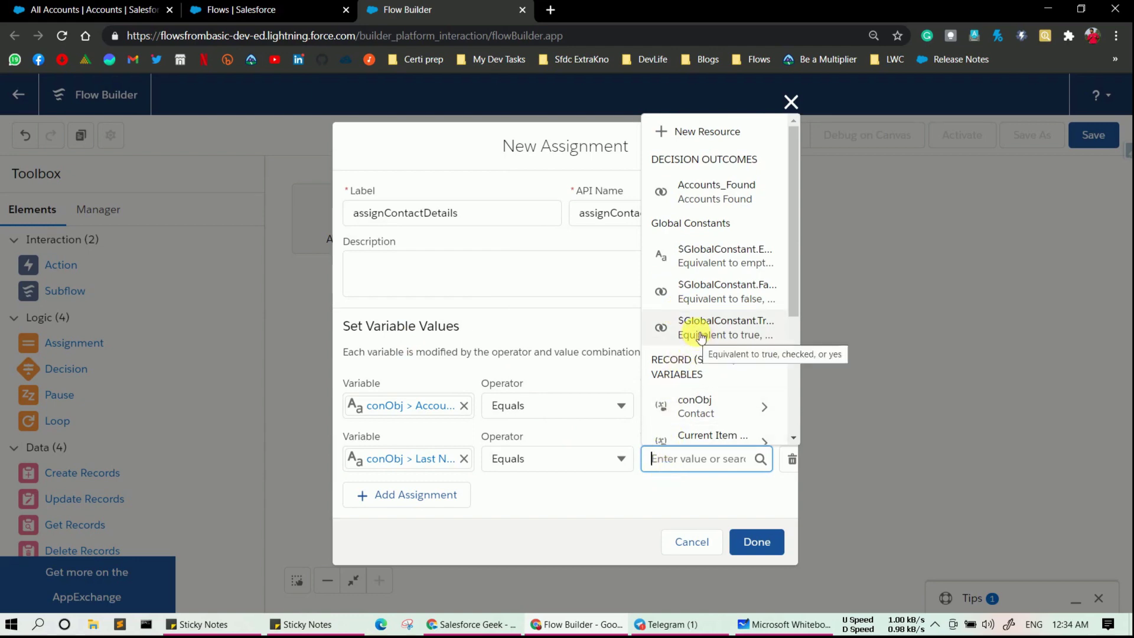
{"action": "left_click", "coordinate": [694, 146]}
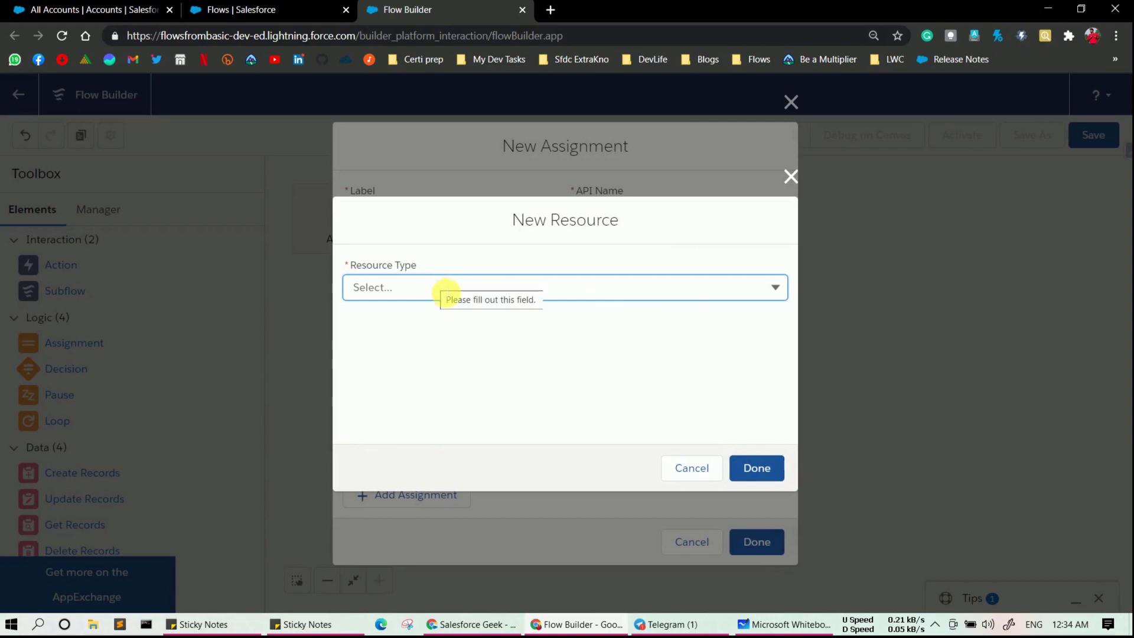
- Restart the value resource as a Formula with API name dynamicLastName
{"action": "left_click", "coordinate": [792, 180]}
{"action": "left_click", "coordinate": [681, 459]}
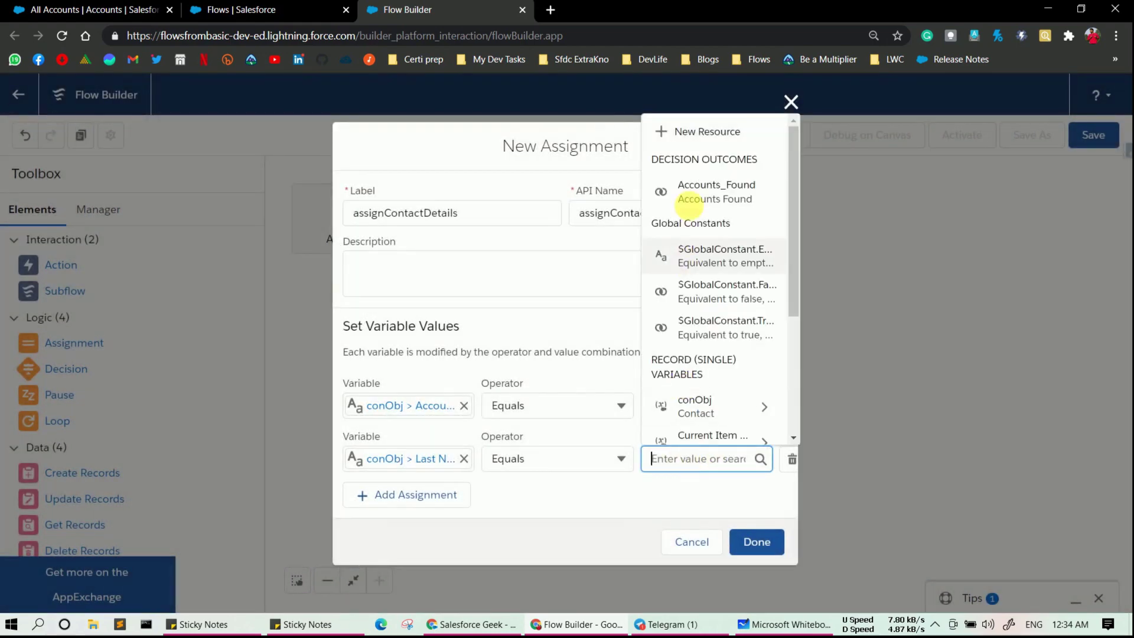
{"action": "left_click", "coordinate": [698, 130]}
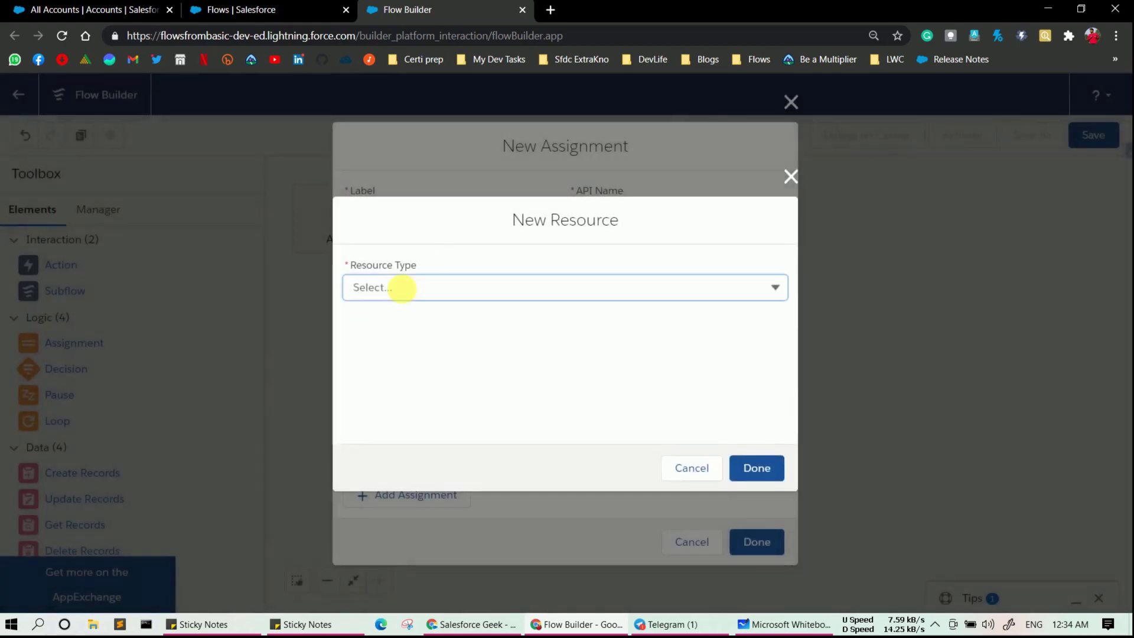
{"action": "left_click", "coordinate": [401, 288]}
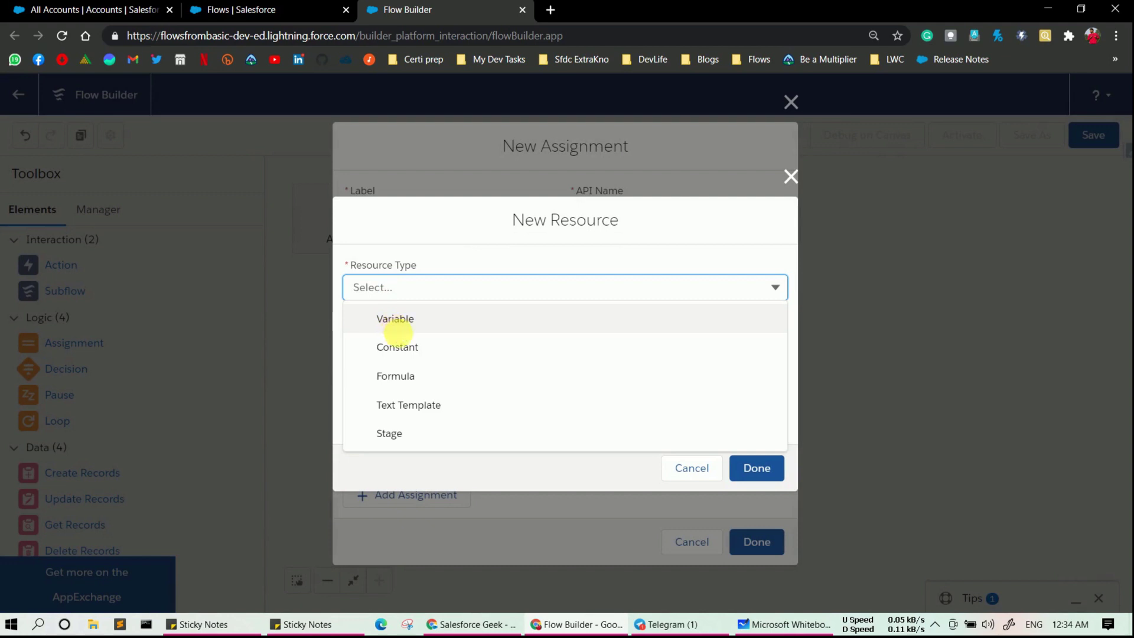
{"action": "left_click", "coordinate": [397, 376]}
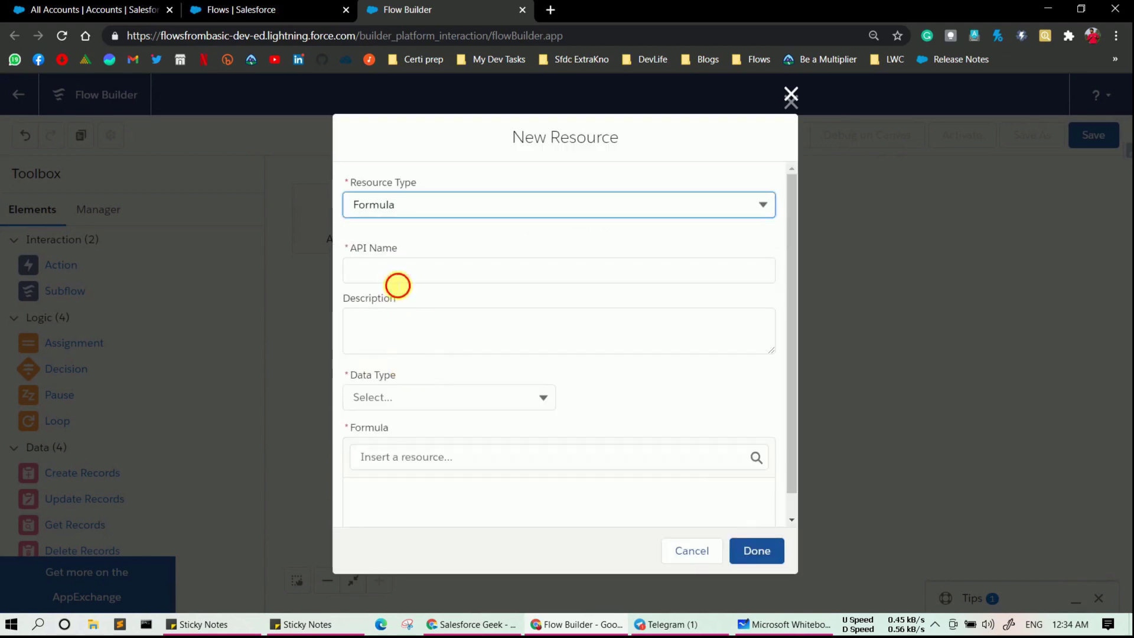
{"action": "left_click", "coordinate": [398, 278]}
{"action": "type", "text": "dynami"}
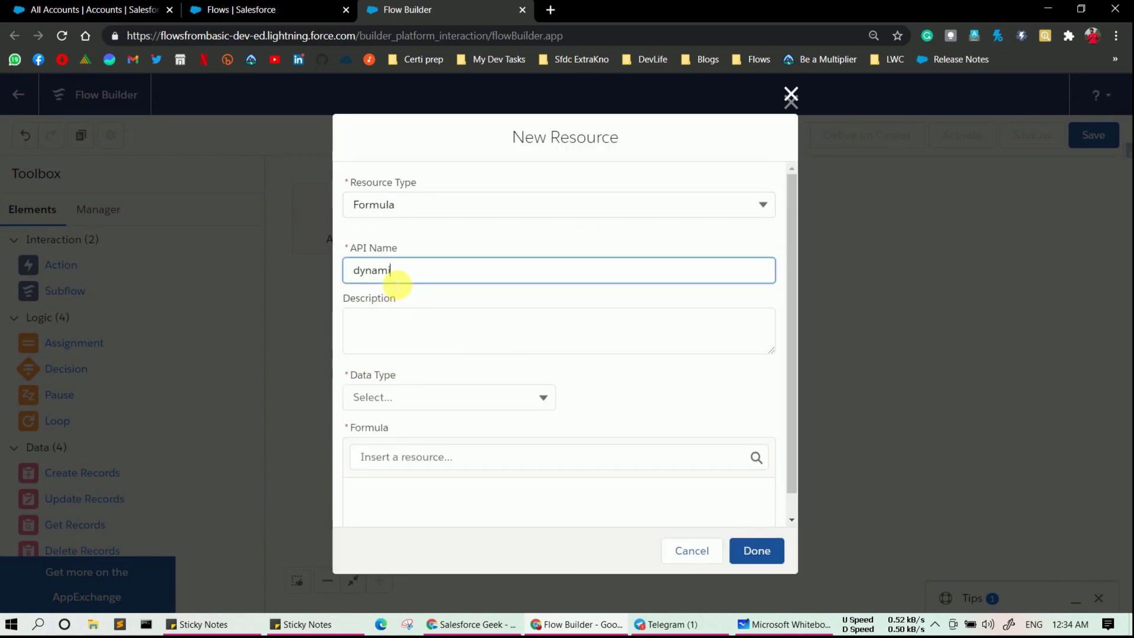
{"action": "type", "text": "cLastName"}
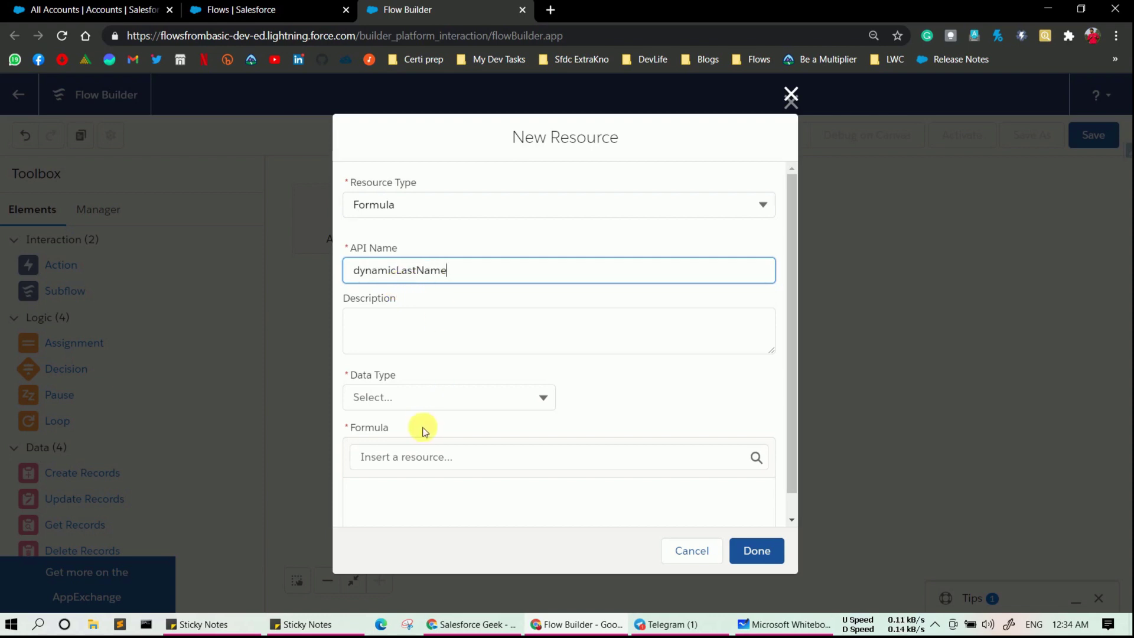
{"action": "left_click", "coordinate": [450, 363]}
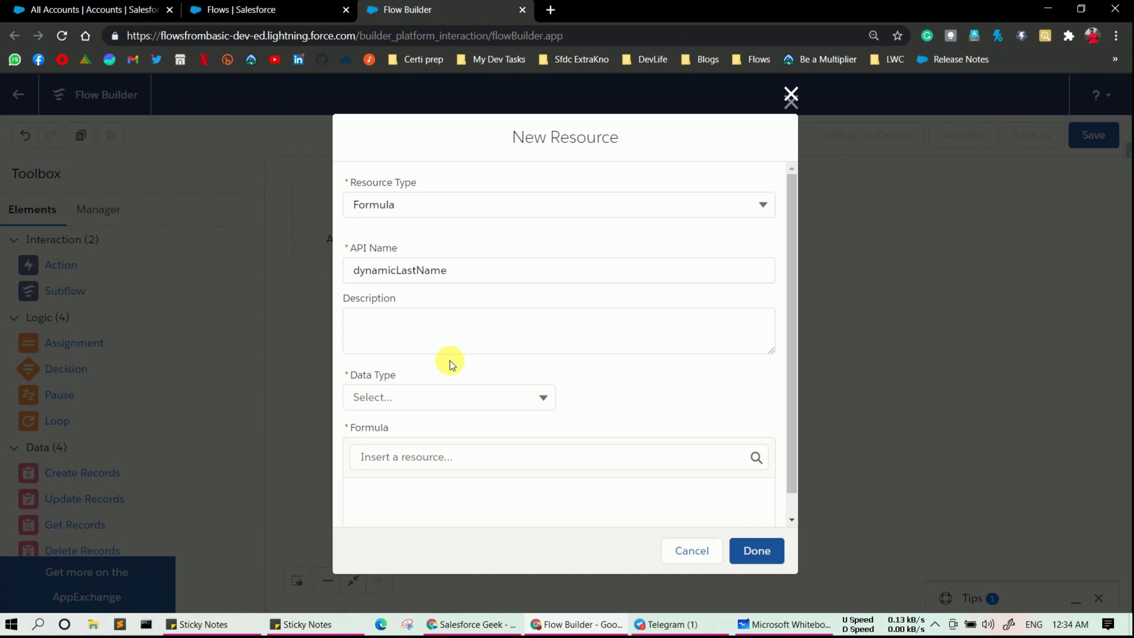
{"action": "left_click", "coordinate": [418, 459]}
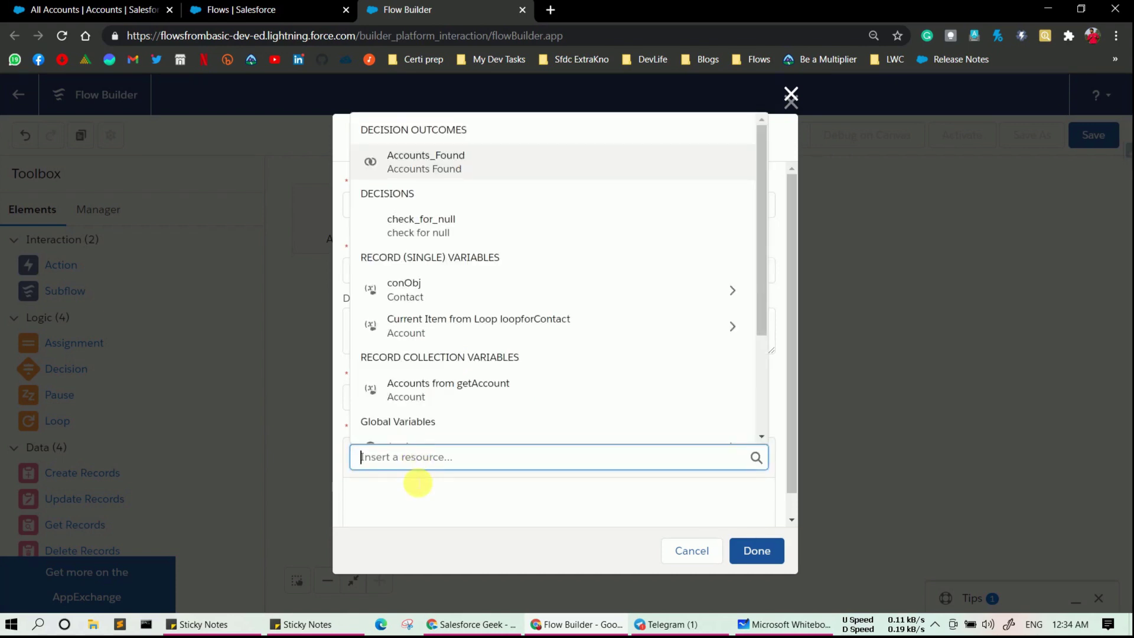
{"action": "left_click", "coordinate": [418, 486]}
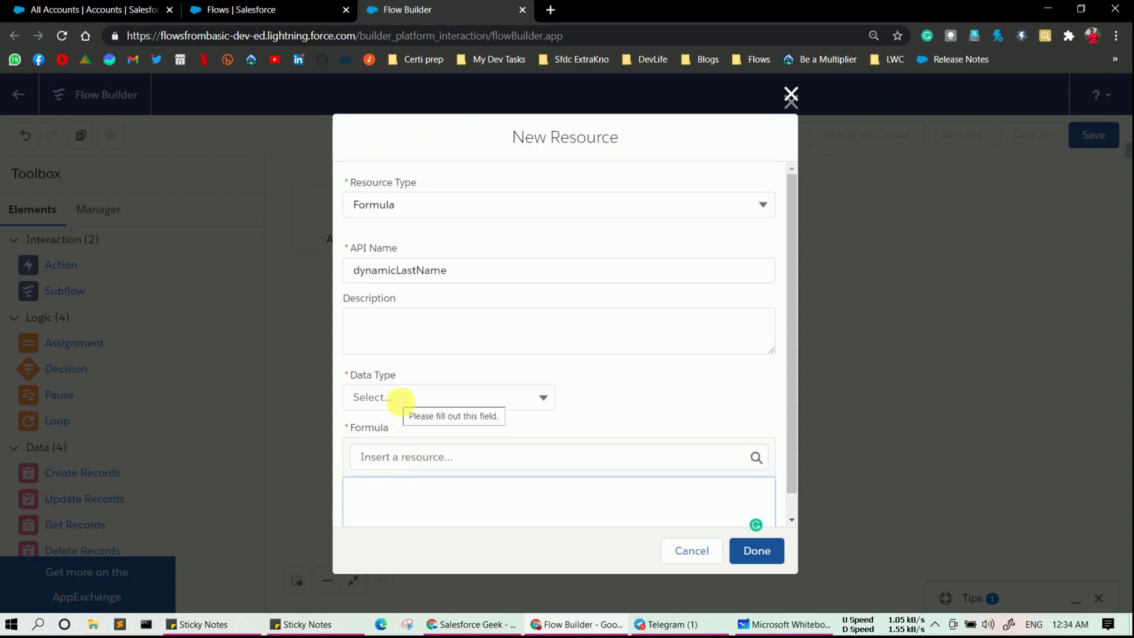
- Give dynamicLastName the Text data type and insert the loopforContact Name into the formula
{"action": "left_click", "coordinate": [400, 400]}
{"action": "left_click", "coordinate": [398, 429]}
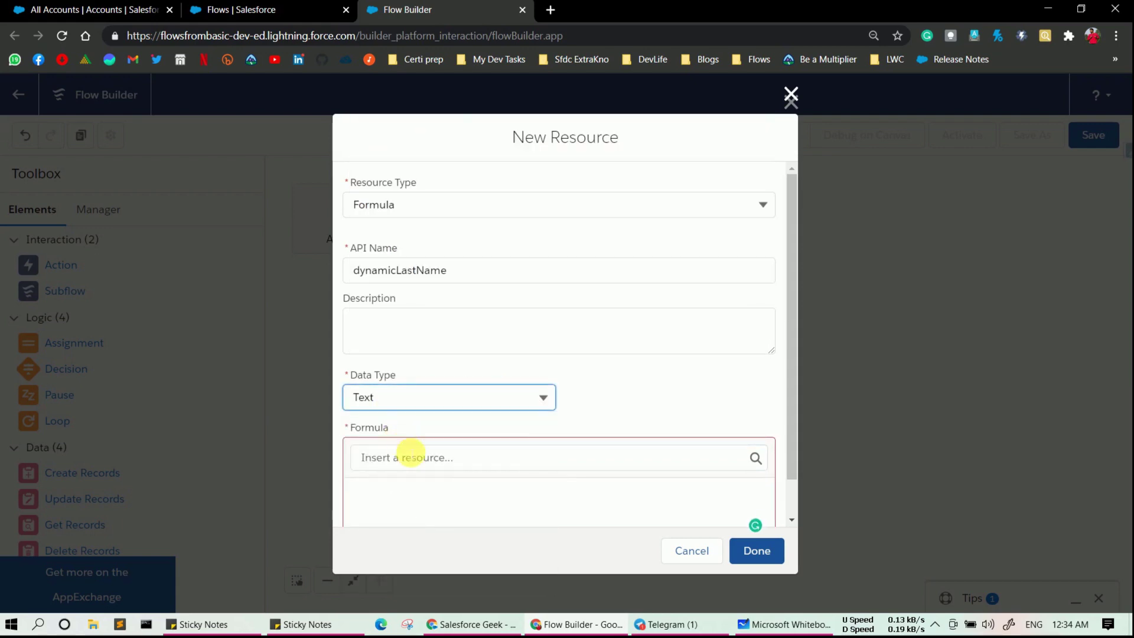
{"action": "left_click", "coordinate": [411, 457]}
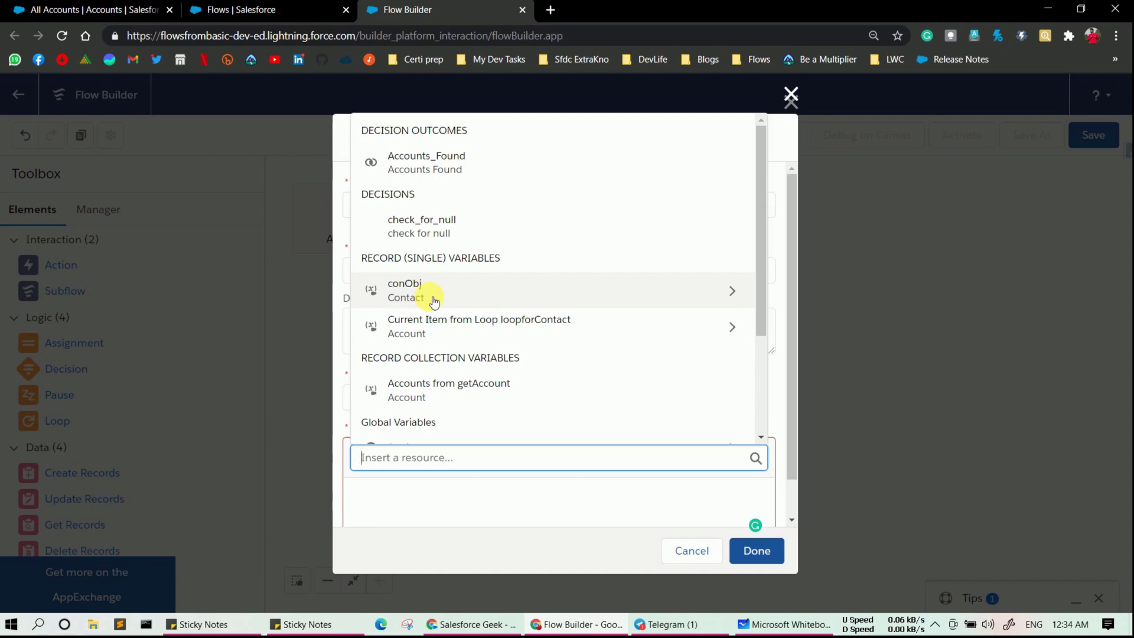
{"action": "left_click", "coordinate": [438, 329]}
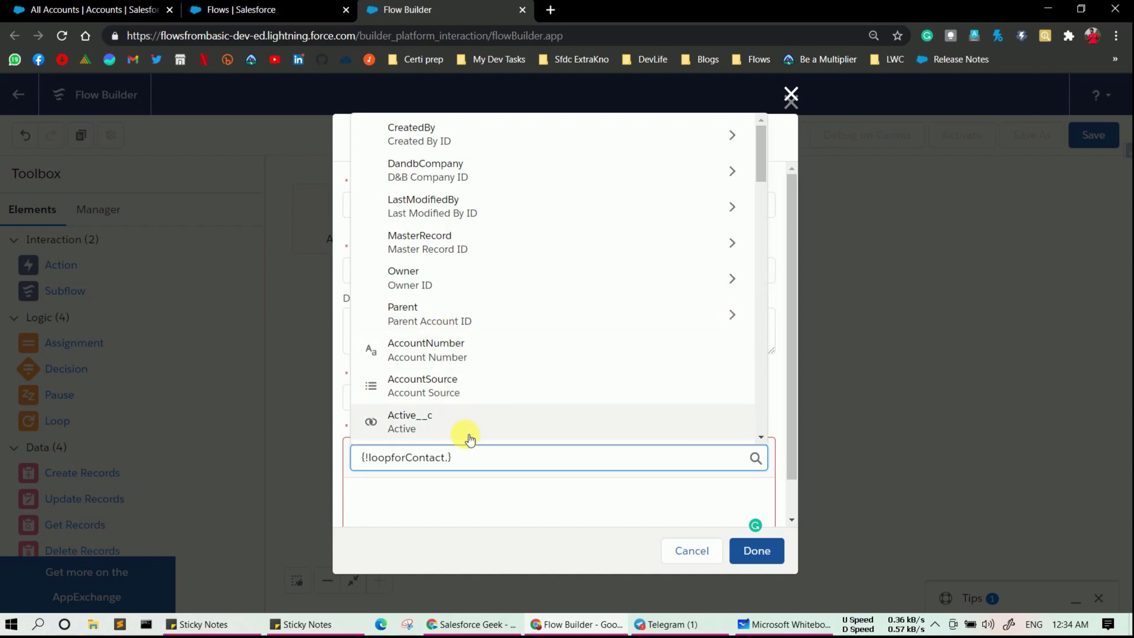
{"action": "type", "text": "Name"}
{"action": "left_click", "coordinate": [464, 434]}
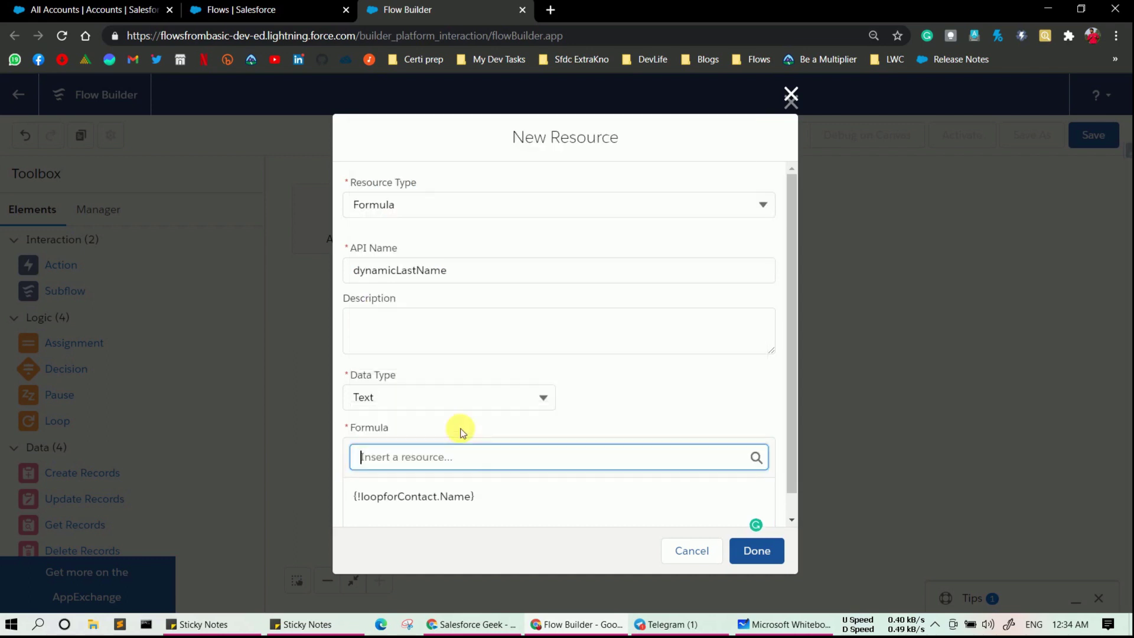
- Extend the formula to join the Name with " " and 'Contact'
{"action": "left_click", "coordinate": [506, 503]}
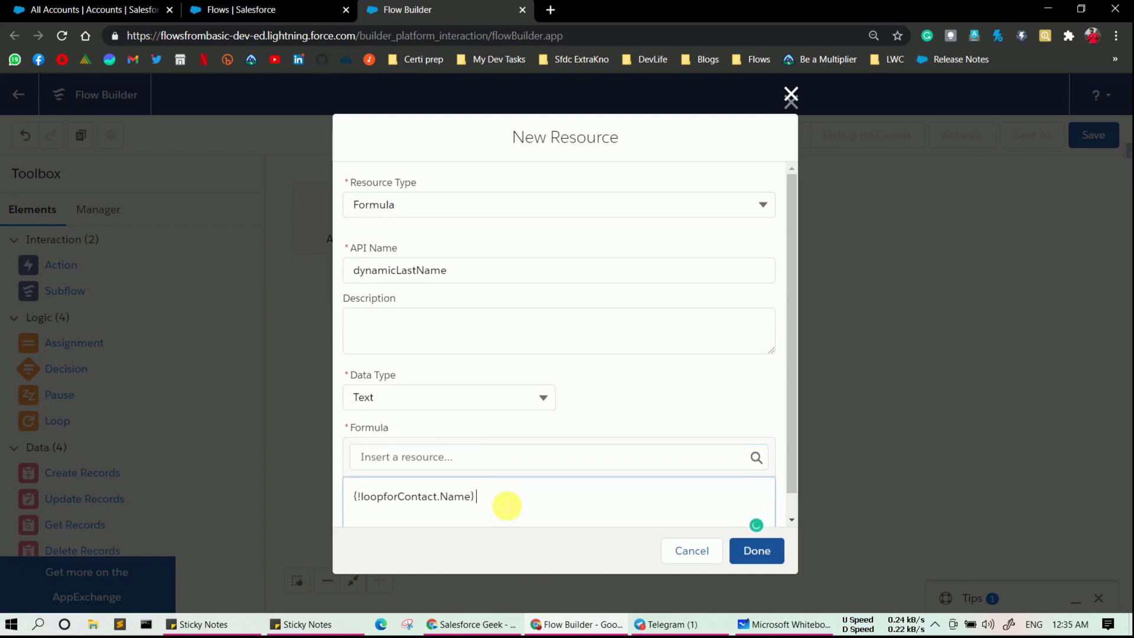
{"action": "type", "text": "++"}
{"action": "type", "text": "'"}
{"action": "key", "text": "BackSpace"}
{"action": "type", "text": "\"\""}
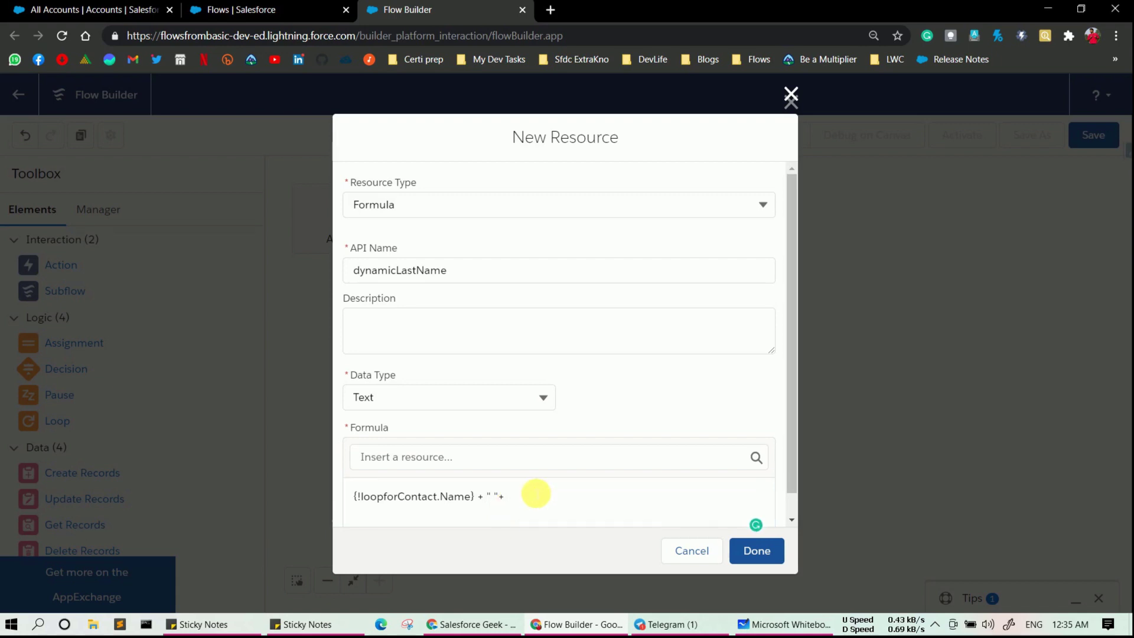
{"action": "left_click", "coordinate": [536, 494]}
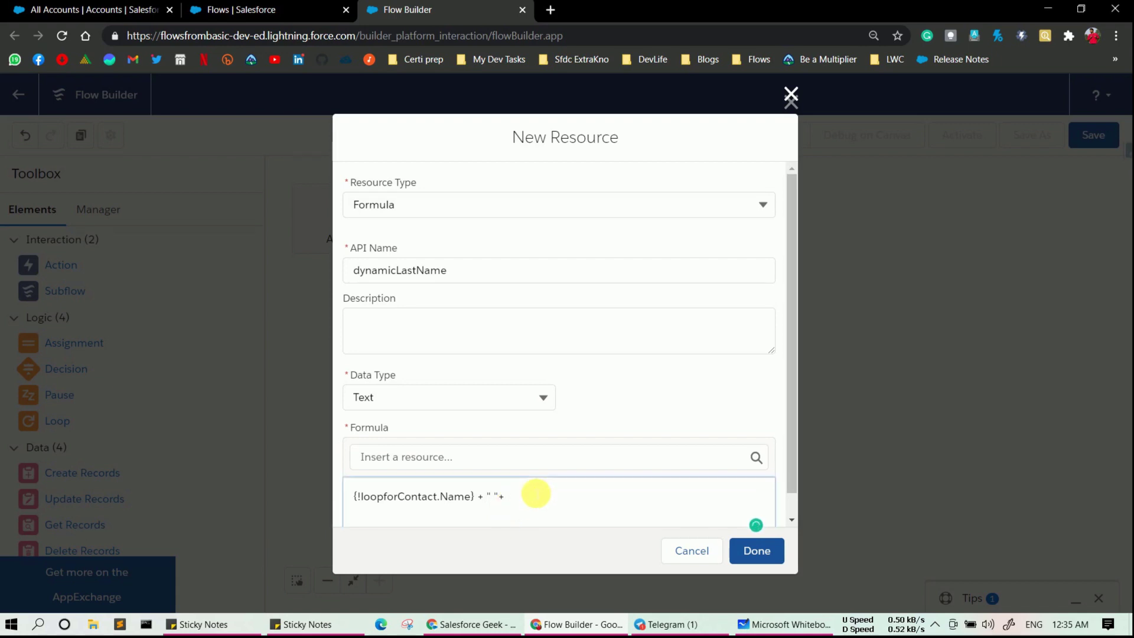
{"action": "type", "text": "Contact"}
{"action": "double_click", "coordinate": [534, 497]}
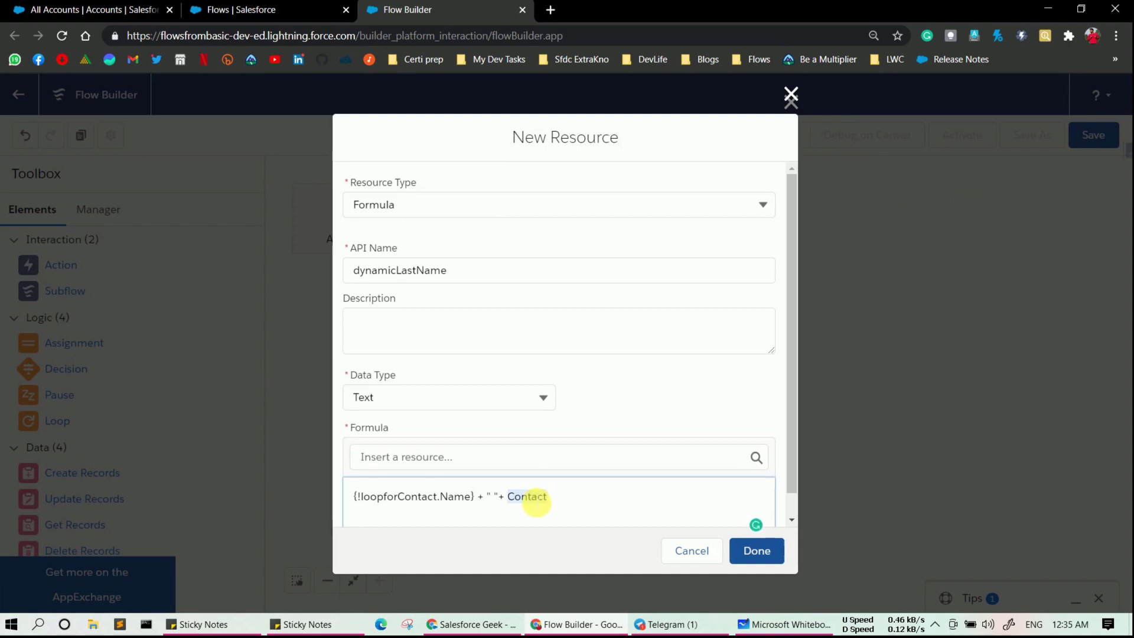
{"action": "key", "text": "BackSpace"}
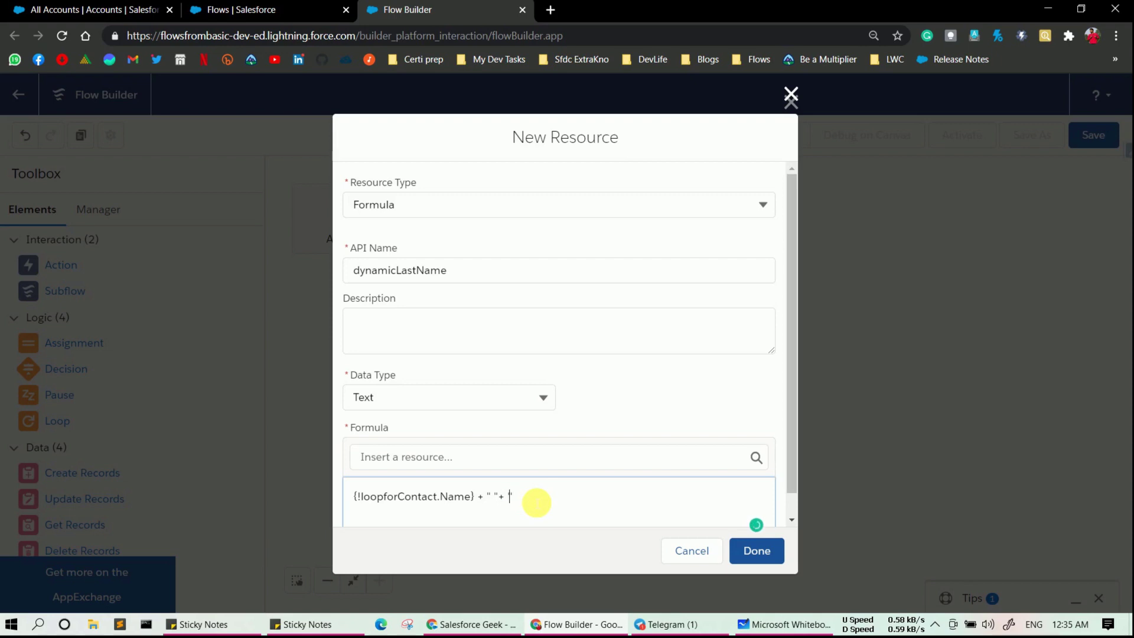
{"action": "type", "text": "\" \"+ 'Contact"}
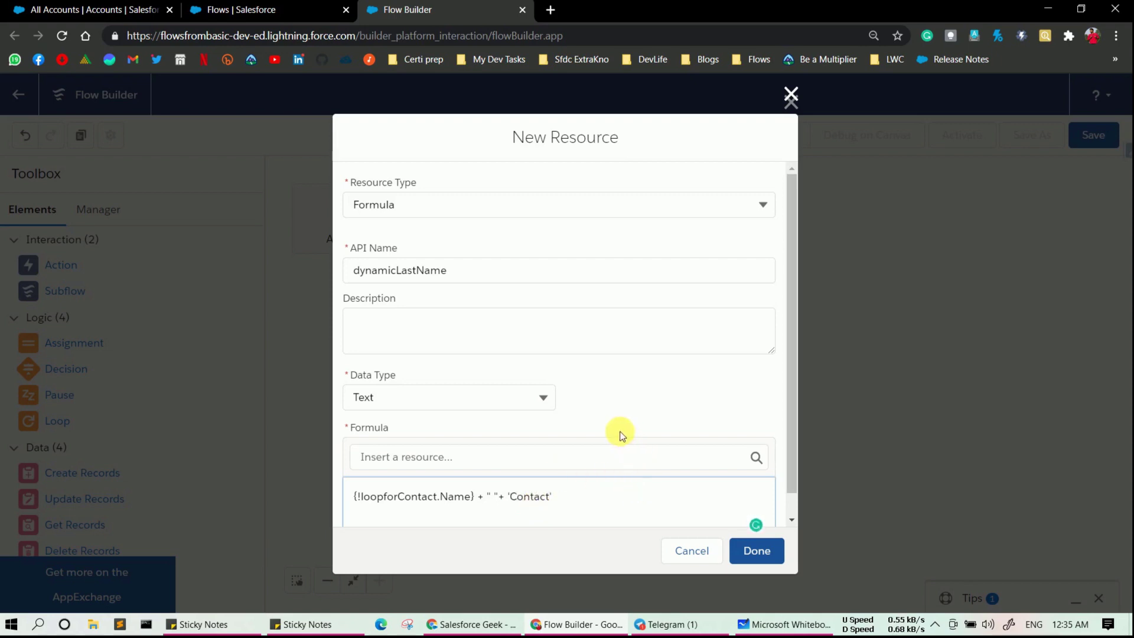
- Check the finished formula and save the dynamicLastName resource
{"action": "left_click_drag", "start_coordinate": [584, 500], "coordinate": [515, 507]}
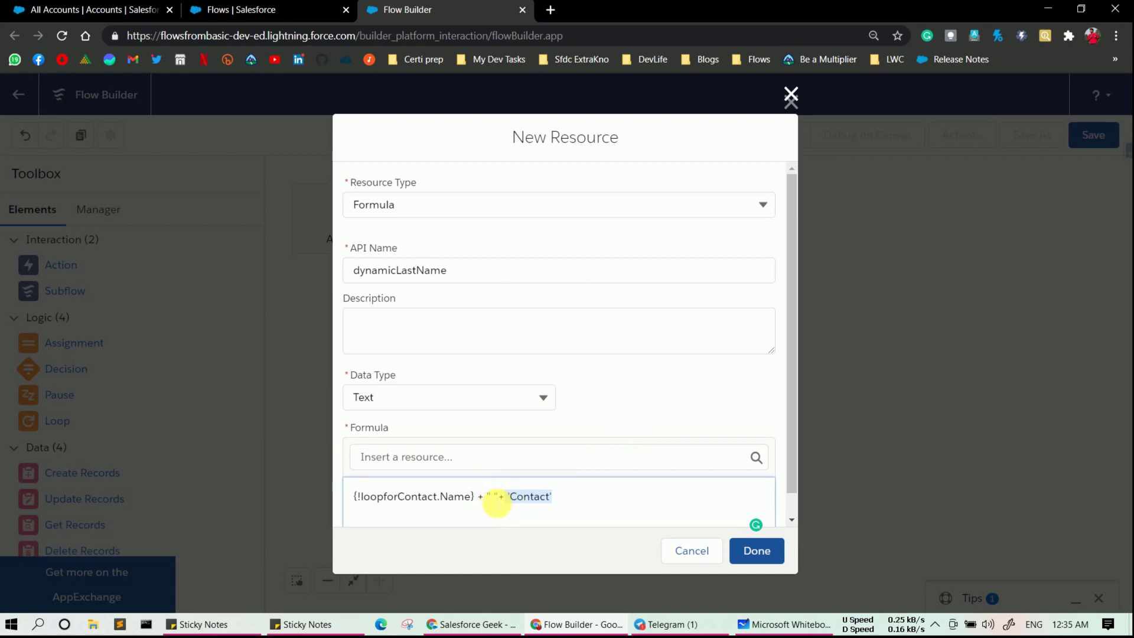
{"action": "left_click", "coordinate": [495, 496]}
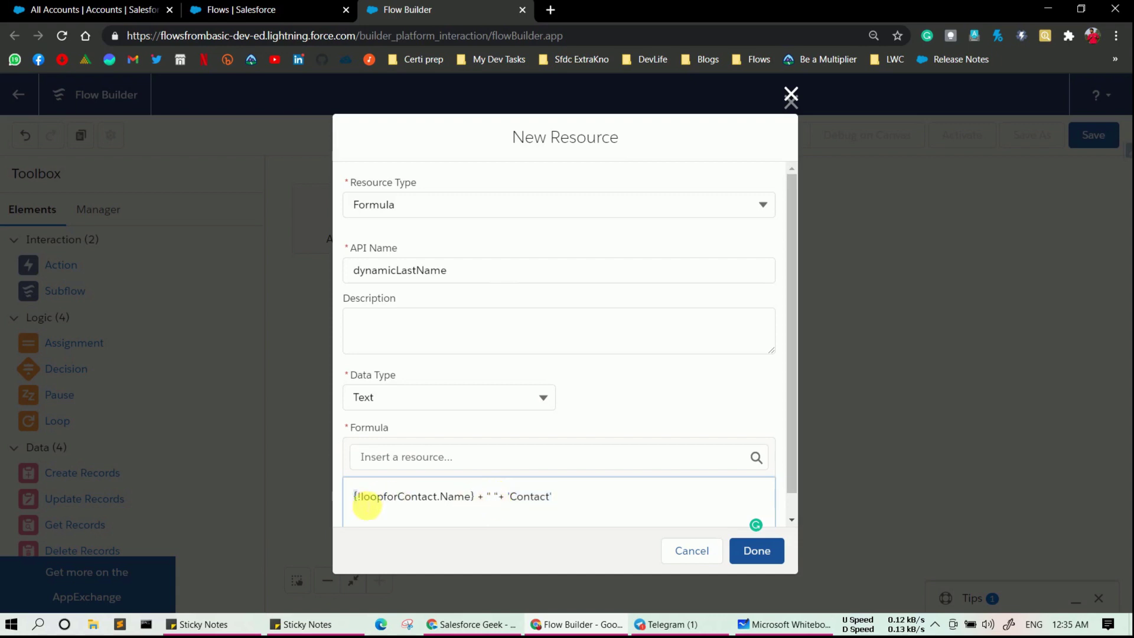
{"action": "left_click_drag", "start_coordinate": [356, 498], "coordinate": [482, 511]}
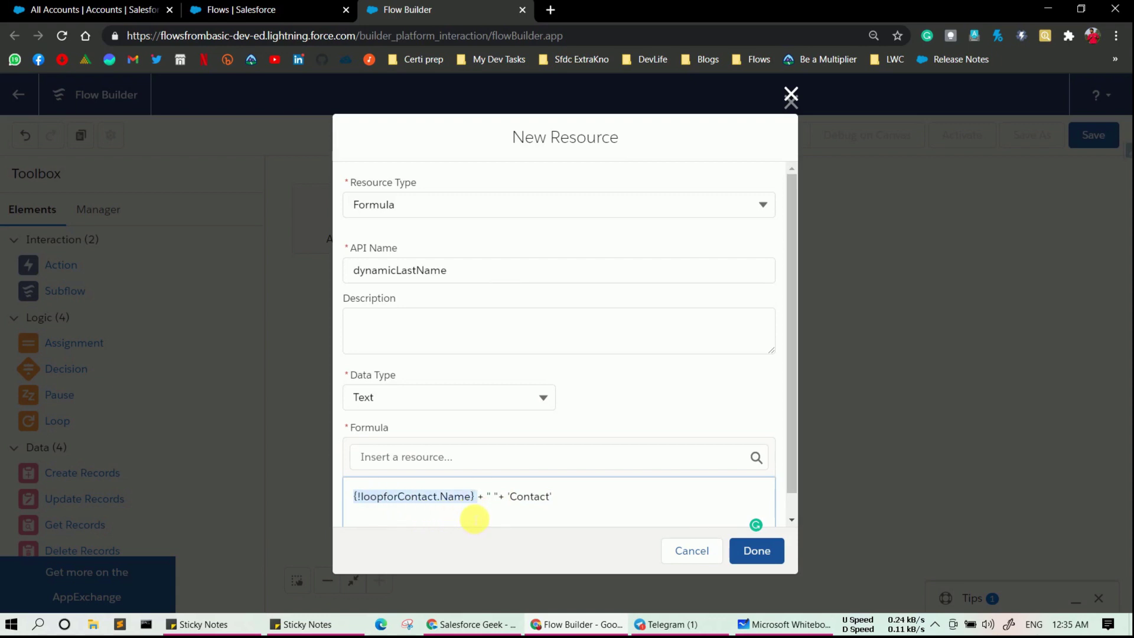
{"action": "left_click", "coordinate": [762, 551]}
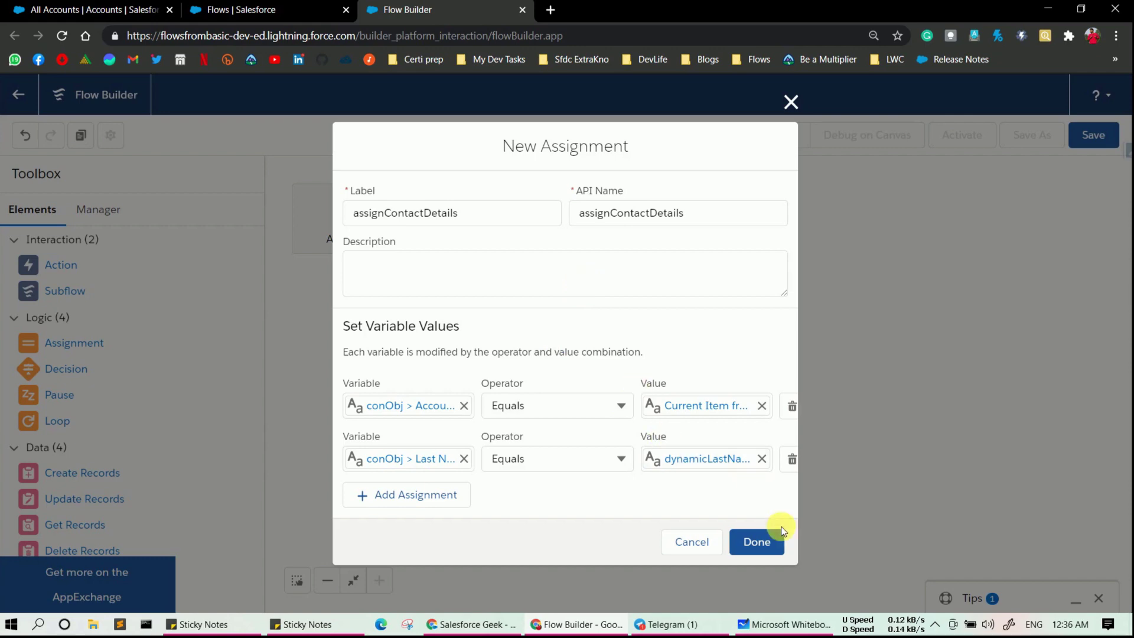
- Save assignContactDetails, link loopforContact to it via For Each Item, and place another Assignment
{"action": "left_click", "coordinate": [757, 542]}
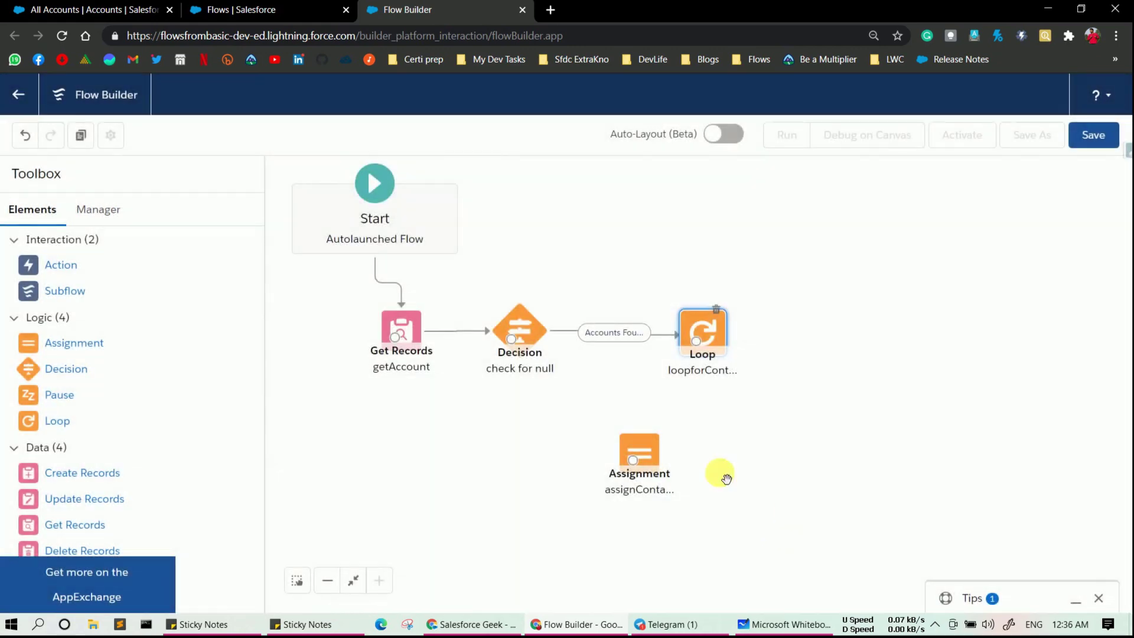
{"action": "left_click_drag", "start_coordinate": [697, 341], "coordinate": [632, 459]}
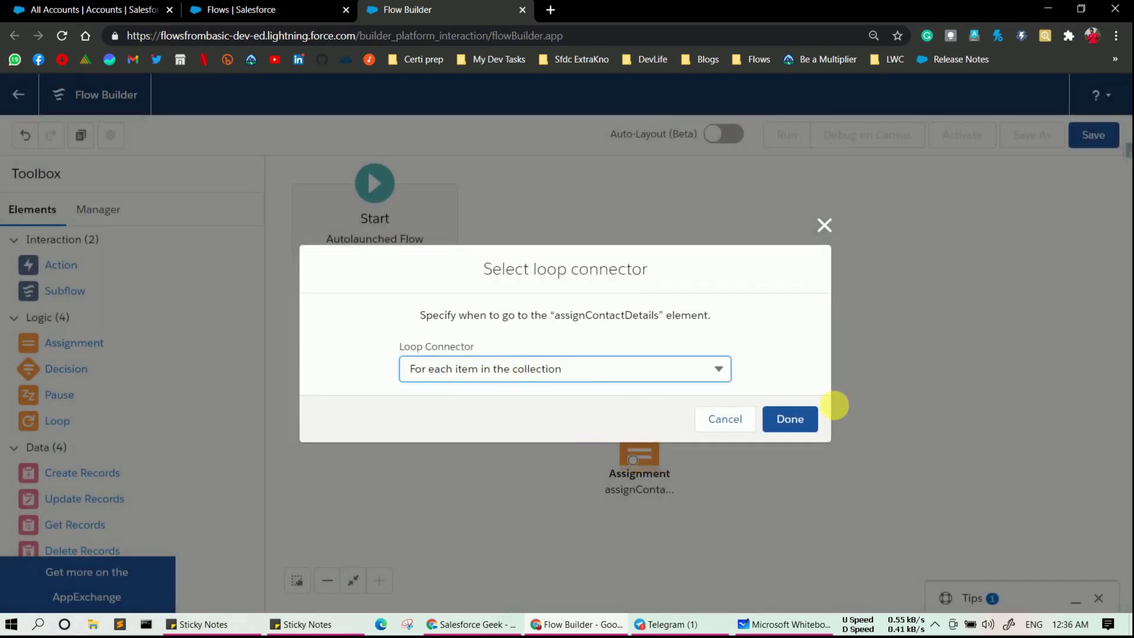
{"action": "left_click", "coordinate": [799, 423]}
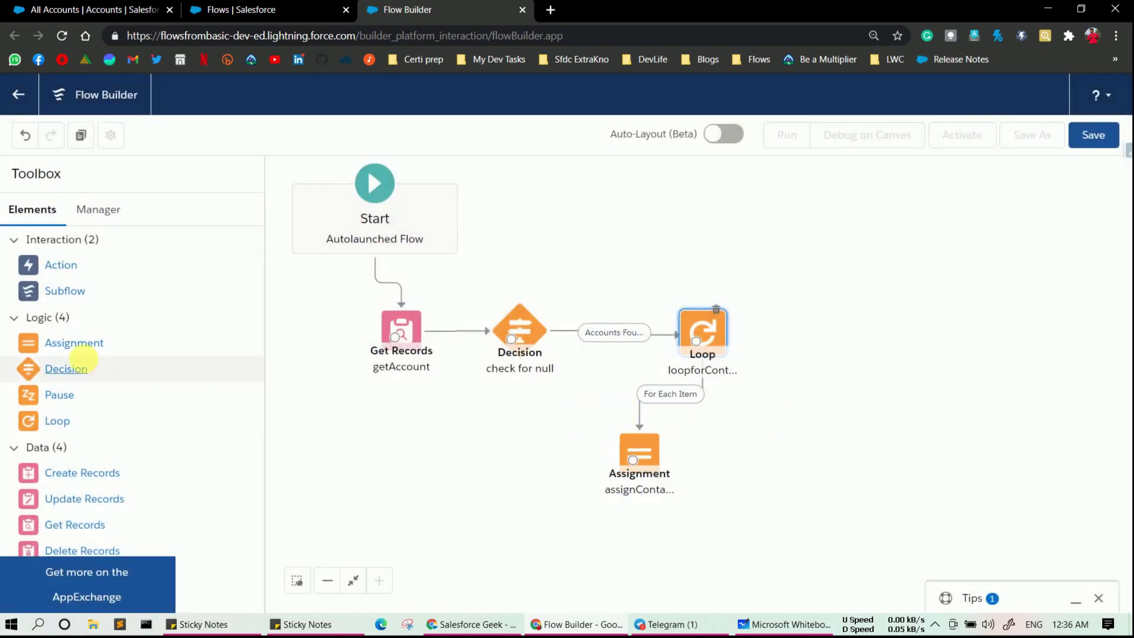
{"action": "left_click_drag", "start_coordinate": [83, 343], "coordinate": [545, 456]}
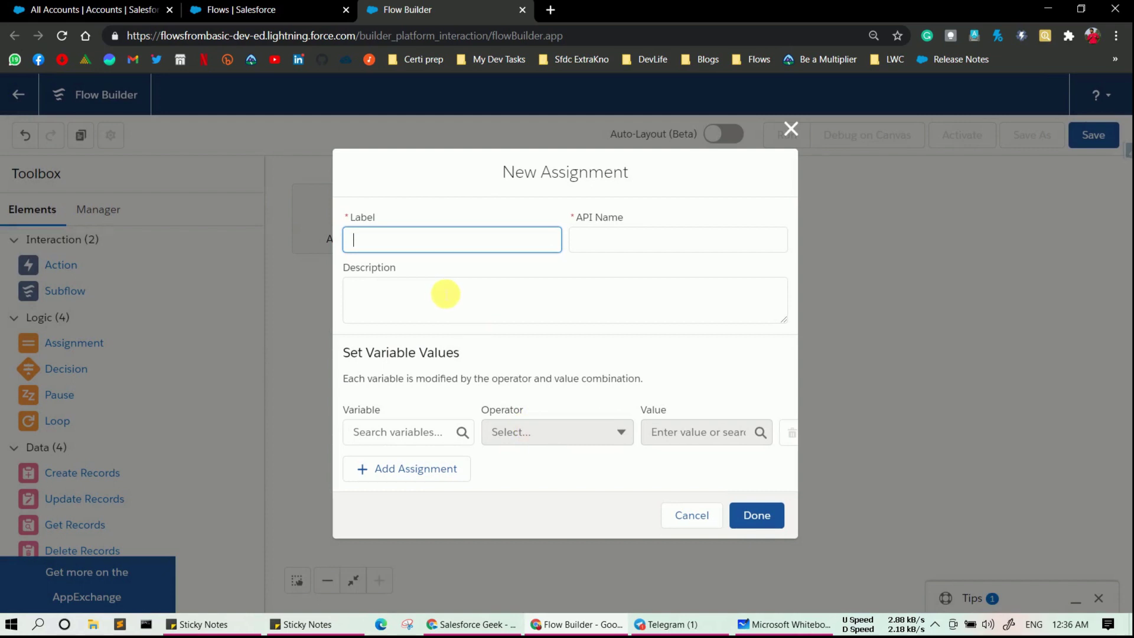
- Label the new assignment collectContacts and start a new resource for its variable
{"action": "type", "text": "collectContacts"}
{"action": "left_click", "coordinate": [581, 239]}
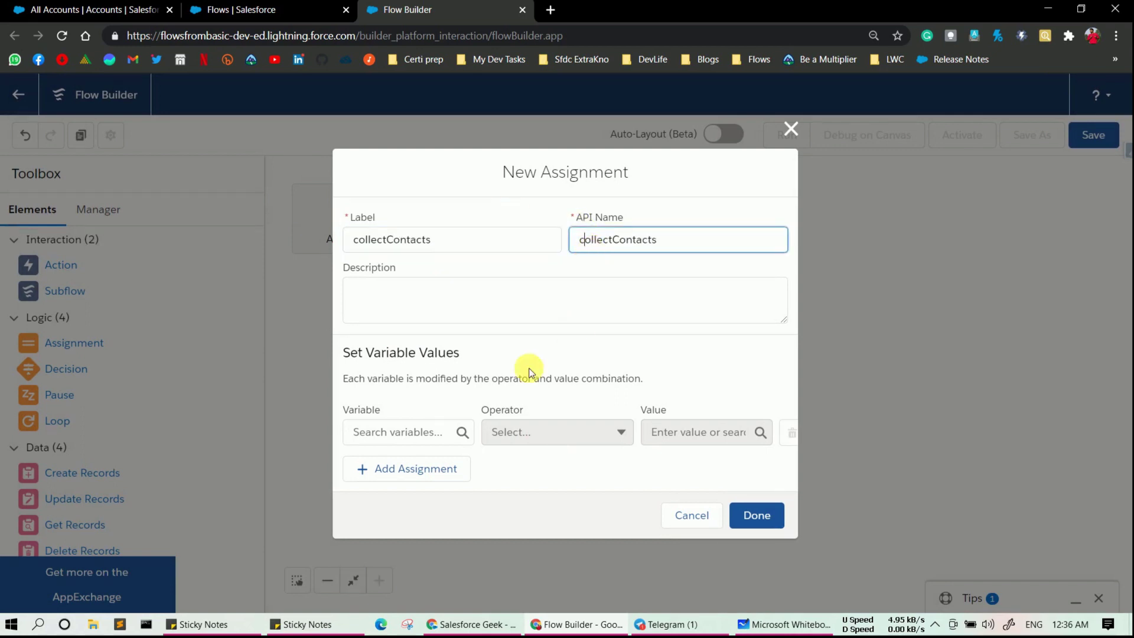
{"action": "left_click", "coordinate": [399, 433]}
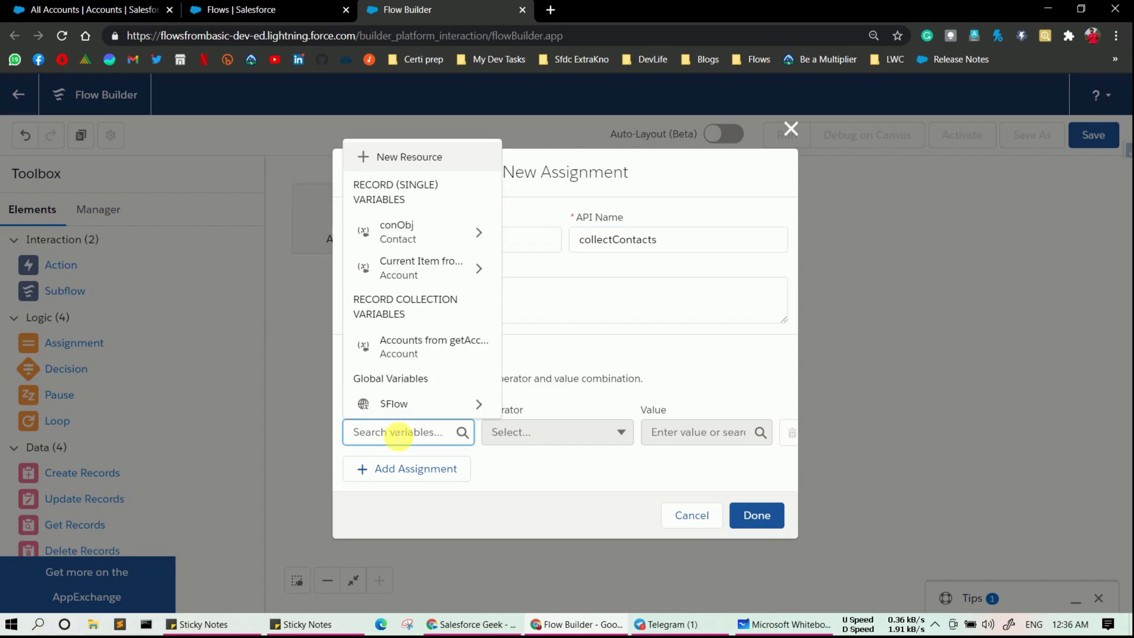
{"action": "left_click", "coordinate": [392, 153]}
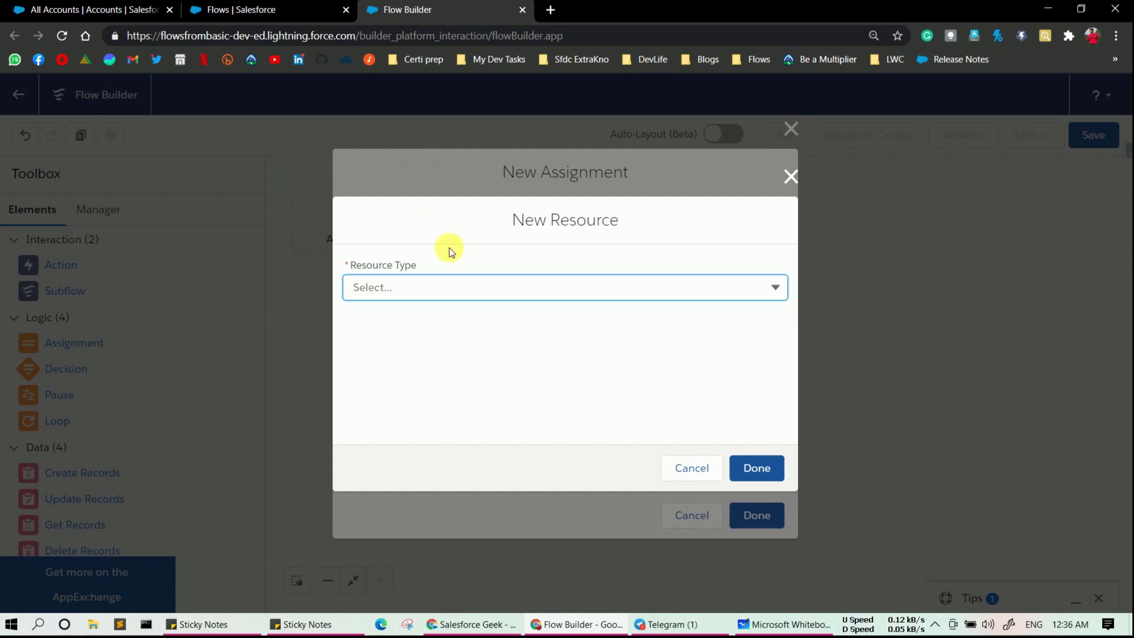
- Create cons, a Record variable allowing multiple values of object Contact
{"action": "left_click", "coordinate": [451, 290]}
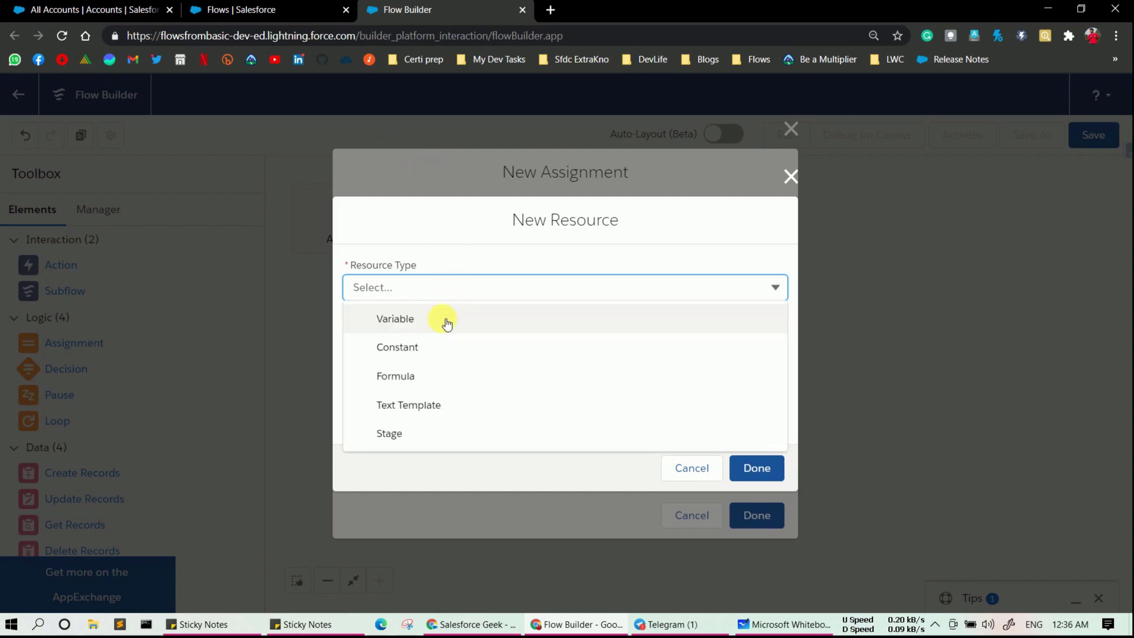
{"action": "left_click", "coordinate": [447, 323]}
{"action": "left_click", "coordinate": [443, 323]}
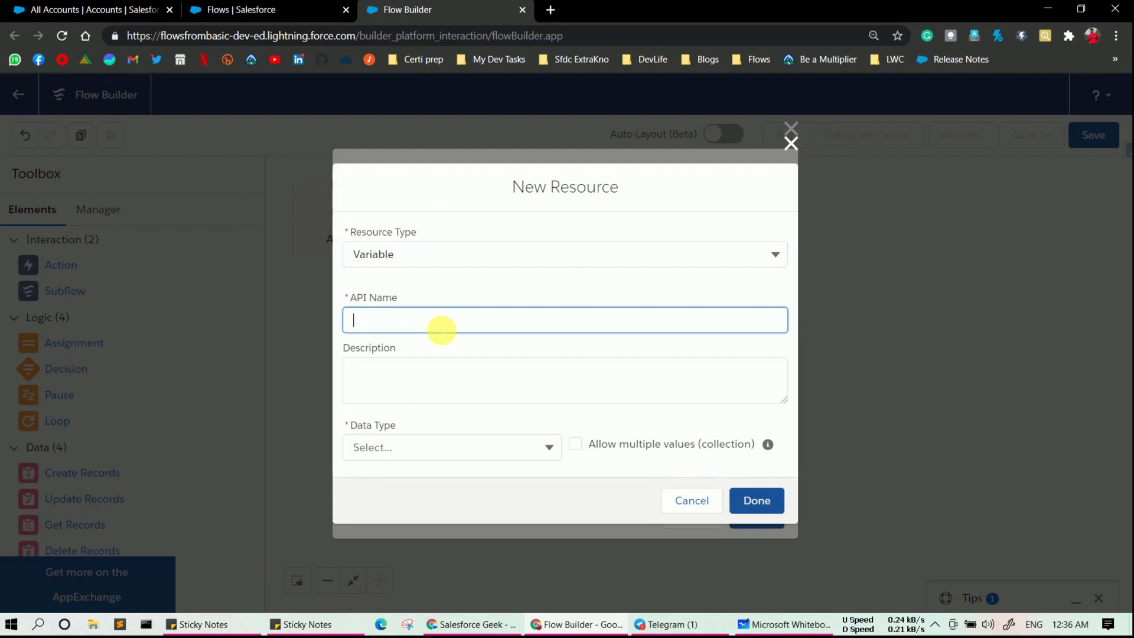
{"action": "type", "text": "cons"}
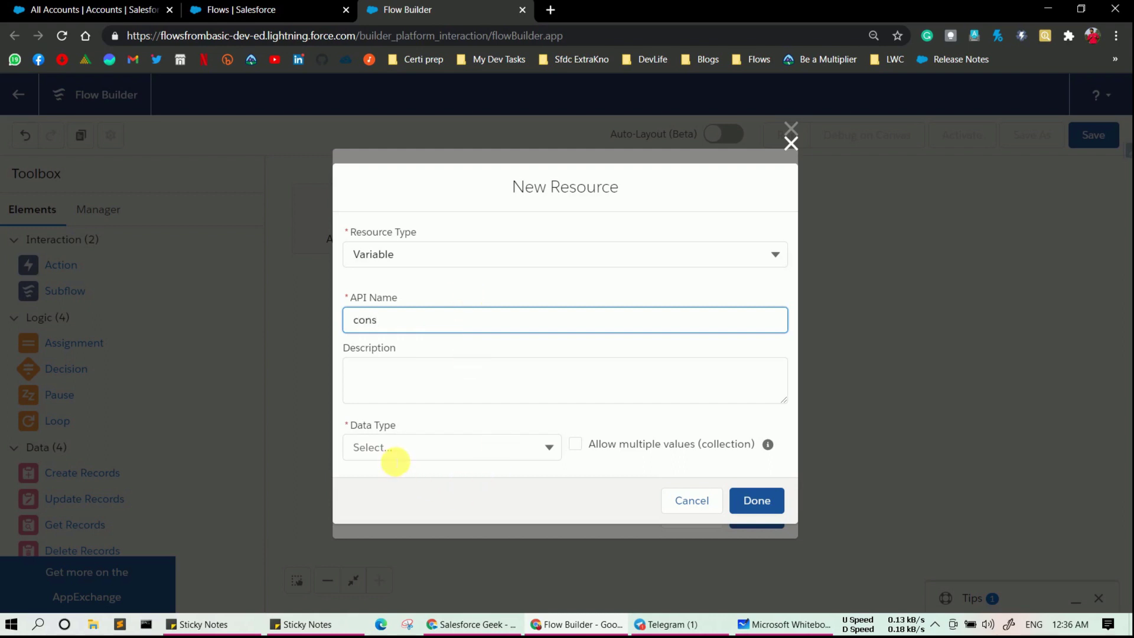
{"action": "left_click", "coordinate": [394, 456]}
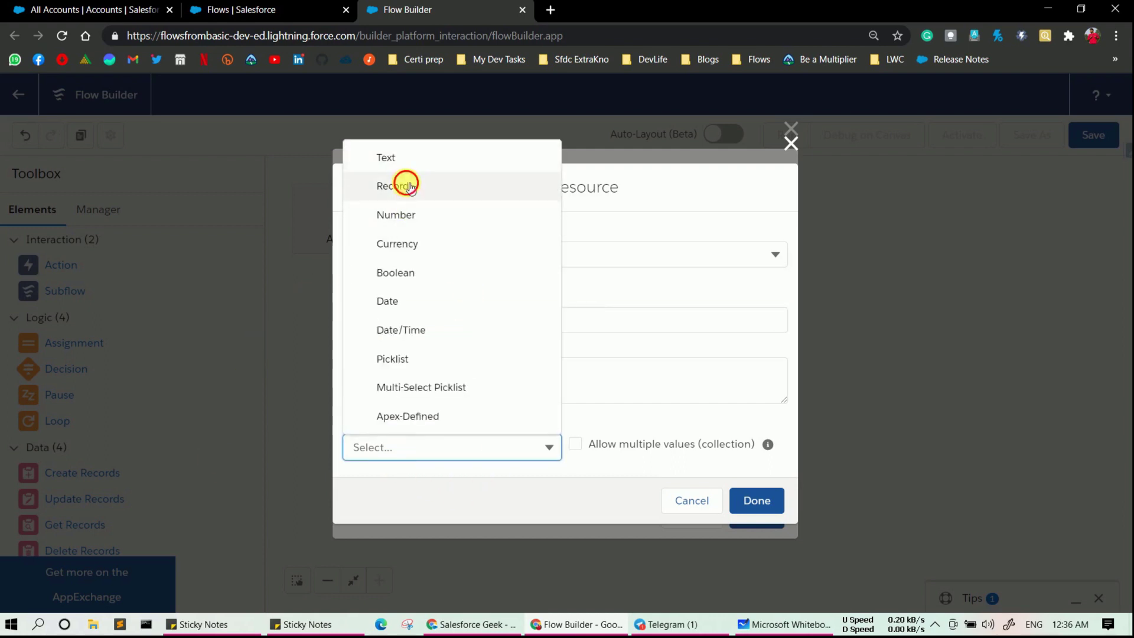
{"action": "left_click", "coordinate": [405, 185]}
{"action": "left_click", "coordinate": [601, 429]}
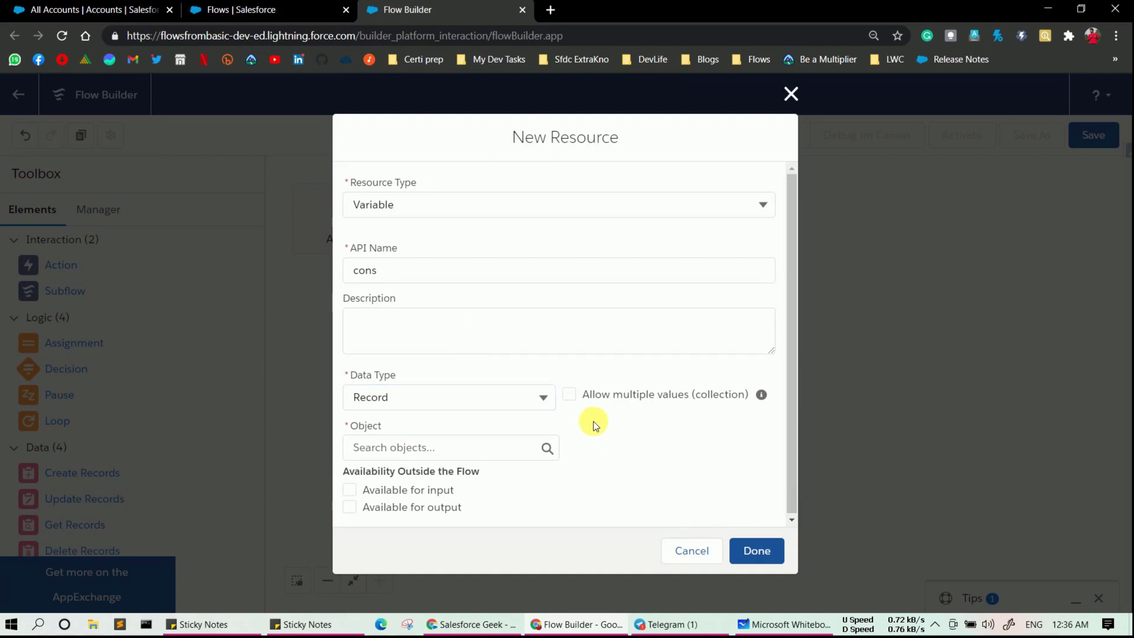
{"action": "left_click", "coordinate": [570, 396]}
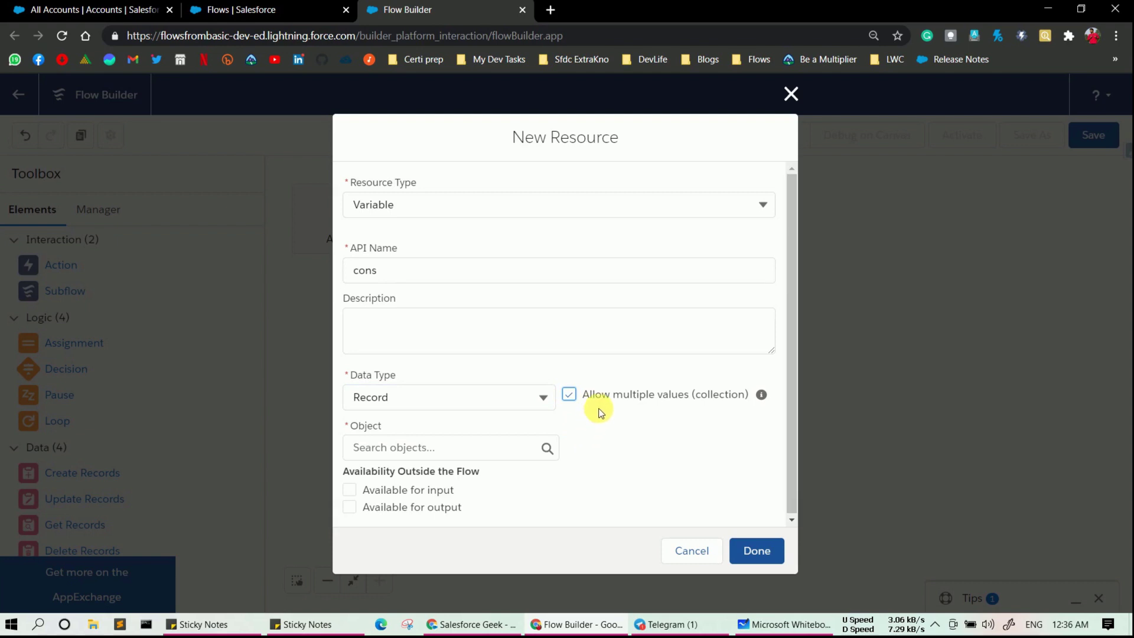
{"action": "left_click", "coordinate": [461, 449]}
{"action": "type", "text": "c"}
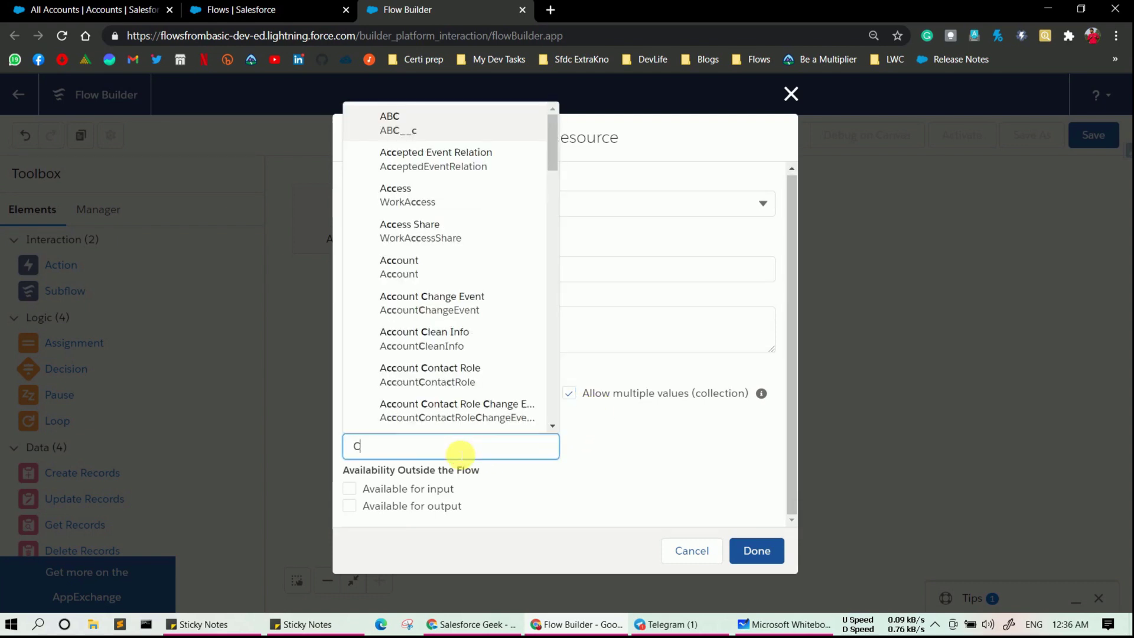
{"action": "type", "text": "ontct"}
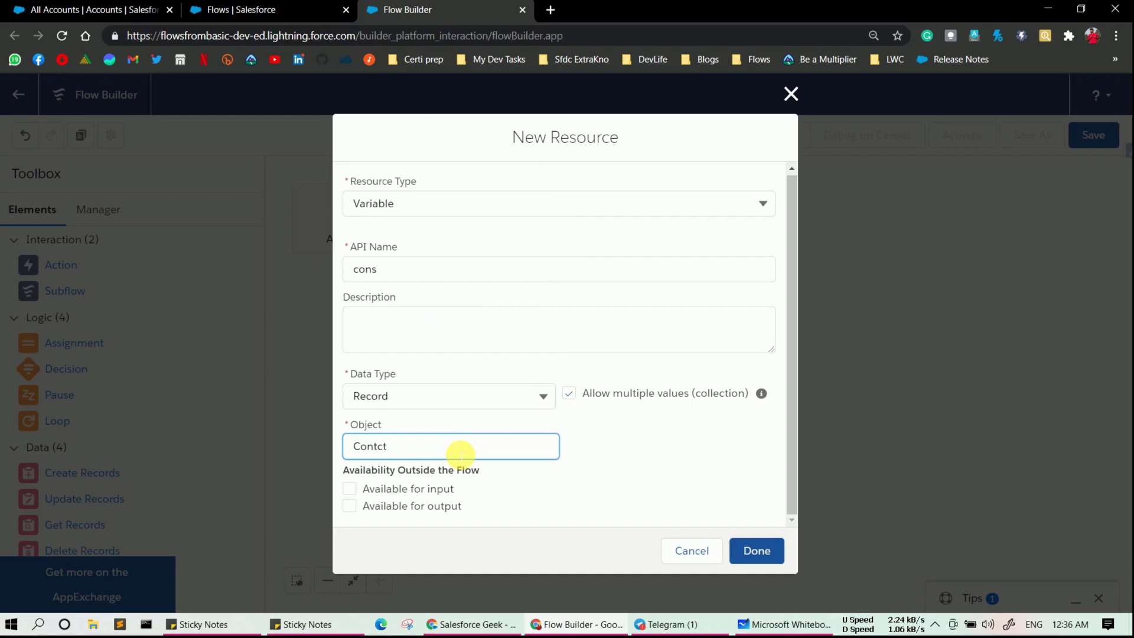
{"action": "key", "text": "BackSpace"}
{"action": "key", "text": "BackSpace"}
{"action": "type", "text": "a"}
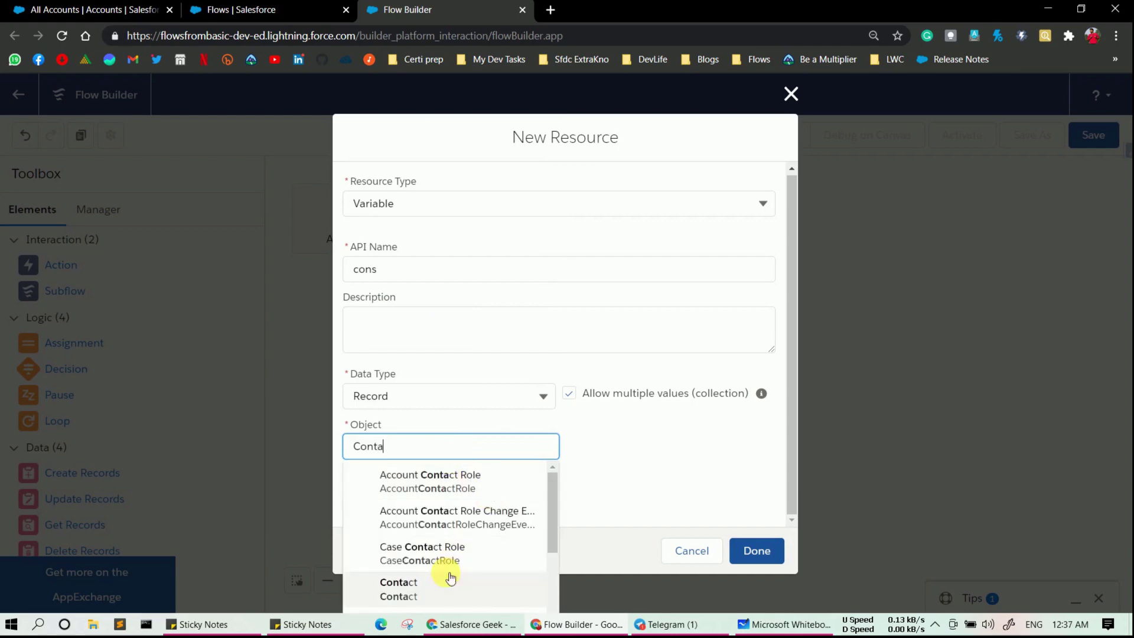
{"action": "left_click", "coordinate": [444, 576]}
{"action": "left_click", "coordinate": [750, 560]}
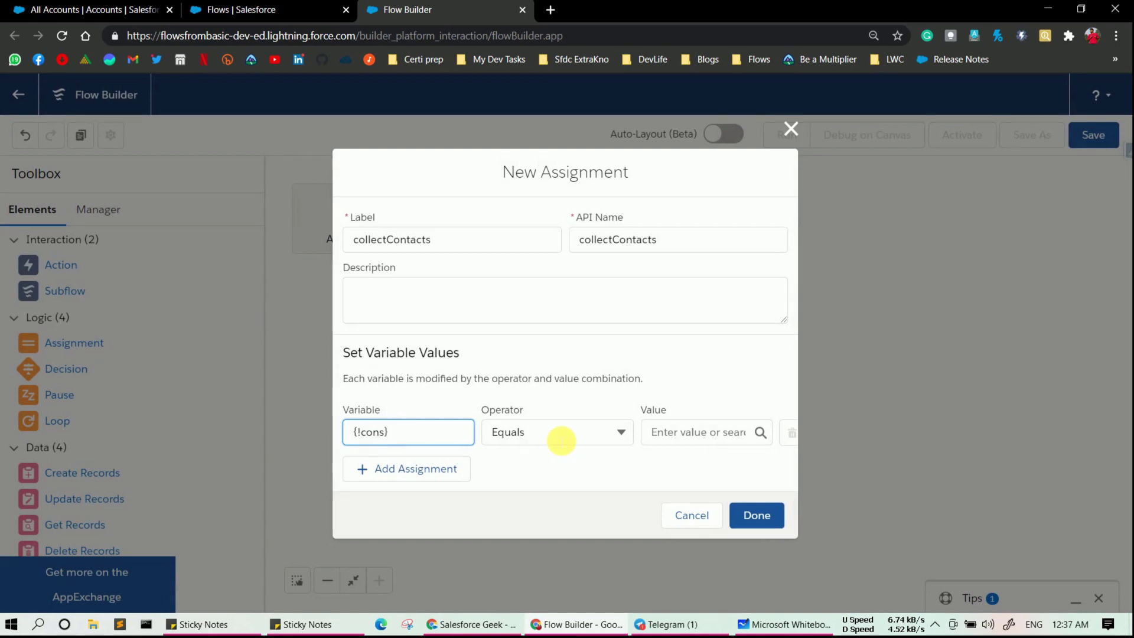
- Make collectContacts Add {!conObj} to cons and save the assignment
{"action": "left_click", "coordinate": [561, 441]}
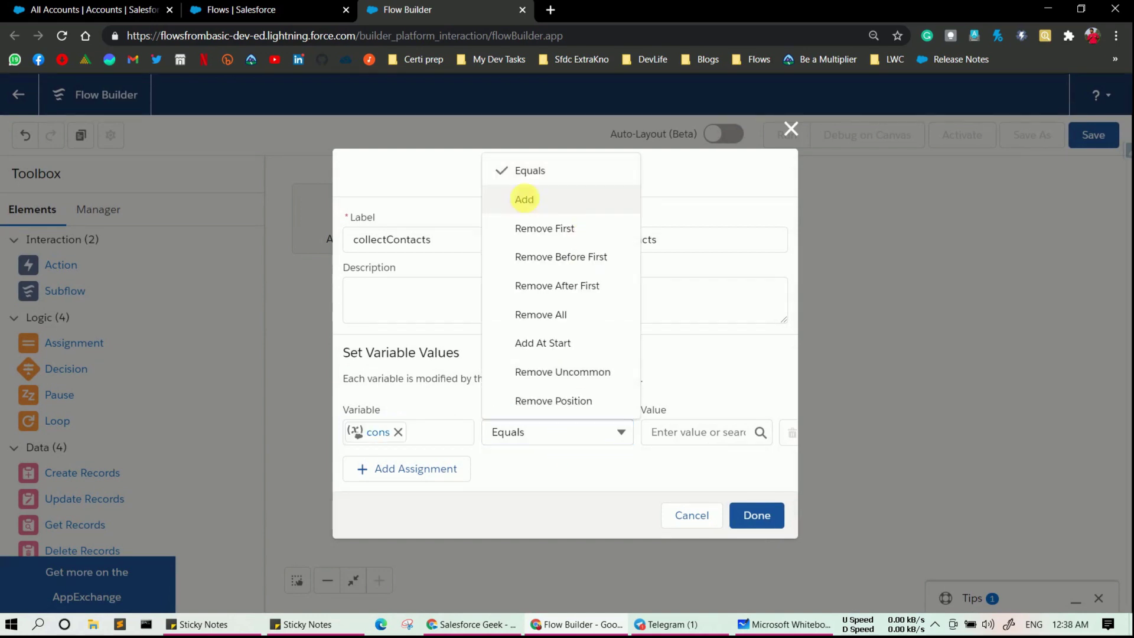
{"action": "left_click", "coordinate": [524, 199]}
{"action": "left_click", "coordinate": [673, 438]}
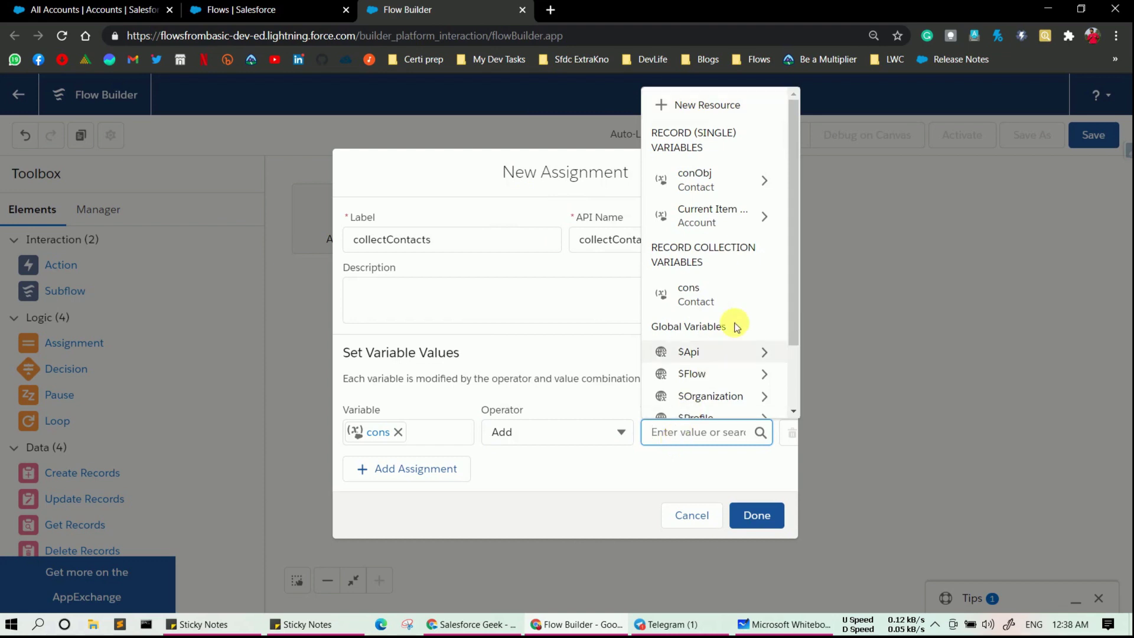
{"action": "left_click", "coordinate": [700, 188]}
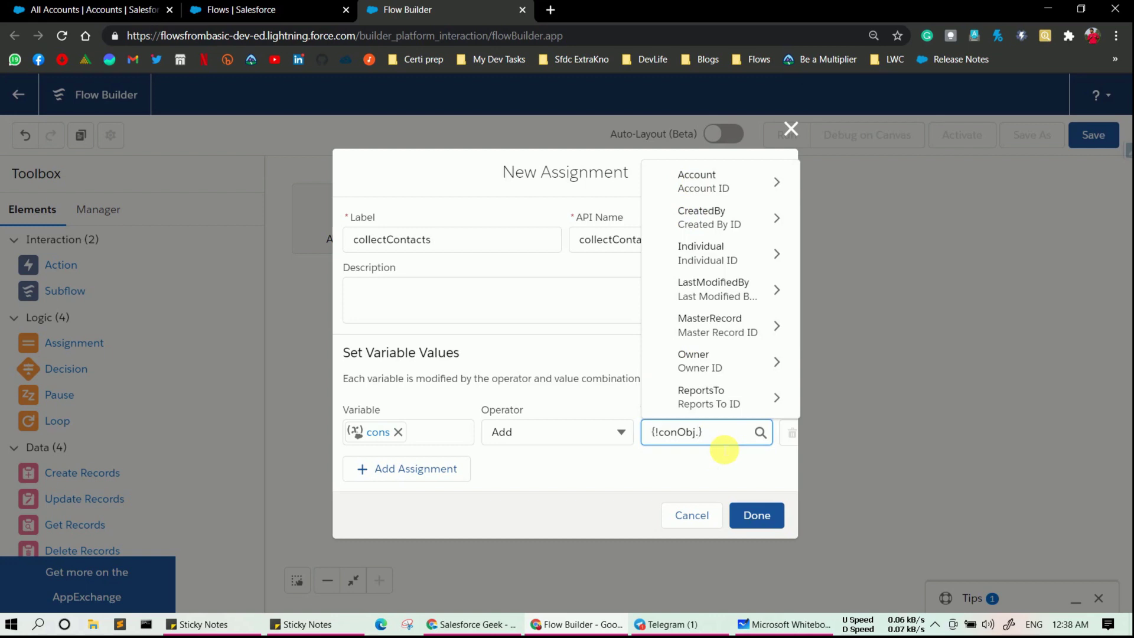
{"action": "key", "text": "BackSpace"}
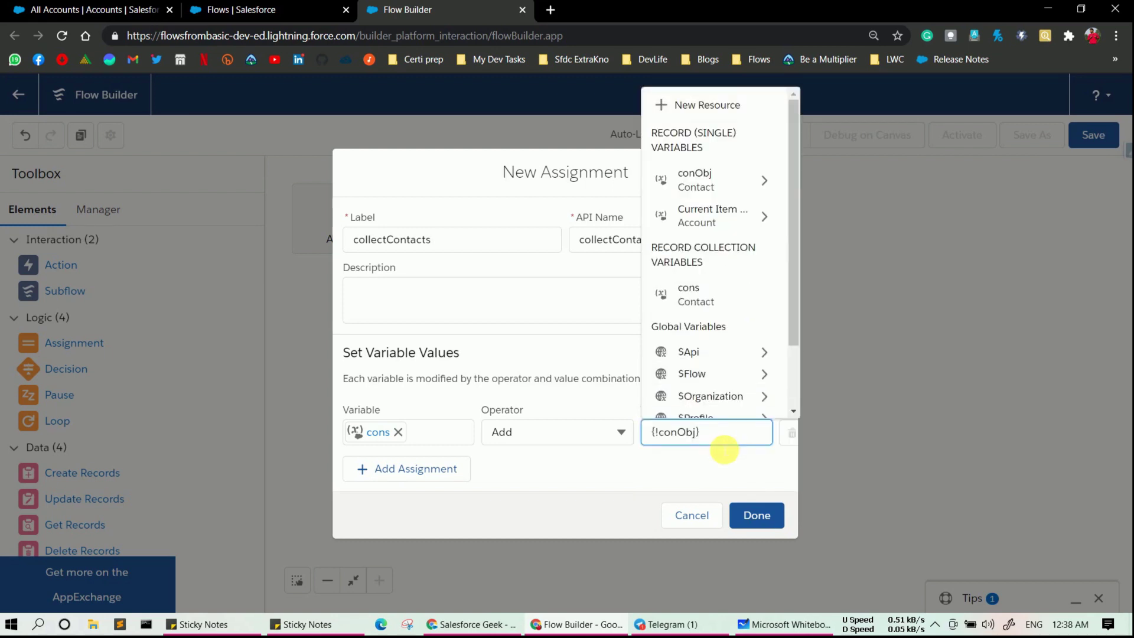
{"action": "left_click", "coordinate": [718, 463]}
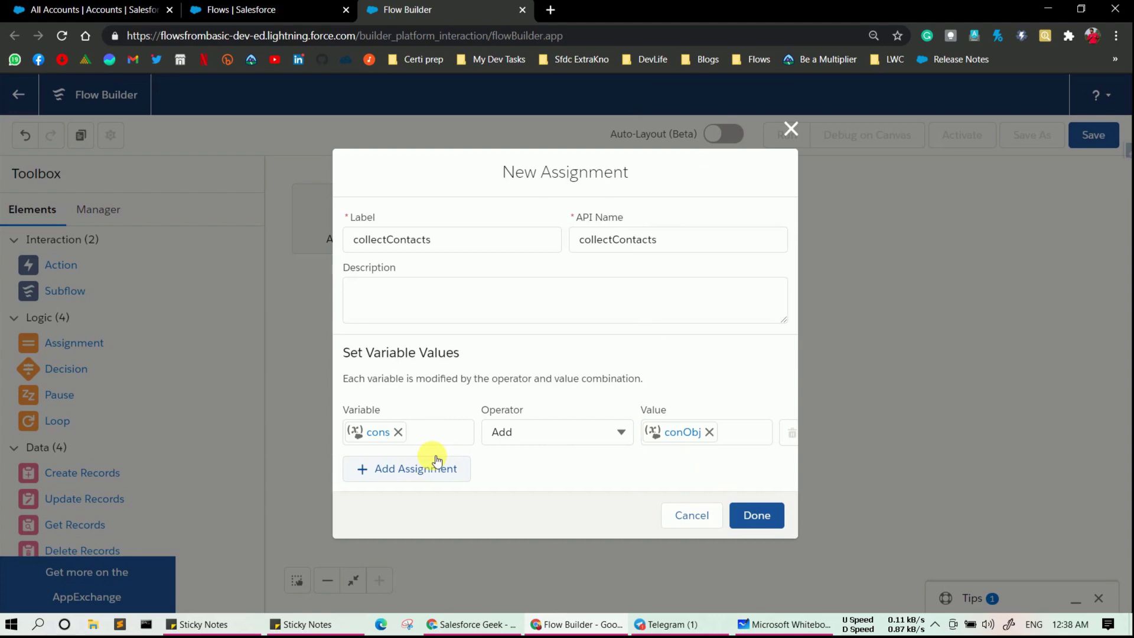
{"action": "left_click", "coordinate": [744, 514]}
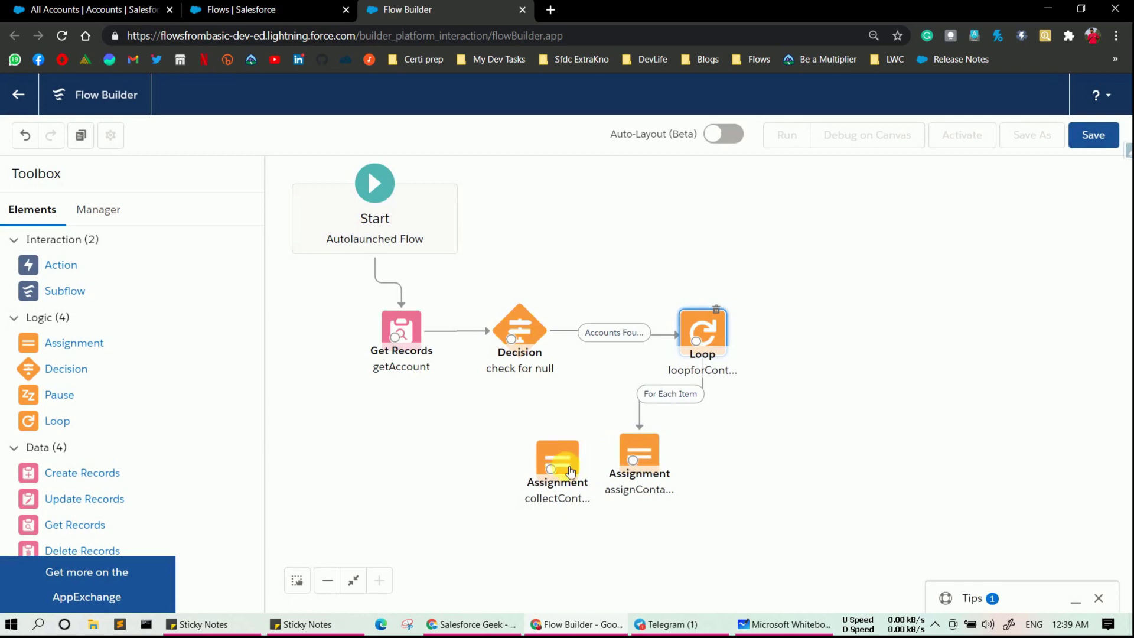
- Wire assignContactDetails into collectContacts and collectContacts back to loopforContact
{"action": "left_click_drag", "start_coordinate": [570, 470], "coordinate": [544, 457]}
{"action": "left_click_drag", "start_coordinate": [633, 459], "coordinate": [528, 459]}
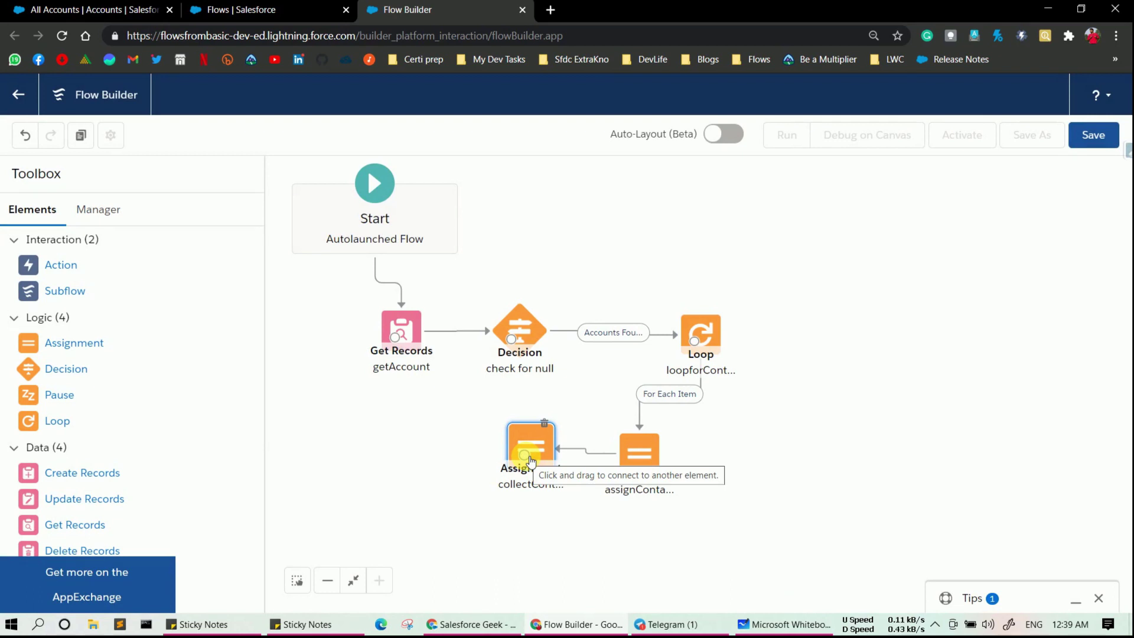
{"action": "left_click_drag", "start_coordinate": [527, 459], "coordinate": [703, 350]}
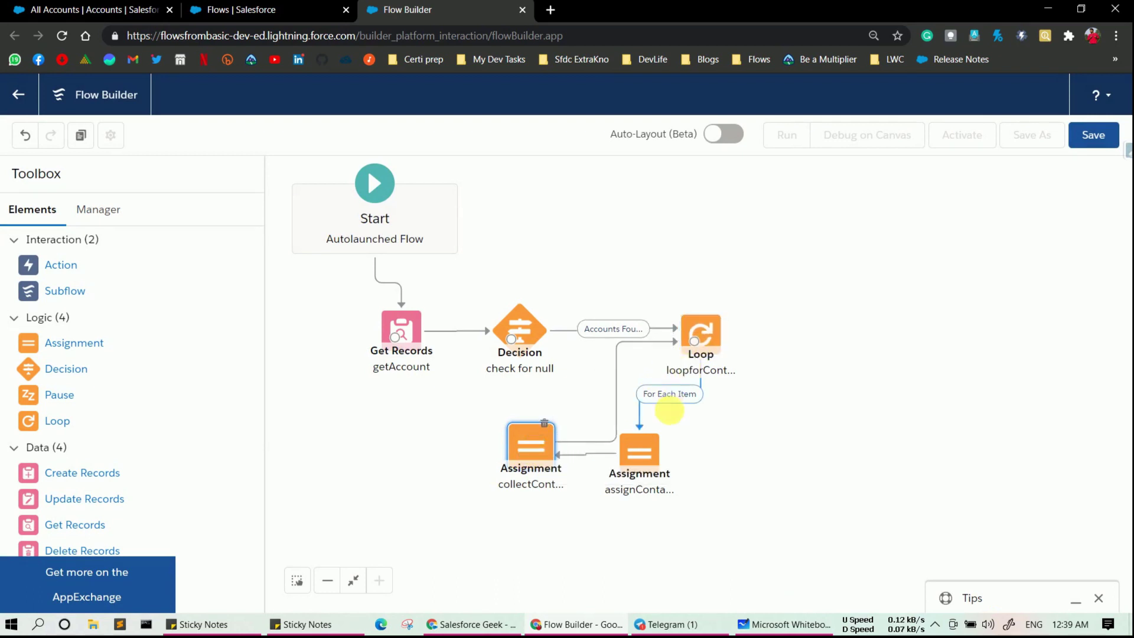
- Move assignContactDetails right and collectContacts below the loop, then switch to Microsoft Whiteboard
{"action": "left_click_drag", "start_coordinate": [653, 461], "coordinate": [758, 460]}
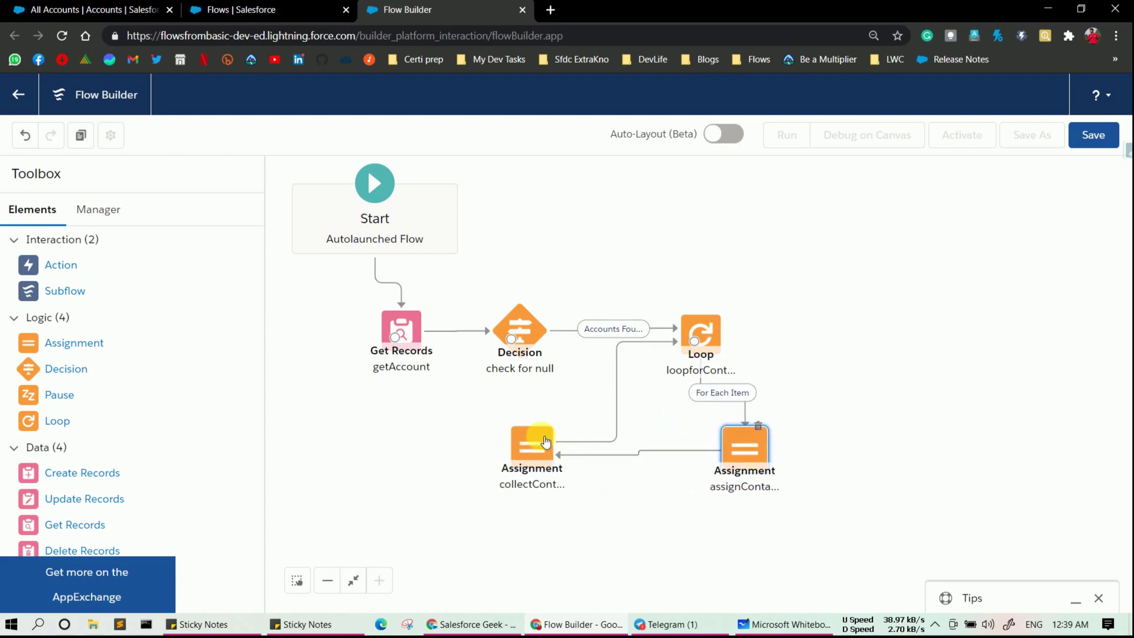
{"action": "left_click_drag", "start_coordinate": [557, 446], "coordinate": [644, 476]}
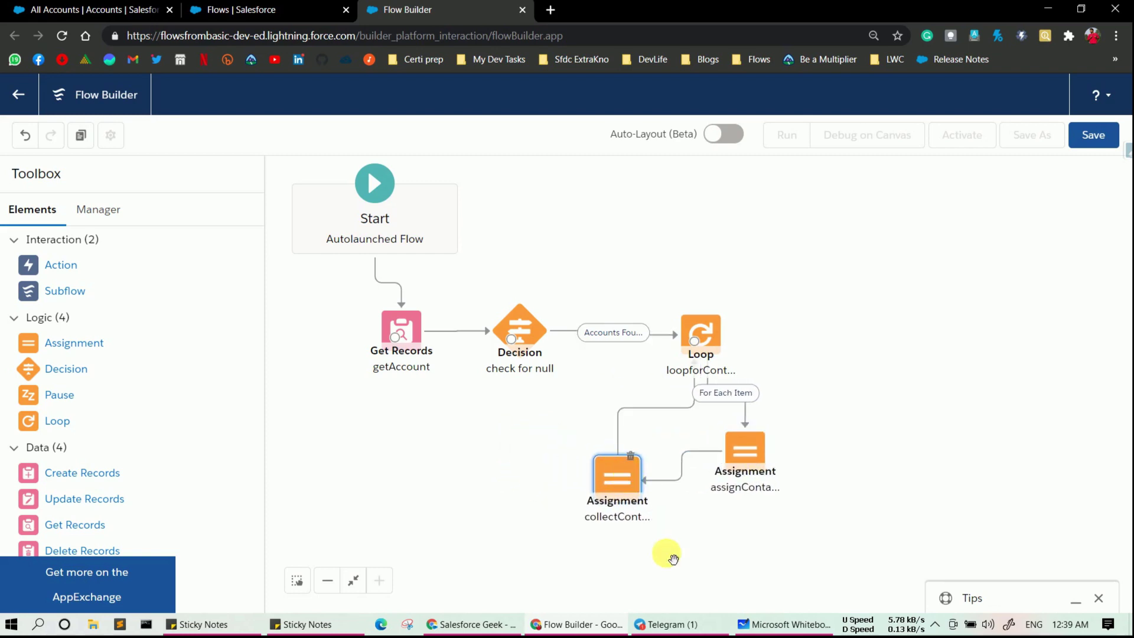
{"action": "left_click", "coordinate": [791, 615]}
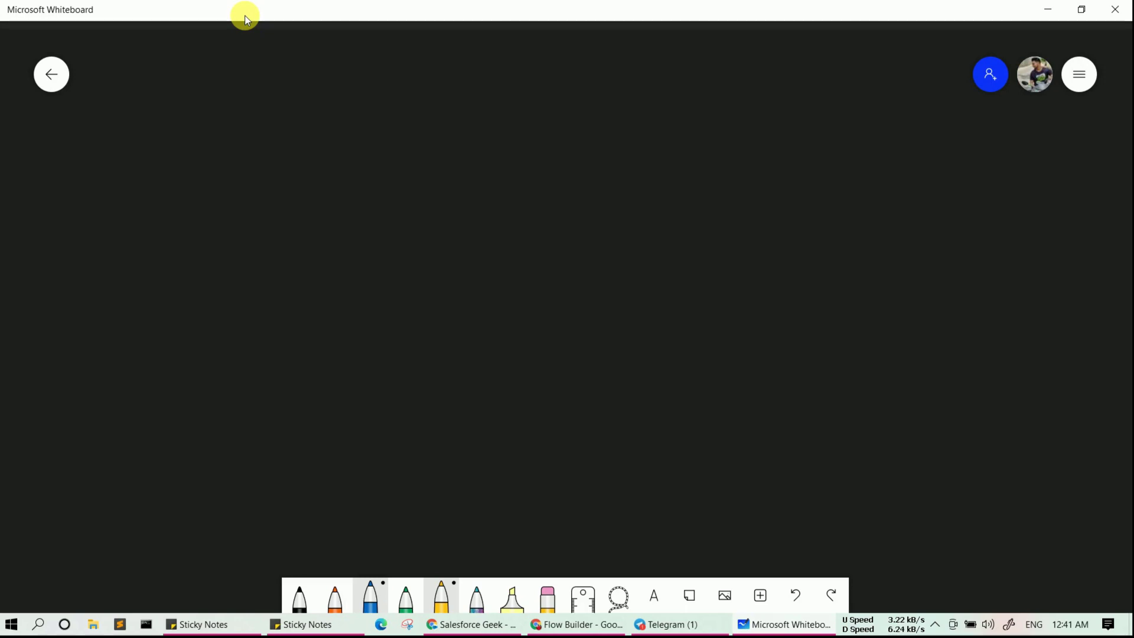
- Draw a yellow ellipse with a small loop on its right edge labelled Assignment
{"action": "mouse_move", "coordinate": [370, 113]}
{"action": "left_mouse_down"}
{"action": "mouse_move", "coordinate": [87, 284]}
{"action": "mouse_move", "coordinate": [603, 358]}
{"action": "mouse_move", "coordinate": [259, 122]}
{"action": "left_mouse_up"}
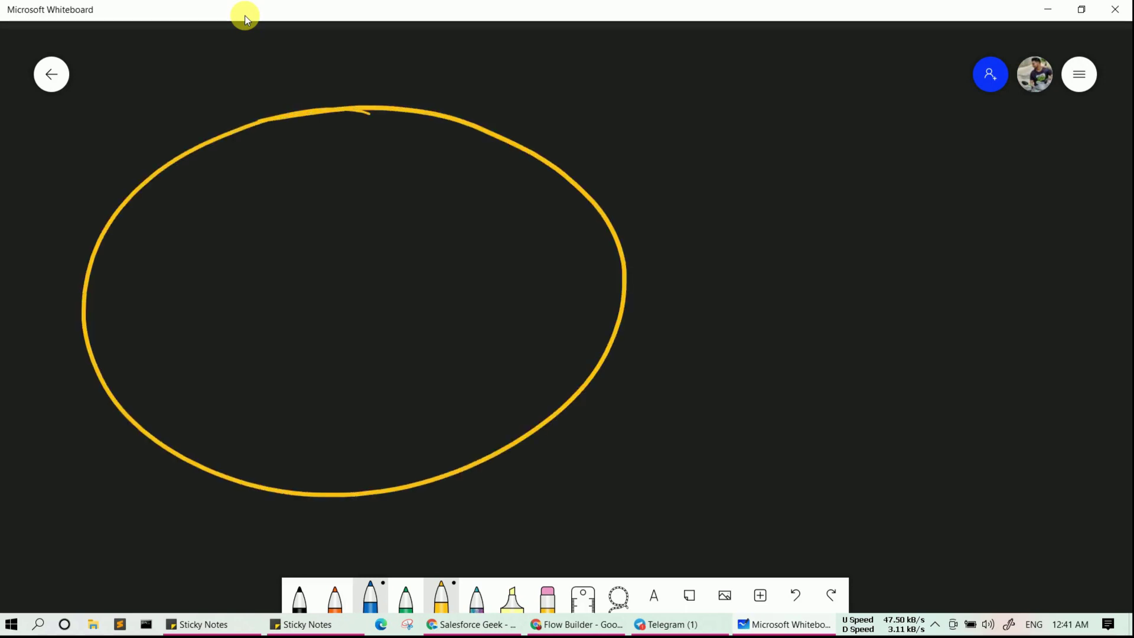
{"action": "mouse_move", "coordinate": [662, 187]}
{"action": "left_mouse_down"}
{"action": "mouse_move", "coordinate": [609, 176]}
{"action": "mouse_move", "coordinate": [624, 269]}
{"action": "mouse_move", "coordinate": [653, 173]}
{"action": "left_mouse_up"}
{"action": "mouse_move", "coordinate": [767, 214]}
{"action": "left_mouse_down"}
{"action": "mouse_move", "coordinate": [798, 211]}
{"action": "mouse_move", "coordinate": [792, 199]}
{"action": "left_mouse_up"}
{"action": "mouse_move", "coordinate": [808, 182]}
{"action": "left_mouse_down"}
{"action": "mouse_move", "coordinate": [834, 204]}
{"action": "mouse_move", "coordinate": [873, 195]}
{"action": "mouse_move", "coordinate": [874, 220]}
{"action": "left_mouse_up"}
{"action": "left_click", "coordinate": [855, 165]}
{"action": "mouse_move", "coordinate": [887, 201]}
{"action": "left_mouse_down"}
{"action": "mouse_move", "coordinate": [893, 180]}
{"action": "mouse_move", "coordinate": [1013, 188]}
{"action": "left_mouse_up"}
{"action": "mouse_move", "coordinate": [1022, 144]}
{"action": "left_mouse_down"}
{"action": "mouse_move", "coordinate": [1033, 191]}
{"action": "mouse_move", "coordinate": [1048, 152]}
{"action": "left_mouse_up"}
- Add a small loop at the ellipse's bottom labelled Assignment 2
{"action": "mouse_move", "coordinate": [322, 416]}
{"action": "left_mouse_down"}
{"action": "mouse_move", "coordinate": [203, 481]}
{"action": "mouse_move", "coordinate": [295, 406]}
{"action": "left_mouse_up"}
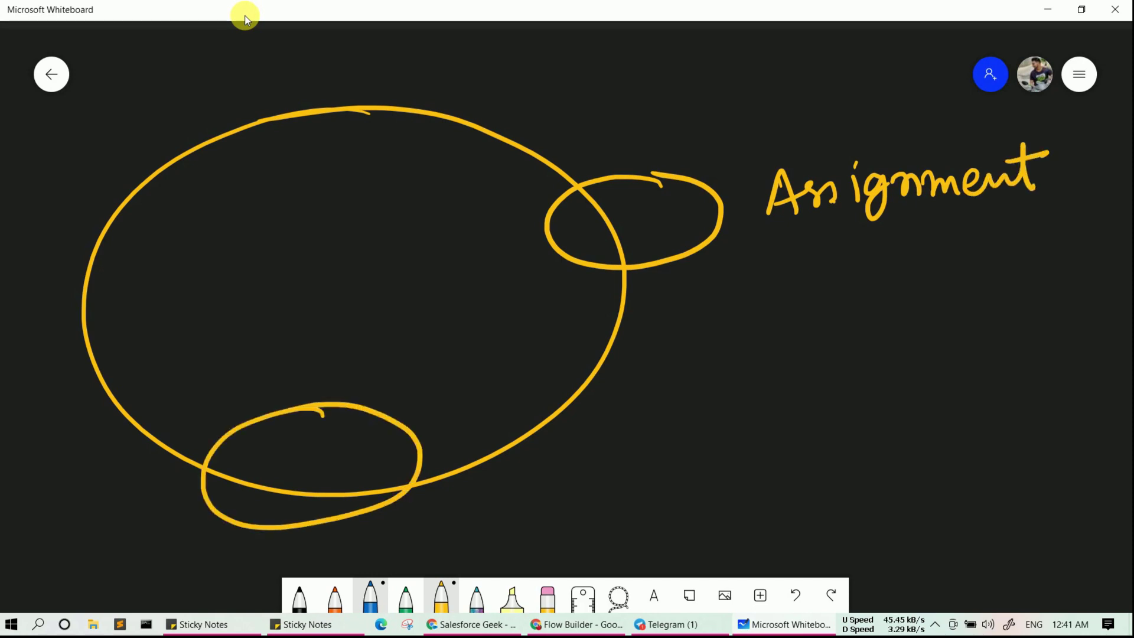
{"action": "mouse_move", "coordinate": [455, 494]}
{"action": "left_mouse_down"}
{"action": "mouse_move", "coordinate": [442, 534]}
{"action": "mouse_move", "coordinate": [468, 534]}
{"action": "left_mouse_up"}
{"action": "left_click_drag", "start_coordinate": [448, 521], "coordinate": [461, 513]}
{"action": "left_click_drag", "start_coordinate": [467, 509], "coordinate": [505, 497]}
{"action": "mouse_move", "coordinate": [501, 523]}
{"action": "left_mouse_down"}
{"action": "mouse_move", "coordinate": [519, 495]}
{"action": "mouse_move", "coordinate": [543, 491]}
{"action": "mouse_move", "coordinate": [541, 534]}
{"action": "left_mouse_up"}
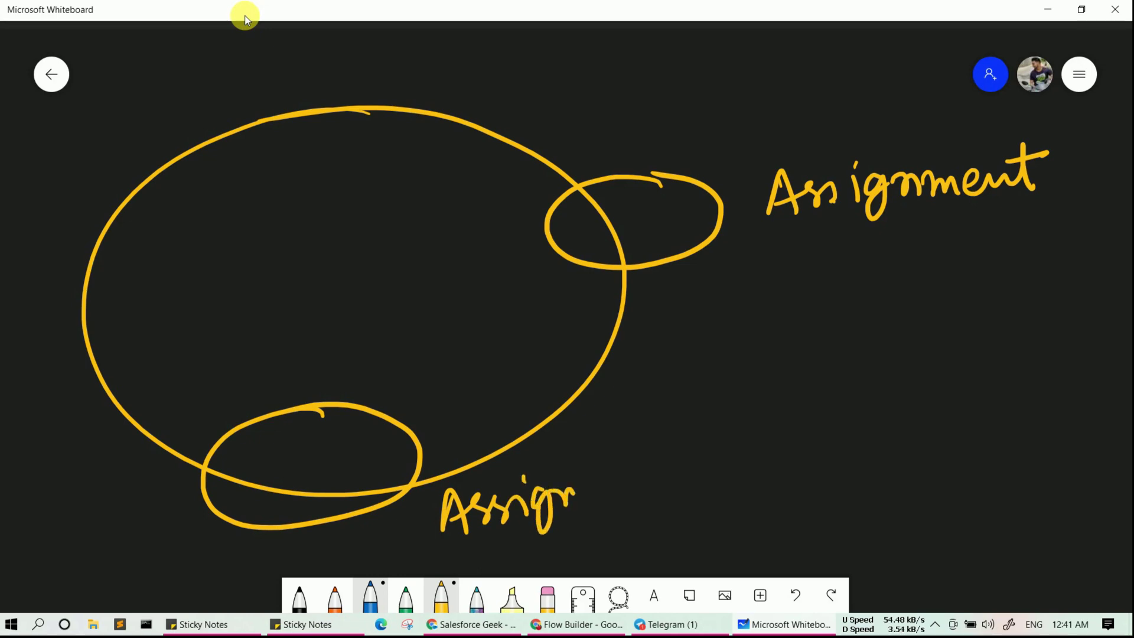
{"action": "mouse_move", "coordinate": [571, 500]}
{"action": "left_mouse_down"}
{"action": "mouse_move", "coordinate": [653, 435]}
{"action": "mouse_move", "coordinate": [717, 452]}
{"action": "left_mouse_up"}
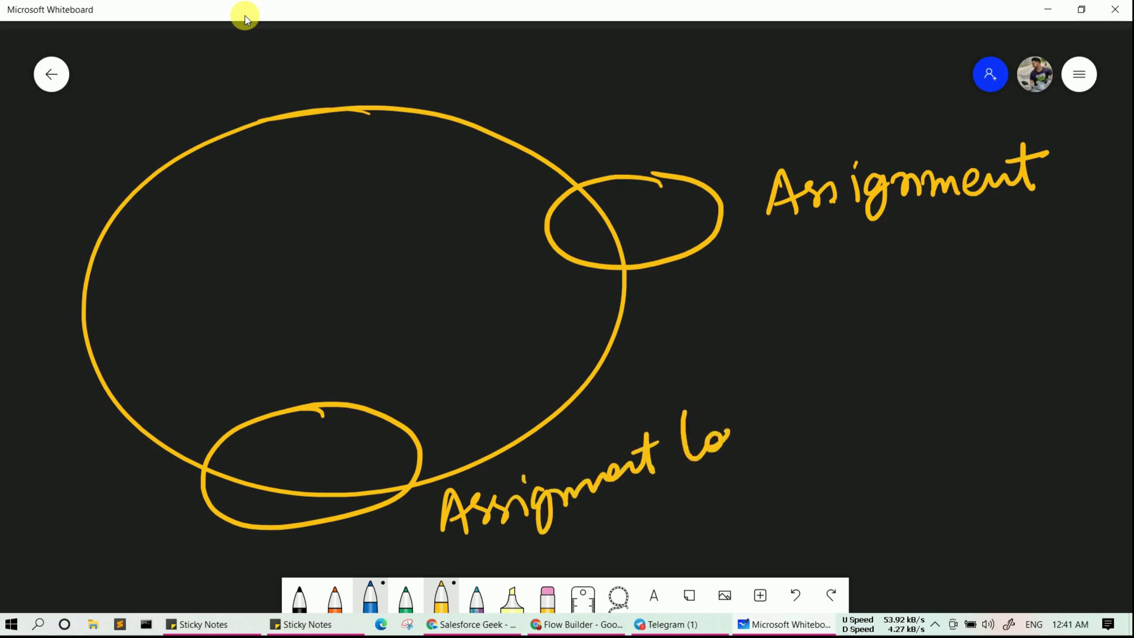
{"action": "left_click_drag", "start_coordinate": [659, 421], "coordinate": [690, 437]}
{"action": "mouse_move", "coordinate": [723, 440]}
{"action": "left_mouse_down"}
{"action": "mouse_move", "coordinate": [774, 423]}
{"action": "mouse_move", "coordinate": [688, 443]}
{"action": "mouse_move", "coordinate": [727, 447]}
{"action": "left_mouse_up"}
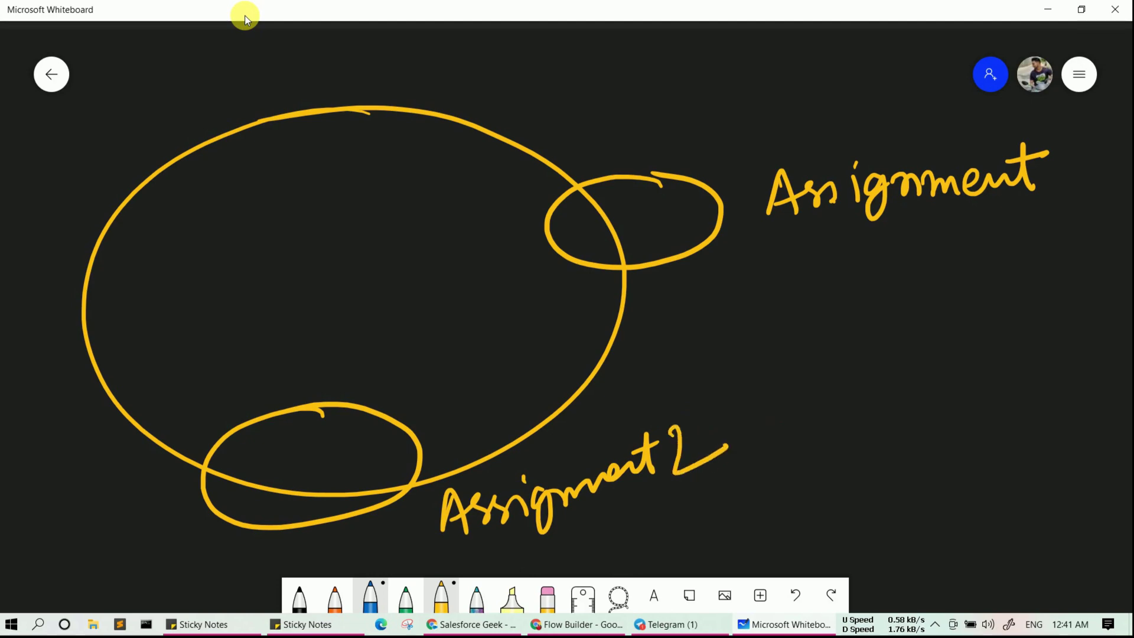
- Draw a box at the ellipse's top-left labelled Loopelement with a circled 1
{"action": "mouse_move", "coordinate": [168, 99]}
{"action": "left_mouse_down"}
{"action": "mouse_move", "coordinate": [201, 222]}
{"action": "mouse_move", "coordinate": [313, 110]}
{"action": "mouse_move", "coordinate": [334, 168]}
{"action": "left_mouse_up"}
{"action": "left_click_drag", "start_coordinate": [210, 220], "coordinate": [348, 171]}
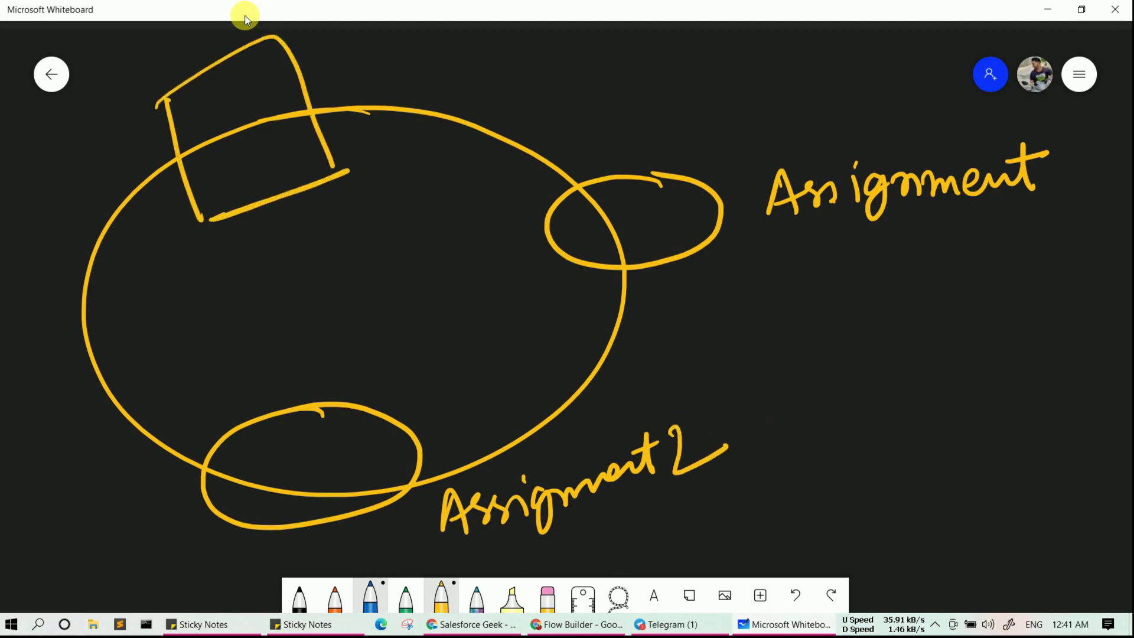
{"action": "mouse_move", "coordinate": [321, 42]}
{"action": "left_mouse_down"}
{"action": "mouse_move", "coordinate": [325, 85]}
{"action": "mouse_move", "coordinate": [369, 58]}
{"action": "mouse_move", "coordinate": [390, 65]}
{"action": "left_mouse_up"}
{"action": "mouse_move", "coordinate": [402, 54]}
{"action": "left_mouse_down"}
{"action": "mouse_move", "coordinate": [404, 93]}
{"action": "mouse_move", "coordinate": [426, 59]}
{"action": "mouse_move", "coordinate": [448, 72]}
{"action": "mouse_move", "coordinate": [496, 52]}
{"action": "mouse_move", "coordinate": [552, 58]}
{"action": "left_mouse_up"}
{"action": "left_click_drag", "start_coordinate": [535, 45], "coordinate": [568, 38]}
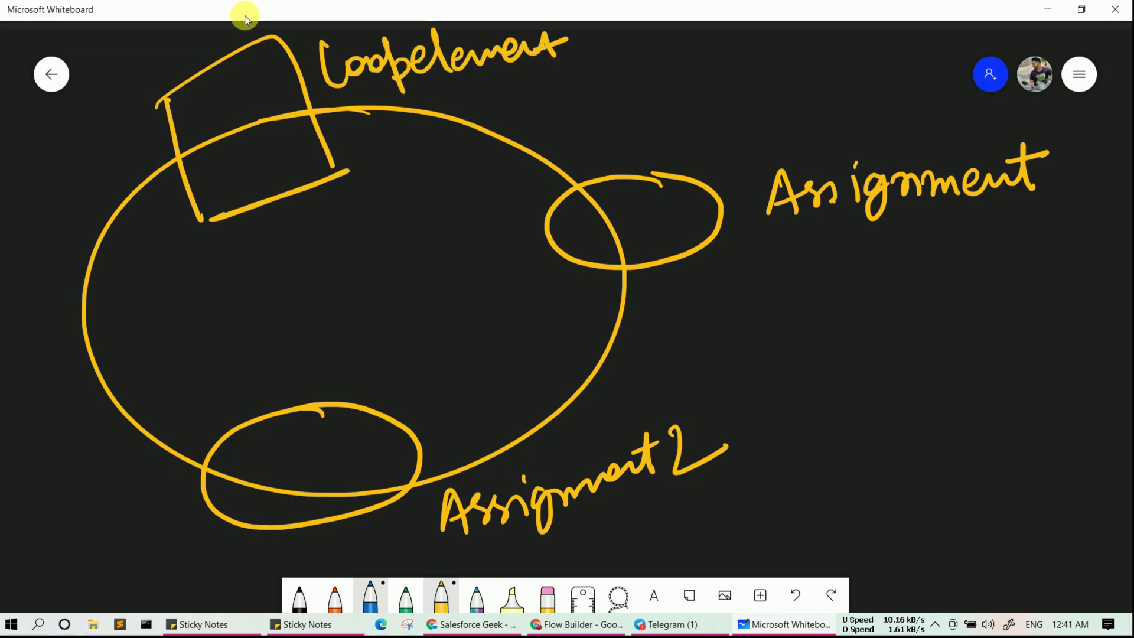
{"action": "left_click_drag", "start_coordinate": [595, 65], "coordinate": [608, 98]}
{"action": "left_click_drag", "start_coordinate": [587, 101], "coordinate": [622, 99]}
{"action": "mouse_move", "coordinate": [628, 40]}
{"action": "left_mouse_down"}
{"action": "mouse_move", "coordinate": [554, 53]}
{"action": "mouse_move", "coordinate": [617, 39]}
{"action": "left_mouse_up"}
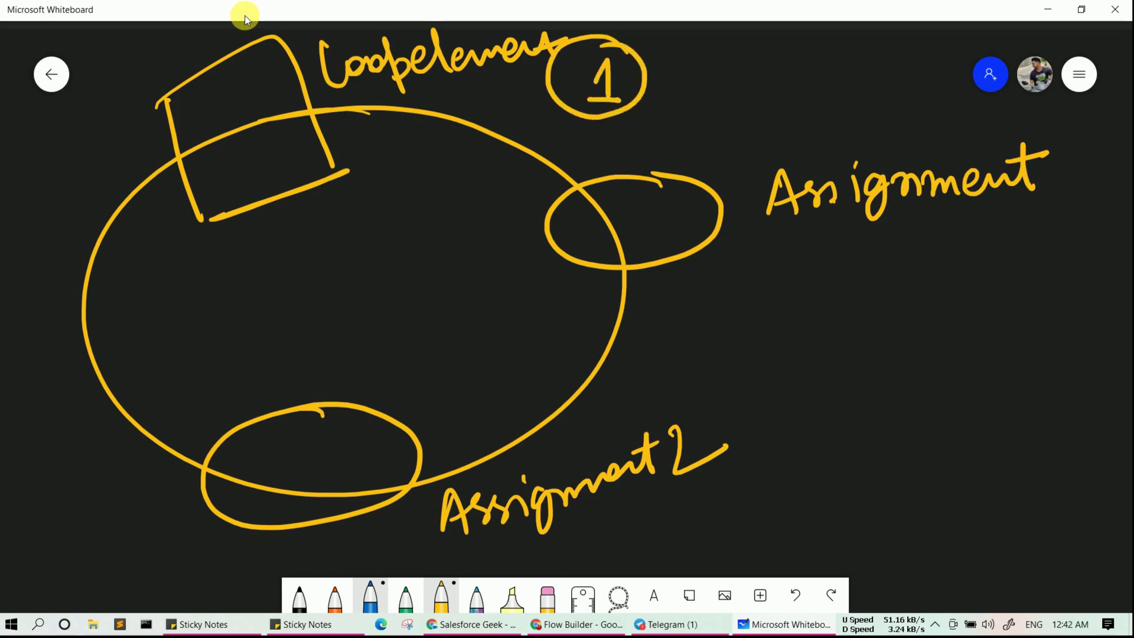
- Underline the right-hand Assignment label and number it 1
{"action": "left_click_drag", "start_coordinate": [796, 227], "coordinate": [1050, 211]}
{"action": "left_click_drag", "start_coordinate": [1070, 173], "coordinate": [1083, 193]}
{"action": "left_click_drag", "start_coordinate": [1062, 195], "coordinate": [1098, 194]}
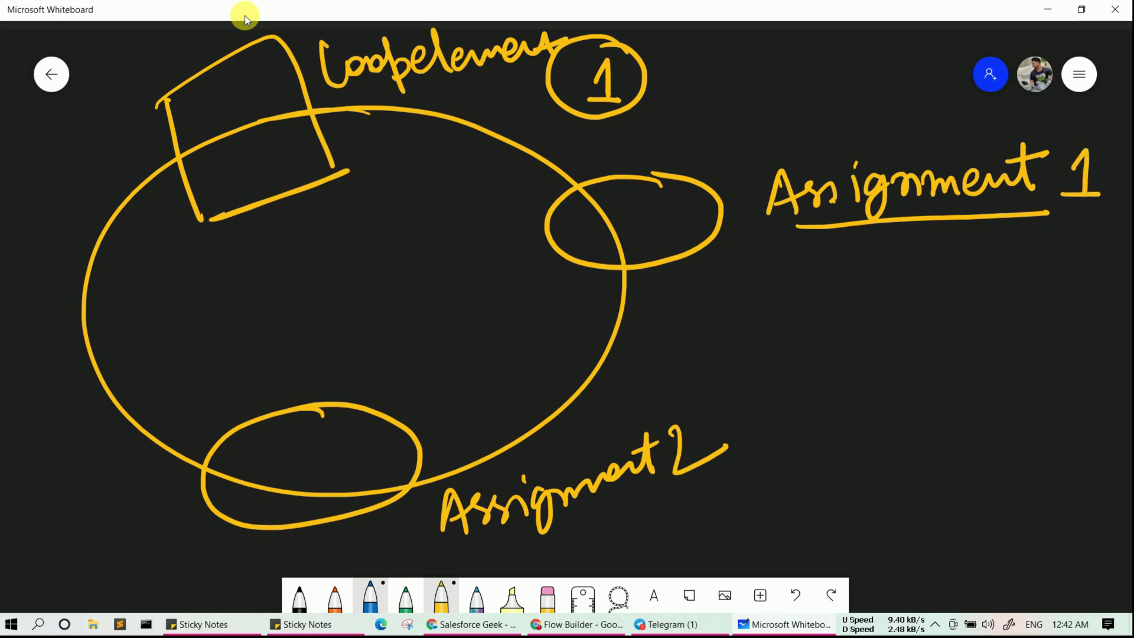
- Write conObj 1 beneath Assignment 1 and underline the Obj part
{"action": "mouse_move", "coordinate": [933, 267]}
{"action": "left_mouse_down"}
{"action": "mouse_move", "coordinate": [933, 296]}
{"action": "mouse_move", "coordinate": [978, 298]}
{"action": "left_mouse_up"}
{"action": "left_click_drag", "start_coordinate": [996, 254], "coordinate": [1027, 308]}
{"action": "left_click_drag", "start_coordinate": [1049, 245], "coordinate": [1050, 251]}
{"action": "mouse_move", "coordinate": [1095, 271]}
{"action": "left_mouse_down"}
{"action": "mouse_move", "coordinate": [1113, 256]}
{"action": "mouse_move", "coordinate": [1102, 294]}
{"action": "left_mouse_up"}
{"action": "left_click_drag", "start_coordinate": [1080, 294], "coordinate": [1121, 291]}
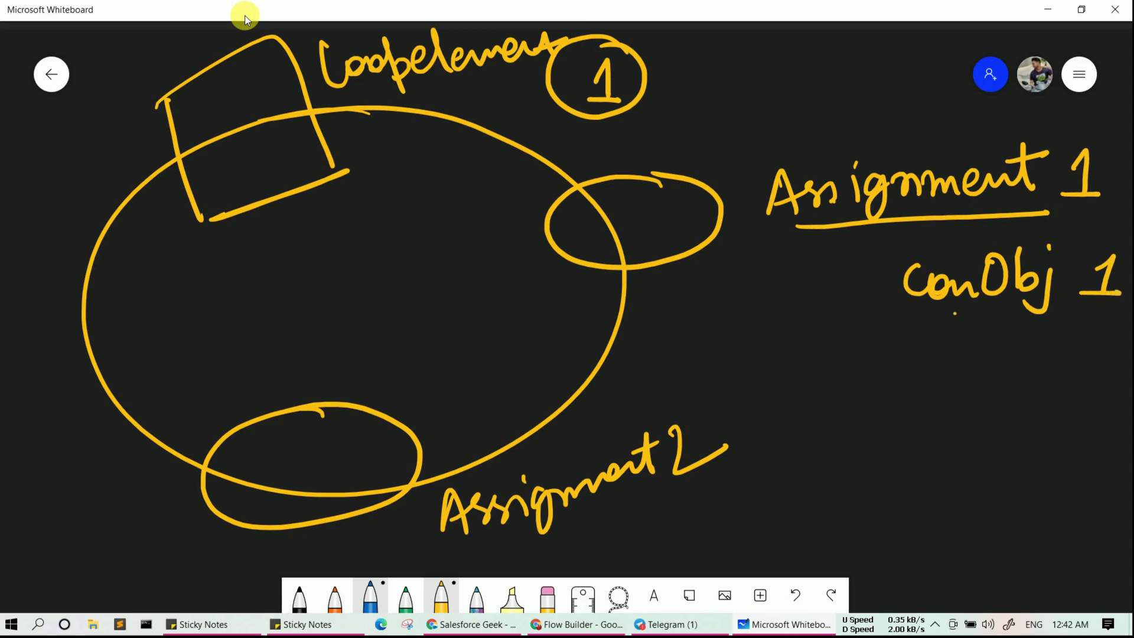
{"action": "left_click_drag", "start_coordinate": [954, 314], "coordinate": [1070, 316]}
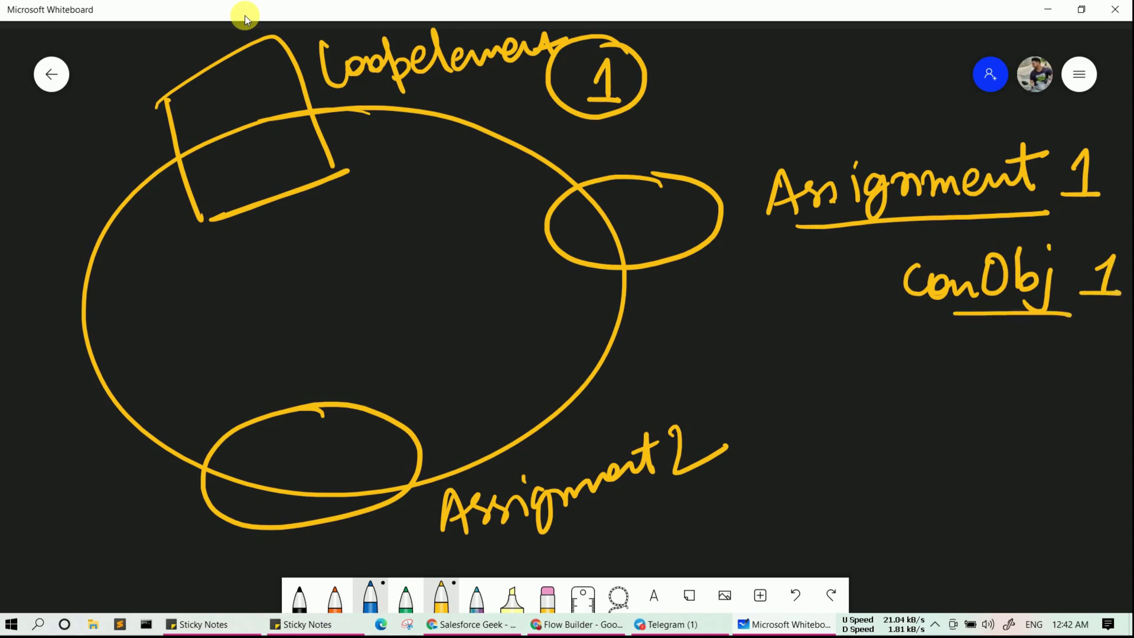
- Draw an arrow from the bottom loop into a bag shape, plus an arrow from conObj 1
{"action": "left_click_drag", "start_coordinate": [331, 504], "coordinate": [761, 471]}
{"action": "mouse_move", "coordinate": [739, 459]}
{"action": "left_mouse_down"}
{"action": "mouse_move", "coordinate": [761, 471]}
{"action": "mouse_move", "coordinate": [736, 489]}
{"action": "left_mouse_up"}
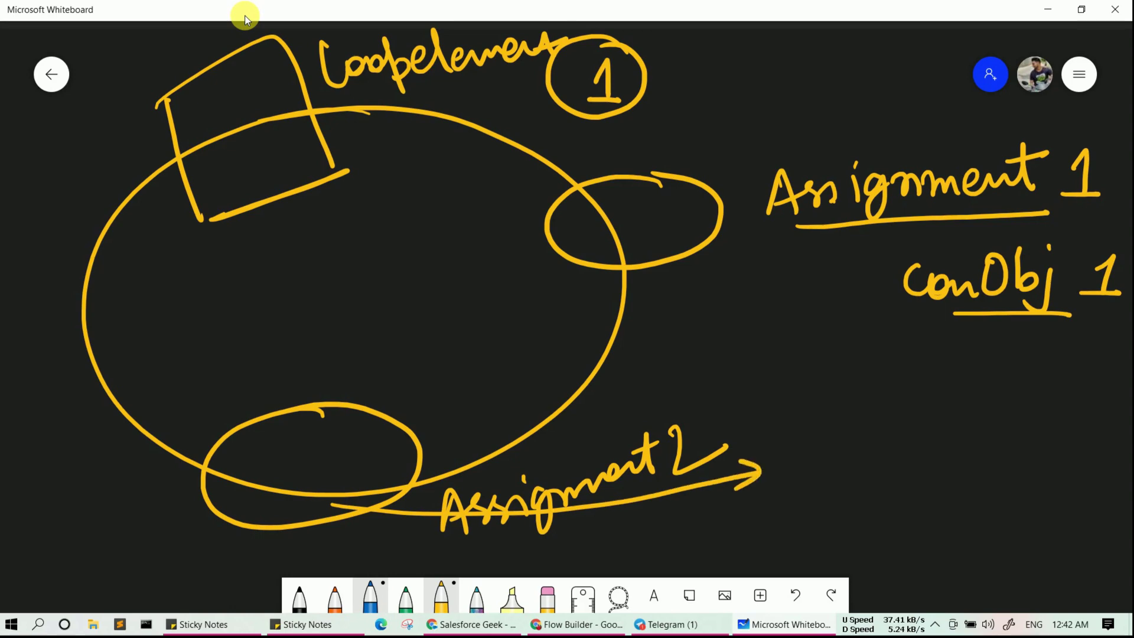
{"action": "left_click_drag", "start_coordinate": [836, 464], "coordinate": [884, 441]}
{"action": "mouse_move", "coordinate": [798, 463]}
{"action": "left_mouse_down"}
{"action": "mouse_move", "coordinate": [910, 452]}
{"action": "mouse_move", "coordinate": [810, 536]}
{"action": "left_mouse_up"}
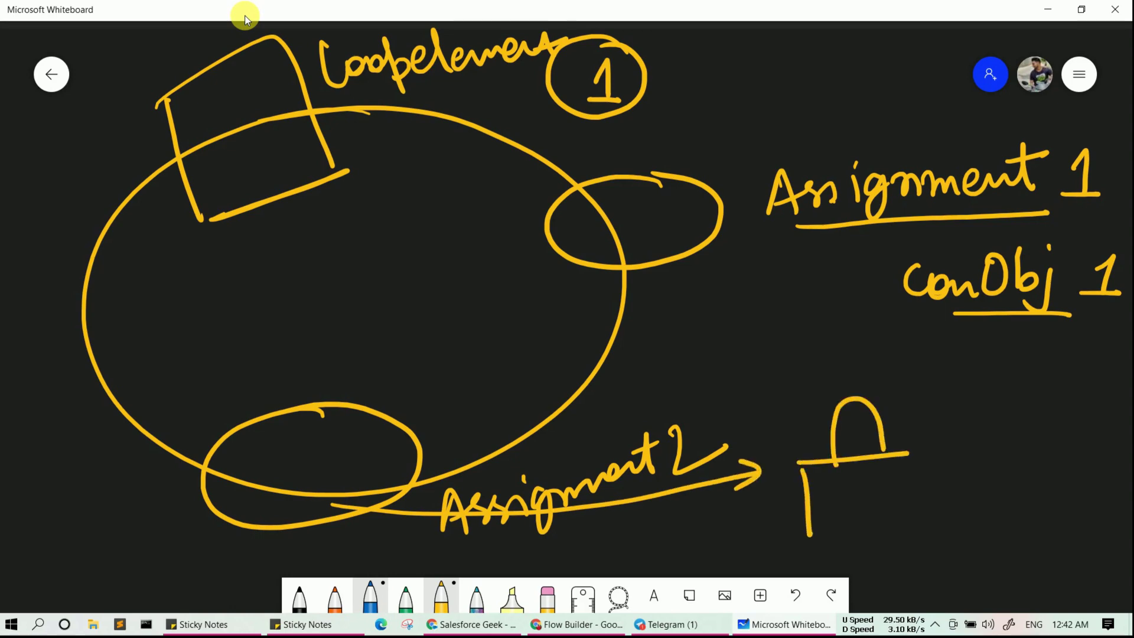
{"action": "left_click_drag", "start_coordinate": [919, 455], "coordinate": [916, 529]}
{"action": "left_click_drag", "start_coordinate": [790, 538], "coordinate": [906, 526]}
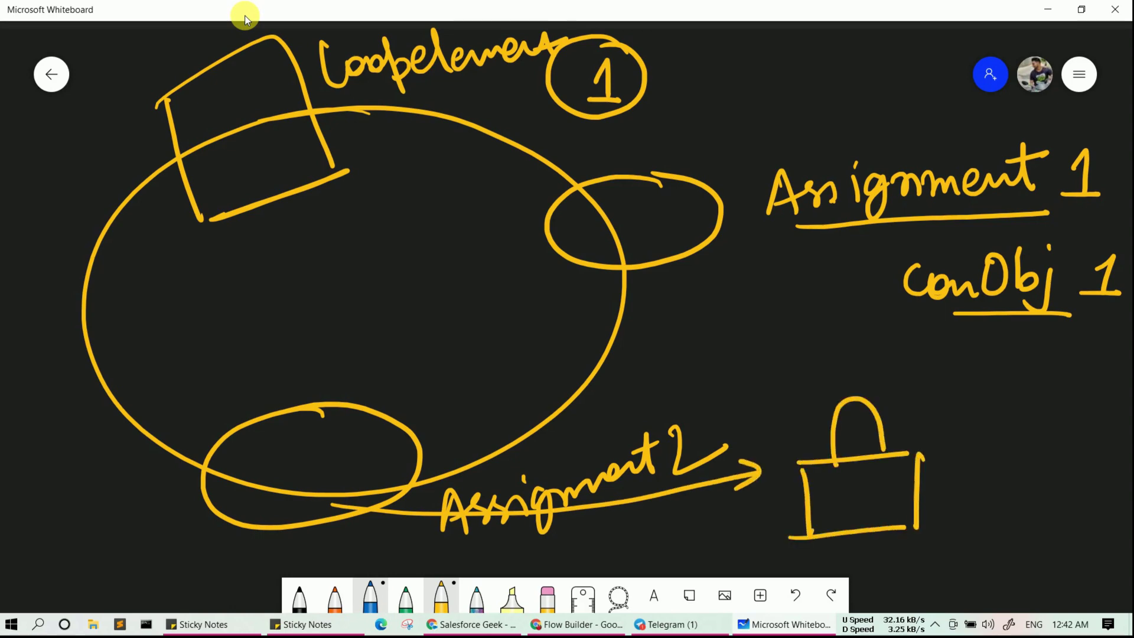
{"action": "left_click_drag", "start_coordinate": [1025, 315], "coordinate": [913, 445]}
- Finish the conObj 1 arrow into the bag and write conObj 2 beneath it
{"action": "mouse_move", "coordinate": [918, 415]}
{"action": "left_mouse_down"}
{"action": "mouse_move", "coordinate": [913, 434]}
{"action": "mouse_move", "coordinate": [944, 438]}
{"action": "left_mouse_up"}
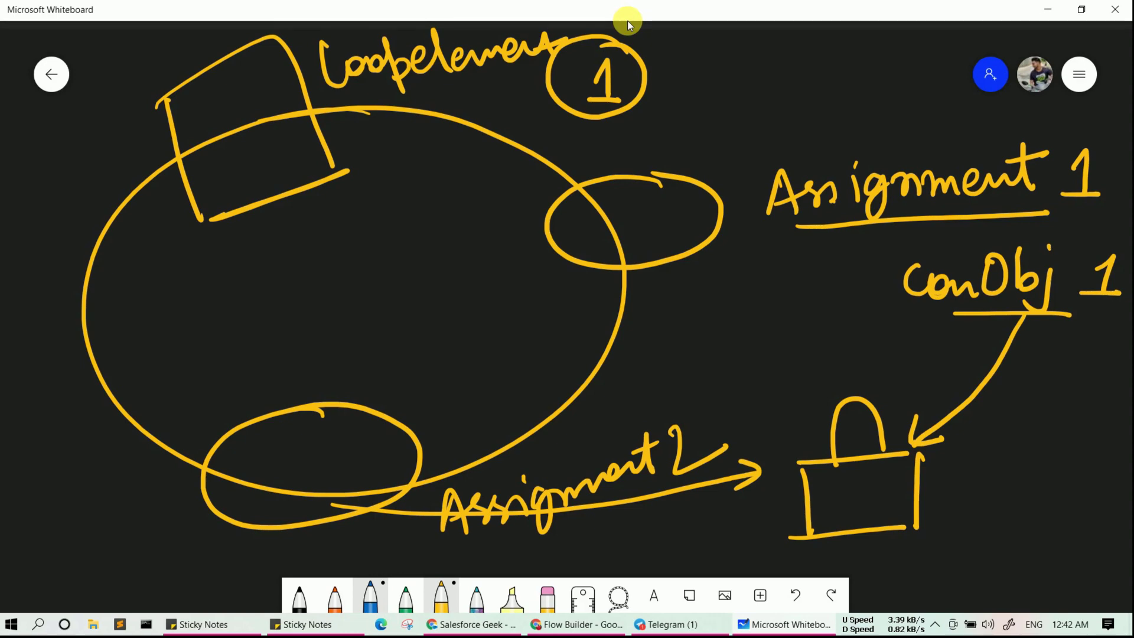
{"action": "left_click_drag", "start_coordinate": [932, 349], "coordinate": [997, 361]}
{"action": "mouse_move", "coordinate": [1012, 332]}
{"action": "left_mouse_down"}
{"action": "mouse_move", "coordinate": [1008, 365]}
{"action": "mouse_move", "coordinate": [1005, 347]}
{"action": "left_mouse_up"}
{"action": "mouse_move", "coordinate": [1031, 327]}
{"action": "left_mouse_down"}
{"action": "mouse_move", "coordinate": [1044, 358]}
{"action": "mouse_move", "coordinate": [1032, 363]}
{"action": "left_mouse_up"}
{"action": "left_click_drag", "start_coordinate": [1056, 342], "coordinate": [1032, 361]}
{"action": "left_click_drag", "start_coordinate": [1095, 341], "coordinate": [1132, 353]}
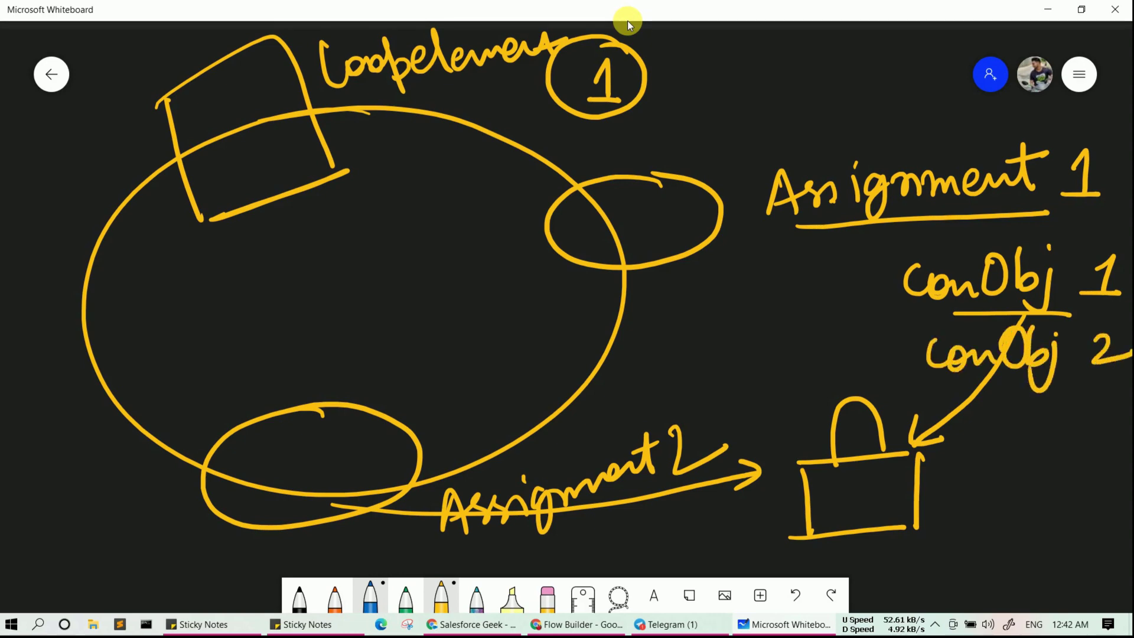
- Draw an arrow from conObj 2 into the bag and bring up the board's settings menu
{"action": "mouse_move", "coordinate": [1015, 373]}
{"action": "left_mouse_down"}
{"action": "mouse_move", "coordinate": [953, 449]}
{"action": "mouse_move", "coordinate": [931, 458]}
{"action": "left_mouse_up"}
{"action": "mouse_move", "coordinate": [950, 426]}
{"action": "left_mouse_down"}
{"action": "mouse_move", "coordinate": [931, 457]}
{"action": "mouse_move", "coordinate": [969, 471]}
{"action": "left_mouse_up"}
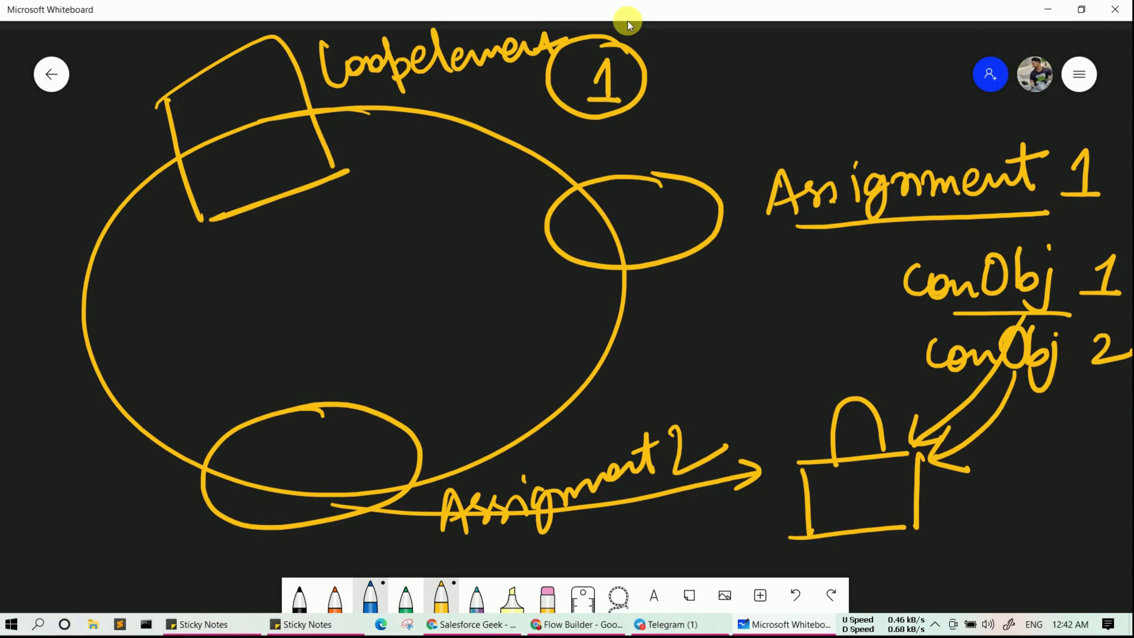
{"action": "left_click", "coordinate": [1079, 74]}
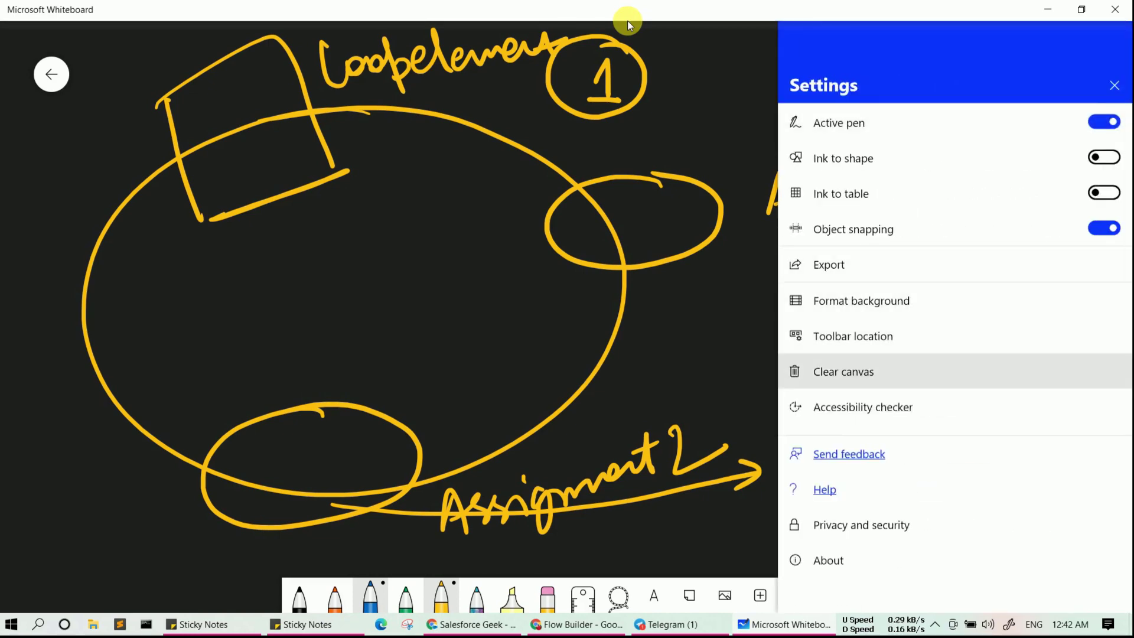
- Clear the board and sketch a new bag with an arrow leading to a 2
{"action": "left_click", "coordinate": [844, 371]}
{"action": "left_click_drag", "start_coordinate": [120, 262], "coordinate": [175, 260]}
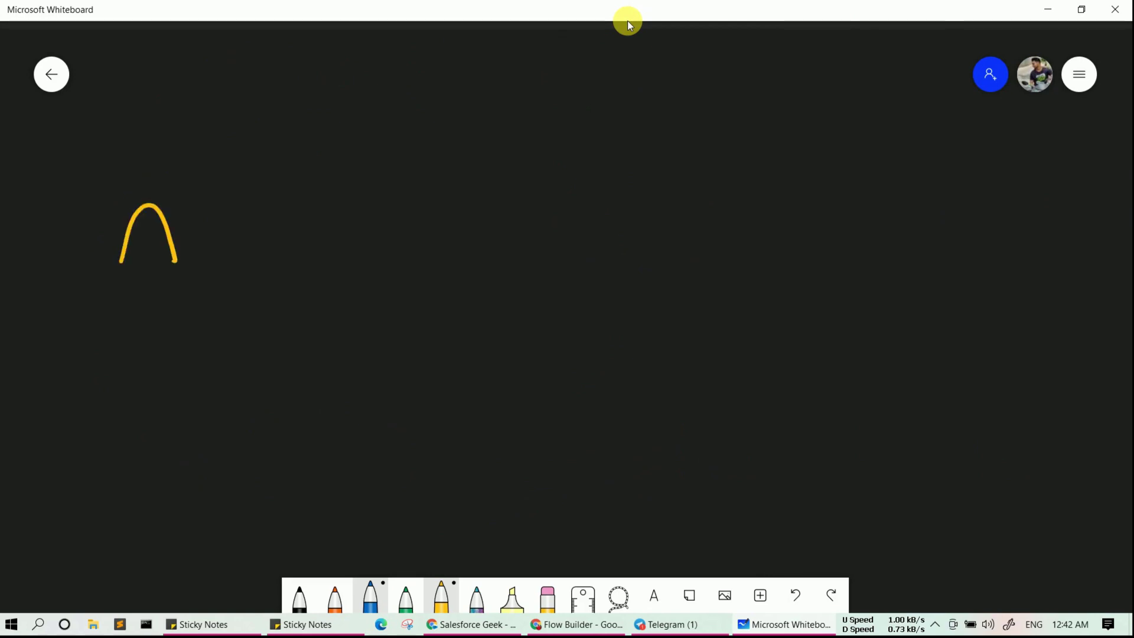
{"action": "mouse_move", "coordinate": [93, 278]}
{"action": "left_mouse_down"}
{"action": "mouse_move", "coordinate": [210, 261]}
{"action": "mouse_move", "coordinate": [108, 361]}
{"action": "left_mouse_up"}
{"action": "left_click_drag", "start_coordinate": [217, 257], "coordinate": [221, 340]}
{"action": "left_click_drag", "start_coordinate": [99, 368], "coordinate": [223, 336]}
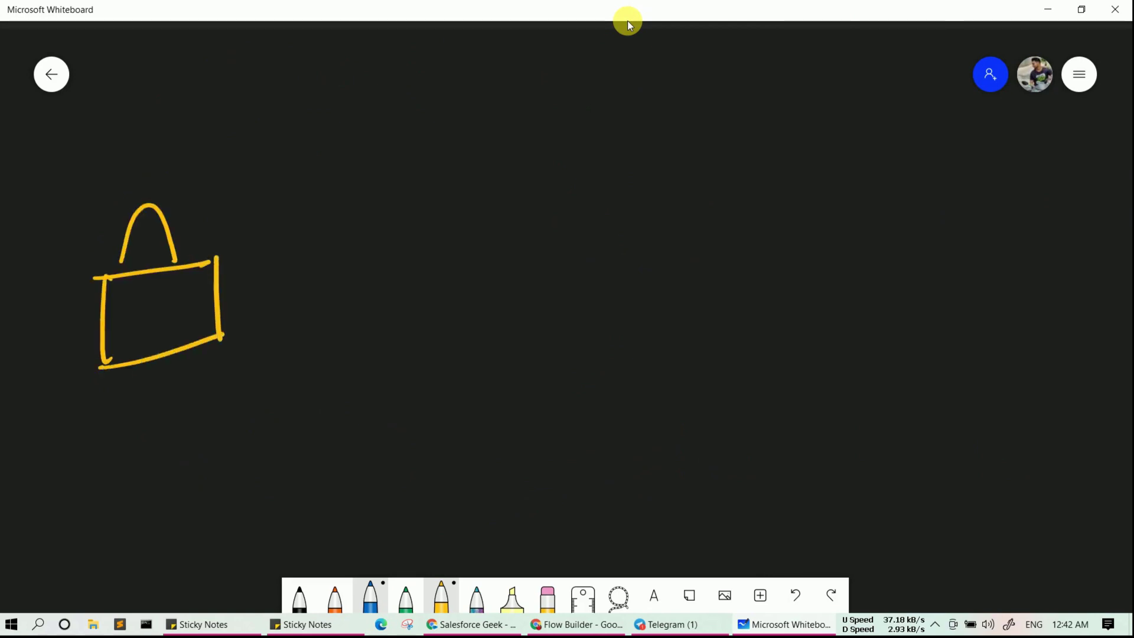
{"action": "mouse_move", "coordinate": [218, 291]}
{"action": "left_mouse_down"}
{"action": "mouse_move", "coordinate": [319, 235]}
{"action": "mouse_move", "coordinate": [308, 262]}
{"action": "left_mouse_up"}
{"action": "left_click_drag", "start_coordinate": [329, 188], "coordinate": [373, 211]}
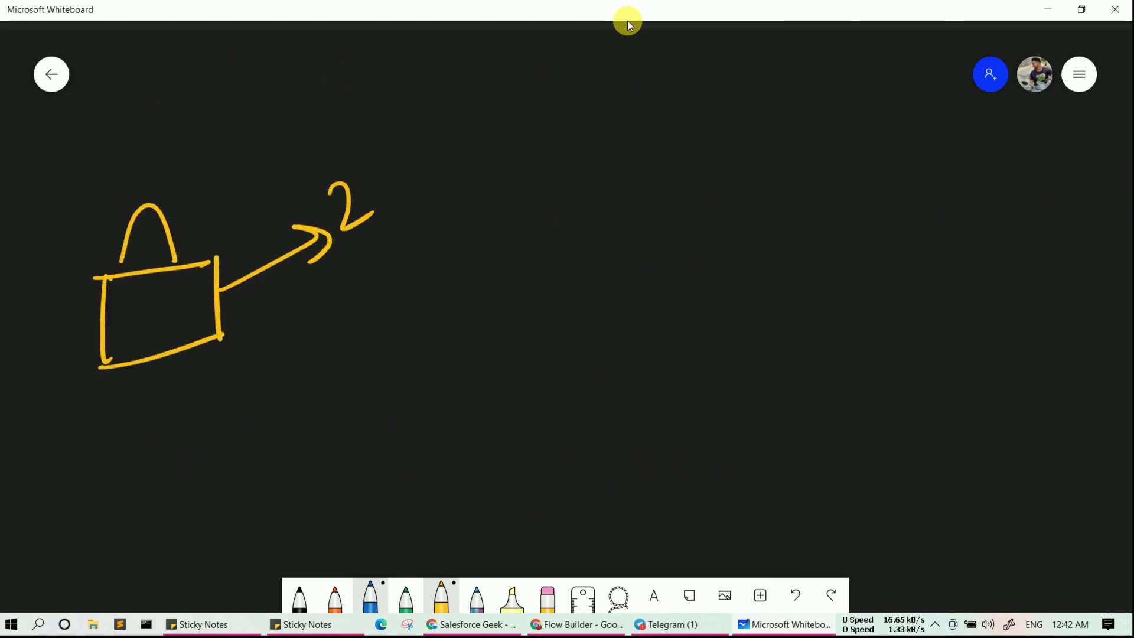
- Write an underlined conObj after the 2 and circle the bag
{"action": "mouse_move", "coordinate": [392, 152]}
{"action": "left_mouse_down"}
{"action": "mouse_move", "coordinate": [429, 169]}
{"action": "mouse_move", "coordinate": [455, 155]}
{"action": "left_mouse_up"}
{"action": "mouse_move", "coordinate": [452, 124]}
{"action": "left_mouse_down"}
{"action": "mouse_move", "coordinate": [450, 148]}
{"action": "mouse_move", "coordinate": [444, 120]}
{"action": "left_mouse_up"}
{"action": "left_click_drag", "start_coordinate": [460, 87], "coordinate": [488, 136]}
{"action": "left_click_drag", "start_coordinate": [507, 99], "coordinate": [526, 157]}
{"action": "left_click_drag", "start_coordinate": [492, 78], "coordinate": [498, 69]}
{"action": "left_click_drag", "start_coordinate": [360, 245], "coordinate": [572, 130]}
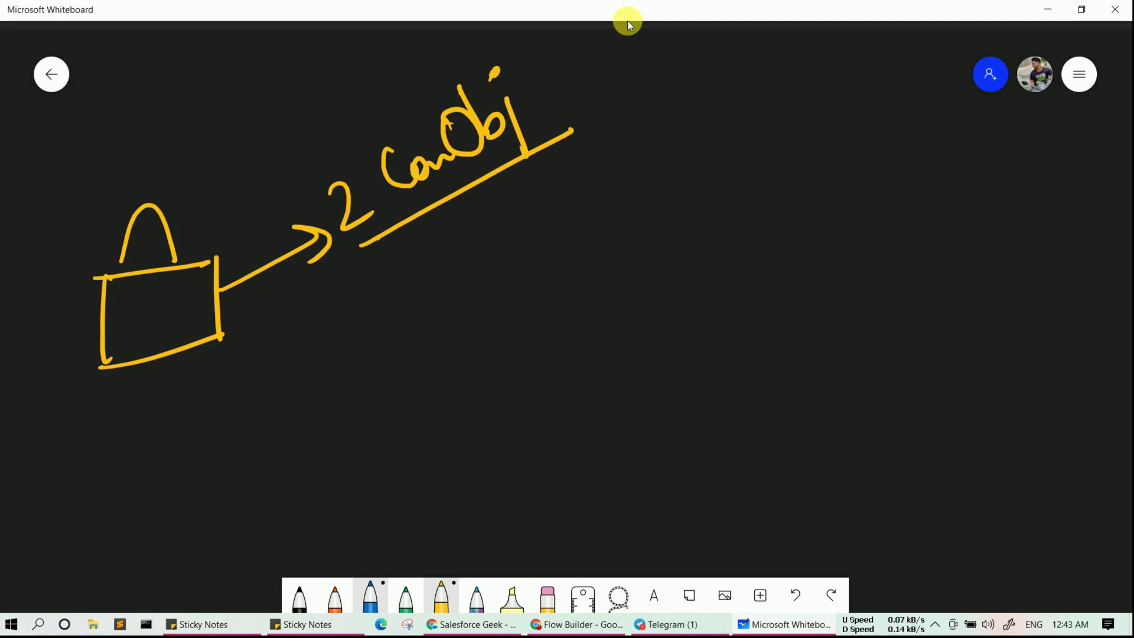
{"action": "mouse_move", "coordinate": [204, 167]}
{"action": "left_mouse_down"}
{"action": "mouse_move", "coordinate": [74, 236]}
{"action": "mouse_move", "coordinate": [295, 251]}
{"action": "mouse_move", "coordinate": [155, 182]}
{"action": "left_mouse_up"}
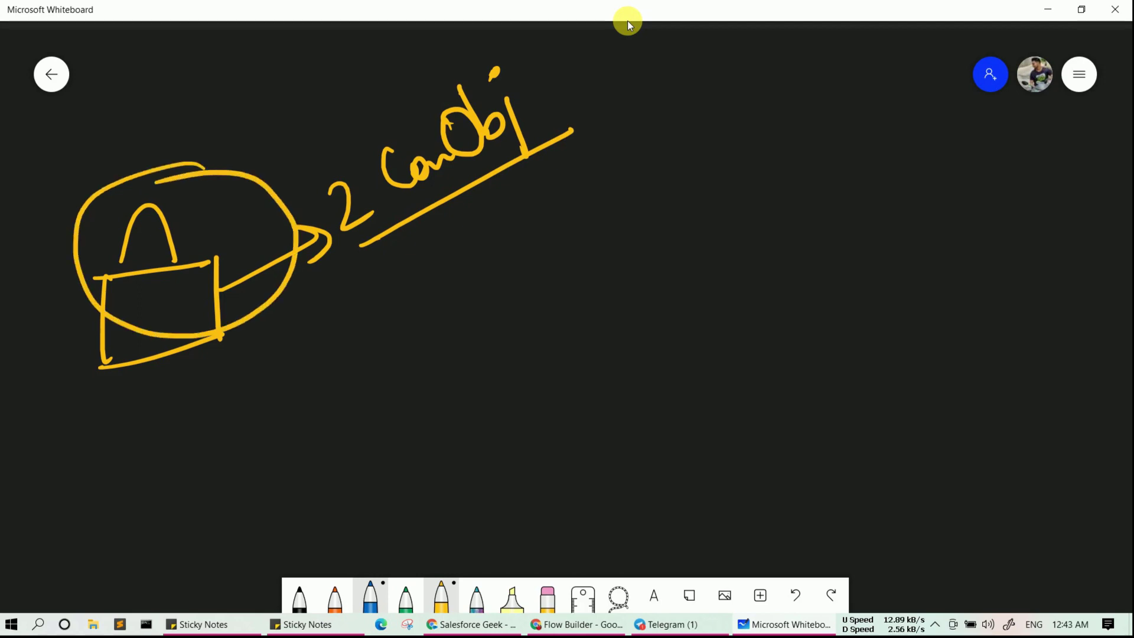
- Add an arrow to a 2 followed by a double-underlined 'insert DML' note
{"action": "mouse_move", "coordinate": [359, 281]}
{"action": "left_mouse_down"}
{"action": "mouse_move", "coordinate": [519, 266]}
{"action": "mouse_move", "coordinate": [529, 281]}
{"action": "left_mouse_up"}
{"action": "mouse_move", "coordinate": [631, 216]}
{"action": "left_mouse_down"}
{"action": "mouse_move", "coordinate": [648, 258]}
{"action": "mouse_move", "coordinate": [757, 213]}
{"action": "mouse_move", "coordinate": [792, 219]}
{"action": "mouse_move", "coordinate": [801, 191]}
{"action": "mouse_move", "coordinate": [830, 175]}
{"action": "mouse_move", "coordinate": [833, 211]}
{"action": "left_mouse_up"}
{"action": "mouse_move", "coordinate": [817, 171]}
{"action": "left_mouse_down"}
{"action": "mouse_move", "coordinate": [835, 208]}
{"action": "mouse_move", "coordinate": [957, 175]}
{"action": "left_mouse_up"}
{"action": "mouse_move", "coordinate": [820, 227]}
{"action": "left_mouse_down"}
{"action": "mouse_move", "coordinate": [952, 202]}
{"action": "mouse_move", "coordinate": [937, 214]}
{"action": "left_mouse_up"}
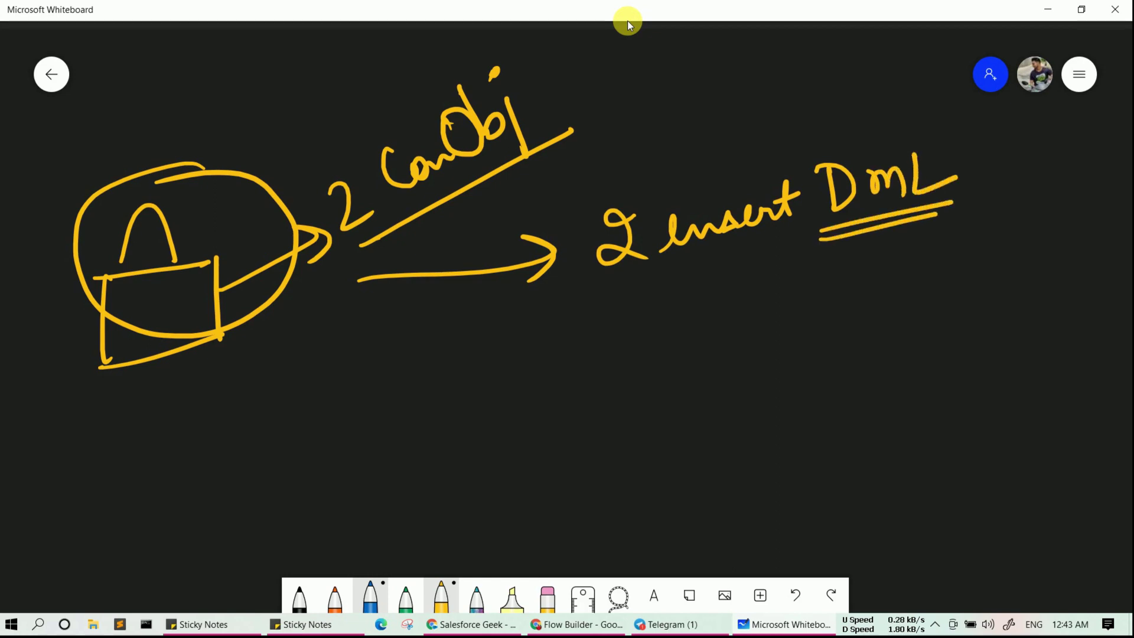
- Draw an arrow to a second bag pointing to an underlined Create with 1 beneath
{"action": "mouse_move", "coordinate": [125, 343]}
{"action": "left_mouse_down"}
{"action": "mouse_move", "coordinate": [279, 420]}
{"action": "mouse_move", "coordinate": [235, 452]}
{"action": "left_mouse_up"}
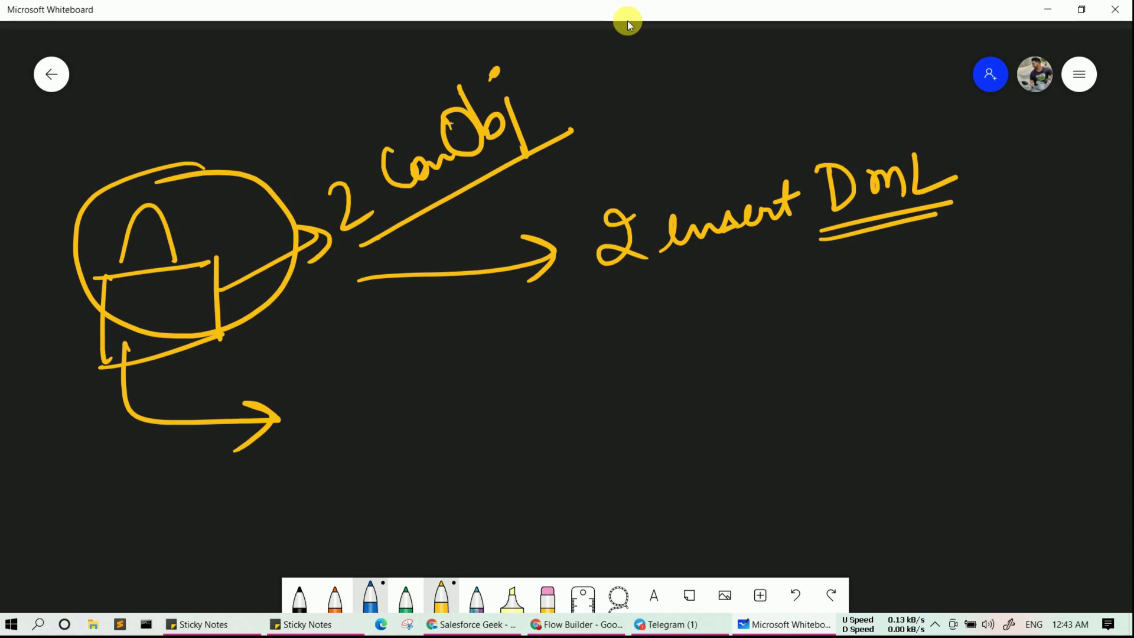
{"action": "mouse_move", "coordinate": [327, 416]}
{"action": "left_mouse_down"}
{"action": "mouse_move", "coordinate": [381, 401]}
{"action": "mouse_move", "coordinate": [429, 407]}
{"action": "mouse_move", "coordinate": [312, 516]}
{"action": "left_mouse_up"}
{"action": "left_click_drag", "start_coordinate": [435, 398], "coordinate": [440, 490]}
{"action": "mouse_move", "coordinate": [303, 518]}
{"action": "left_mouse_down"}
{"action": "mouse_move", "coordinate": [453, 485]}
{"action": "mouse_move", "coordinate": [519, 419]}
{"action": "mouse_move", "coordinate": [501, 446]}
{"action": "left_mouse_up"}
{"action": "left_click_drag", "start_coordinate": [573, 388], "coordinate": [725, 387]}
{"action": "left_click_drag", "start_coordinate": [552, 466], "coordinate": [747, 383]}
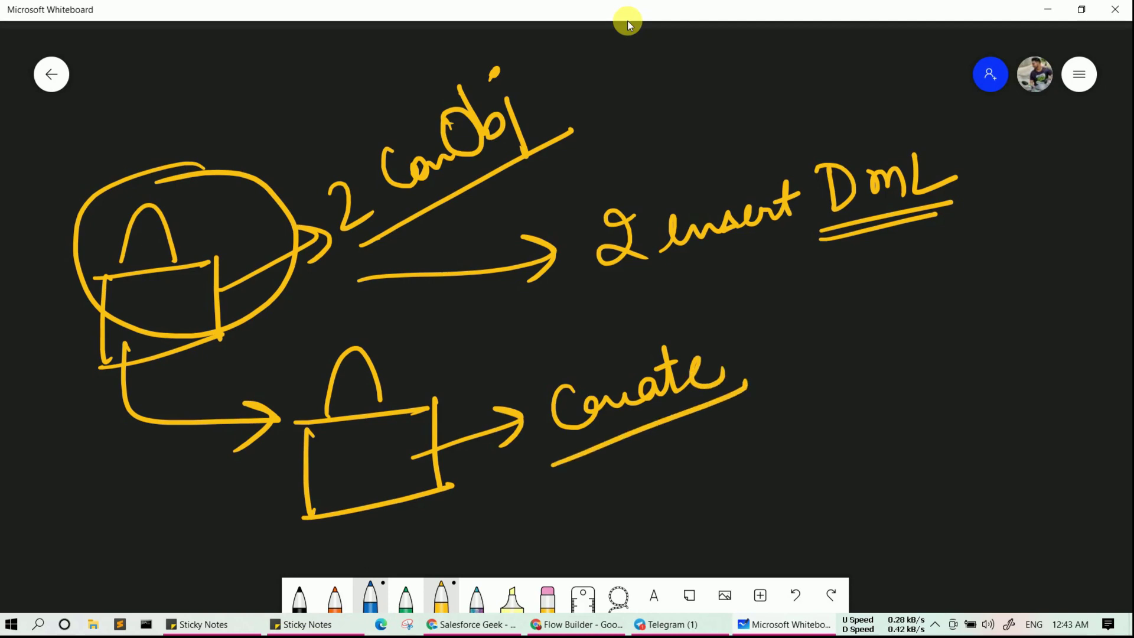
{"action": "mouse_move", "coordinate": [654, 476]}
{"action": "left_mouse_down"}
{"action": "mouse_move", "coordinate": [677, 479]}
{"action": "mouse_move", "coordinate": [680, 494]}
{"action": "left_mouse_up"}
{"action": "left_click_drag", "start_coordinate": [655, 505], "coordinate": [718, 484]}
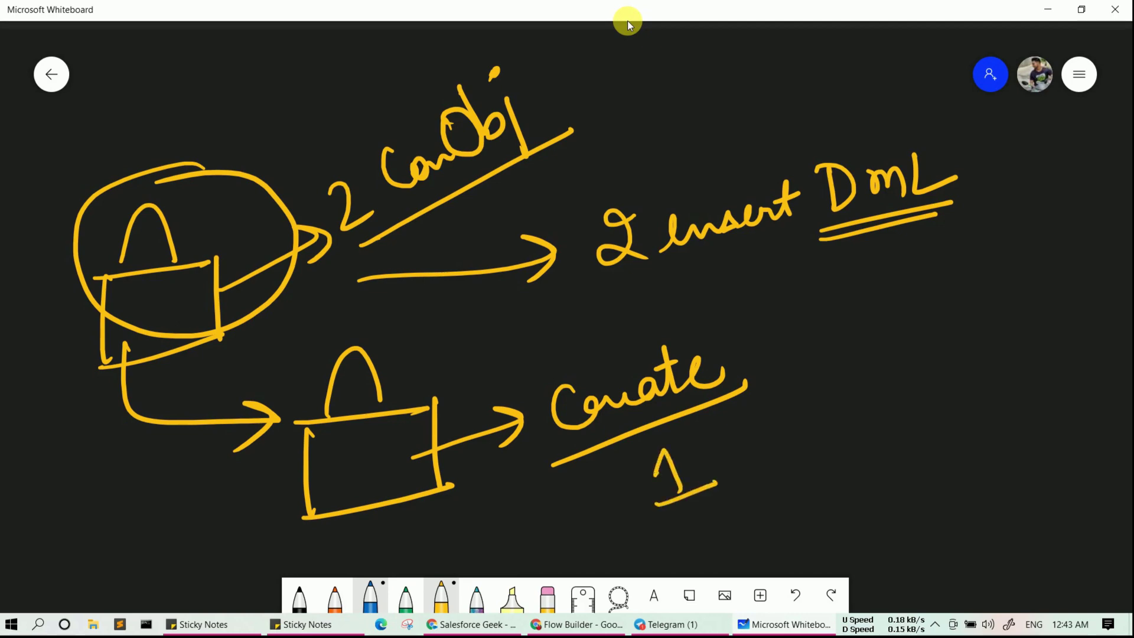
- Mark off a right-hand area with a bracketed 100 and an underlined '100 insert' note
{"action": "mouse_move", "coordinate": [791, 295]}
{"action": "left_mouse_down"}
{"action": "mouse_move", "coordinate": [801, 525]}
{"action": "mouse_move", "coordinate": [835, 293]}
{"action": "mouse_move", "coordinate": [1133, 269]}
{"action": "left_mouse_up"}
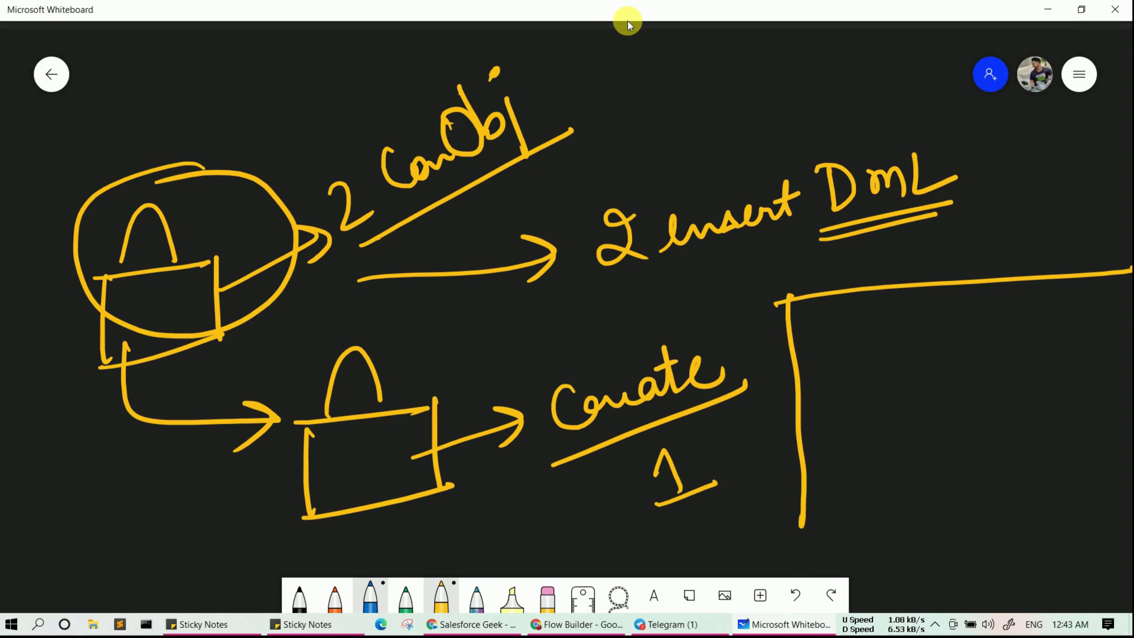
{"action": "left_click_drag", "start_coordinate": [886, 302], "coordinate": [887, 350]}
{"action": "left_click_drag", "start_coordinate": [927, 314], "coordinate": [962, 310]}
{"action": "mouse_move", "coordinate": [851, 339]}
{"action": "left_mouse_down"}
{"action": "mouse_move", "coordinate": [883, 367]}
{"action": "mouse_move", "coordinate": [1025, 317]}
{"action": "left_mouse_up"}
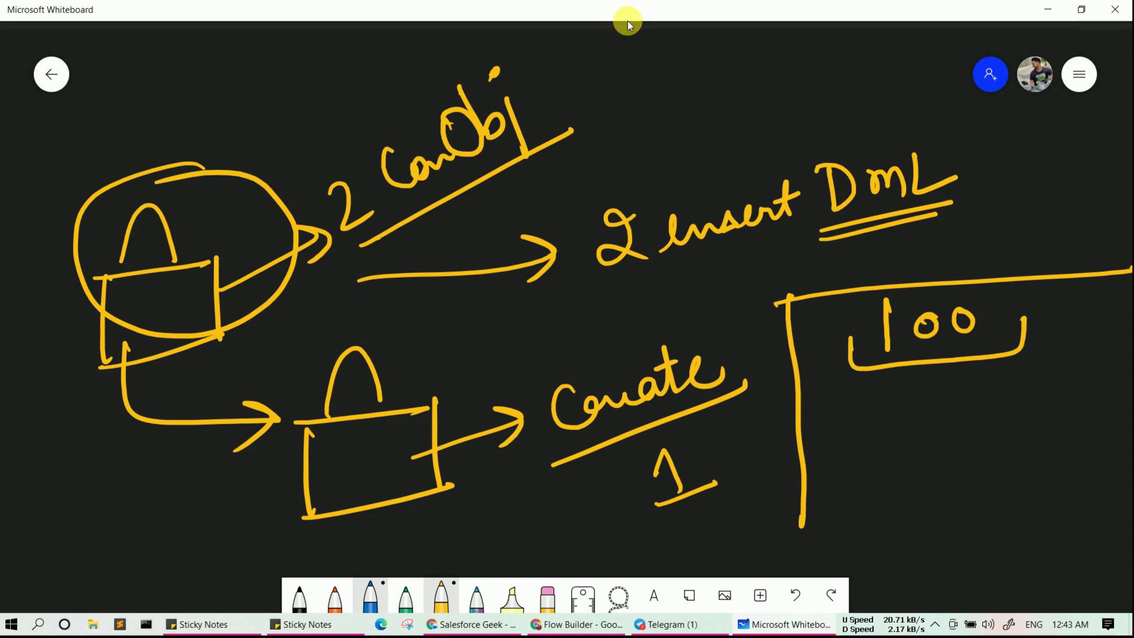
{"action": "mouse_move", "coordinate": [831, 373]}
{"action": "left_mouse_down"}
{"action": "mouse_move", "coordinate": [827, 426]}
{"action": "mouse_move", "coordinate": [853, 400]}
{"action": "left_mouse_up"}
{"action": "mouse_move", "coordinate": [880, 397]}
{"action": "left_mouse_down"}
{"action": "mouse_move", "coordinate": [1004, 391]}
{"action": "mouse_move", "coordinate": [1028, 408]}
{"action": "mouse_move", "coordinate": [1047, 384]}
{"action": "left_mouse_up"}
{"action": "left_click_drag", "start_coordinate": [816, 448], "coordinate": [1063, 418]}
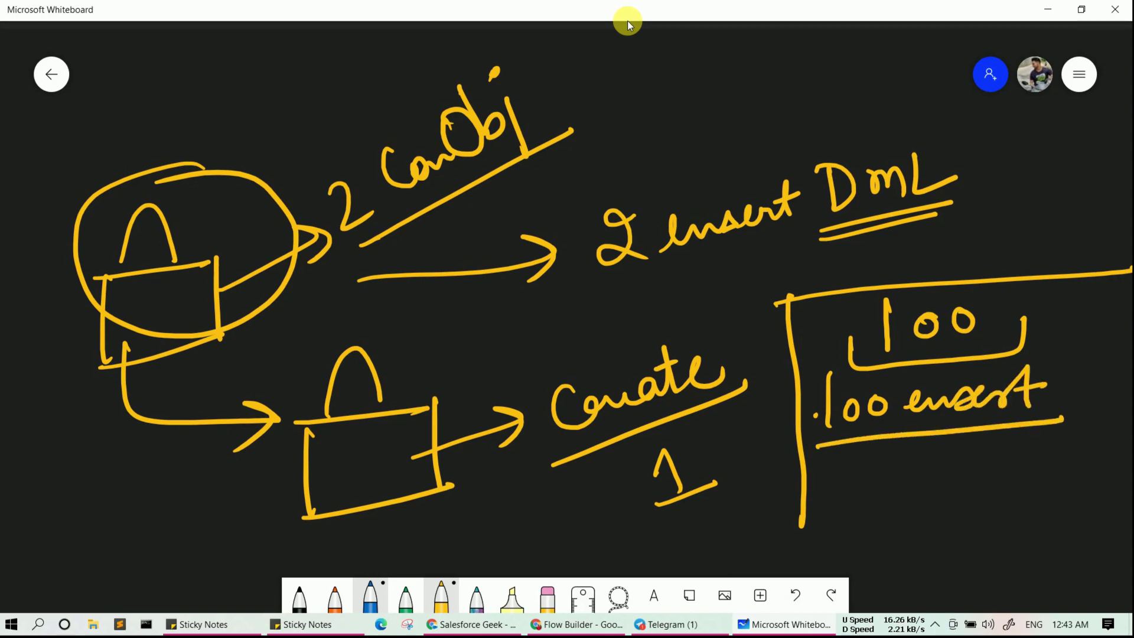
- Circle the lower bag, add an underlined '1 insert' under '100 insert', and return to Flow Builder
{"action": "mouse_move", "coordinate": [434, 343]}
{"action": "left_mouse_down"}
{"action": "mouse_move", "coordinate": [251, 421]}
{"action": "mouse_move", "coordinate": [522, 431]}
{"action": "mouse_move", "coordinate": [389, 358]}
{"action": "left_mouse_up"}
{"action": "left_click_drag", "start_coordinate": [867, 494], "coordinate": [907, 512]}
{"action": "mouse_move", "coordinate": [919, 509]}
{"action": "left_mouse_down"}
{"action": "mouse_move", "coordinate": [932, 490]}
{"action": "mouse_move", "coordinate": [981, 496]}
{"action": "mouse_move", "coordinate": [1021, 480]}
{"action": "mouse_move", "coordinate": [1033, 500]}
{"action": "mouse_move", "coordinate": [1066, 478]}
{"action": "left_mouse_up"}
{"action": "left_click_drag", "start_coordinate": [845, 548], "coordinate": [1079, 519]}
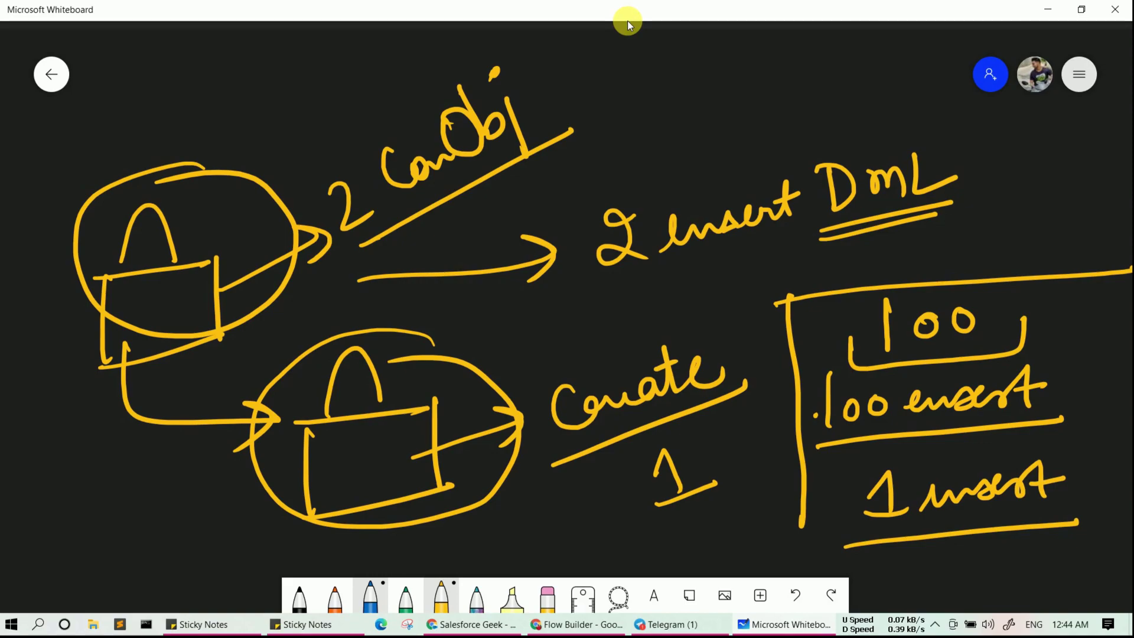
{"action": "key", "text": "alt+Tab"}
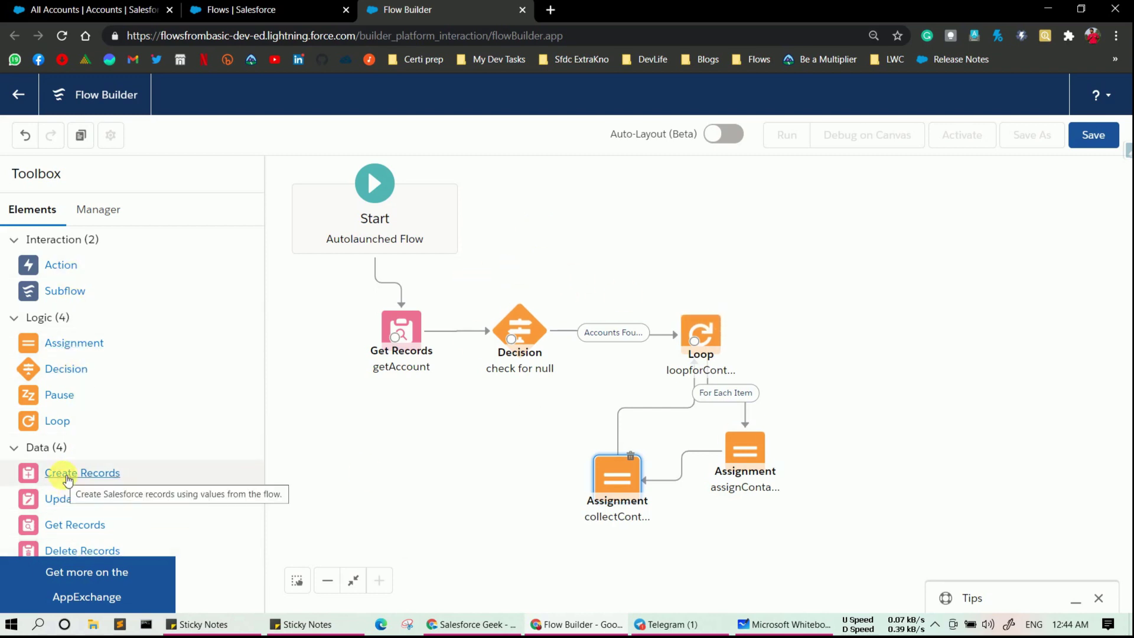
- Add a Create Records element labelled createContact that creates multiple records from {!cons}
{"action": "left_click_drag", "start_coordinate": [68, 480], "coordinate": [796, 314]}
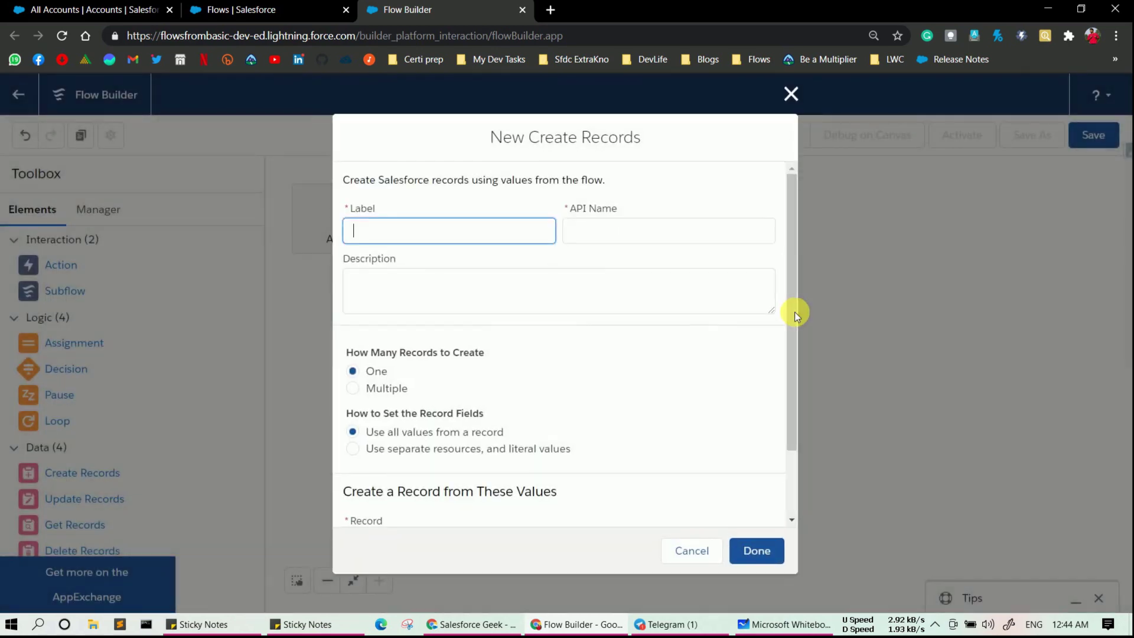
{"action": "left_click", "coordinate": [795, 312]}
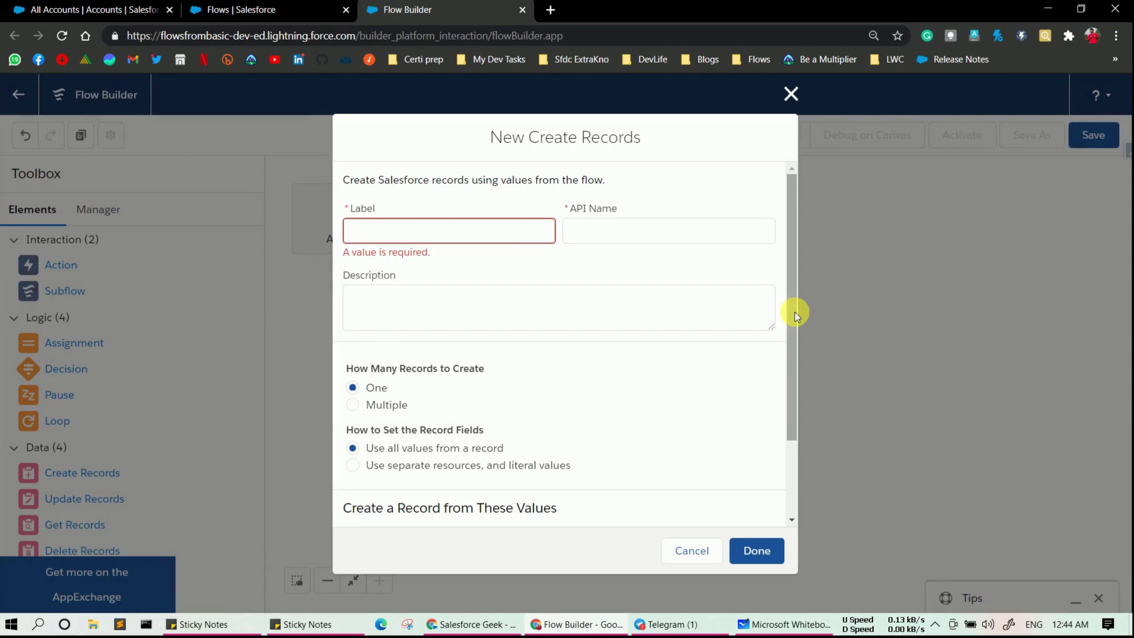
{"action": "left_click", "coordinate": [490, 231]}
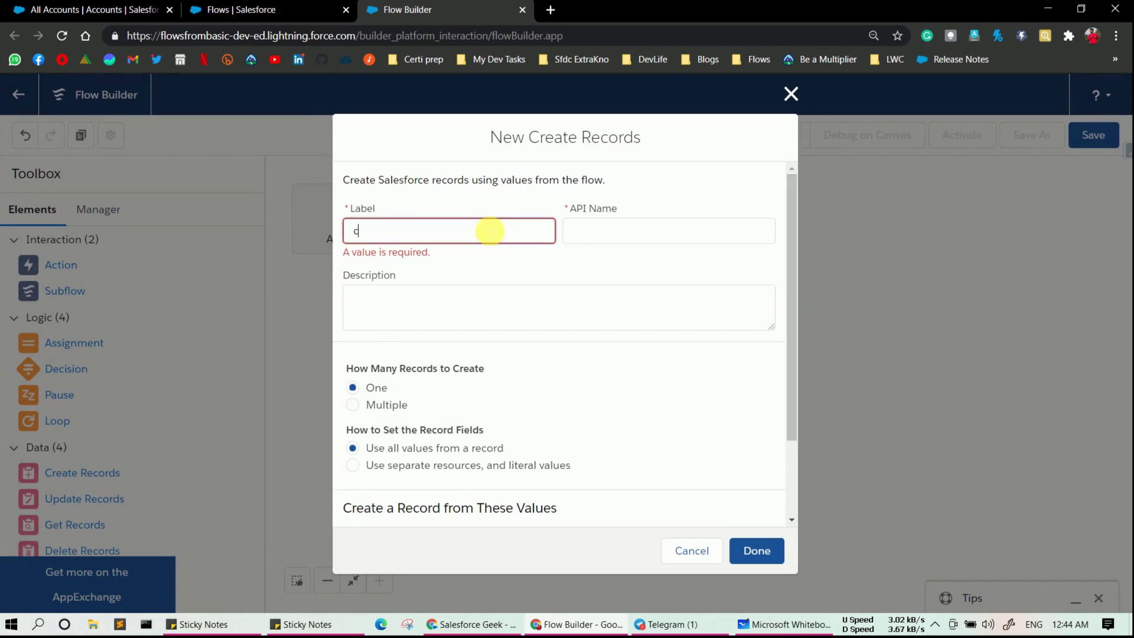
{"action": "type", "text": "create Contact"}
{"action": "left_click", "coordinate": [603, 239]}
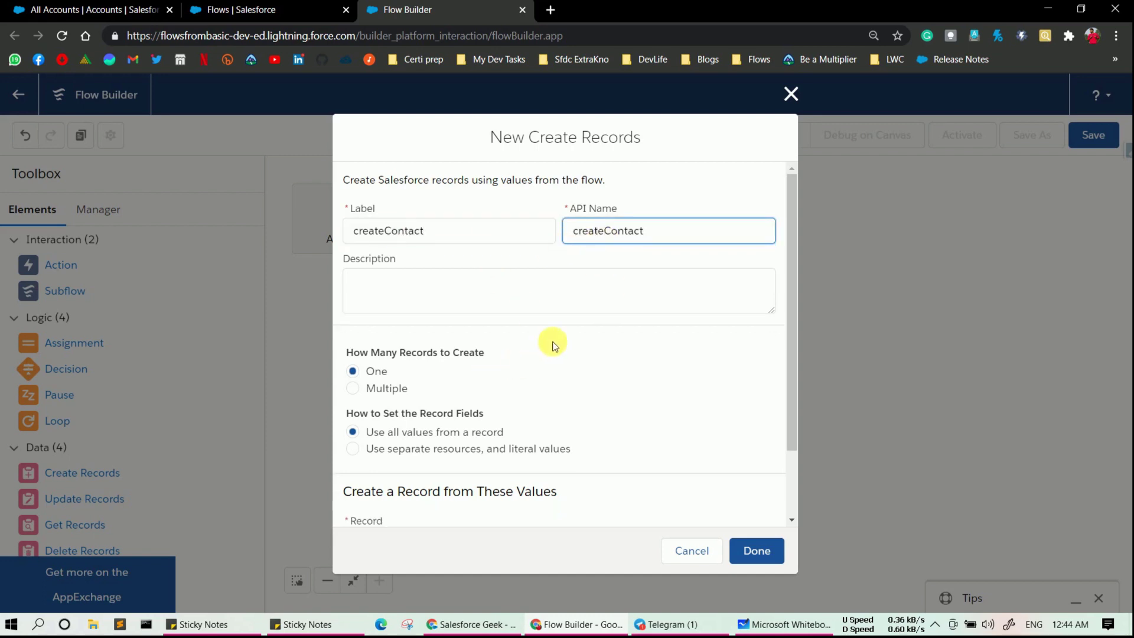
{"action": "scroll", "coordinate": [552, 342], "scroll_direction": "down", "scroll_amount": 2}
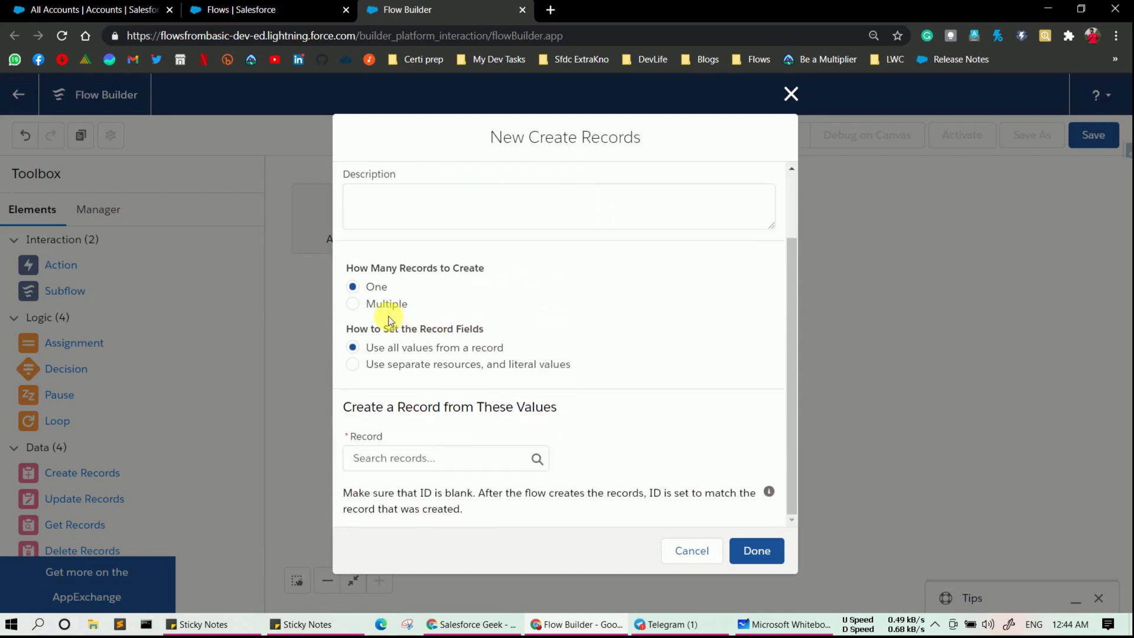
{"action": "left_click", "coordinate": [353, 305]}
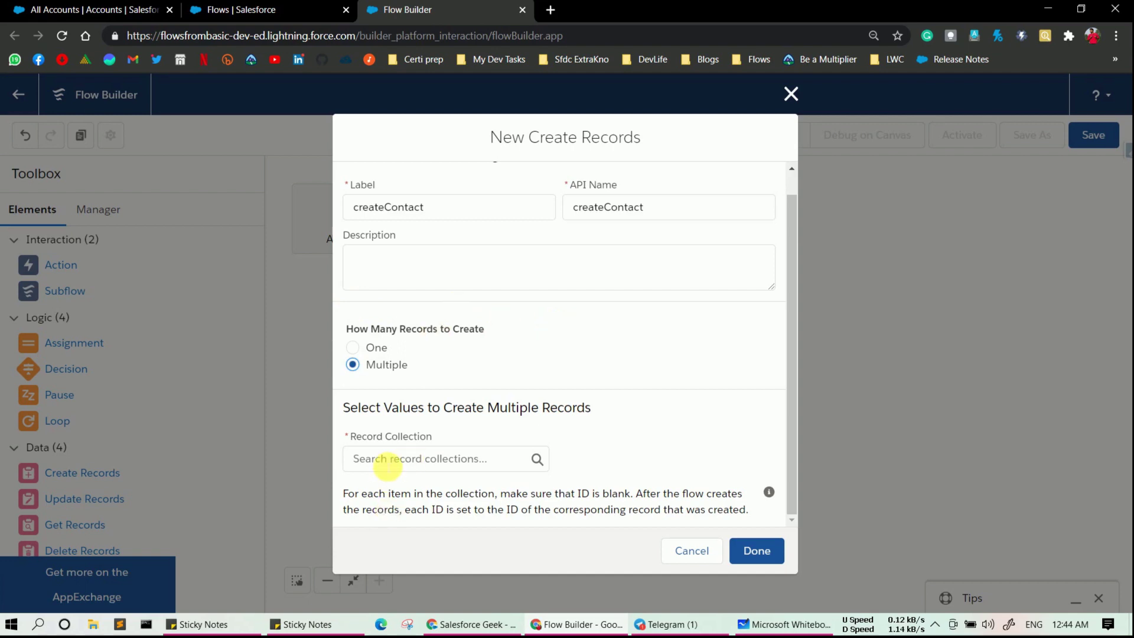
{"action": "left_click", "coordinate": [387, 463]}
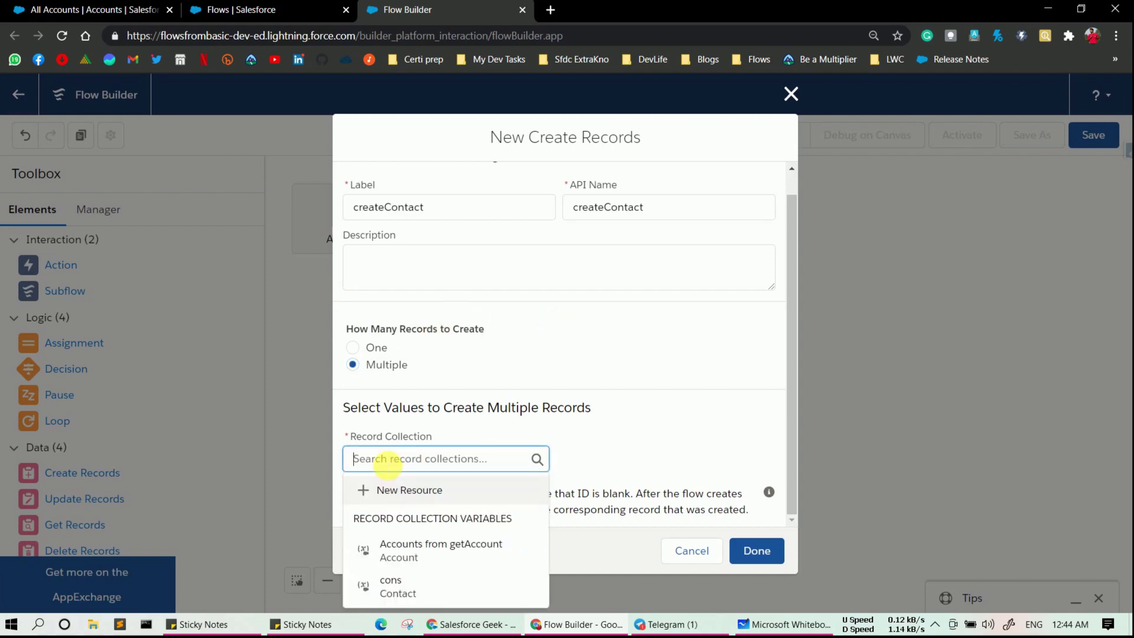
{"action": "left_click", "coordinate": [425, 587]}
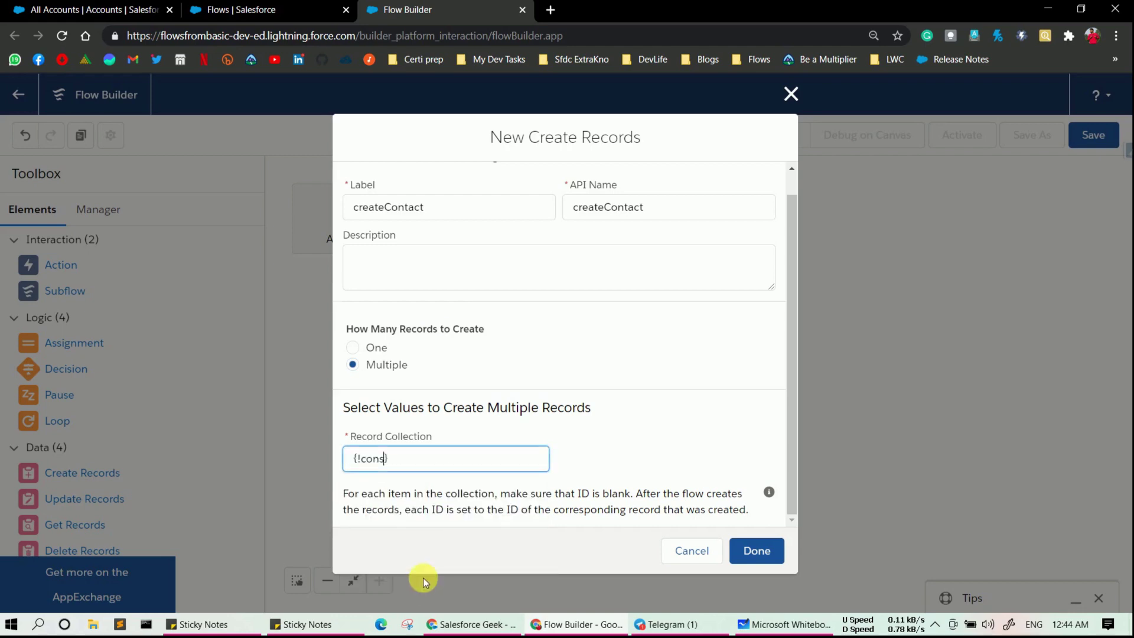
{"action": "left_click", "coordinate": [767, 558]}
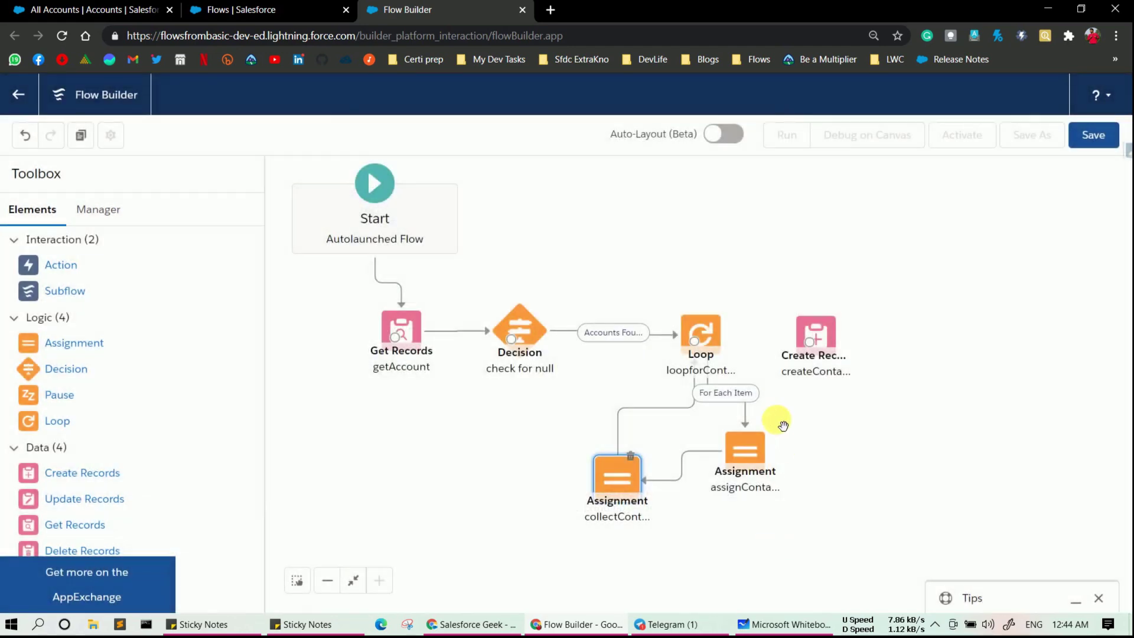
- Route loopforContact's After Last Item path to createContact, realign Start and Get Records, and add a Loop
{"action": "left_click_drag", "start_coordinate": [695, 341], "coordinate": [880, 339]}
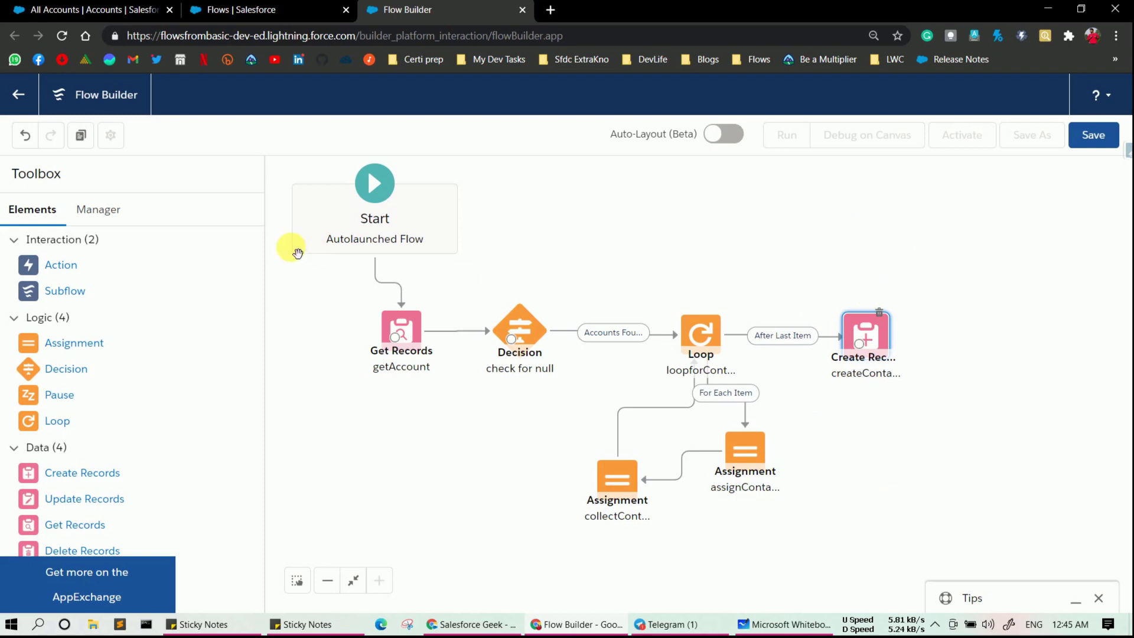
{"action": "left_click", "coordinate": [328, 581]}
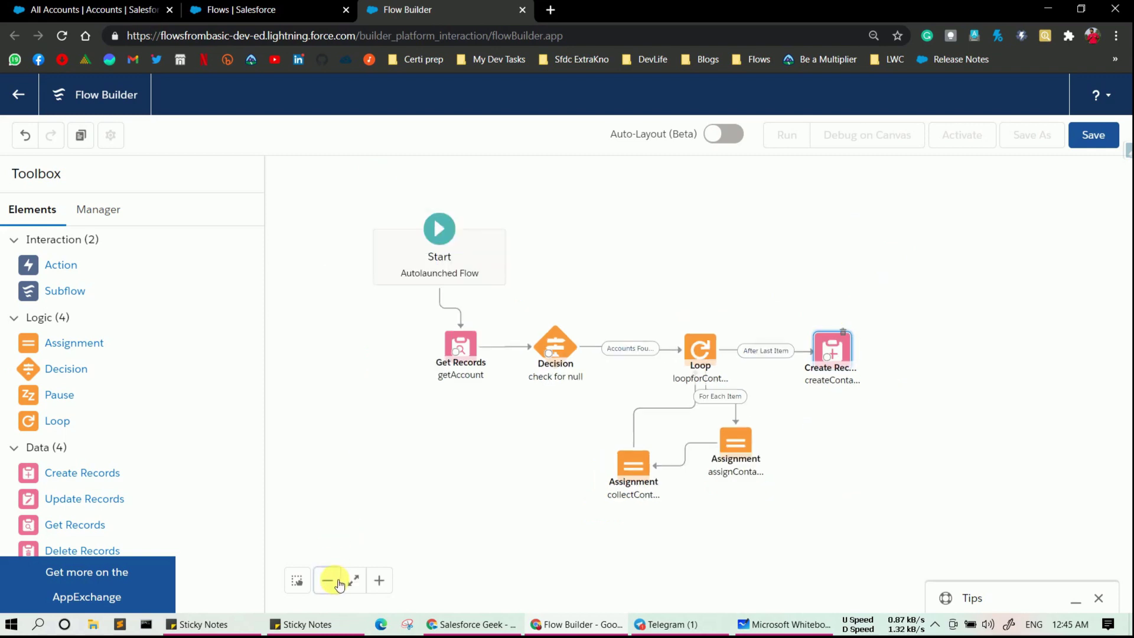
{"action": "left_click_drag", "start_coordinate": [407, 245], "coordinate": [321, 189]}
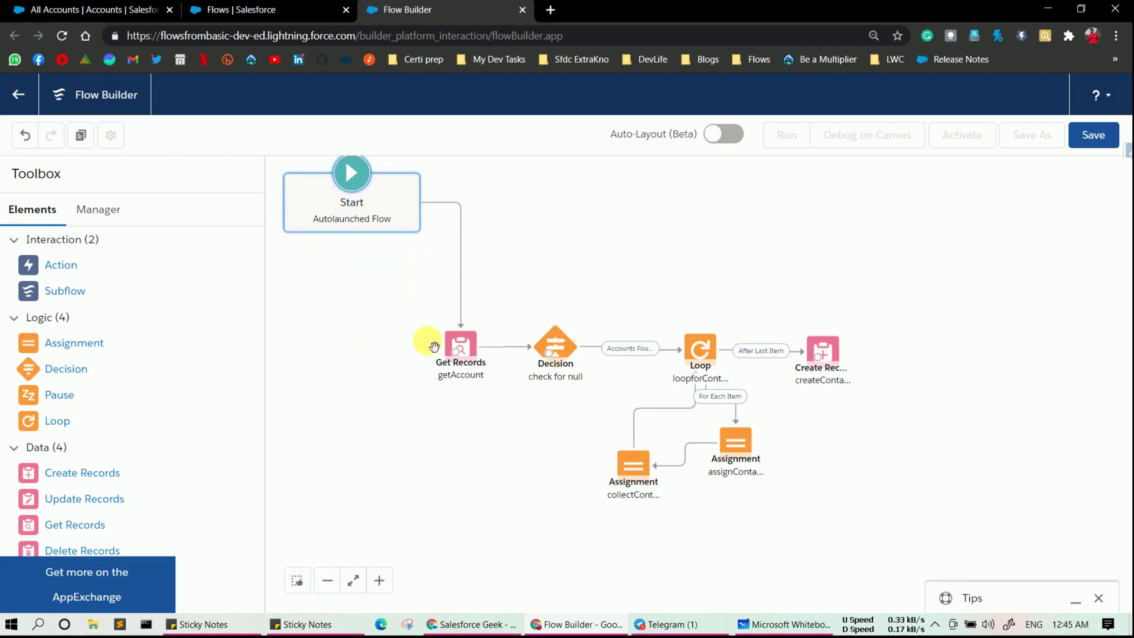
{"action": "left_click_drag", "start_coordinate": [459, 348], "coordinate": [348, 311]}
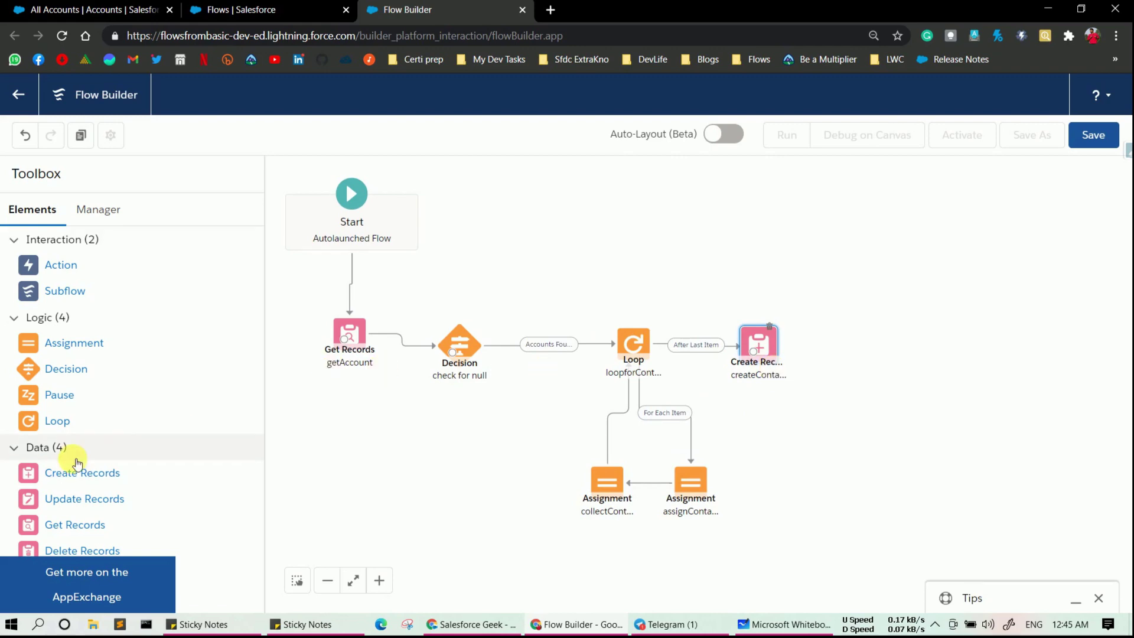
{"action": "left_click_drag", "start_coordinate": [56, 421], "coordinate": [878, 303]}
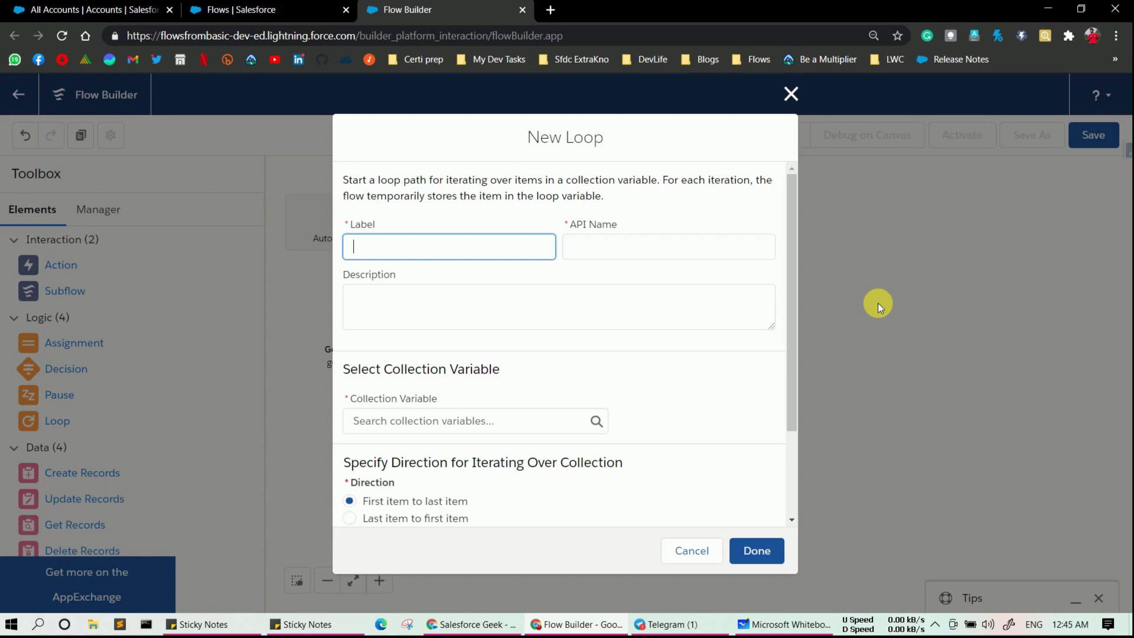
- Create a loopforTask Loop iterating over the {!cons} collection
{"action": "type", "text": "loopforTask"}
{"action": "left_click", "coordinate": [685, 253]}
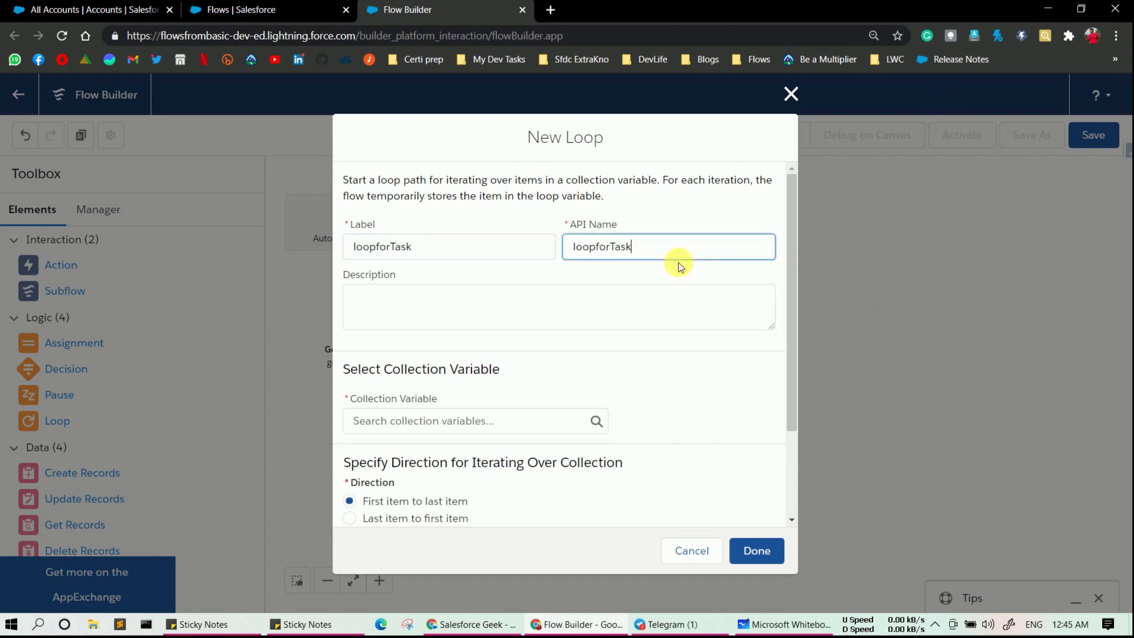
{"action": "left_click", "coordinate": [481, 424]}
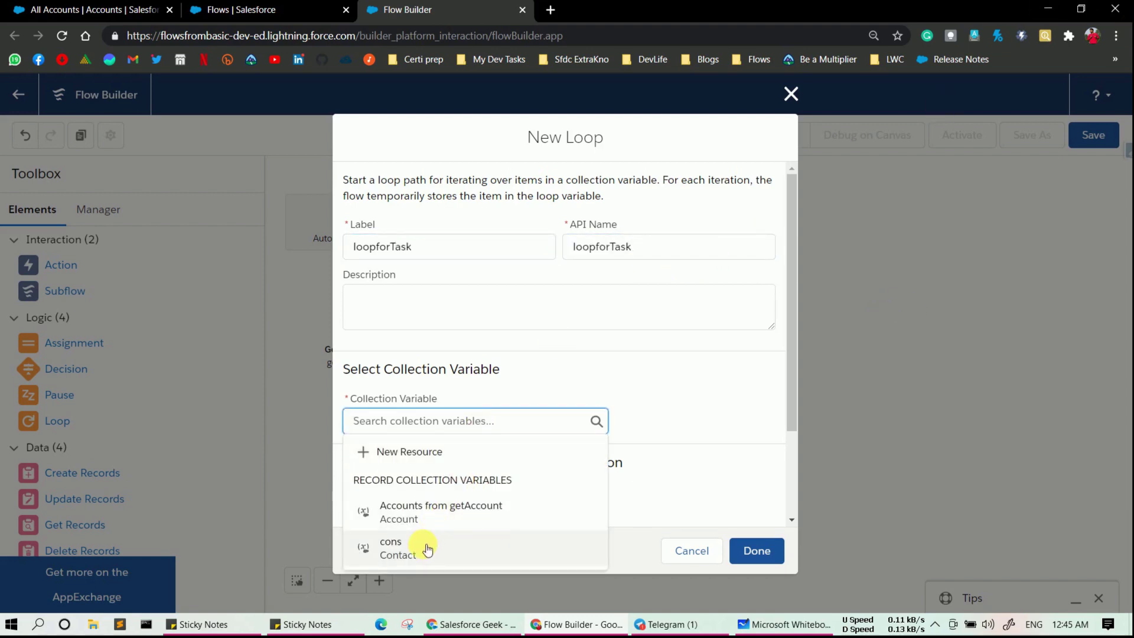
{"action": "left_click", "coordinate": [427, 548]}
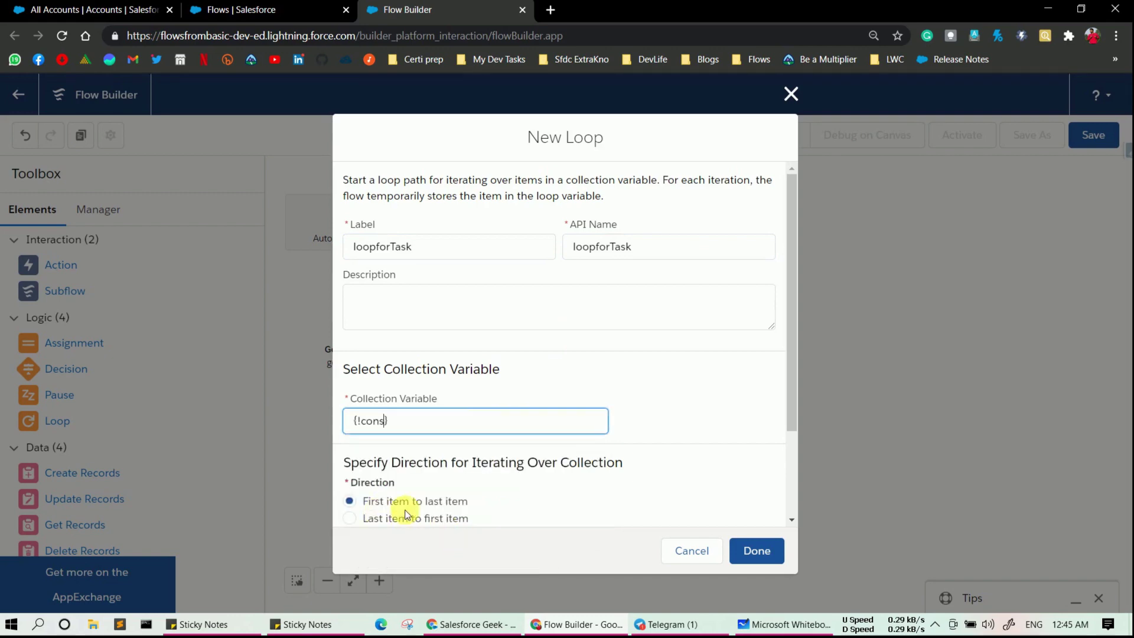
{"action": "left_click", "coordinate": [764, 551]}
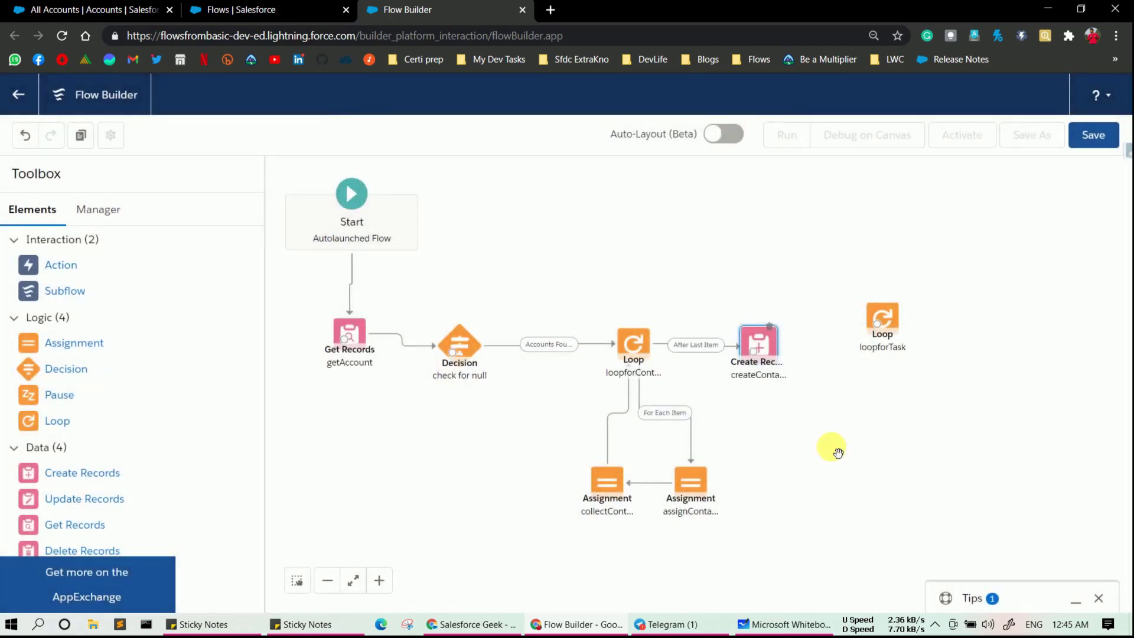
- Connect createContact to loopforTask and drop a new Assignment element on the canvas
{"action": "left_click", "coordinate": [762, 363]}
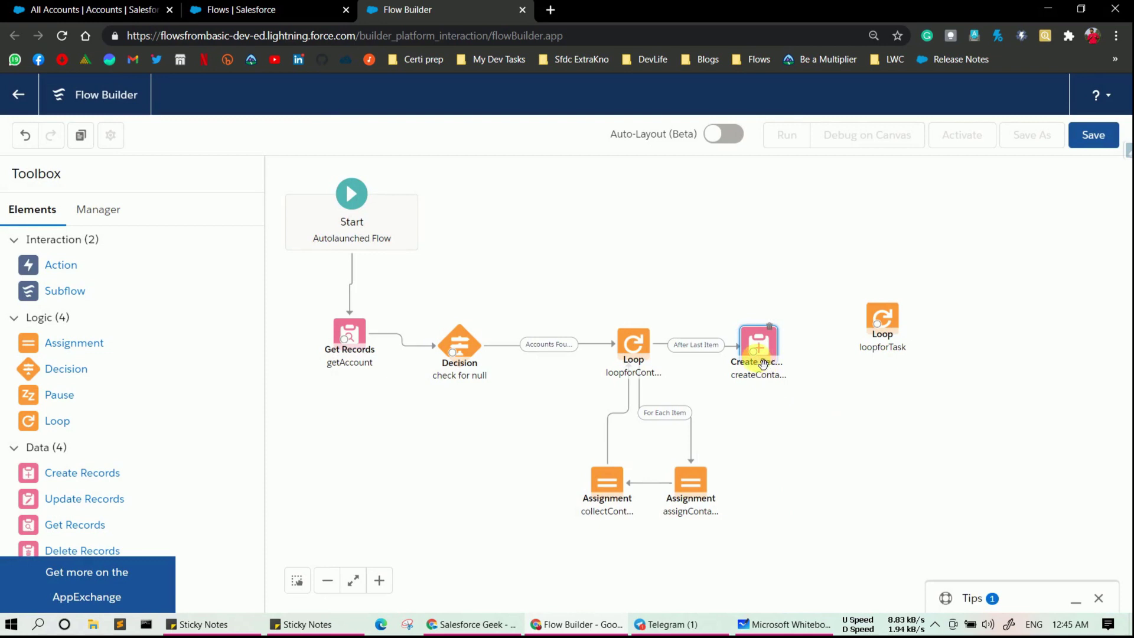
{"action": "left_click_drag", "start_coordinate": [754, 352], "coordinate": [867, 356]}
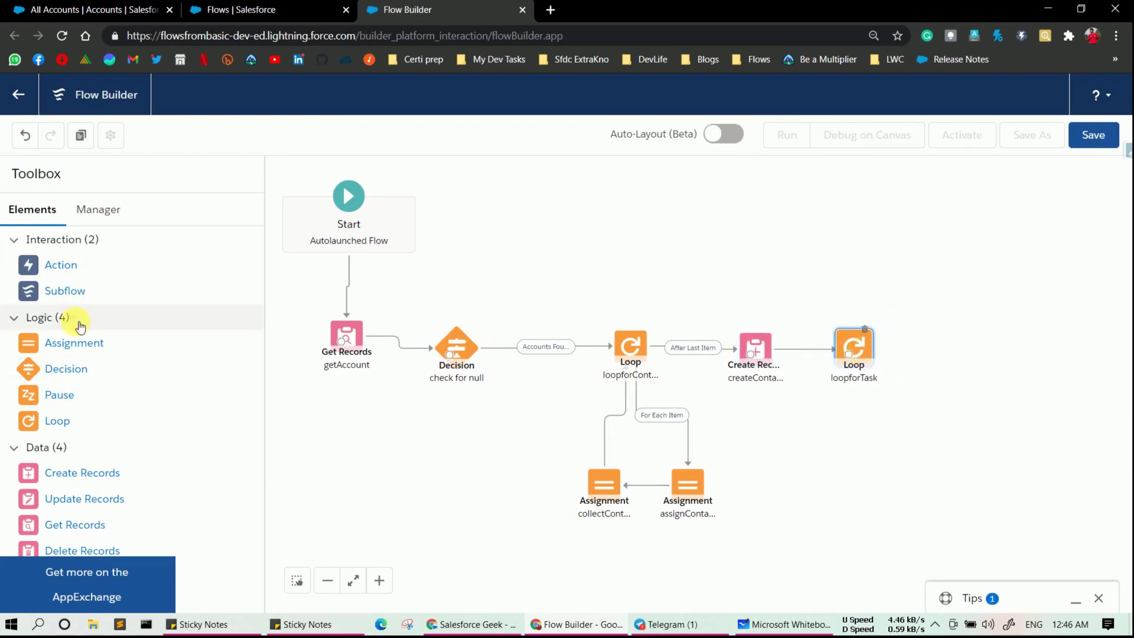
{"action": "left_click_drag", "start_coordinate": [74, 343], "coordinate": [823, 433]}
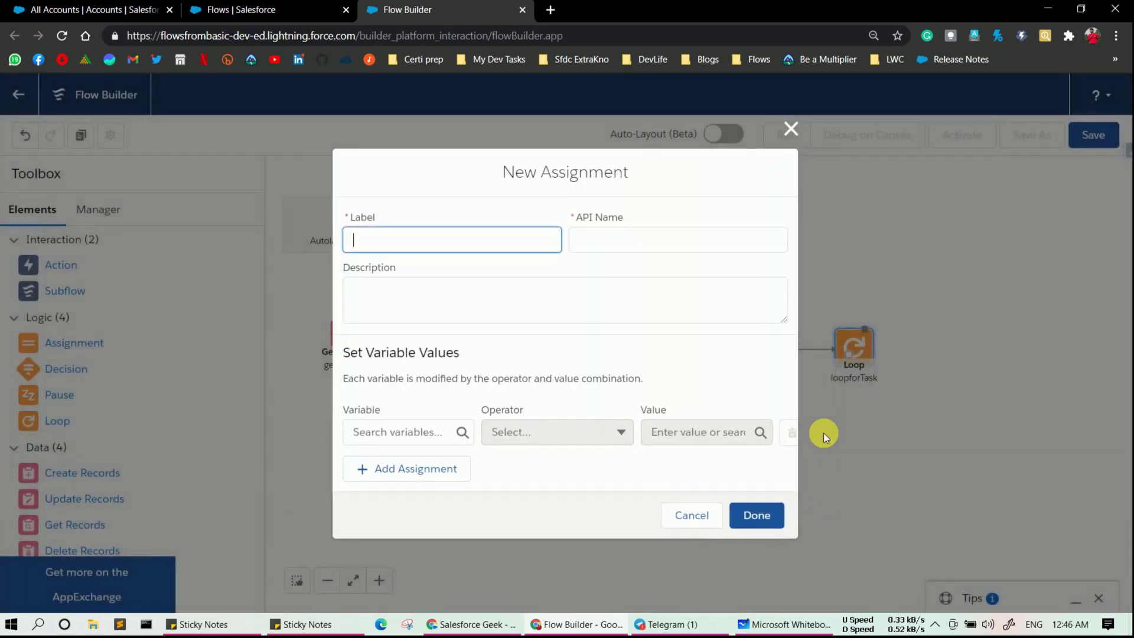
- Name the new Assignment assignTaskDetails with a matching API name and bring up the variable list
{"action": "type", "text": "assignTaskDetai"}
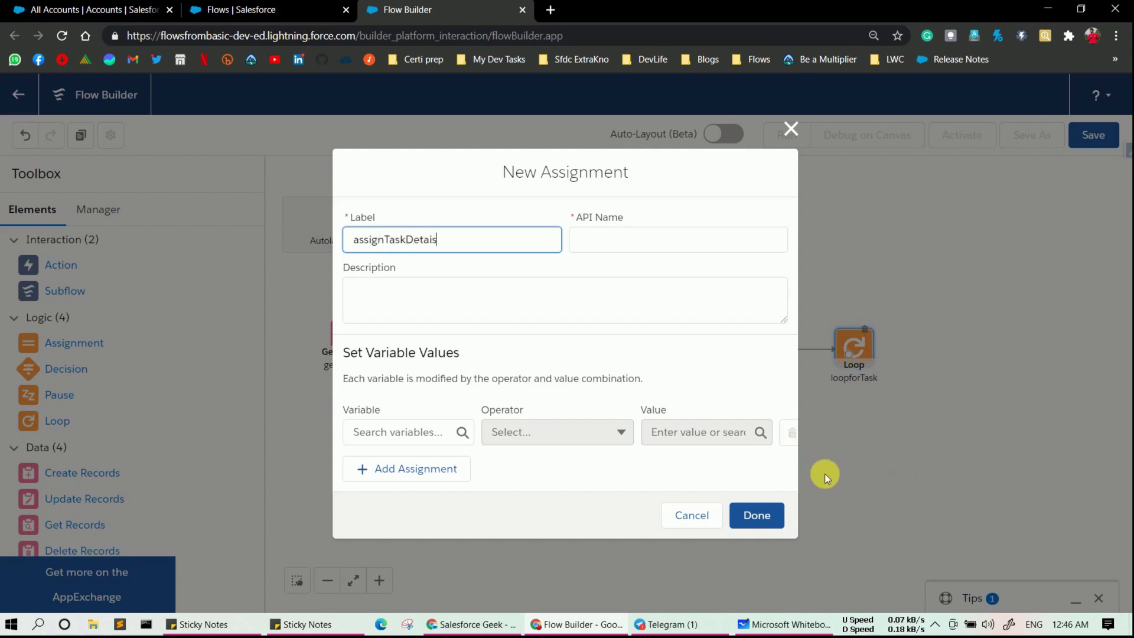
{"action": "type", "text": "ls"}
{"action": "left_click", "coordinate": [626, 239]}
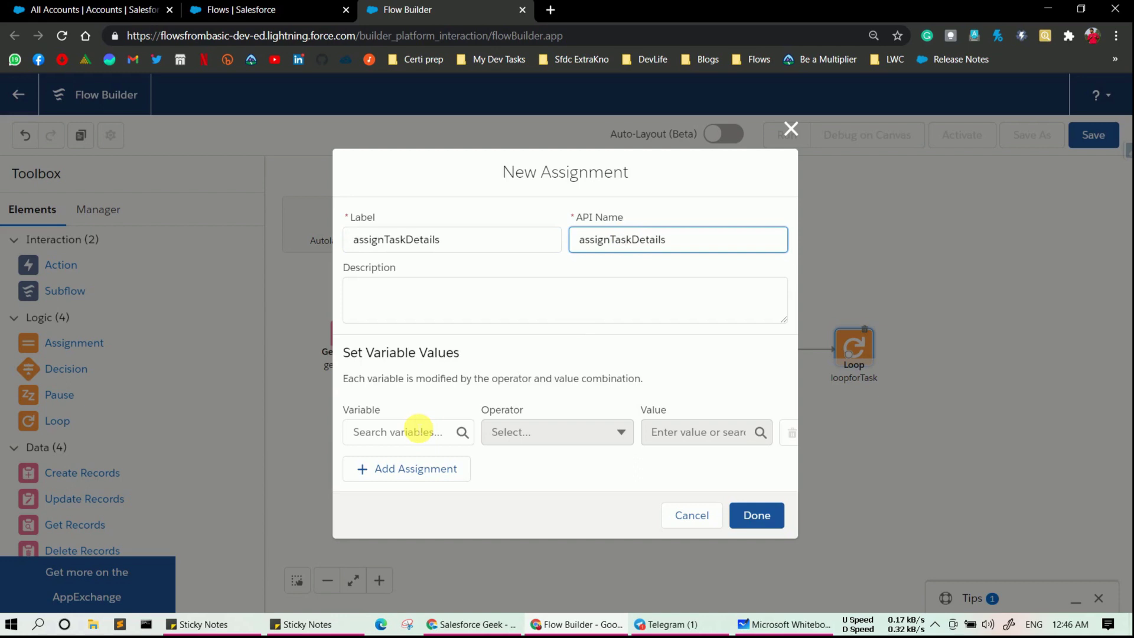
{"action": "left_click", "coordinate": [419, 431]}
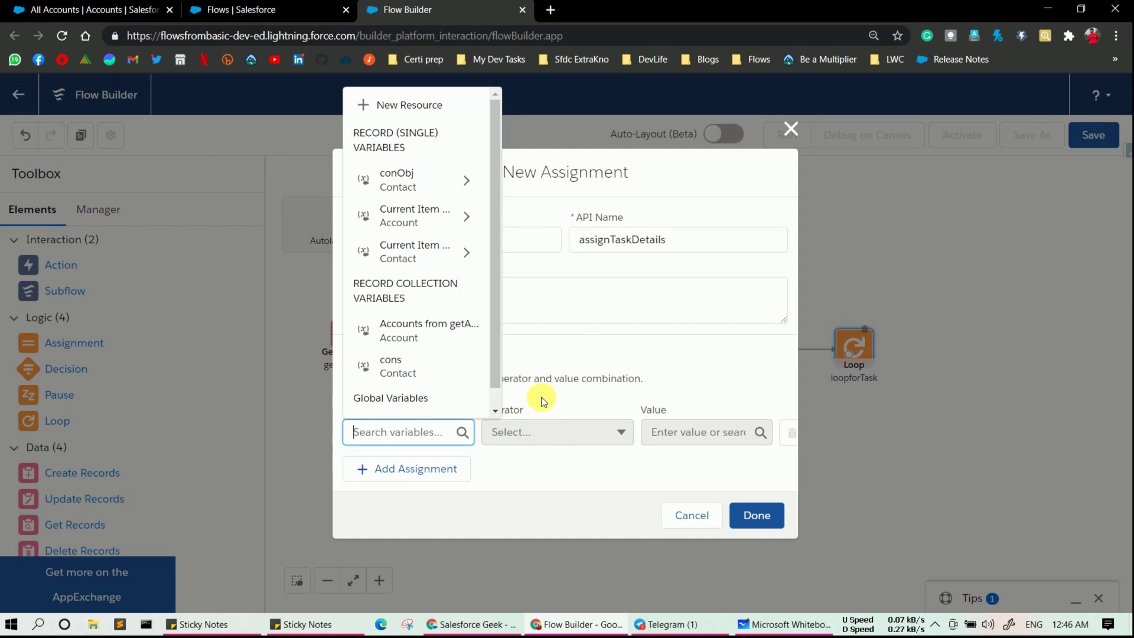
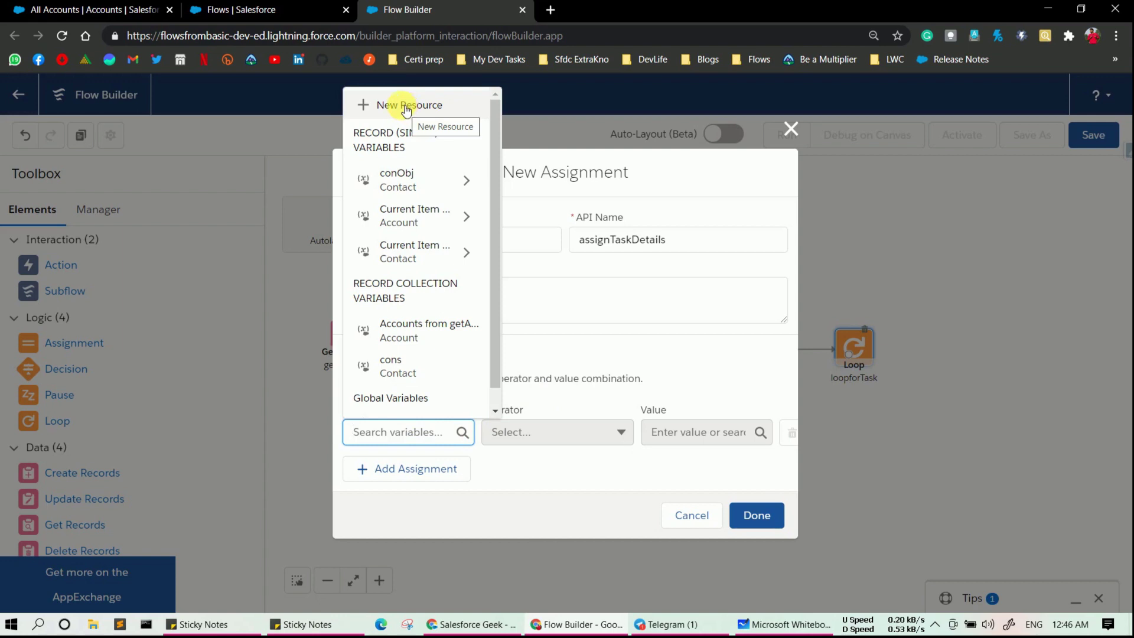
- Create a Record variable named taskObj with object Task for the first assignment row
{"action": "left_click", "coordinate": [403, 111]}
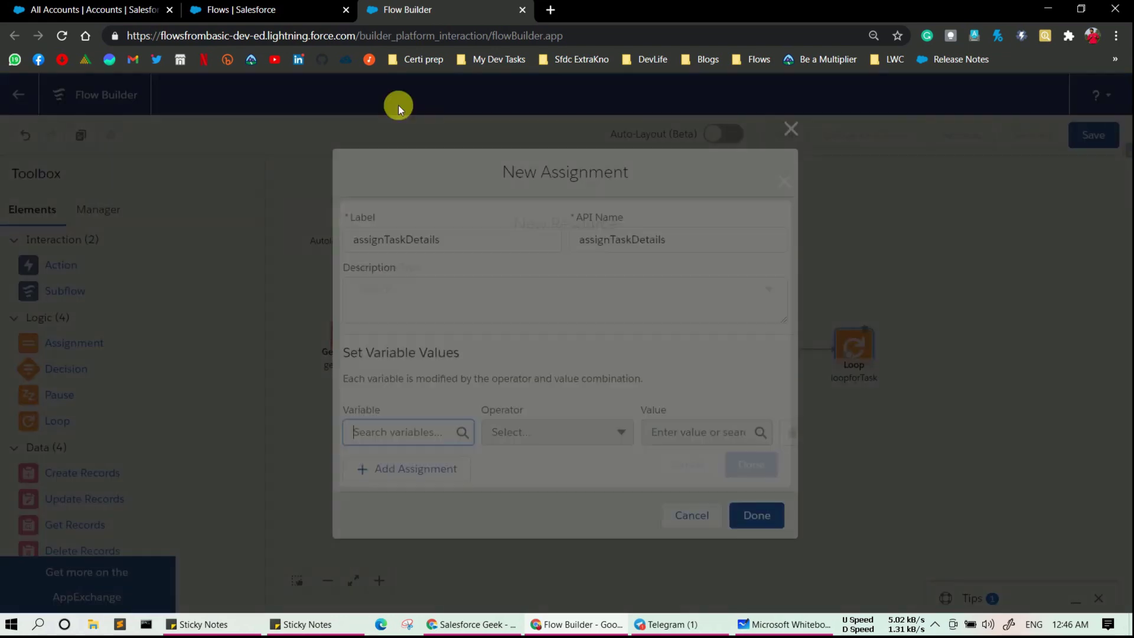
{"action": "left_click", "coordinate": [431, 283]}
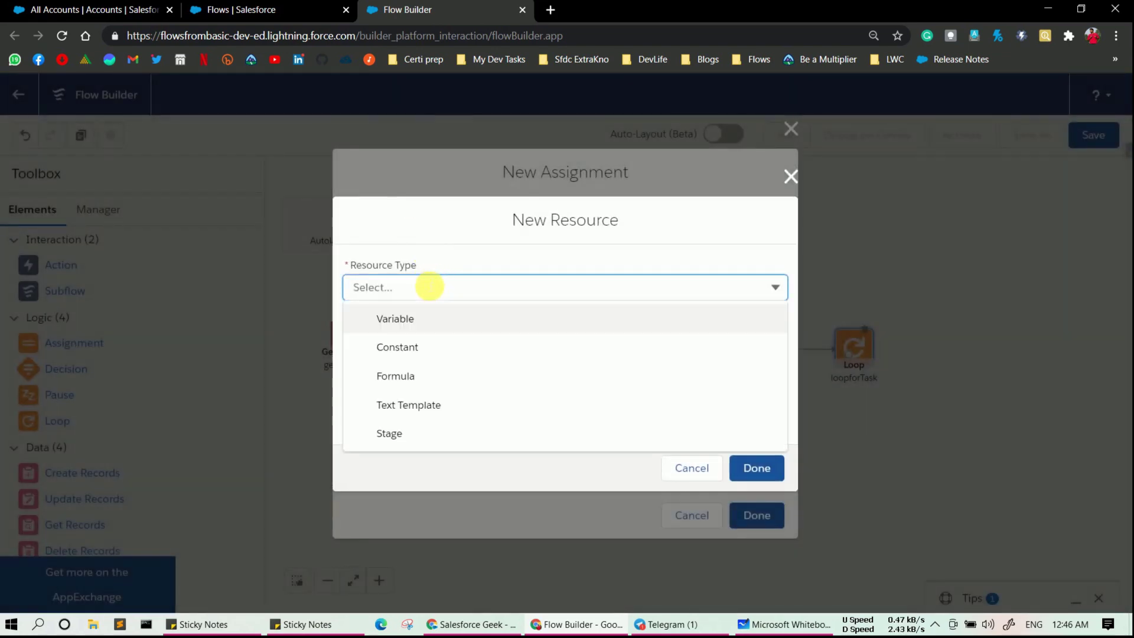
{"action": "left_click", "coordinate": [425, 322]}
{"action": "left_click", "coordinate": [428, 319]}
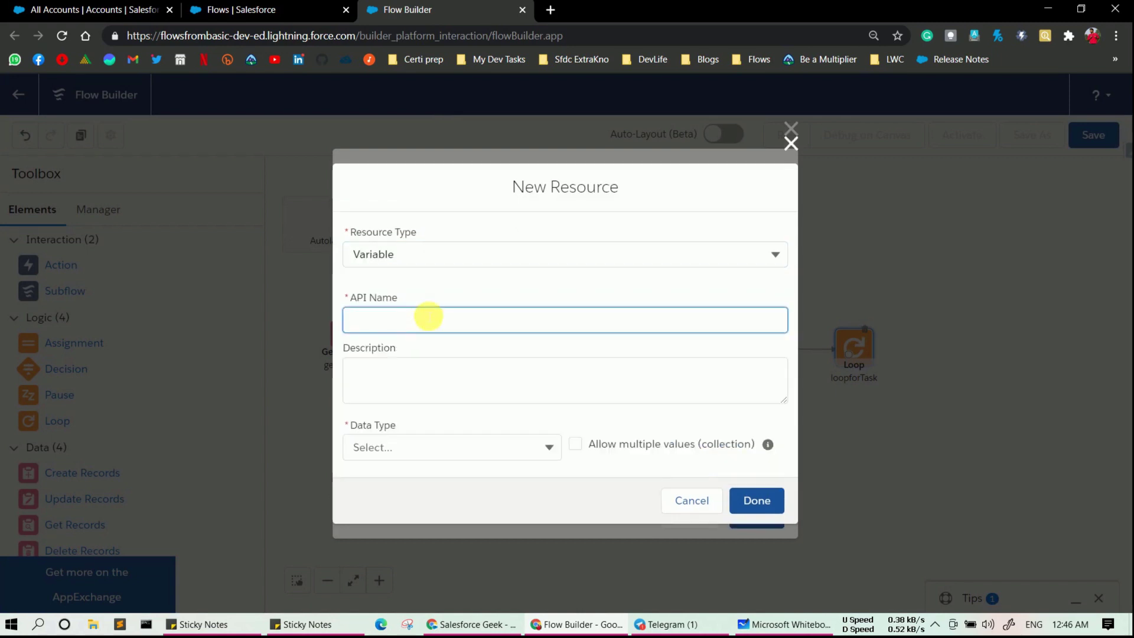
{"action": "type", "text": "taskObj"}
{"action": "left_click", "coordinate": [379, 460]}
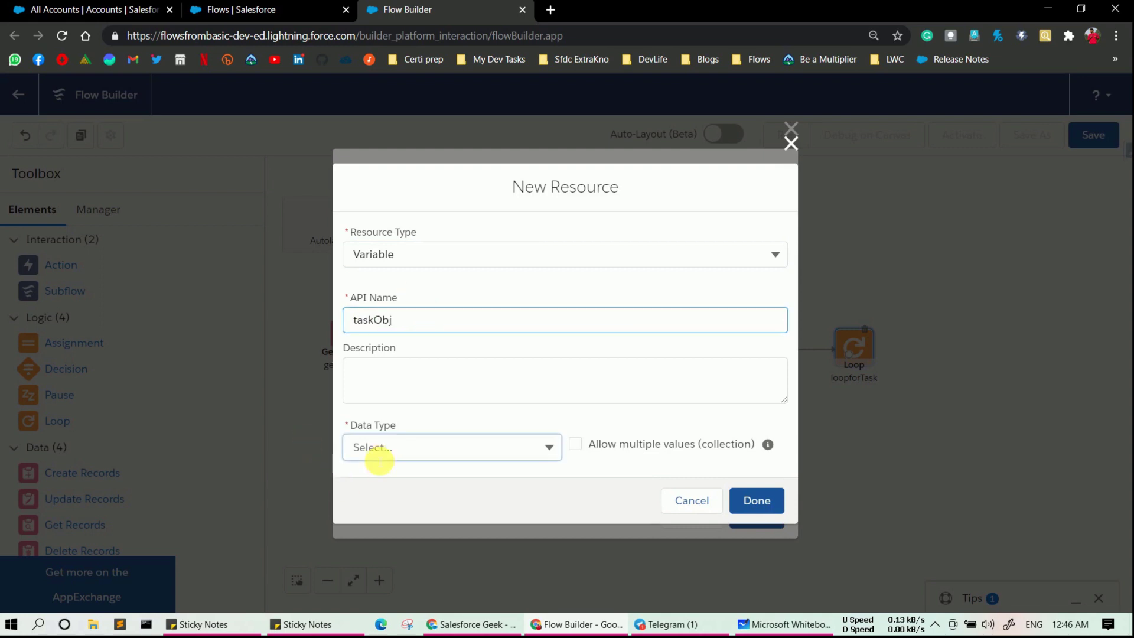
{"action": "left_click", "coordinate": [385, 187]}
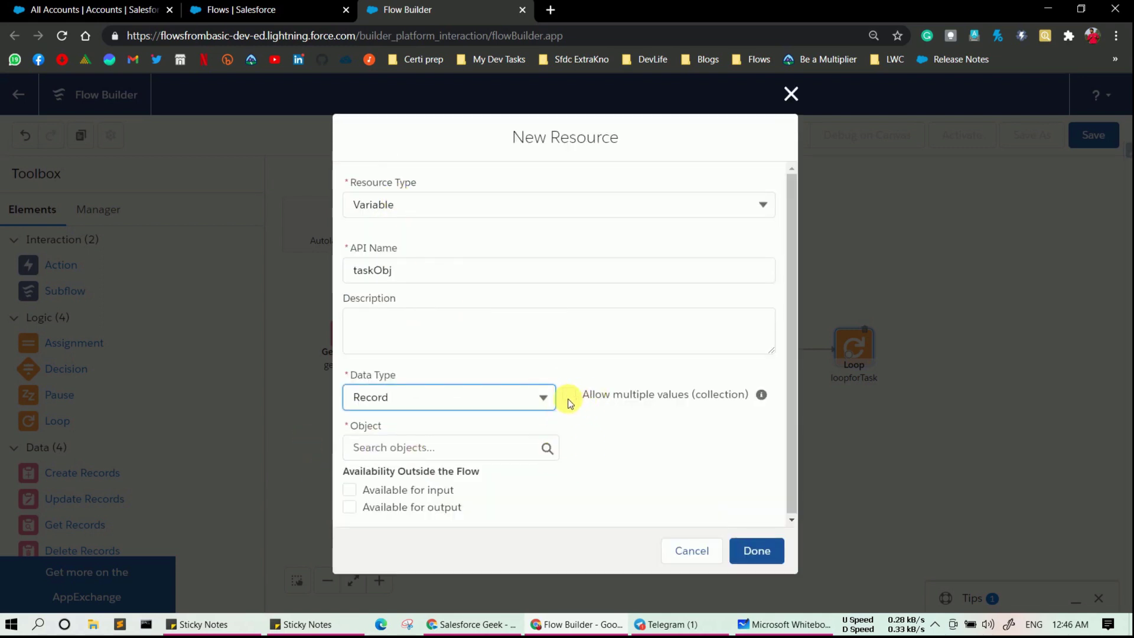
{"action": "left_click", "coordinate": [431, 449]}
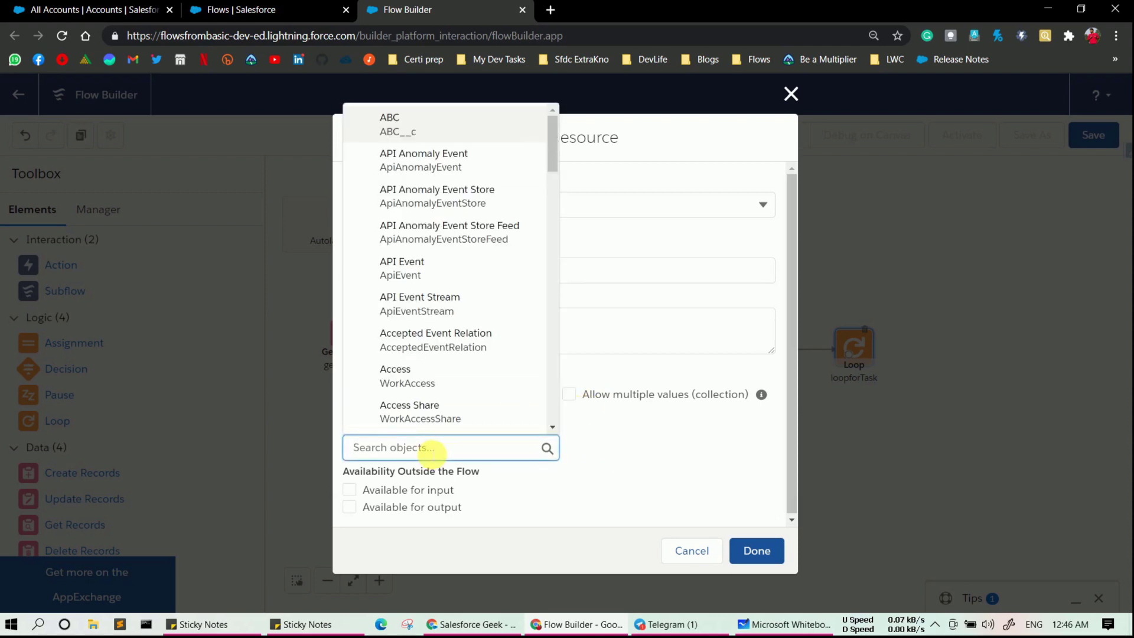
{"action": "type", "text": "Task"}
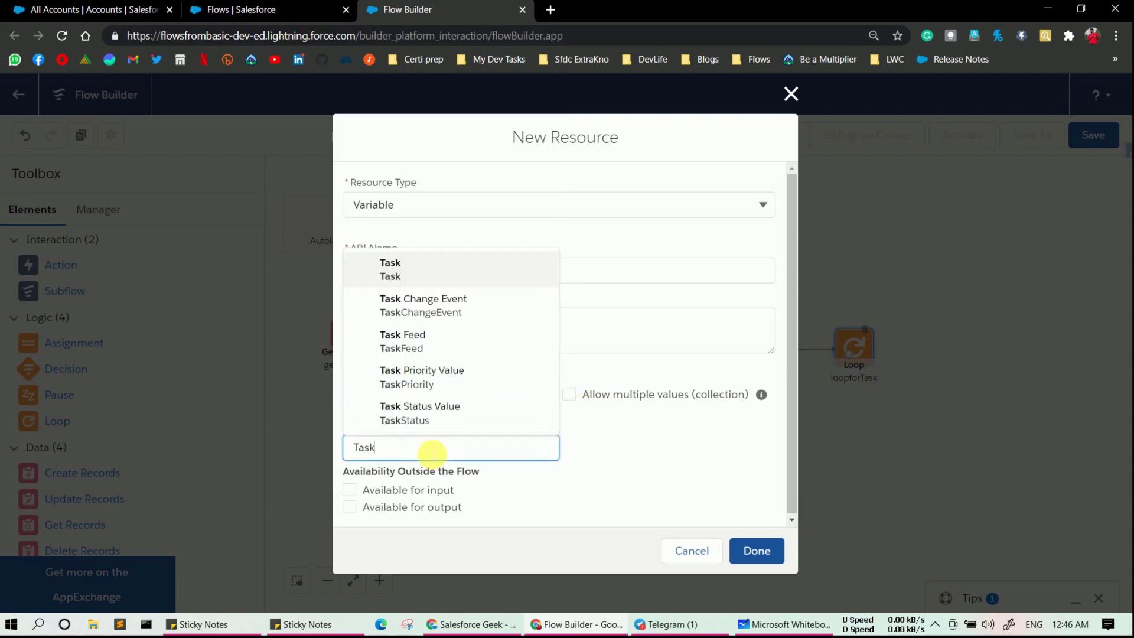
{"action": "left_click", "coordinate": [423, 278]}
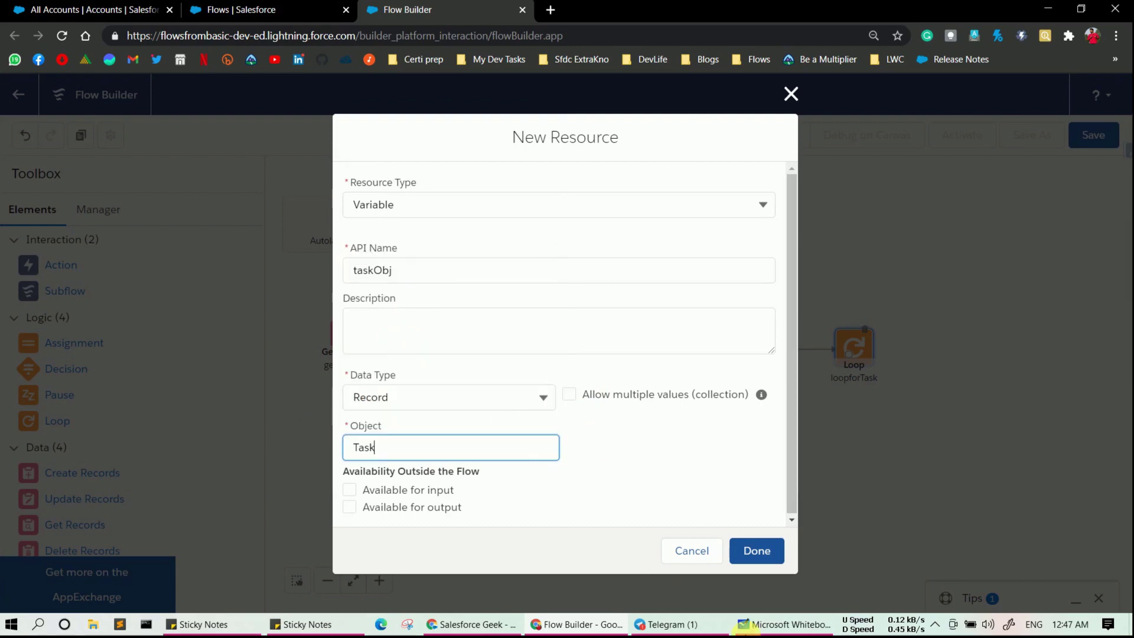
{"action": "left_click", "coordinate": [757, 550]}
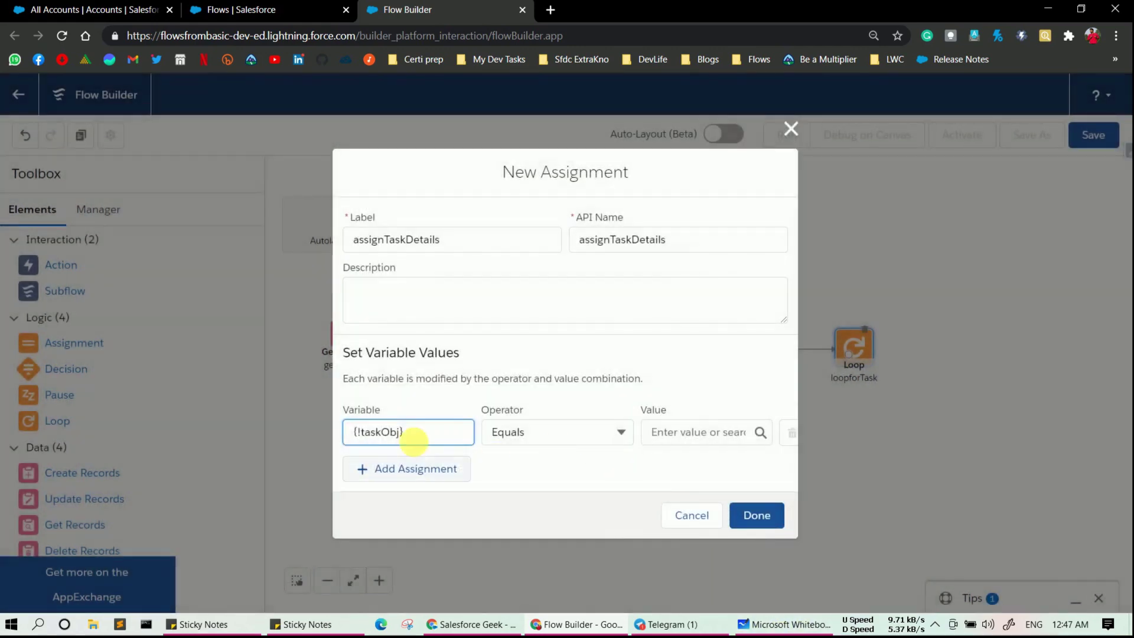
- Set {!taskObj.OwnerId} Equals the global variable $User.Id
{"action": "left_click", "coordinate": [407, 434]}
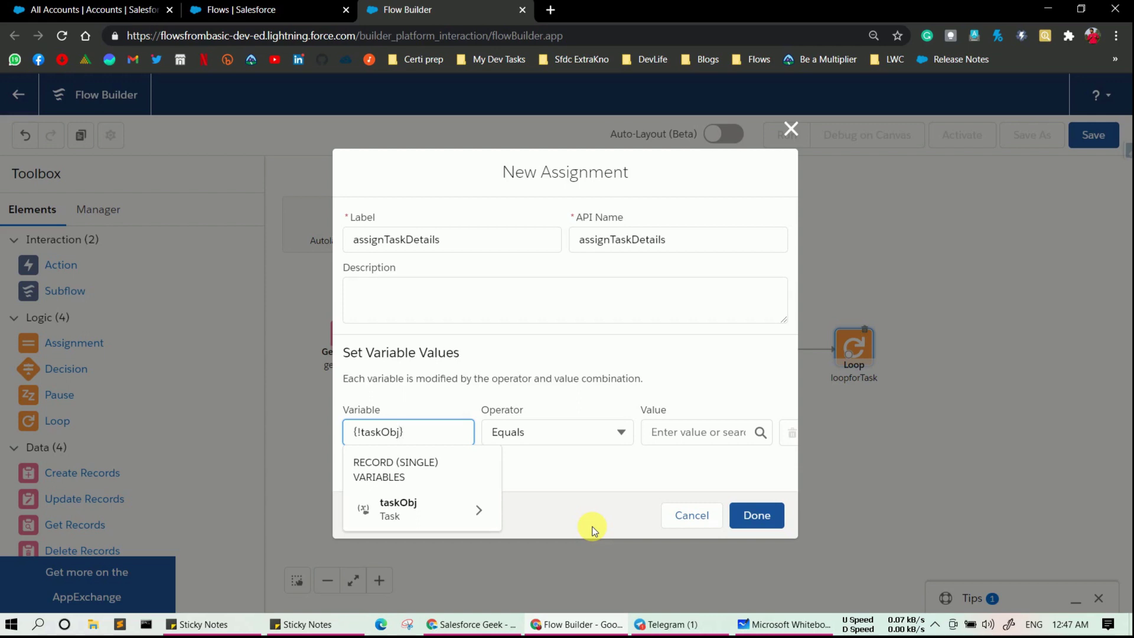
{"action": "type", "text": "."}
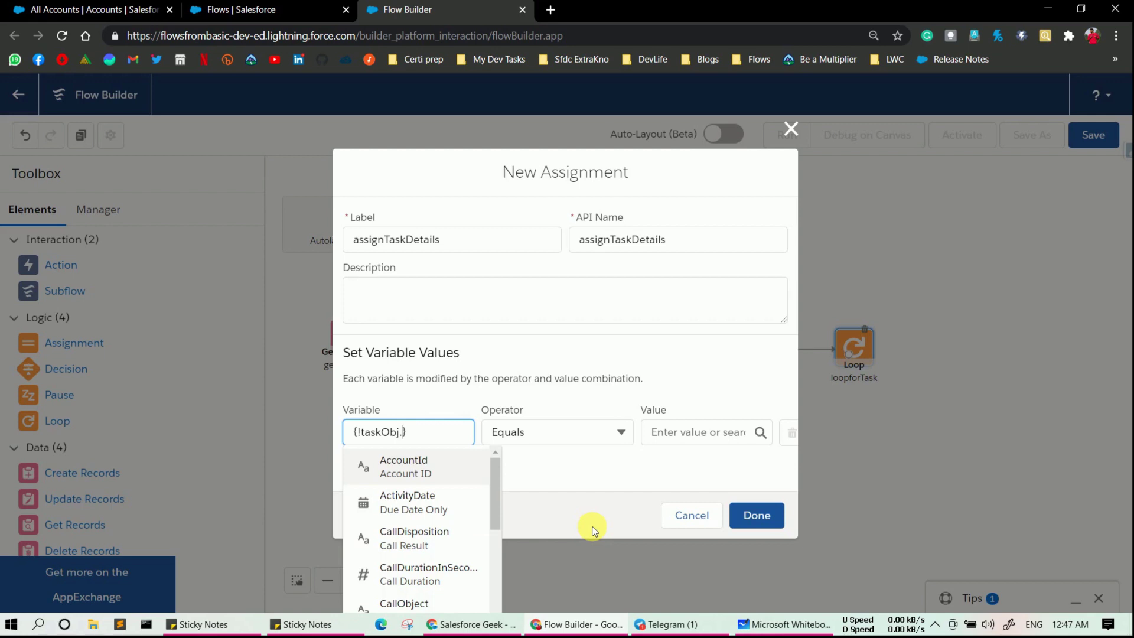
{"action": "type", "text": "Own"}
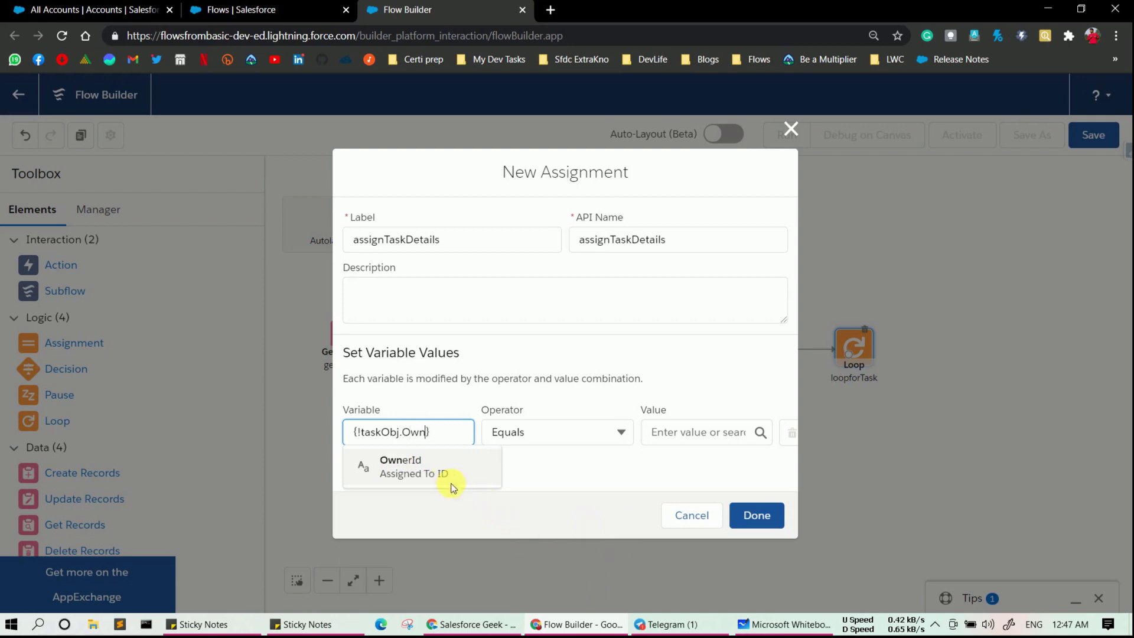
{"action": "left_click", "coordinate": [441, 466]}
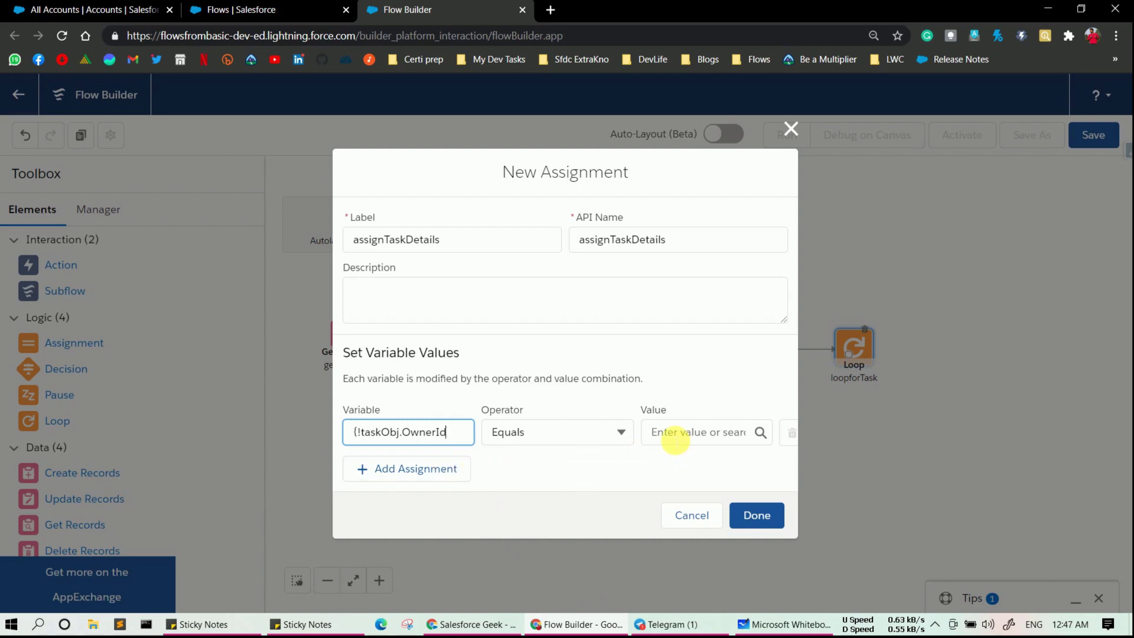
{"action": "left_click", "coordinate": [682, 438]}
{"action": "left_click_drag", "start_coordinate": [793, 148], "coordinate": [807, 366]}
{"action": "left_click", "coordinate": [806, 366]}
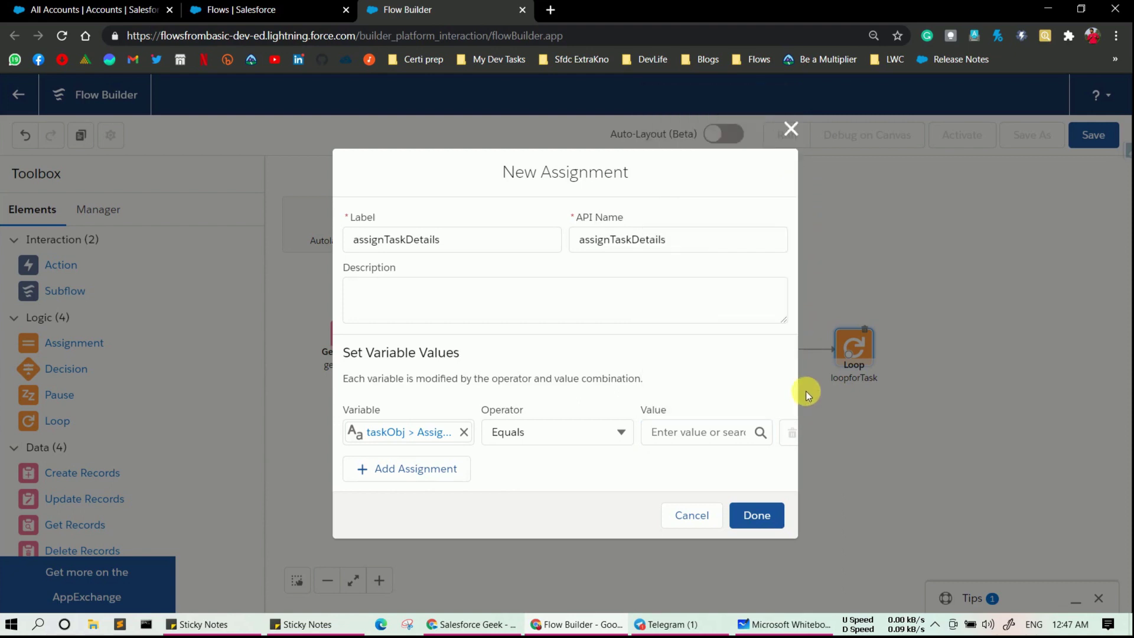
{"action": "left_click", "coordinate": [724, 433]}
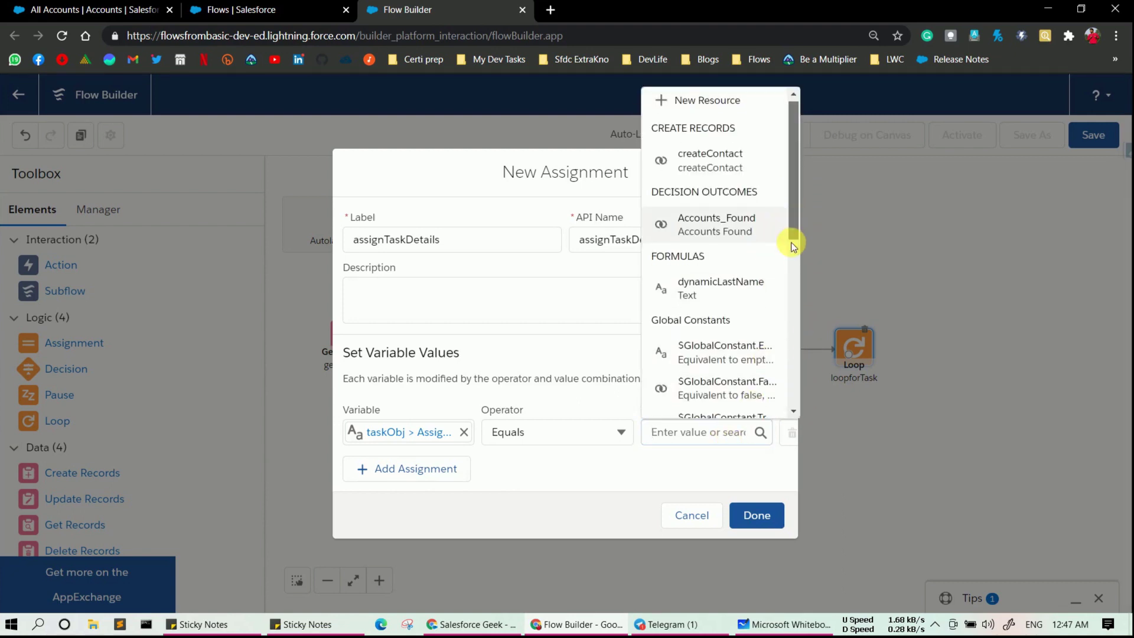
{"action": "left_click_drag", "start_coordinate": [790, 243], "coordinate": [791, 384]}
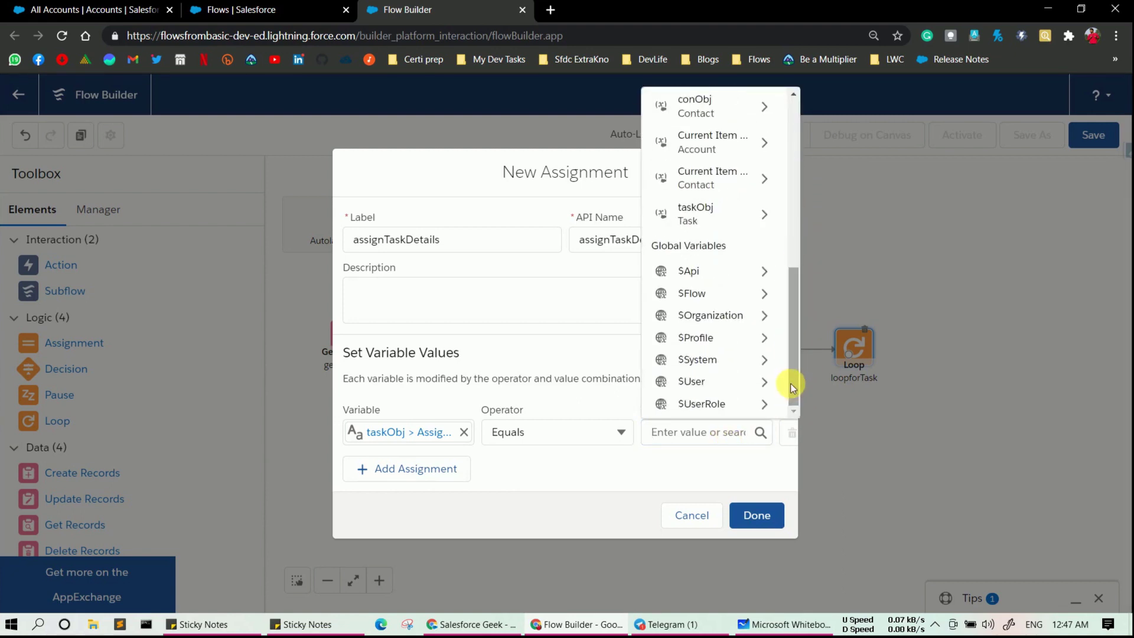
{"action": "left_click", "coordinate": [735, 389]}
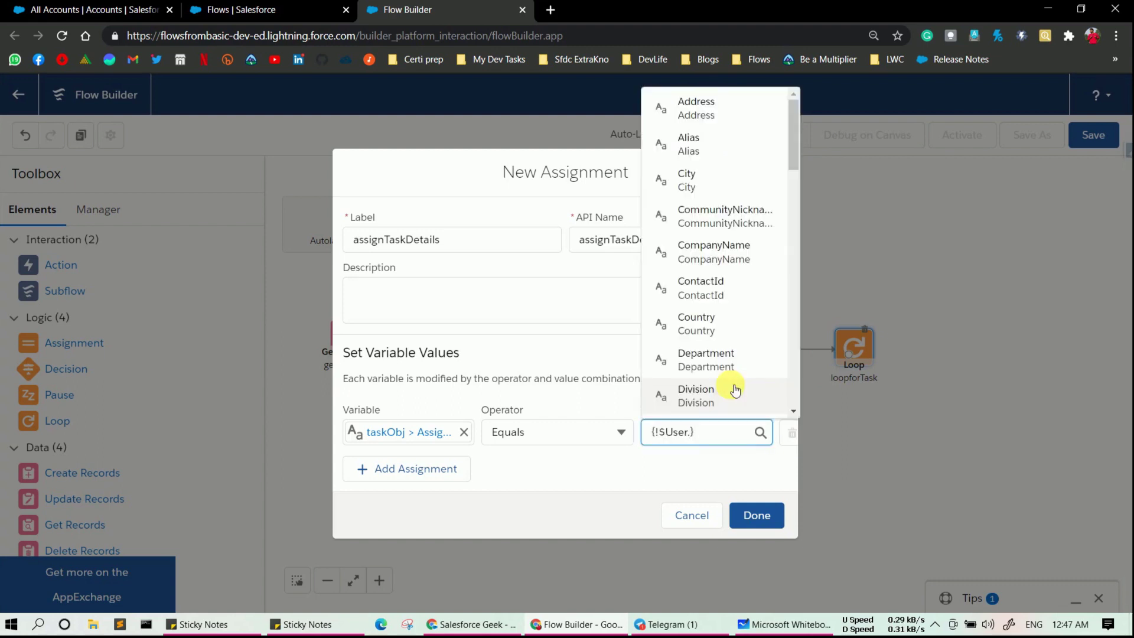
{"action": "type", "text": "Id"}
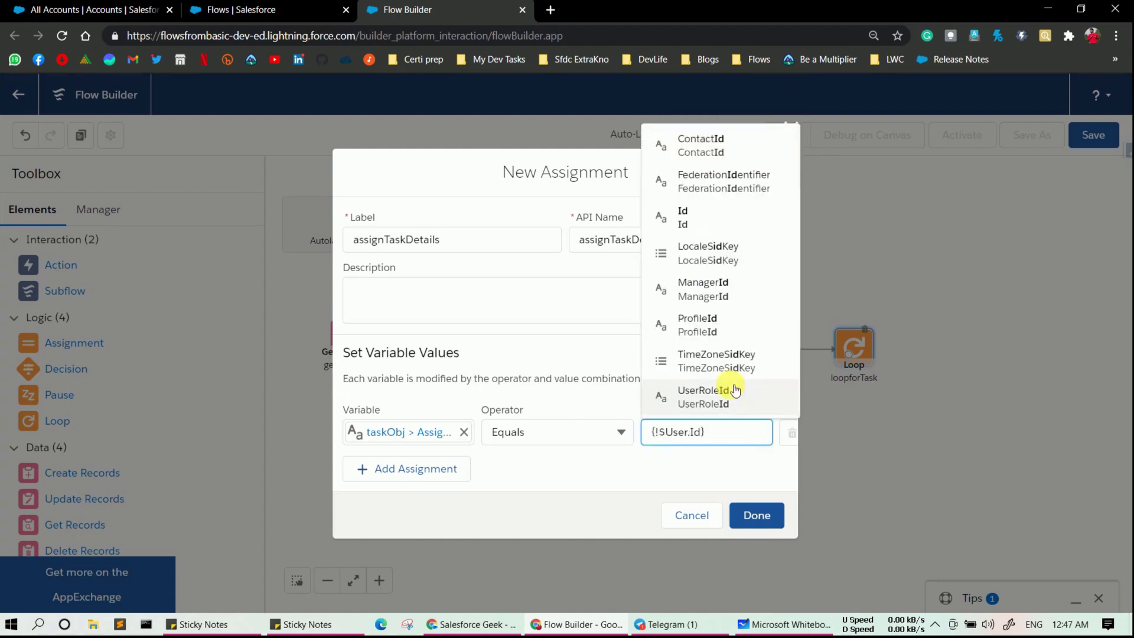
{"action": "left_click", "coordinate": [672, 223]}
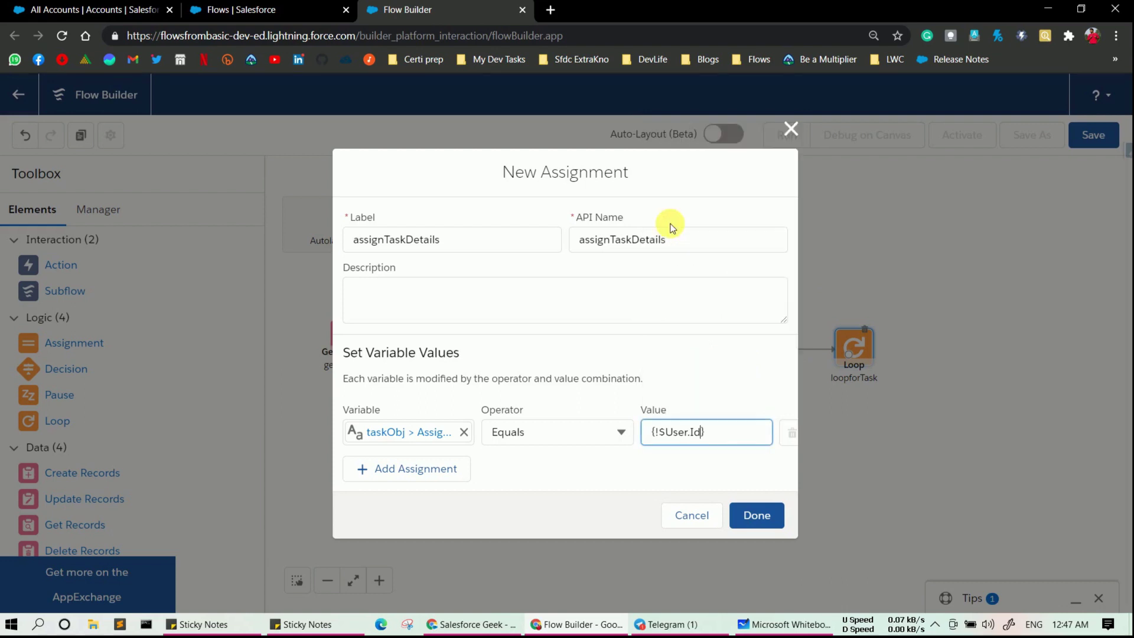
{"action": "left_click", "coordinate": [586, 474]}
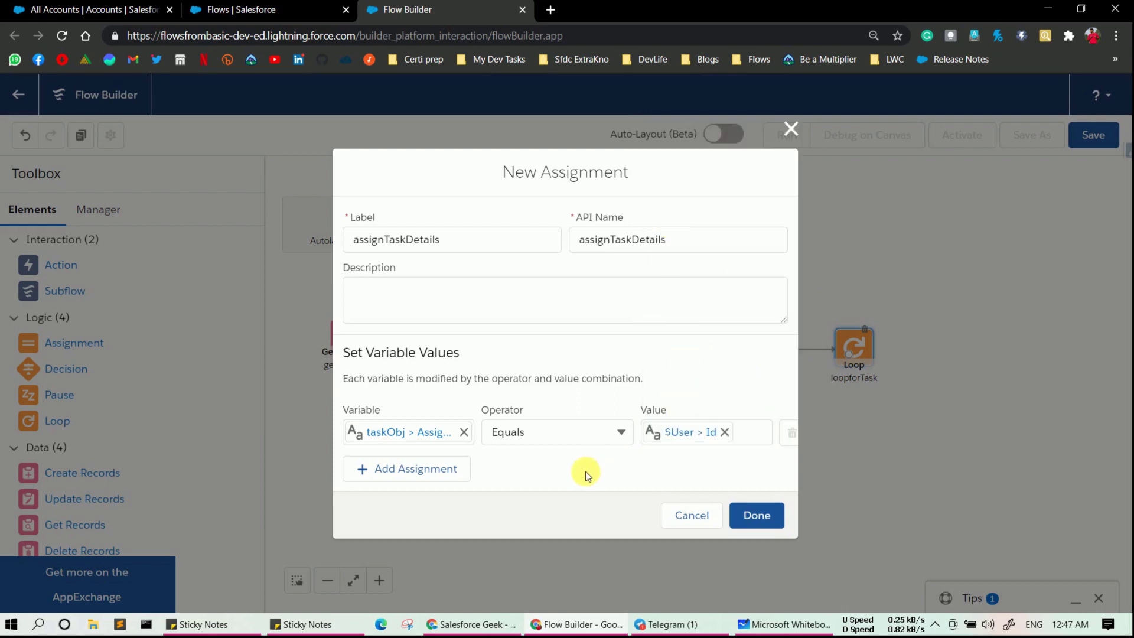
- Add a second row setting taskObj.Status to Not Started
{"action": "left_click", "coordinate": [392, 476]}
{"action": "left_click", "coordinate": [387, 459]}
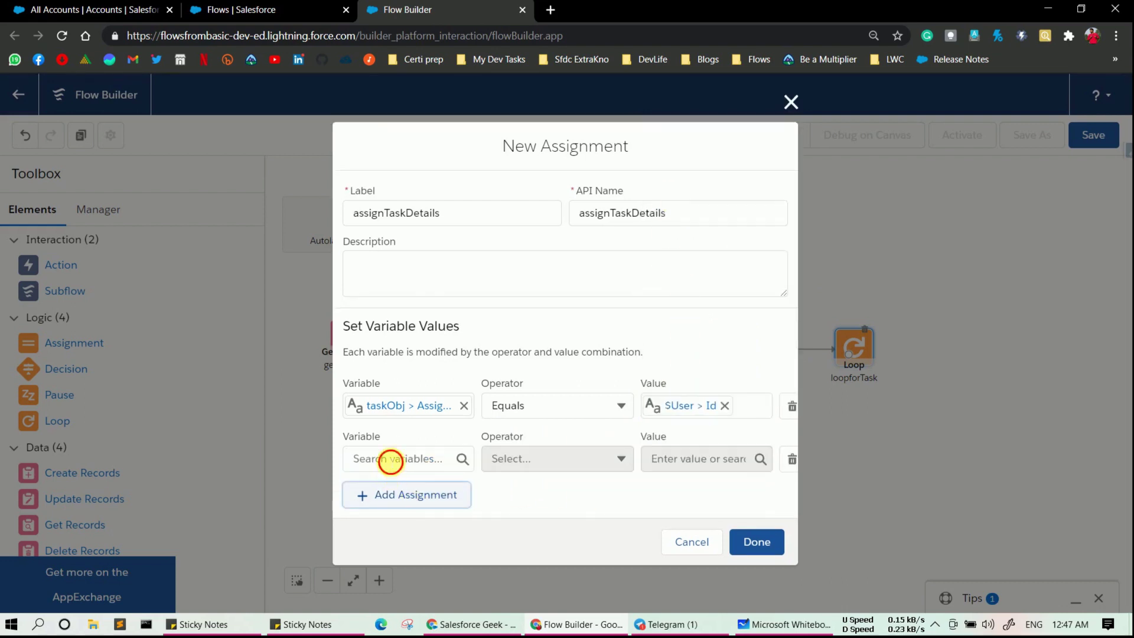
{"action": "type", "text": "task"}
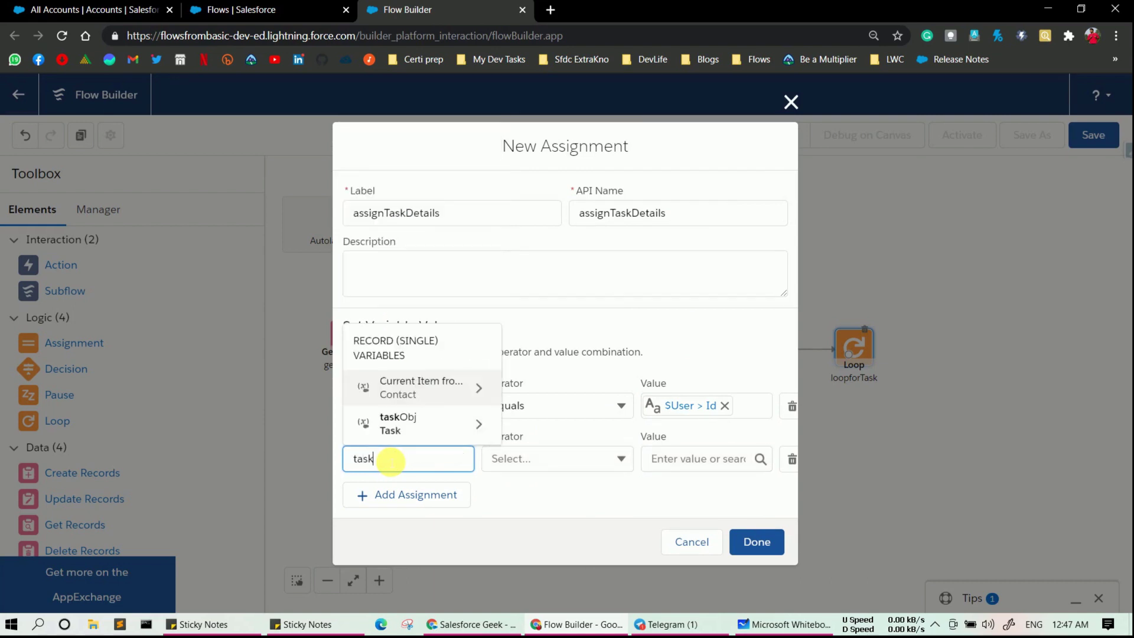
{"action": "left_click", "coordinate": [396, 428]}
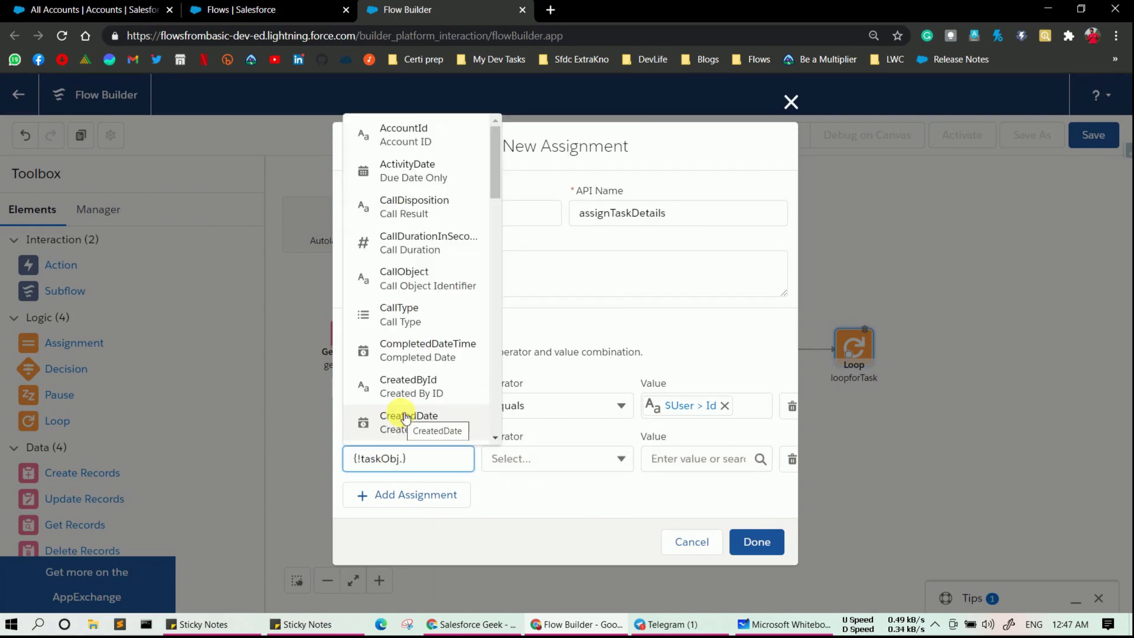
{"action": "type", "text": "Stat"}
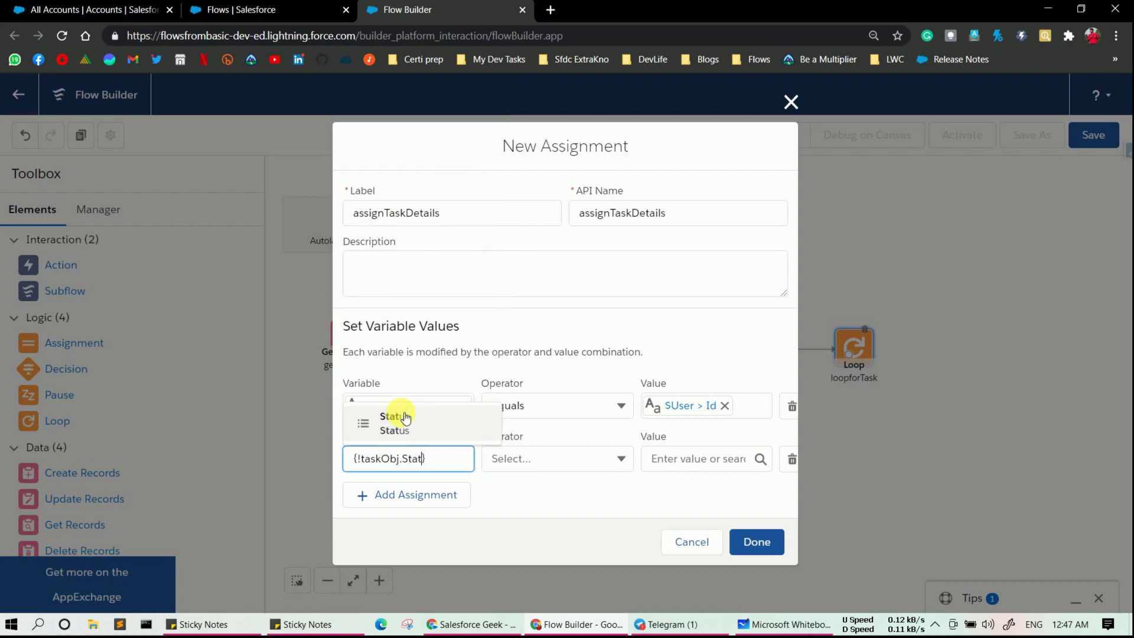
{"action": "left_click", "coordinate": [406, 418]}
{"action": "left_click", "coordinate": [683, 460]}
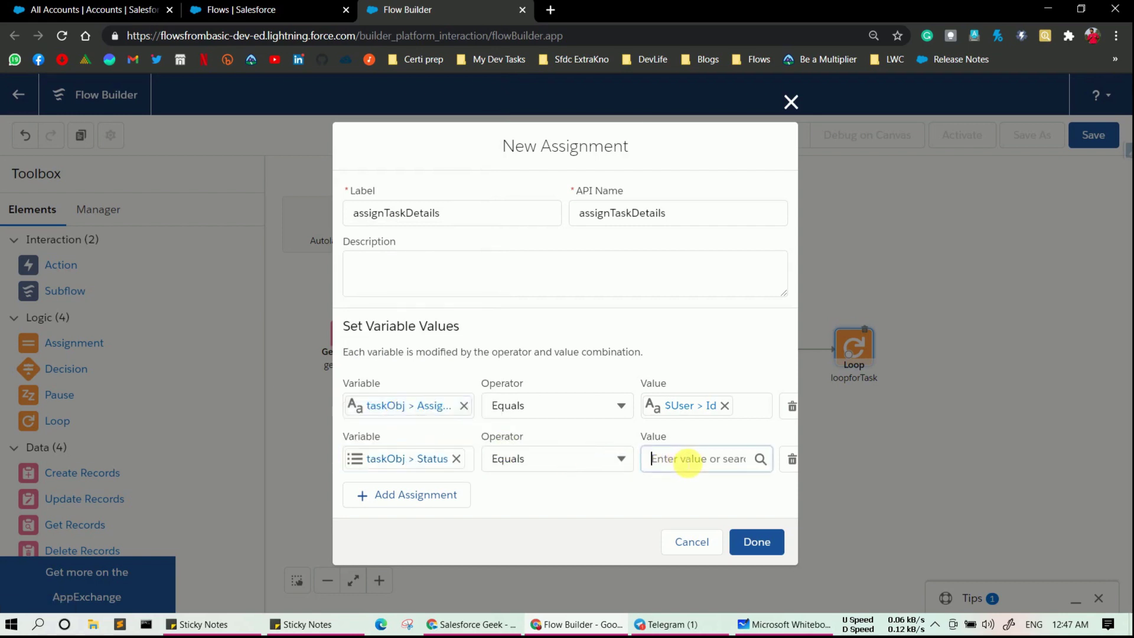
{"action": "left_click", "coordinate": [727, 192]}
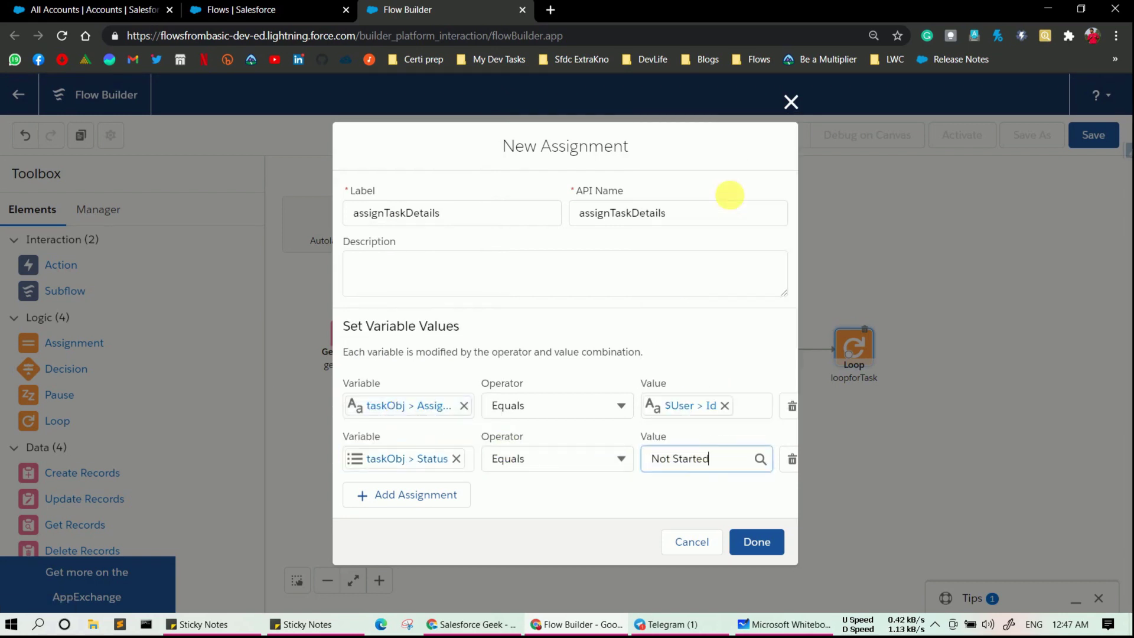
- Add a third row setting taskObj.Subject to 'This Task is created from Salesforce Flow'
{"action": "left_click", "coordinate": [420, 492]}
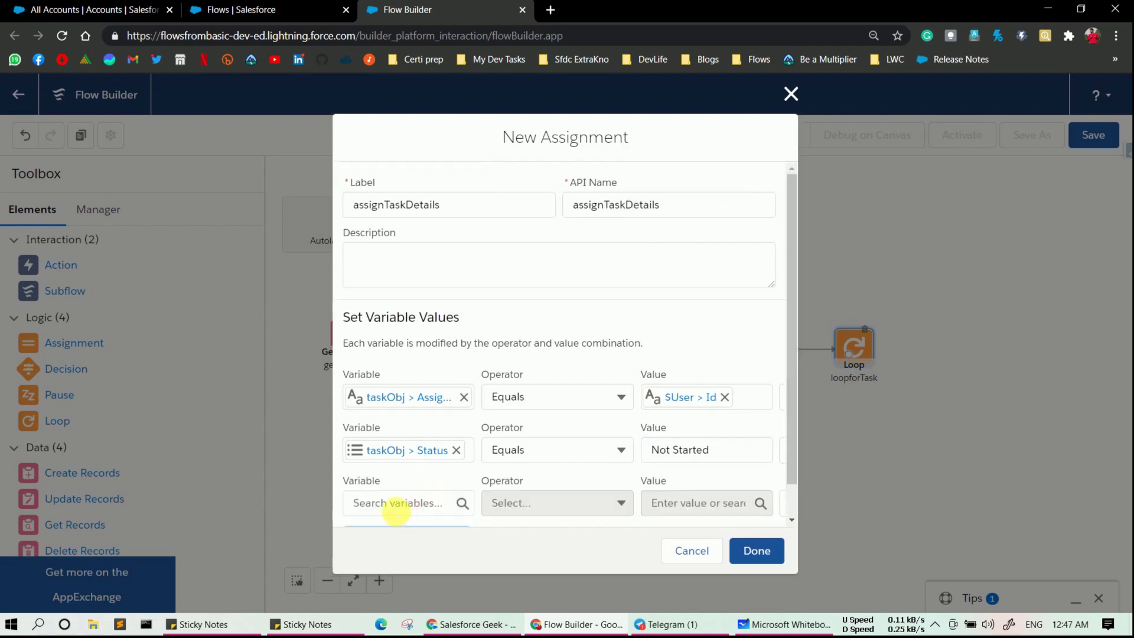
{"action": "left_click", "coordinate": [394, 507]}
{"action": "type", "text": "task"}
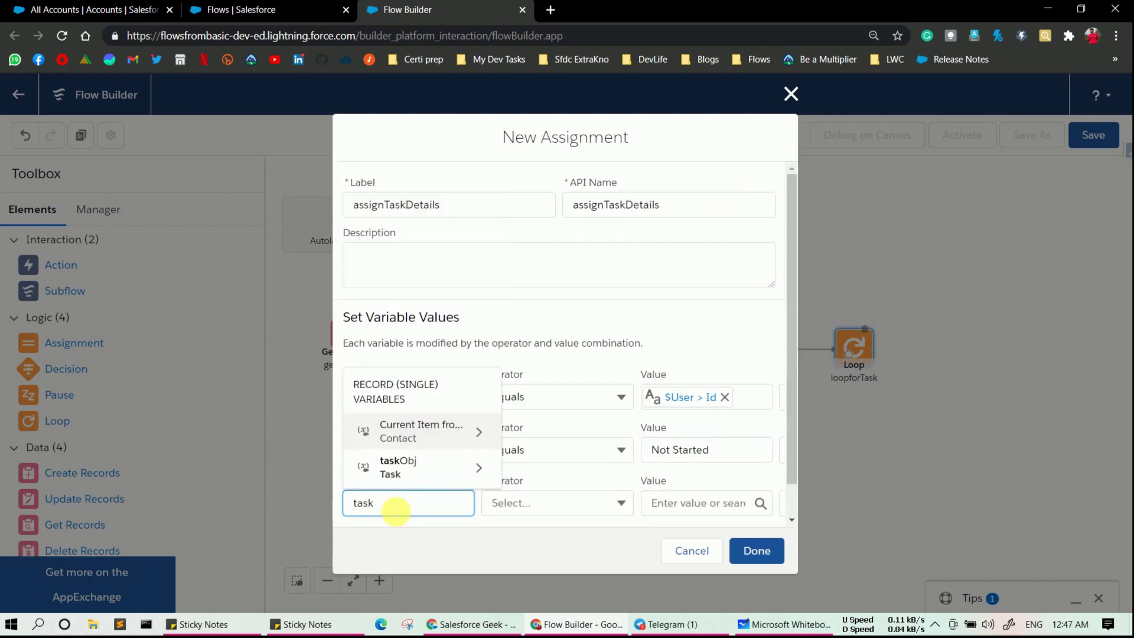
{"action": "left_click", "coordinate": [392, 471]}
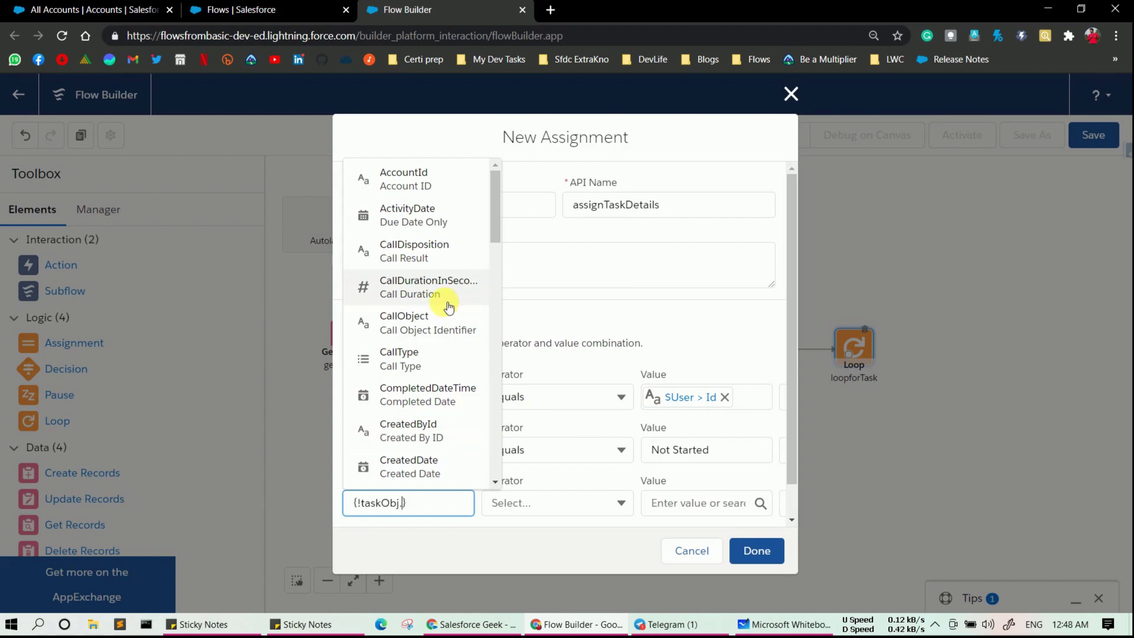
{"action": "type", "text": "sub"}
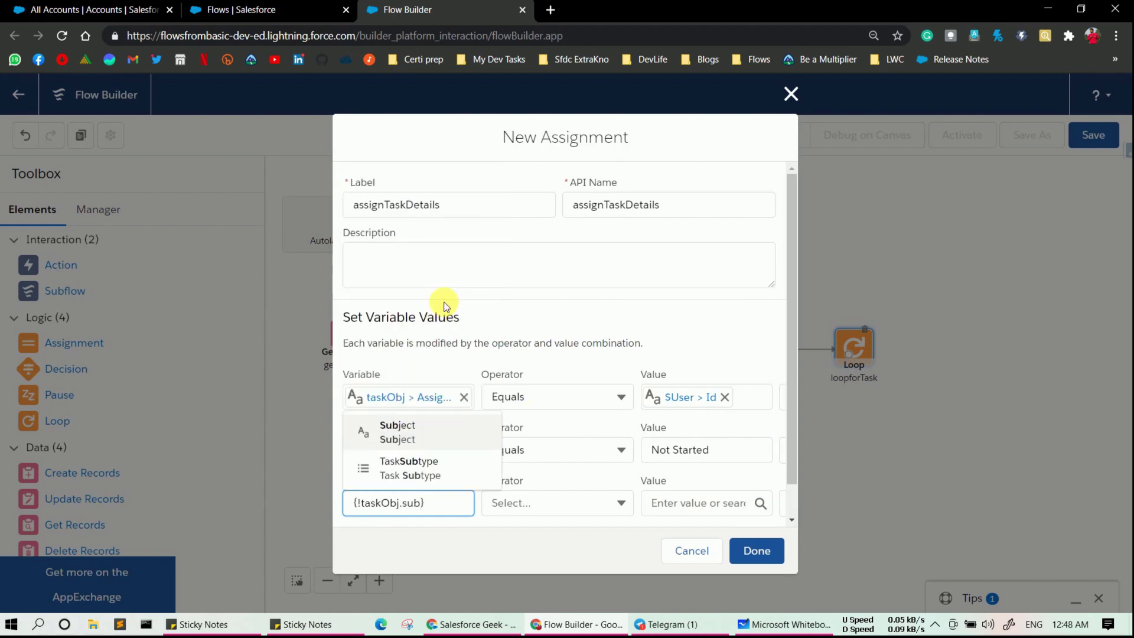
{"action": "left_click", "coordinate": [414, 428]}
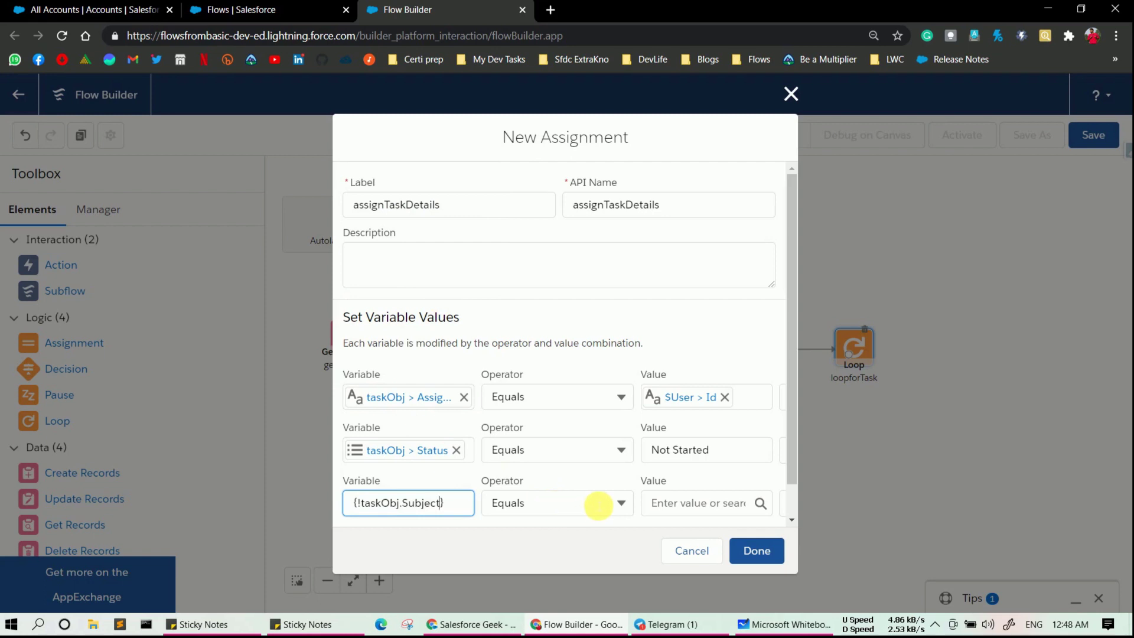
{"action": "left_click", "coordinate": [673, 514]}
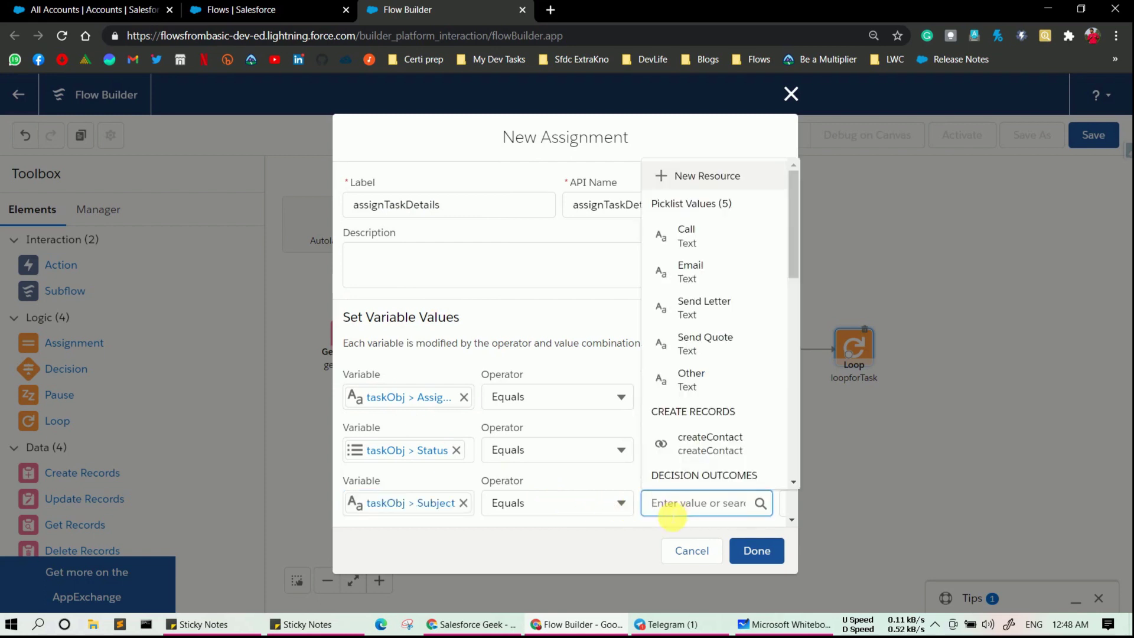
{"action": "type", "text": "This"}
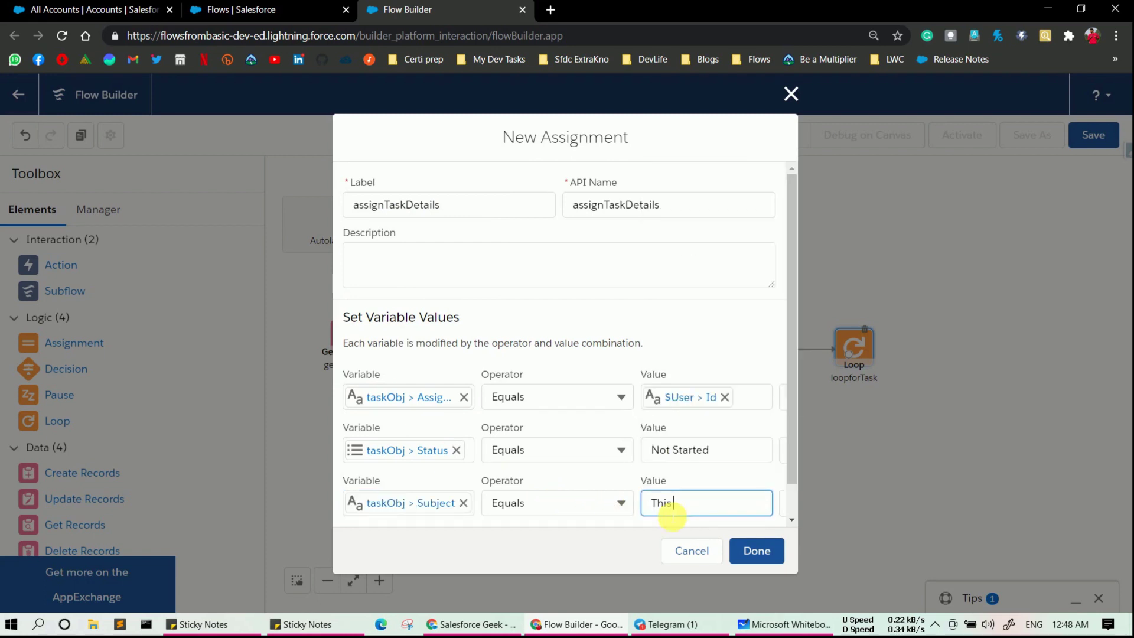
{"action": "type", "text": " Task is created fro"}
{"action": "type", "text": "m Salesforc"}
{"action": "type", "text": "e Flow"}
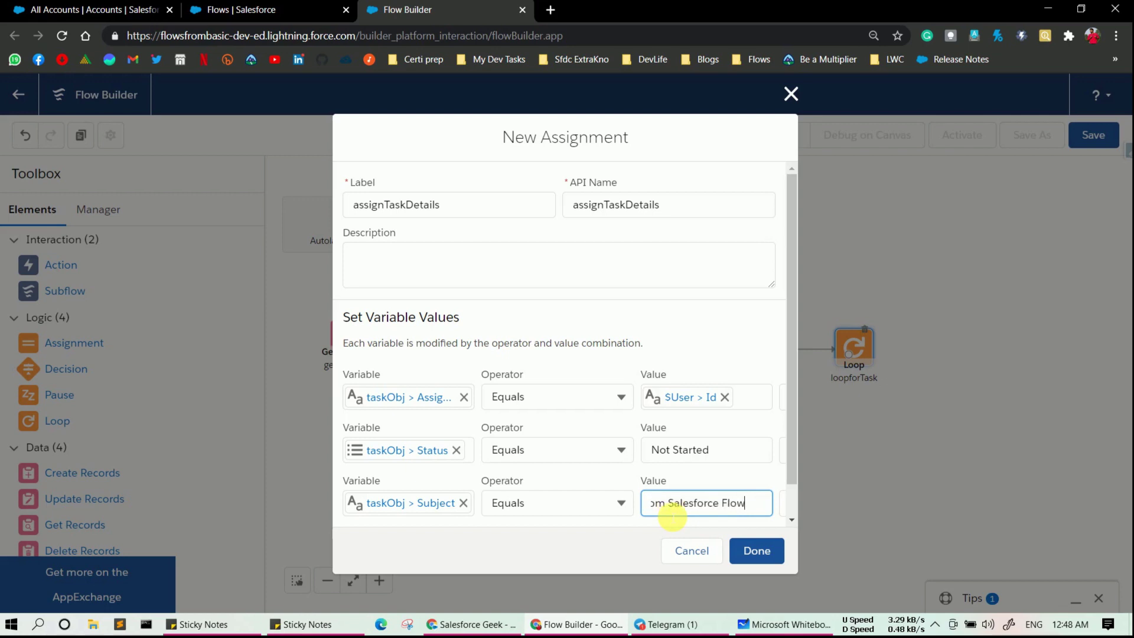
{"action": "left_click_drag", "start_coordinate": [795, 274], "coordinate": [792, 350]}
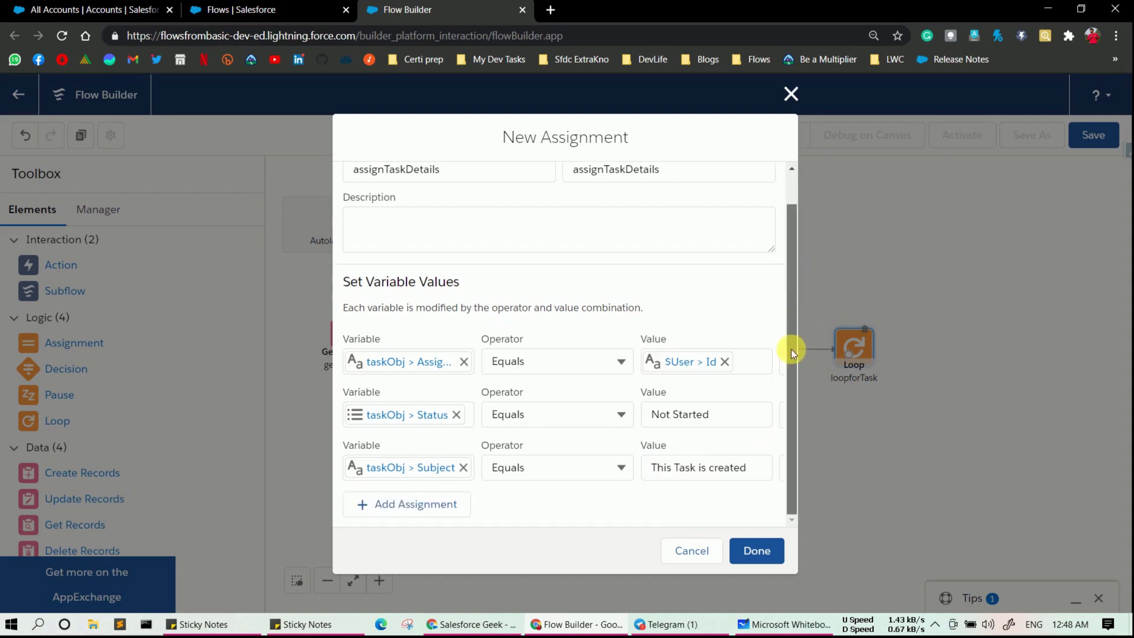
- Add a fourth row setting taskObj.Priority to High
{"action": "left_click", "coordinate": [385, 505]}
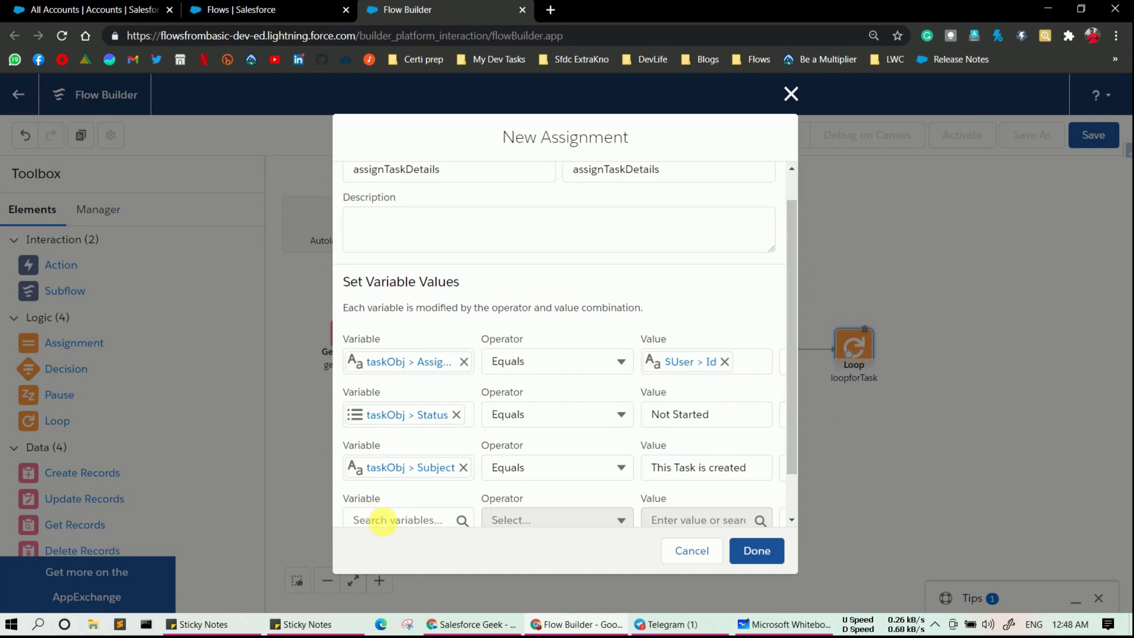
{"action": "left_click", "coordinate": [383, 523]}
{"action": "type", "text": "tas"}
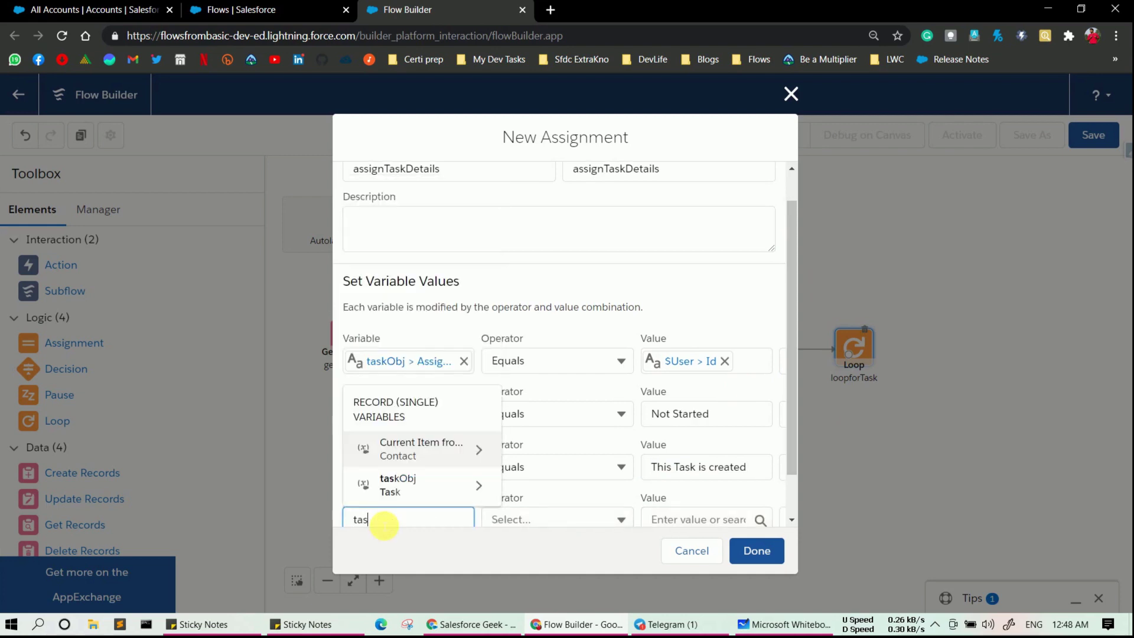
{"action": "left_click", "coordinate": [435, 483]}
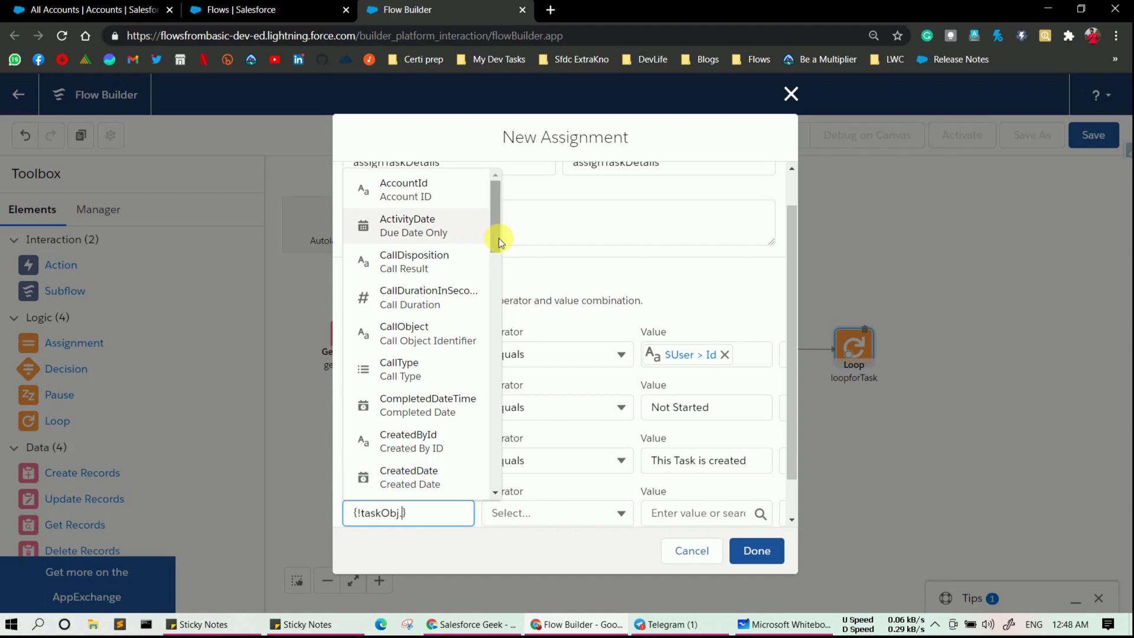
{"action": "type", "text": "pr"}
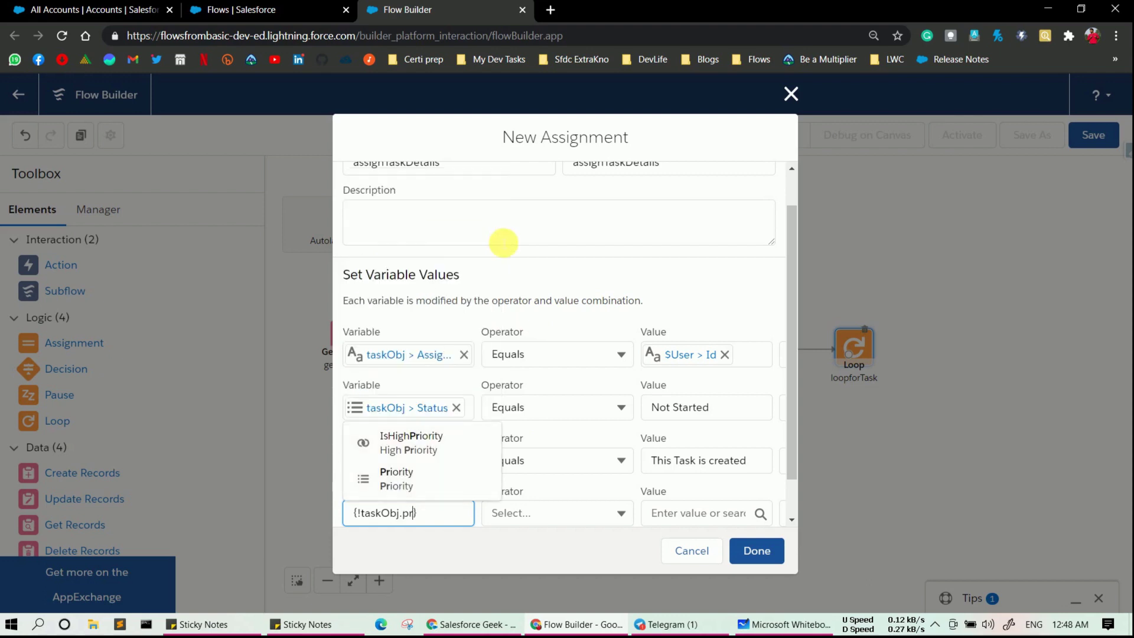
{"action": "left_click", "coordinate": [476, 478]}
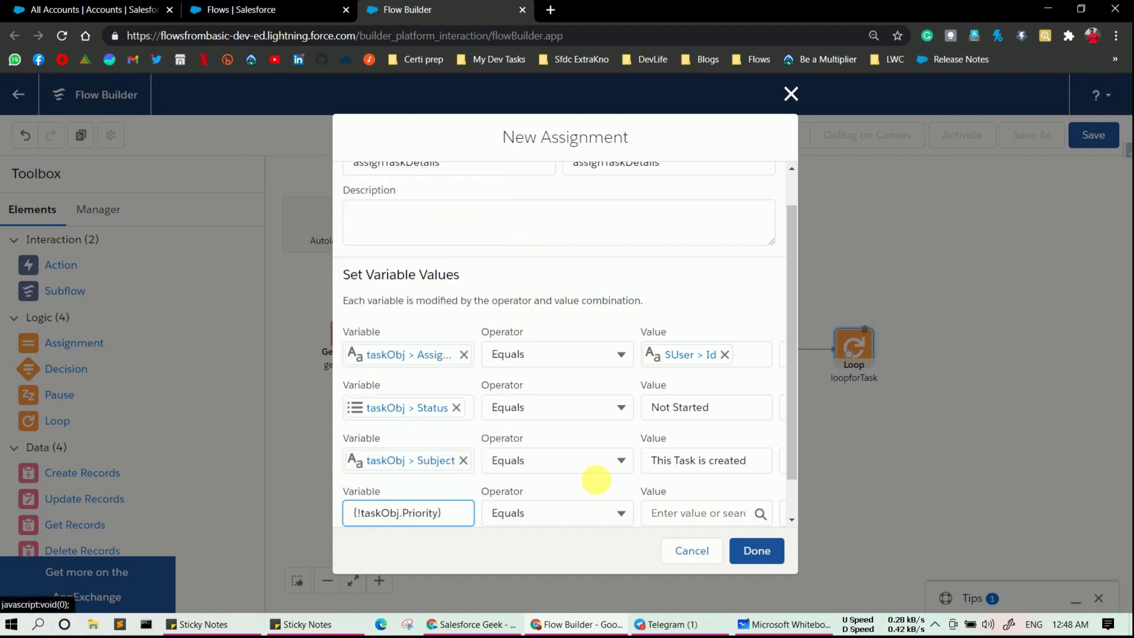
{"action": "left_click", "coordinate": [678, 514]}
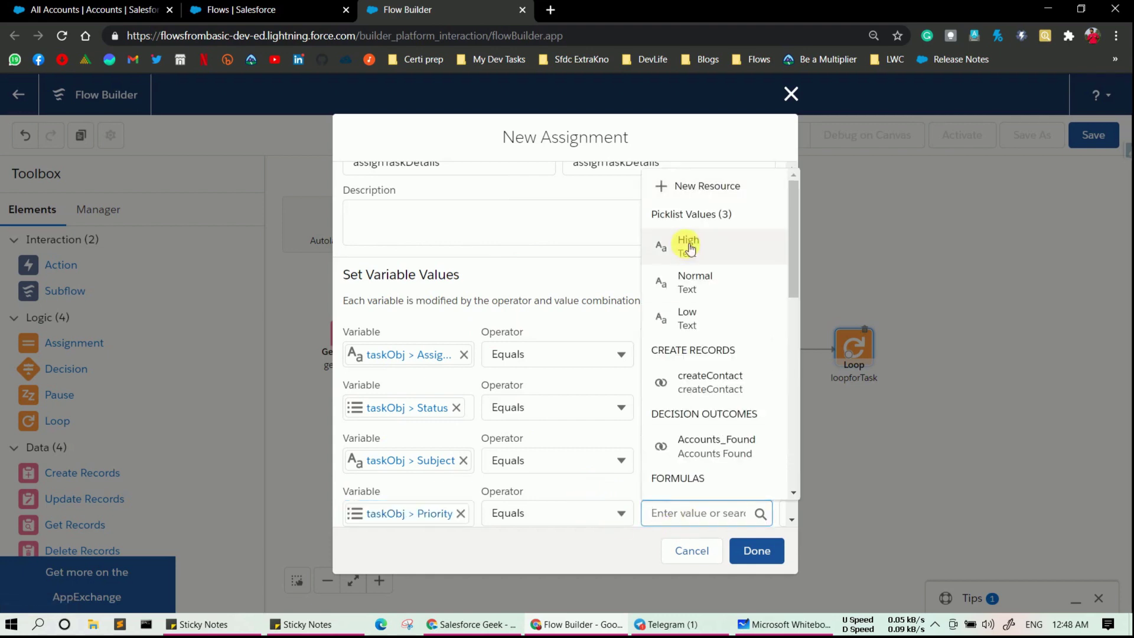
{"action": "left_click", "coordinate": [689, 247]}
{"action": "left_click_drag", "start_coordinate": [797, 280], "coordinate": [796, 335]}
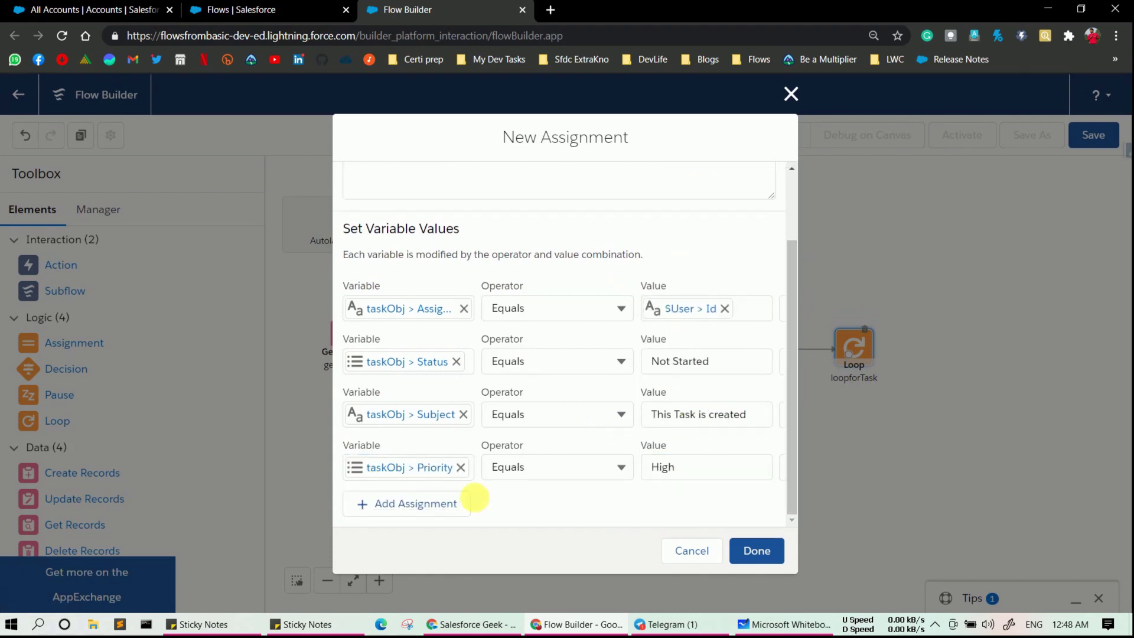
- Set taskObj.WhoId to {!loopforTask.Id} and save the assignTaskDetails assignment
{"action": "left_click", "coordinate": [407, 502]}
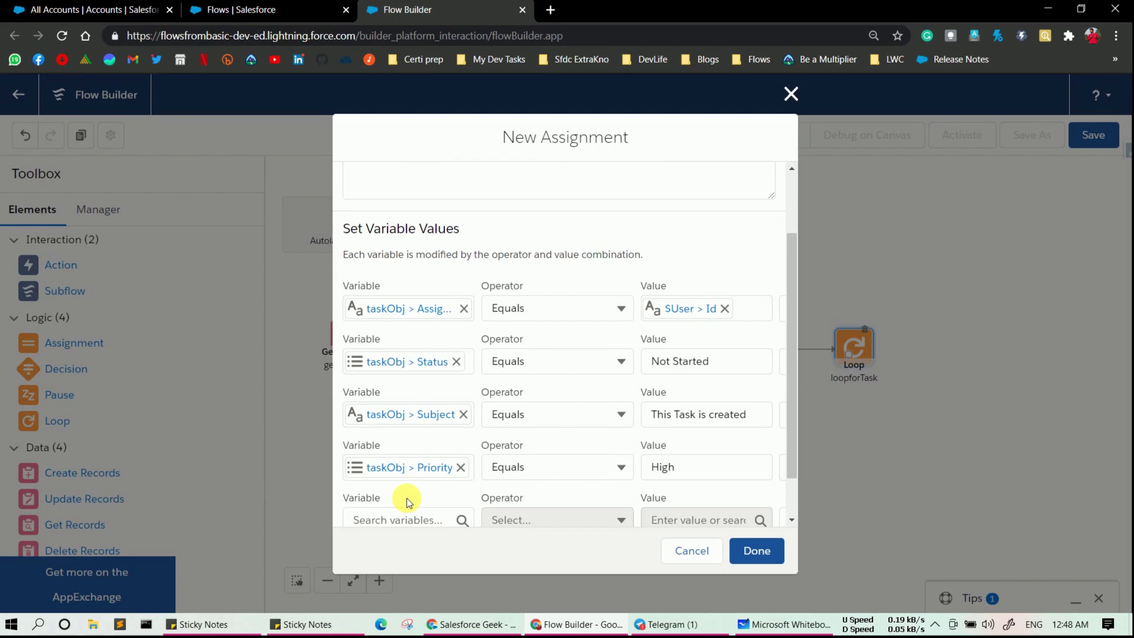
{"action": "scroll", "coordinate": [407, 502], "scroll_direction": "down", "scroll_amount": 1}
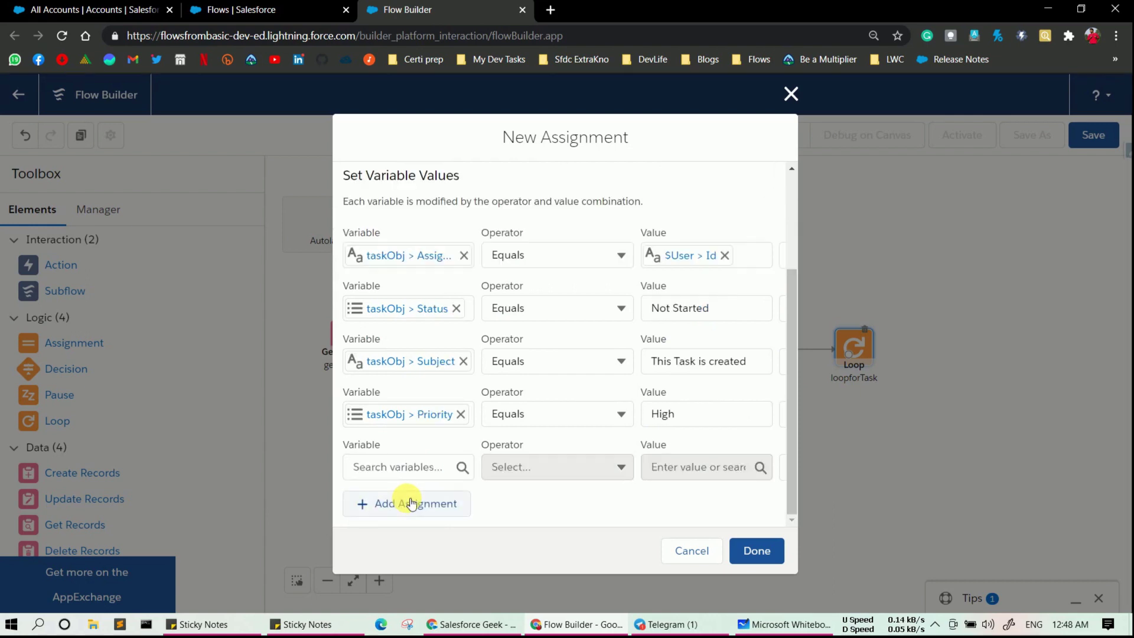
{"action": "left_click", "coordinate": [425, 468]}
{"action": "type", "text": "tas"}
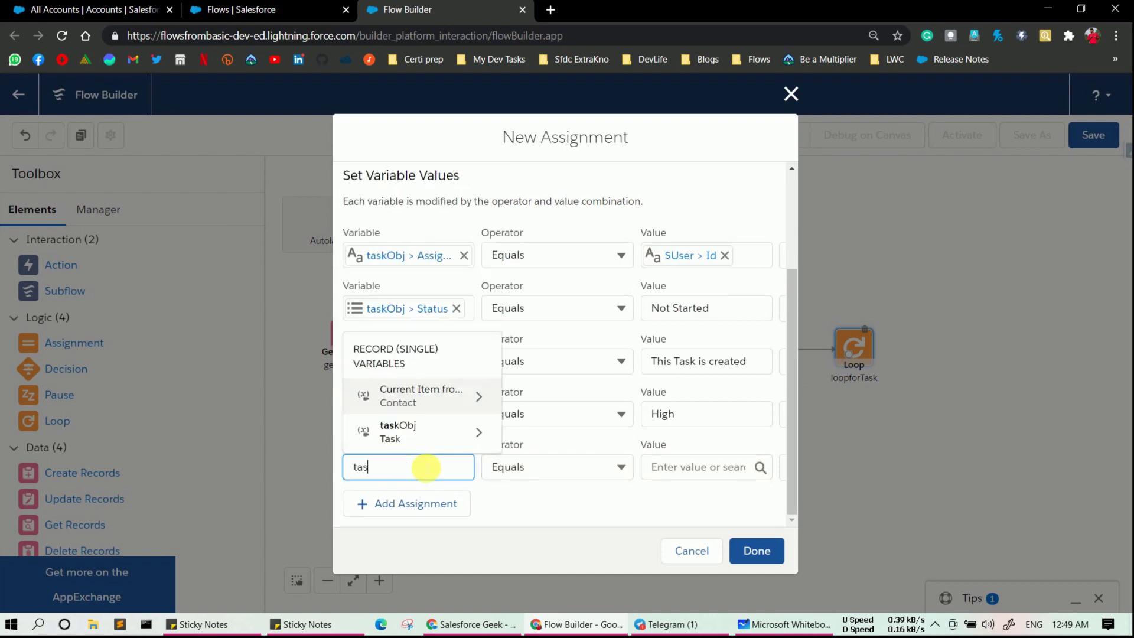
{"action": "type", "text": "k"}
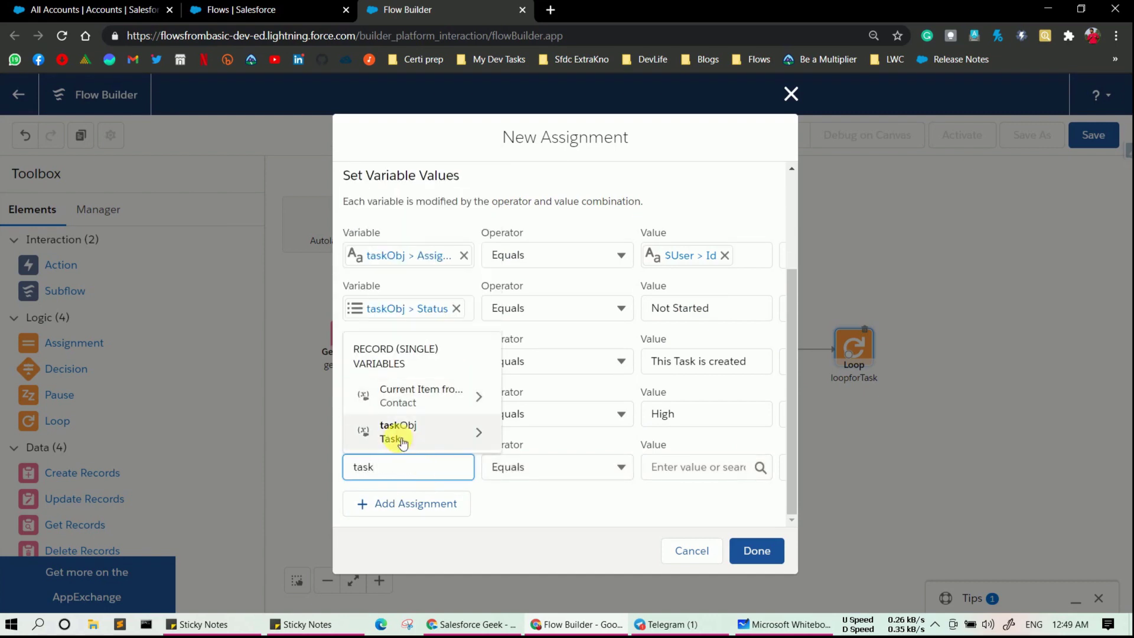
{"action": "left_click", "coordinate": [398, 431]}
{"action": "type", "text": "whi"}
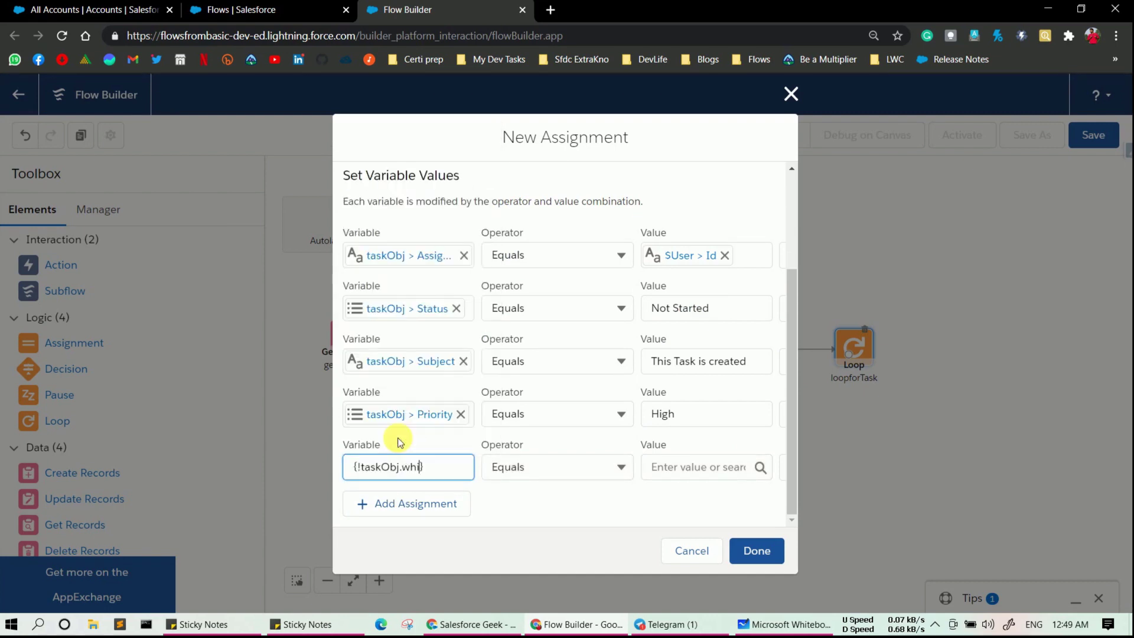
{"action": "key", "text": "BackSpace"}
{"action": "type", "text": "o"}
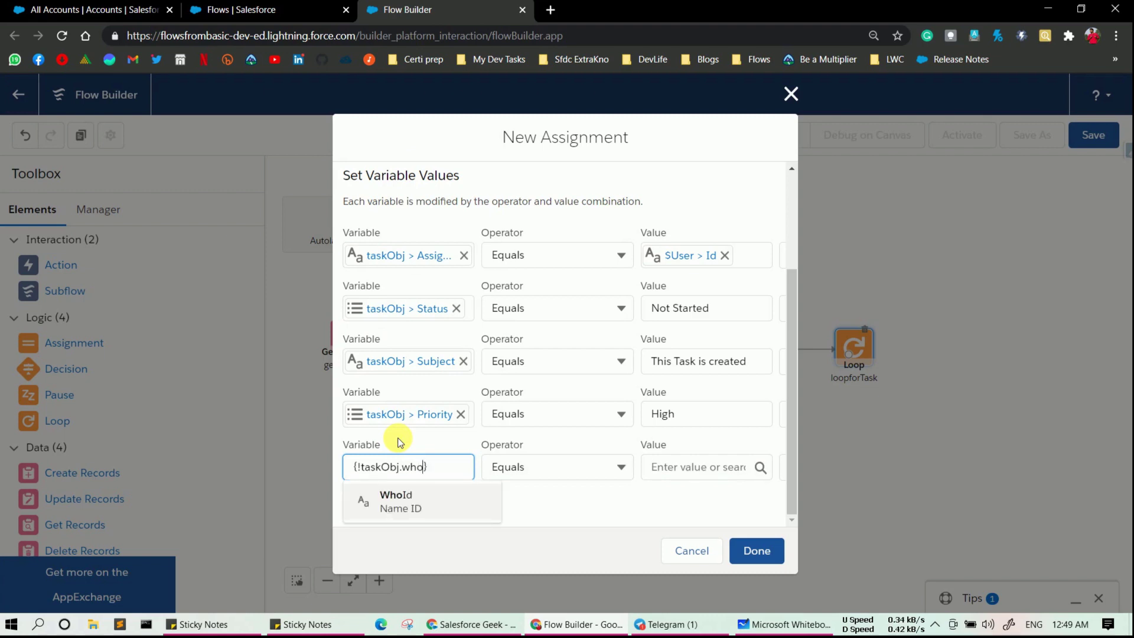
{"action": "key", "text": "Return"}
{"action": "left_click", "coordinate": [760, 468]}
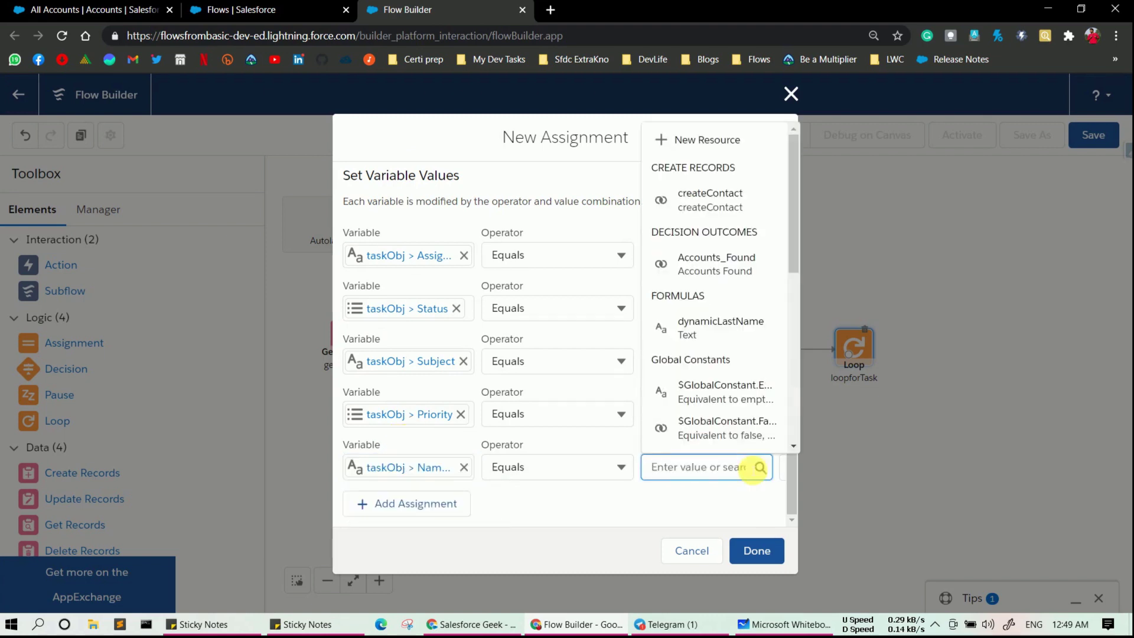
{"action": "left_click", "coordinate": [527, 514]}
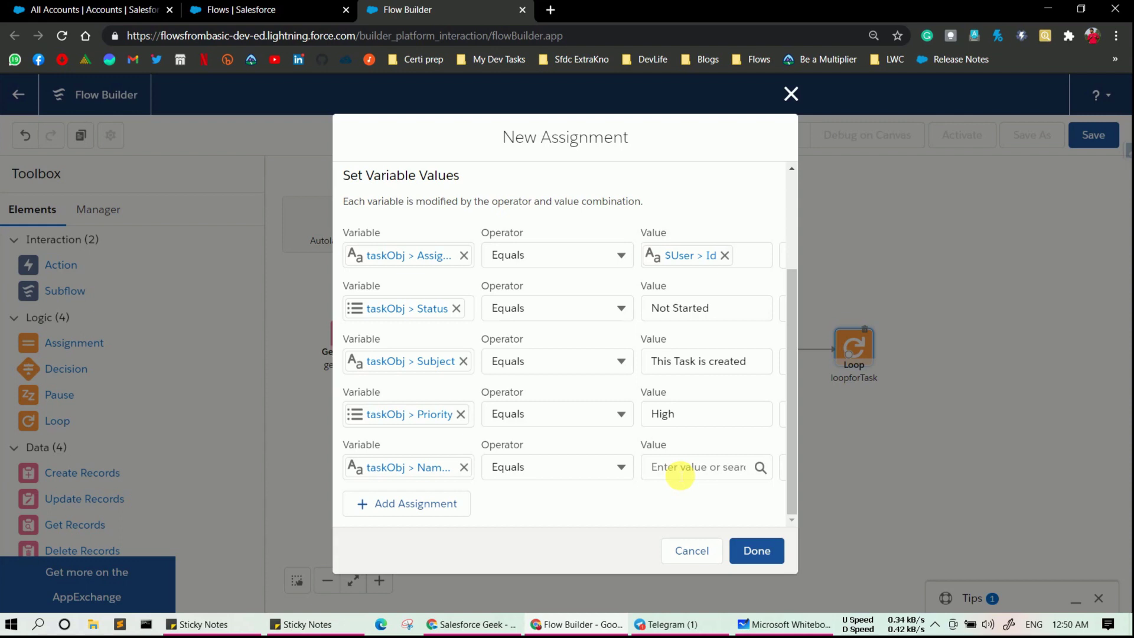
{"action": "left_click", "coordinate": [680, 475]}
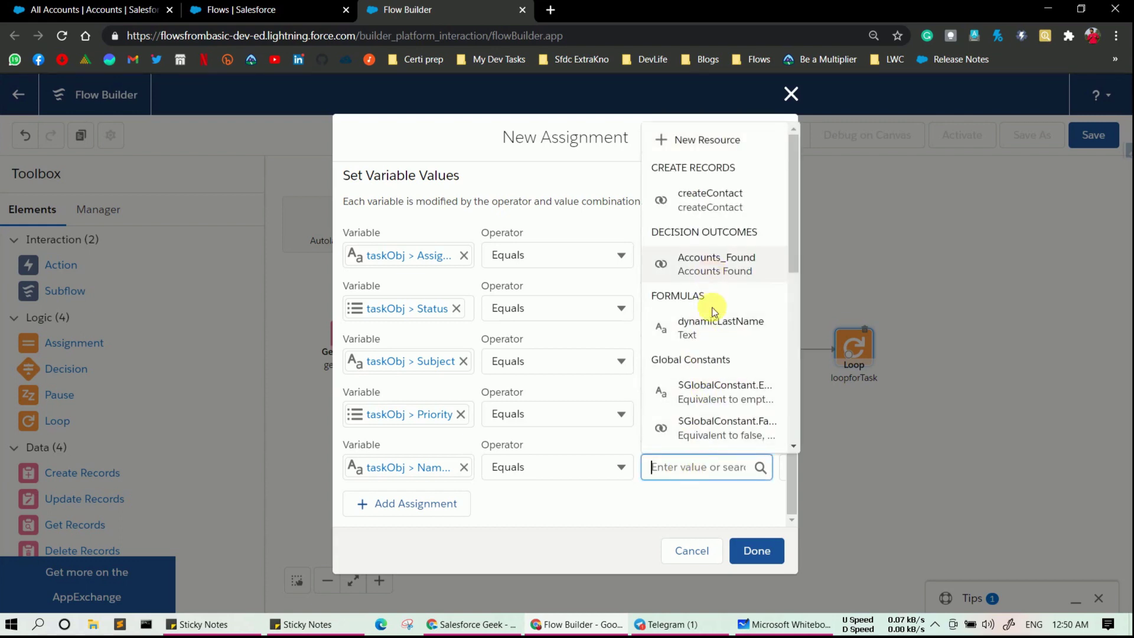
{"action": "scroll", "coordinate": [716, 307], "scroll_direction": "down", "scroll_amount": 4}
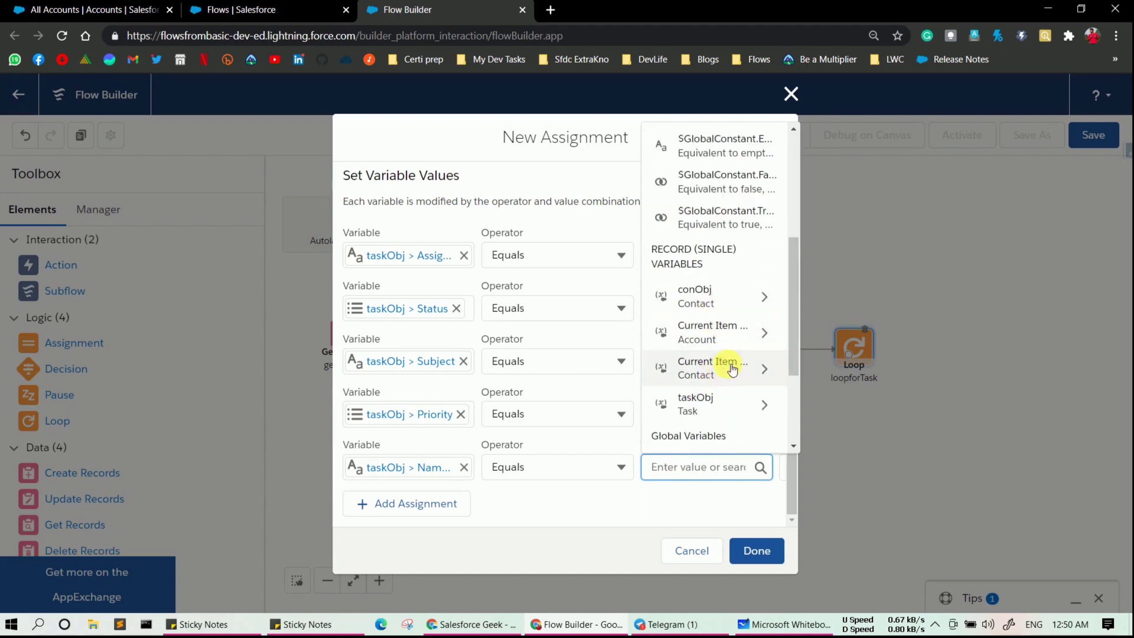
{"action": "left_click", "coordinate": [703, 373]}
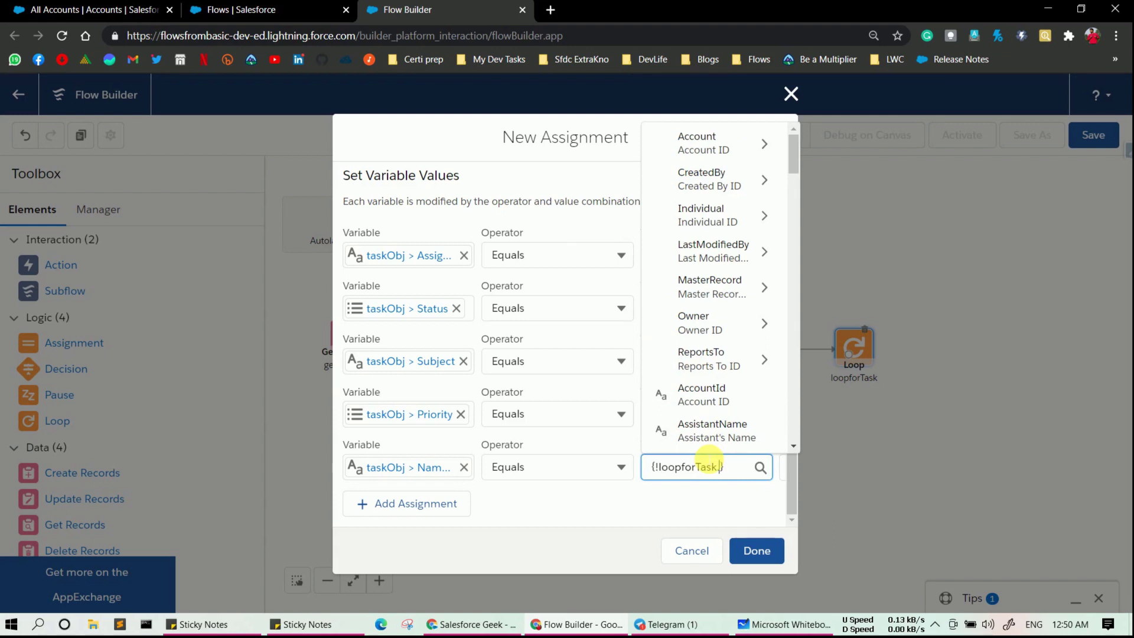
{"action": "type", "text": "Id"}
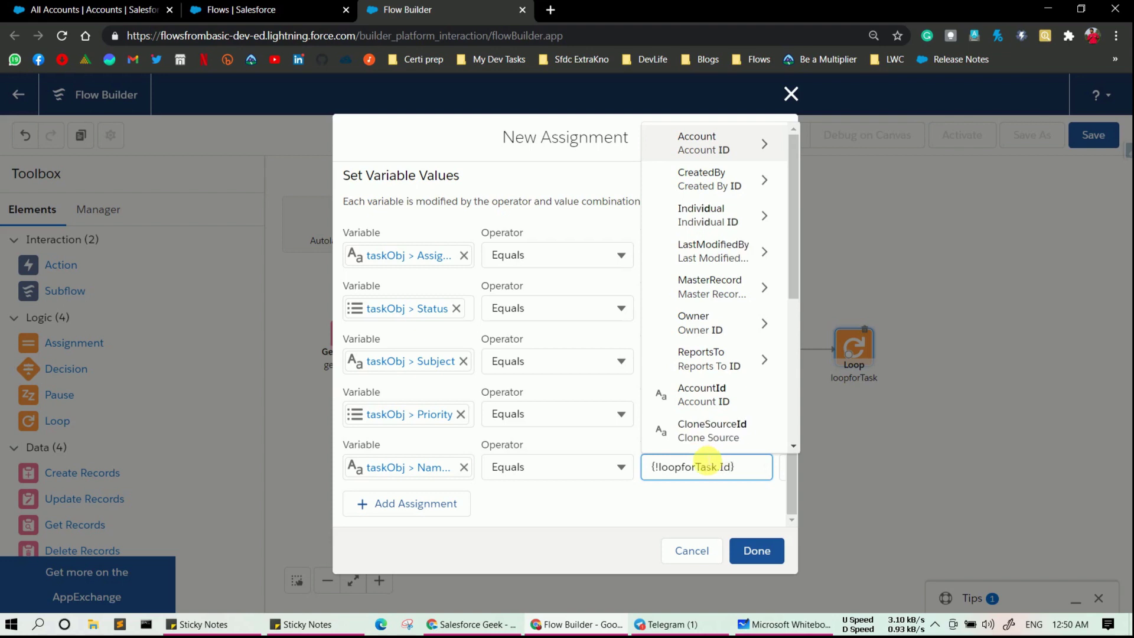
{"action": "left_click", "coordinate": [610, 498]}
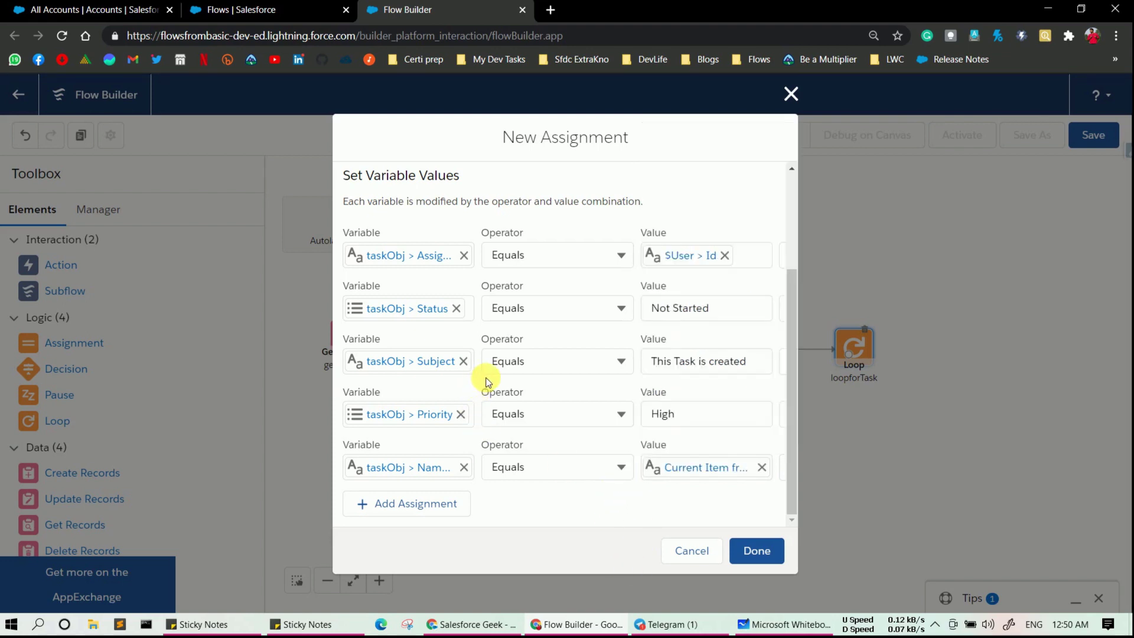
{"action": "left_click", "coordinate": [757, 553]}
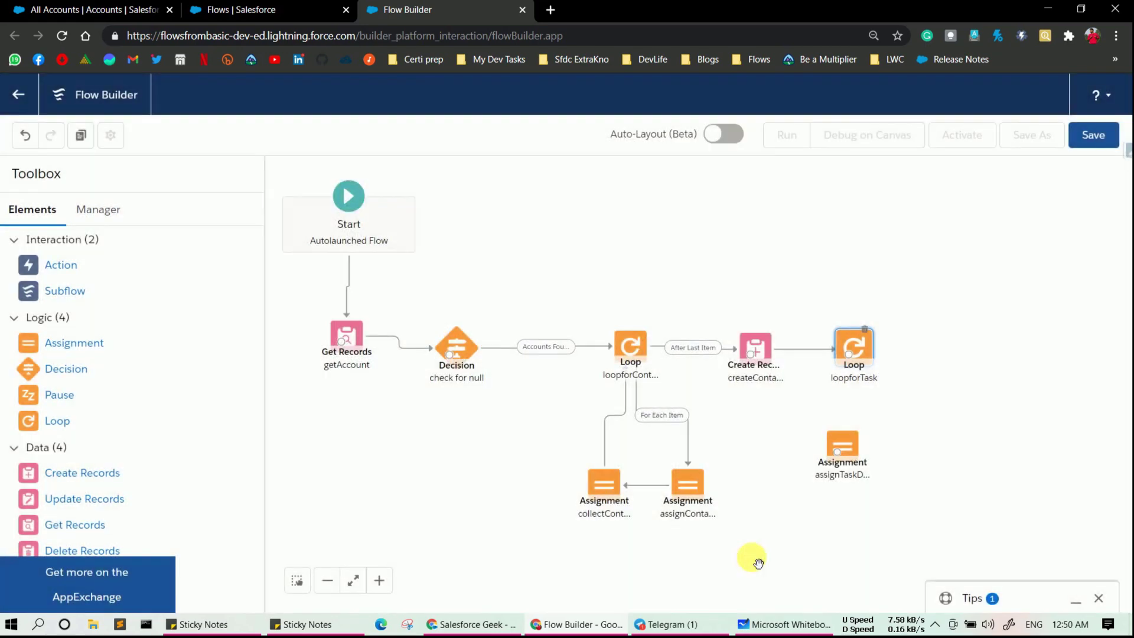
- Connect loopforTask to assignTaskDetails as For Each Item and drop a new Assignment on the canvas
{"action": "left_click_drag", "start_coordinate": [850, 355], "coordinate": [859, 496]}
{"action": "left_click", "coordinate": [792, 420]}
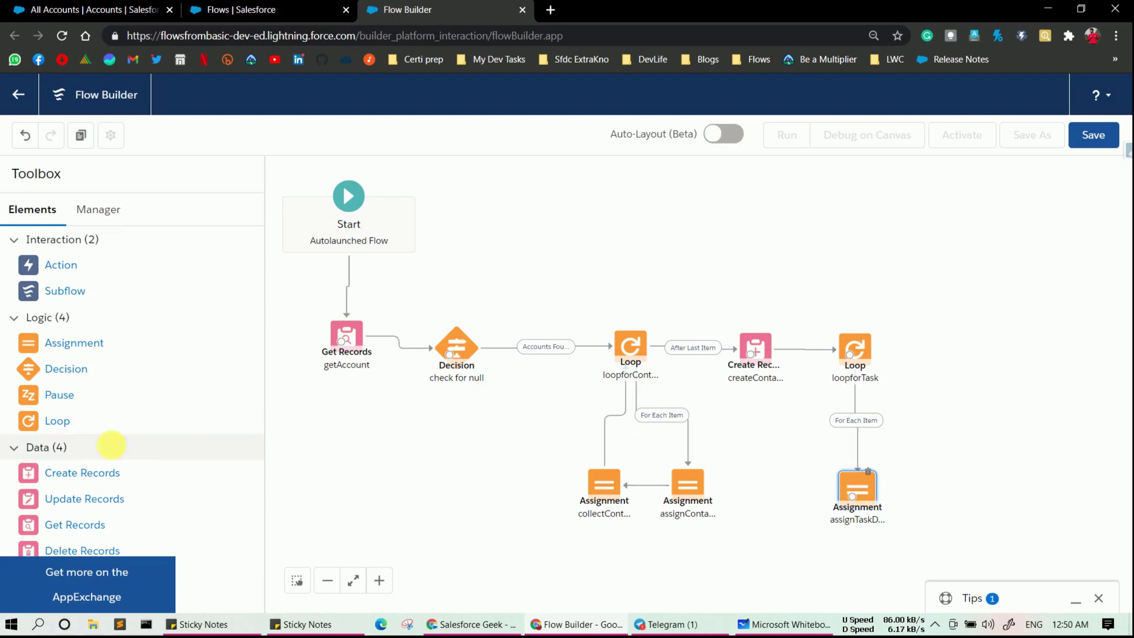
{"action": "left_click_drag", "start_coordinate": [57, 342], "coordinate": [763, 478]}
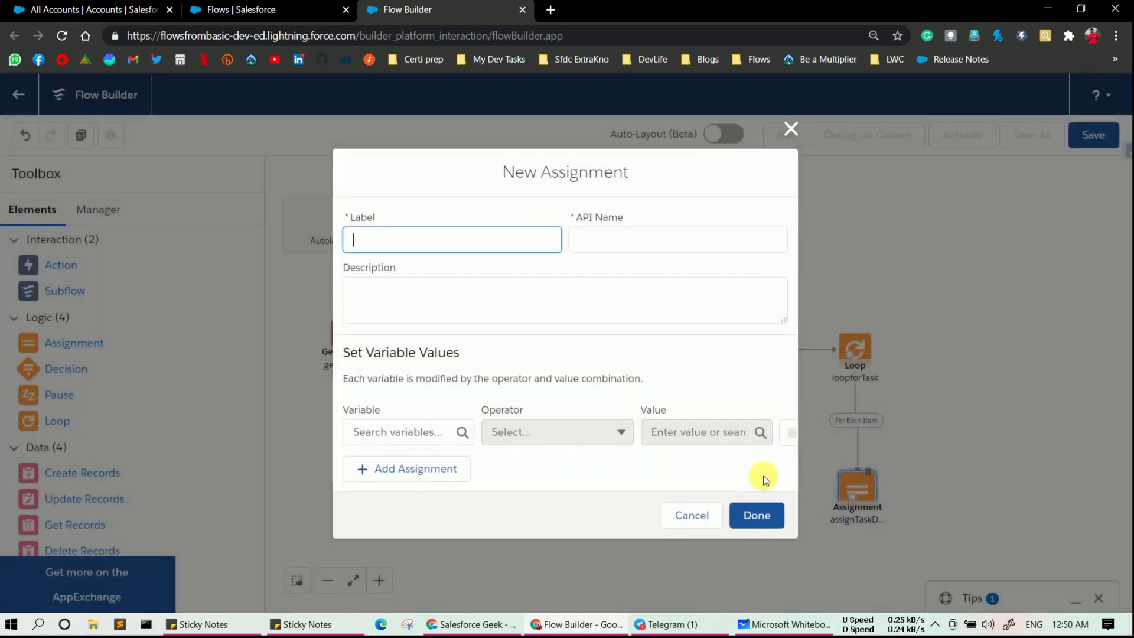
- Label the new assignment collectTasks and start a new resource for its first variable
{"action": "type", "text": "collectTasks"}
{"action": "left_click", "coordinate": [618, 242]}
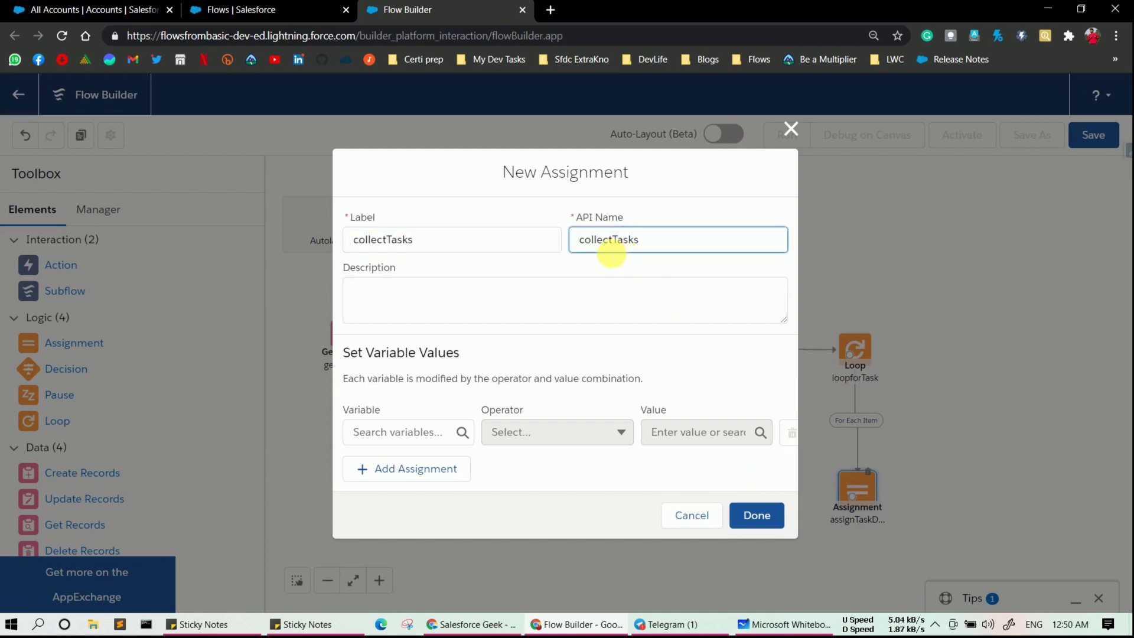
{"action": "left_click", "coordinate": [408, 433]}
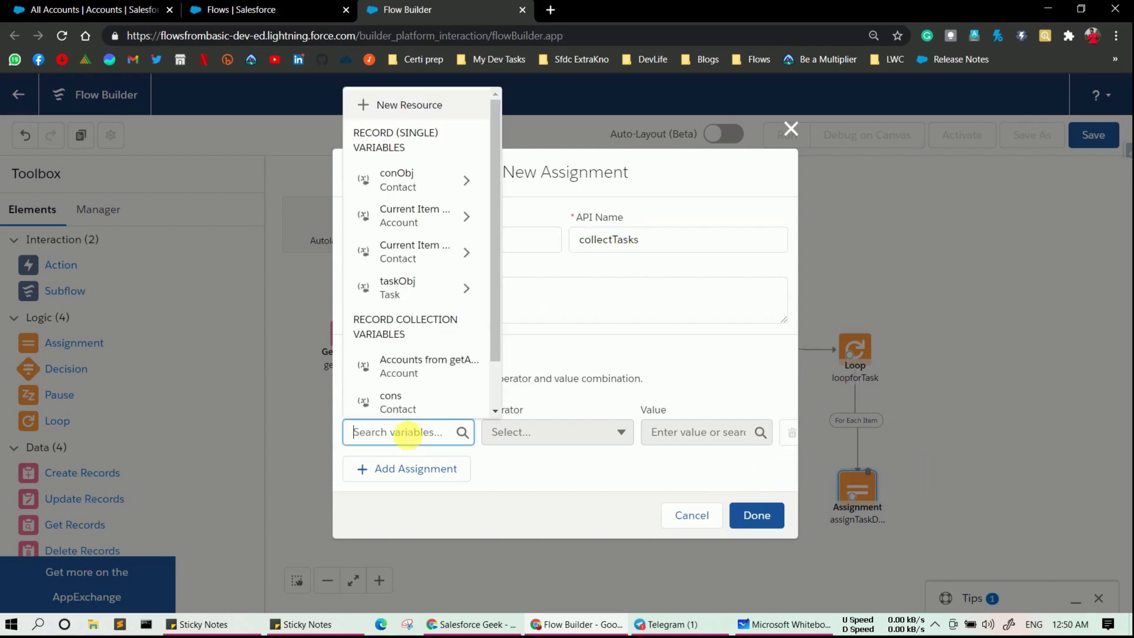
{"action": "left_click", "coordinate": [427, 108]}
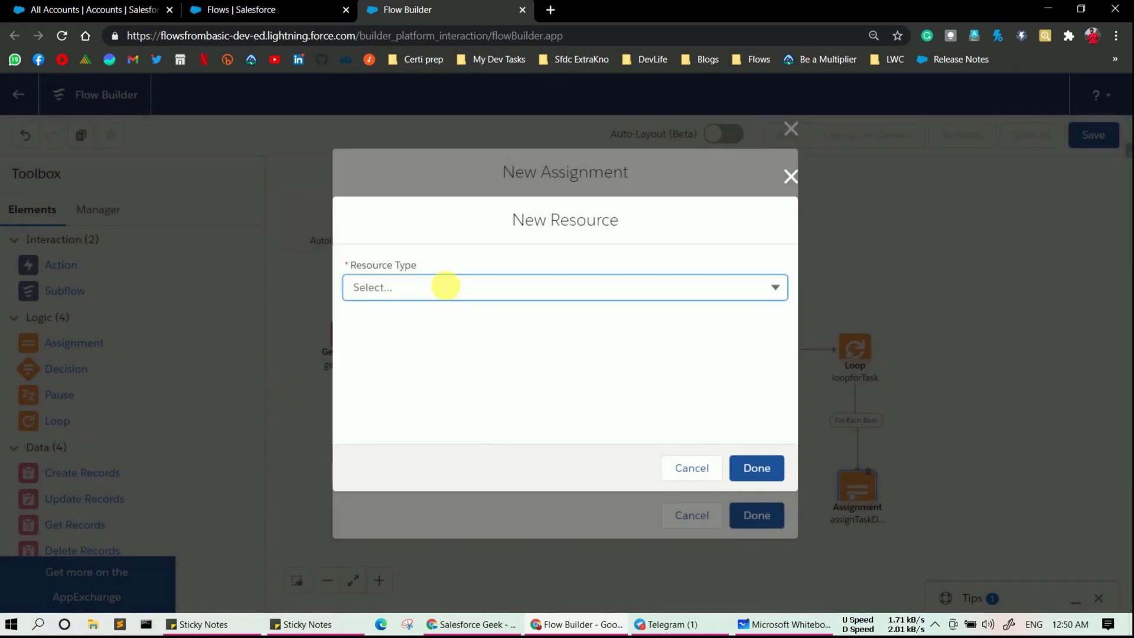
- Create a variable 'tasks' of type Record, object Task, allowing multiple values
{"action": "left_click", "coordinate": [448, 287]}
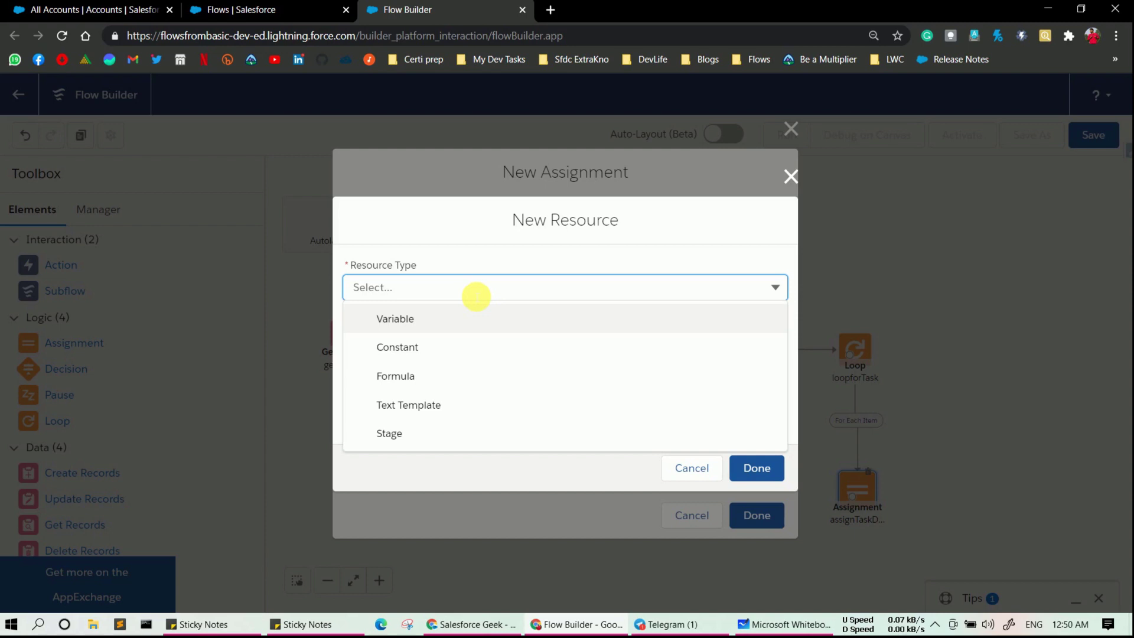
{"action": "left_click", "coordinate": [424, 326]}
{"action": "left_click", "coordinate": [410, 318]}
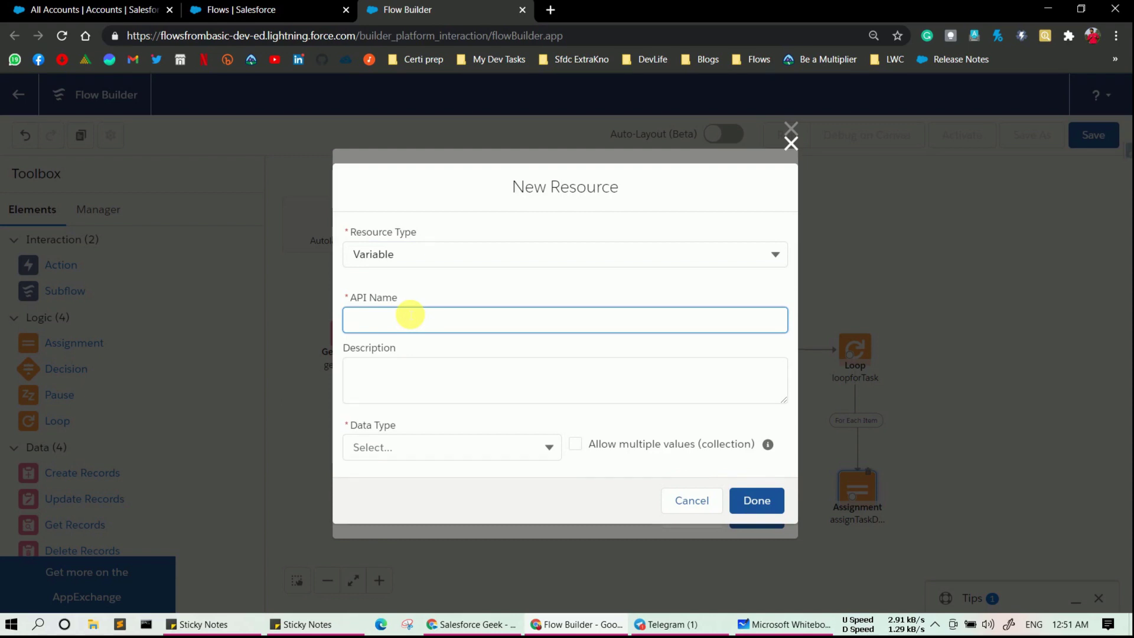
{"action": "type", "text": "tasks"}
{"action": "left_click", "coordinate": [388, 447]}
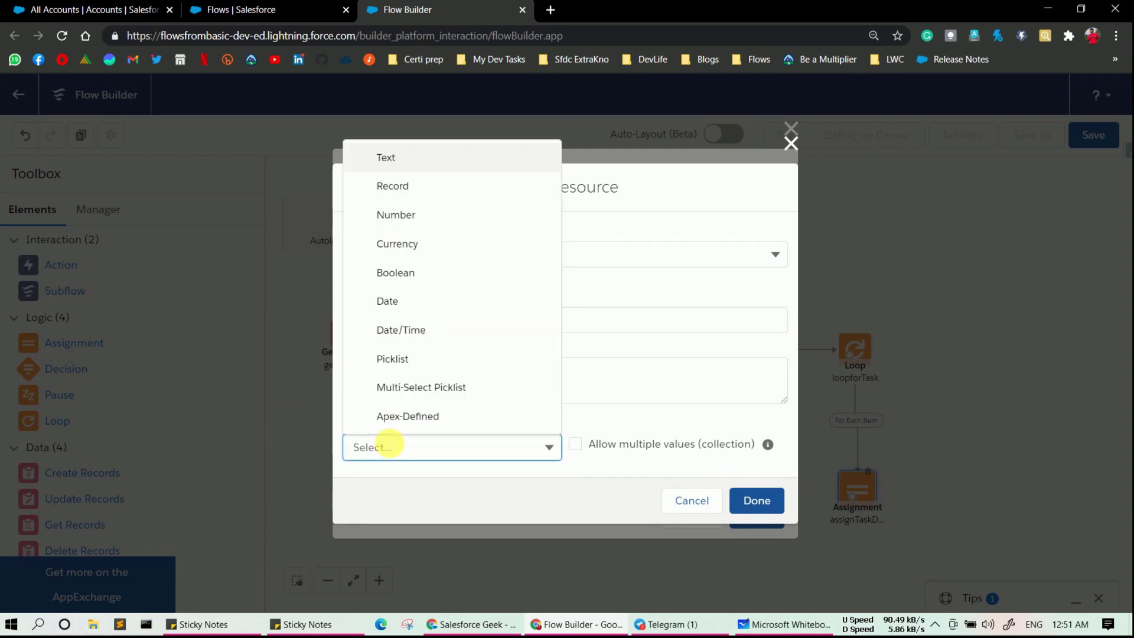
{"action": "left_click", "coordinate": [401, 197]}
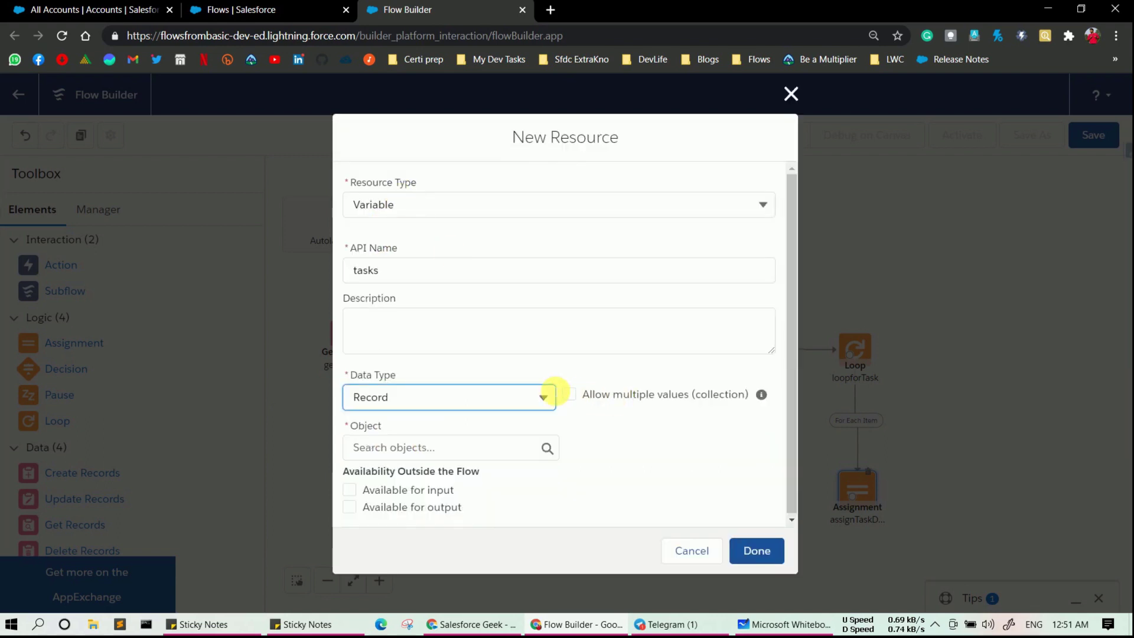
{"action": "left_click", "coordinate": [569, 395]}
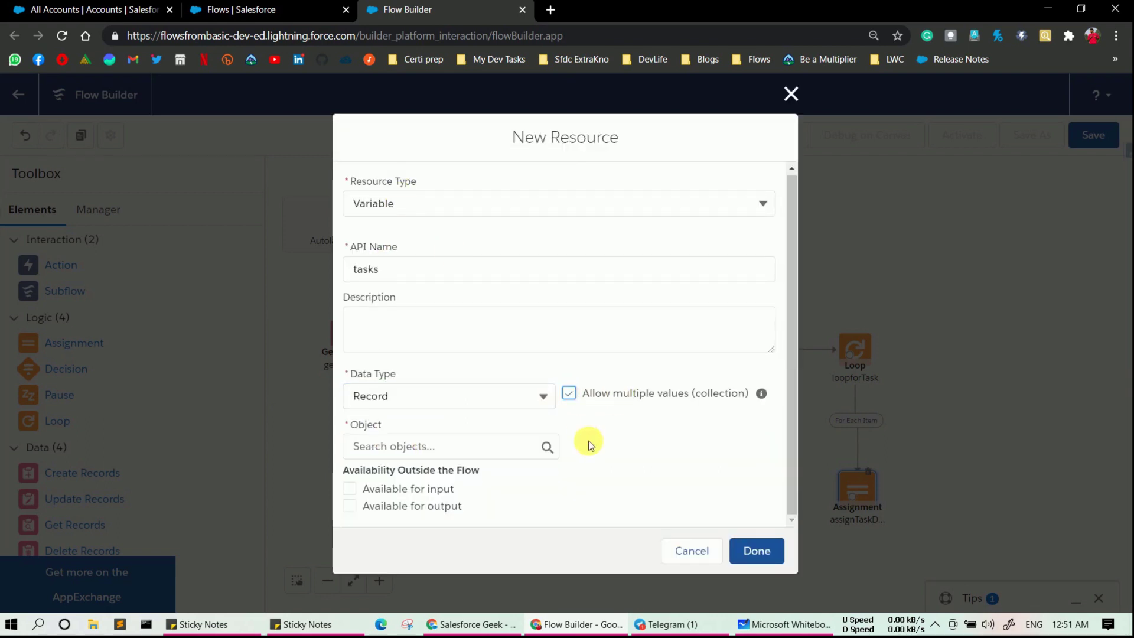
{"action": "left_click", "coordinate": [467, 457]}
{"action": "type", "text": "Tasks"}
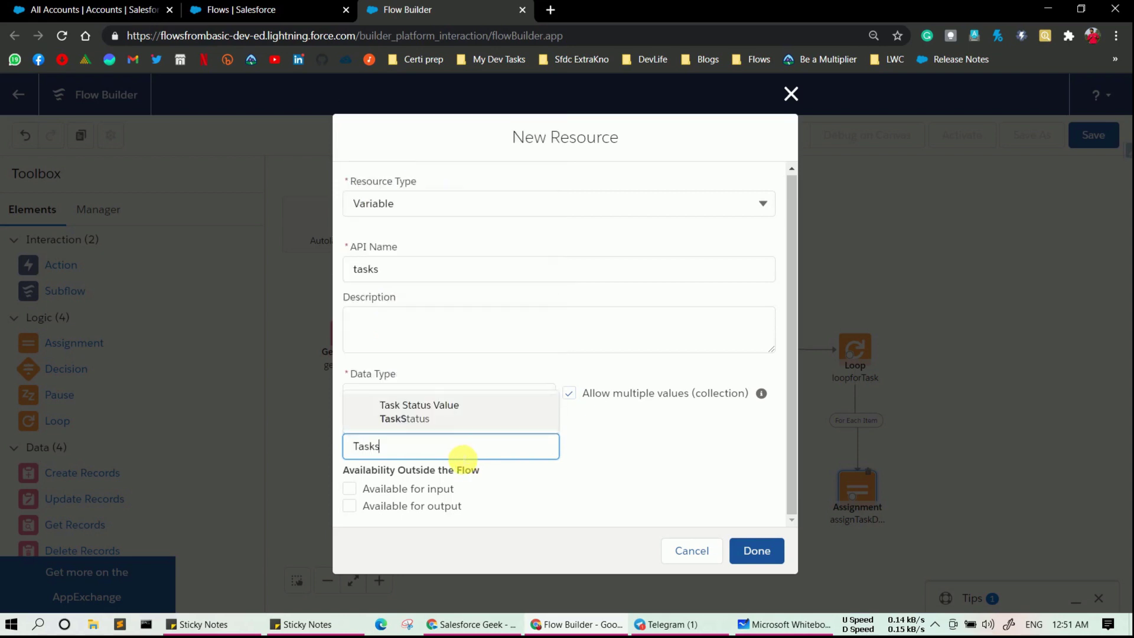
{"action": "key", "text": "BackSpace"}
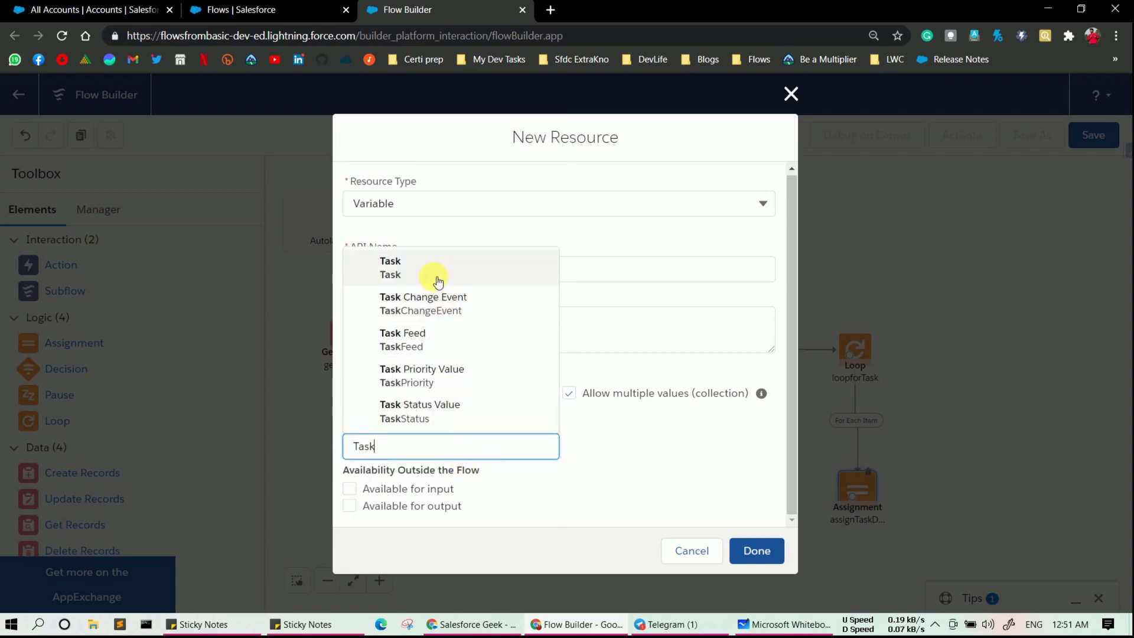
{"action": "left_click", "coordinate": [438, 280]}
{"action": "left_click", "coordinate": [765, 554]}
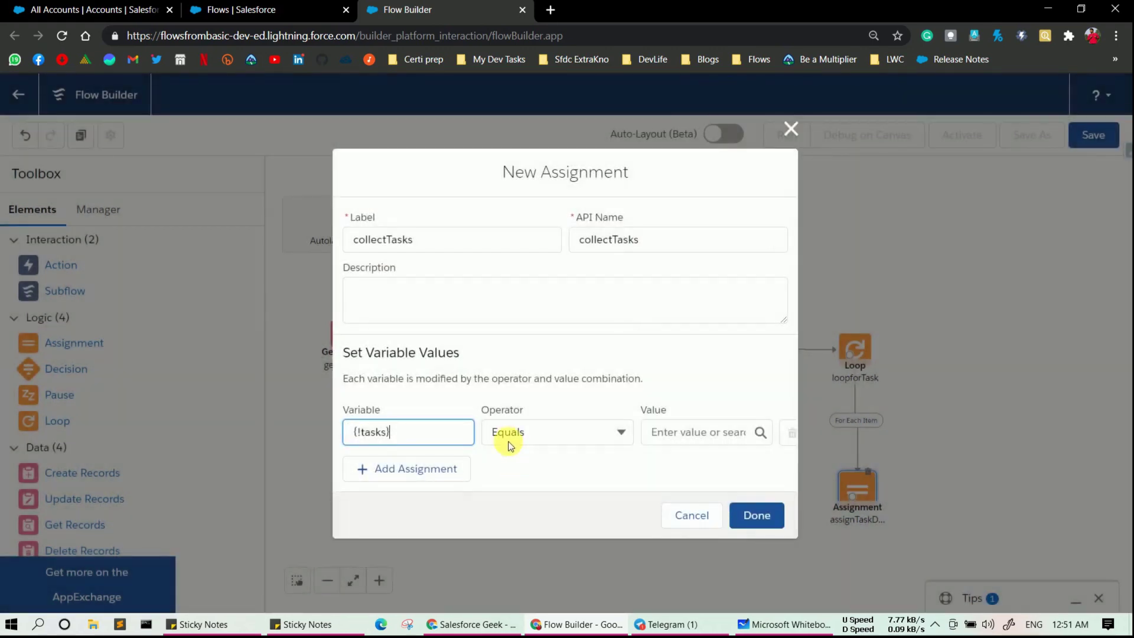
- Set the collectTasks row to Add taskObj to tasks and place the assignment on the canvas
{"action": "left_click", "coordinate": [509, 432]}
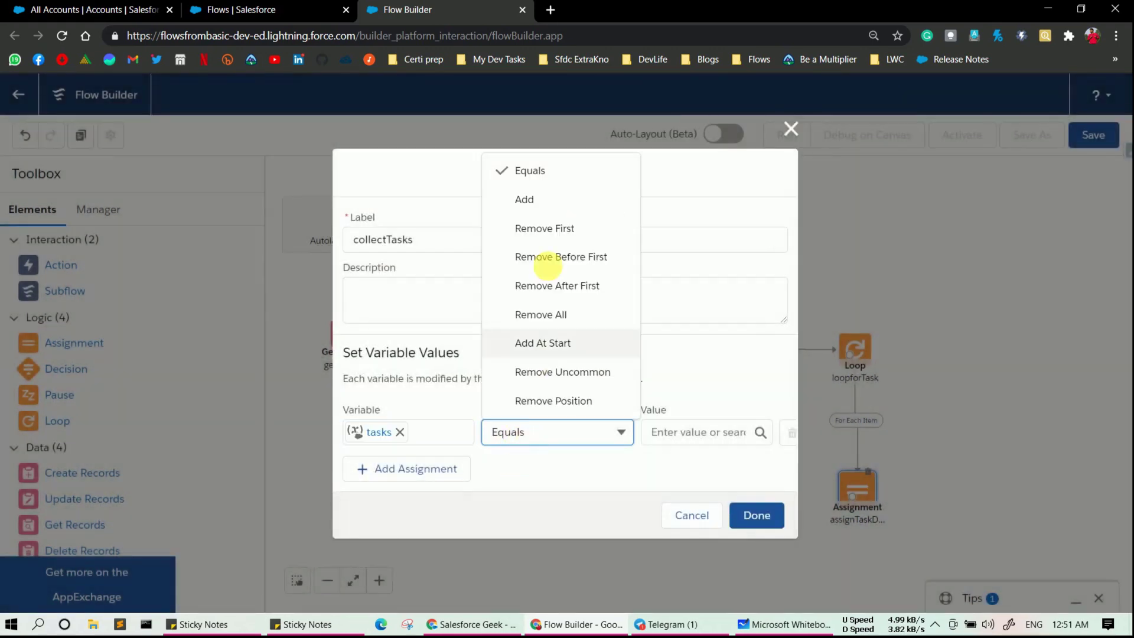
{"action": "left_click", "coordinate": [554, 203]}
{"action": "left_click", "coordinate": [686, 431]}
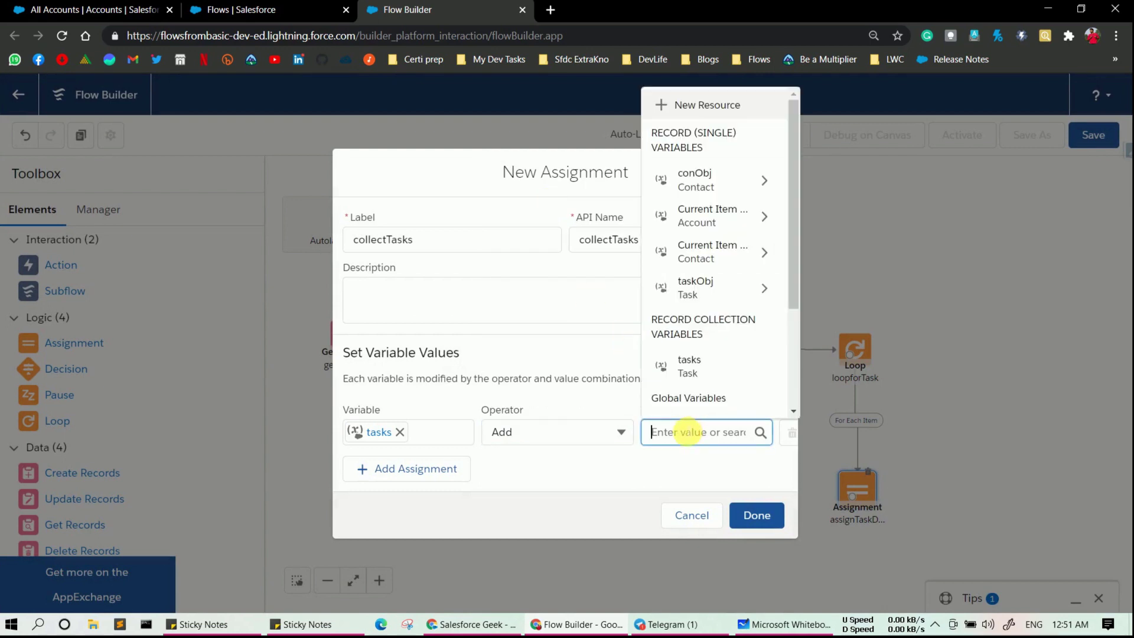
{"action": "left_click", "coordinate": [697, 288]}
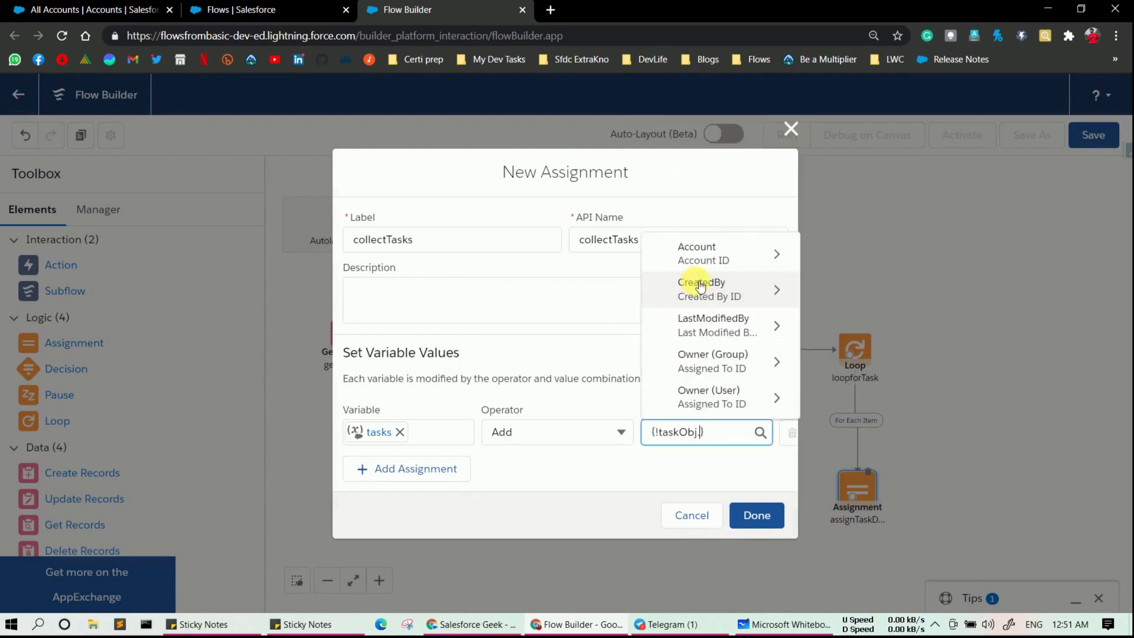
{"action": "key", "text": "BackSpace"}
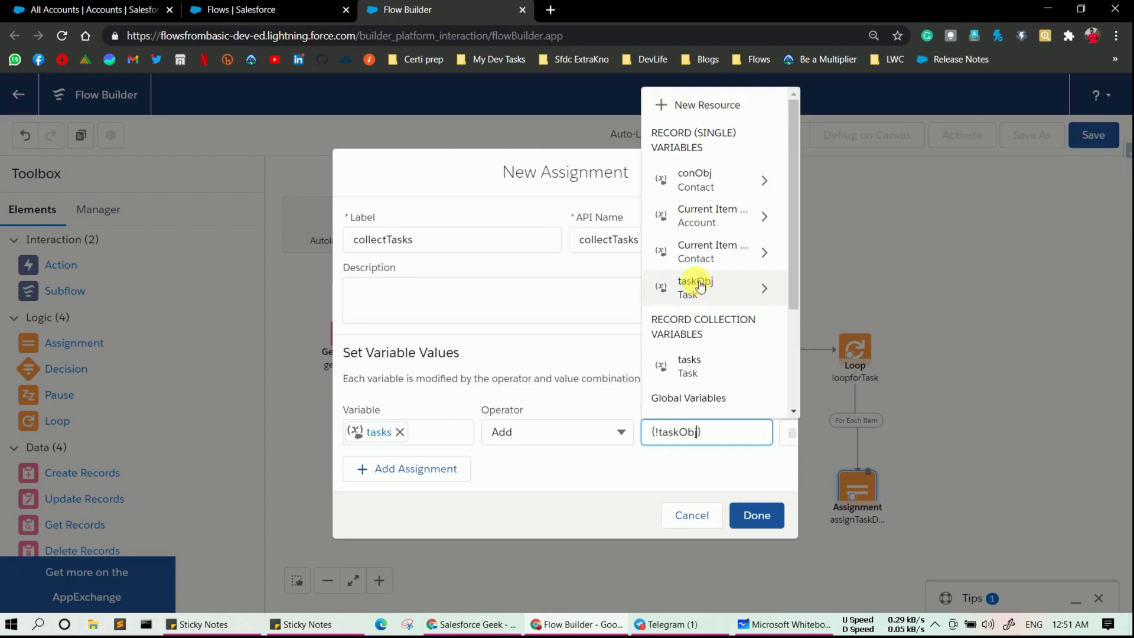
{"action": "left_click", "coordinate": [660, 472]}
{"action": "left_click", "coordinate": [757, 515]}
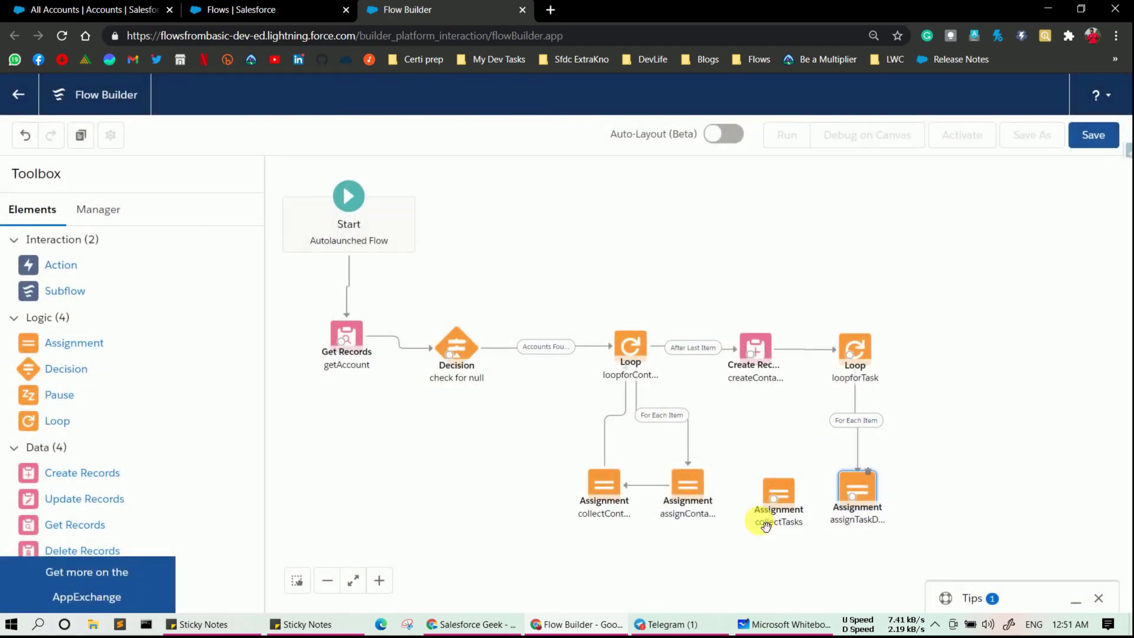
{"action": "left_click", "coordinate": [857, 491]}
- Link assignTaskDetails to collectTasks, reposition collectTasks, and drop a Create Records element right of loopforTask
{"action": "left_click_drag", "start_coordinate": [860, 501], "coordinate": [923, 500]}
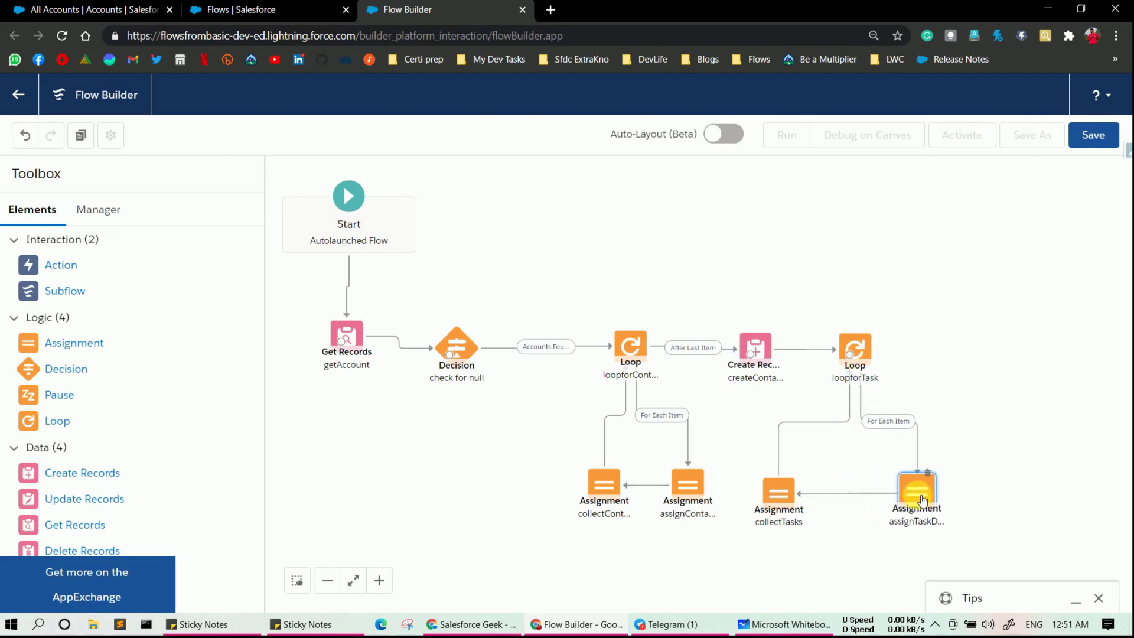
{"action": "left_click_drag", "start_coordinate": [796, 496], "coordinate": [815, 495]}
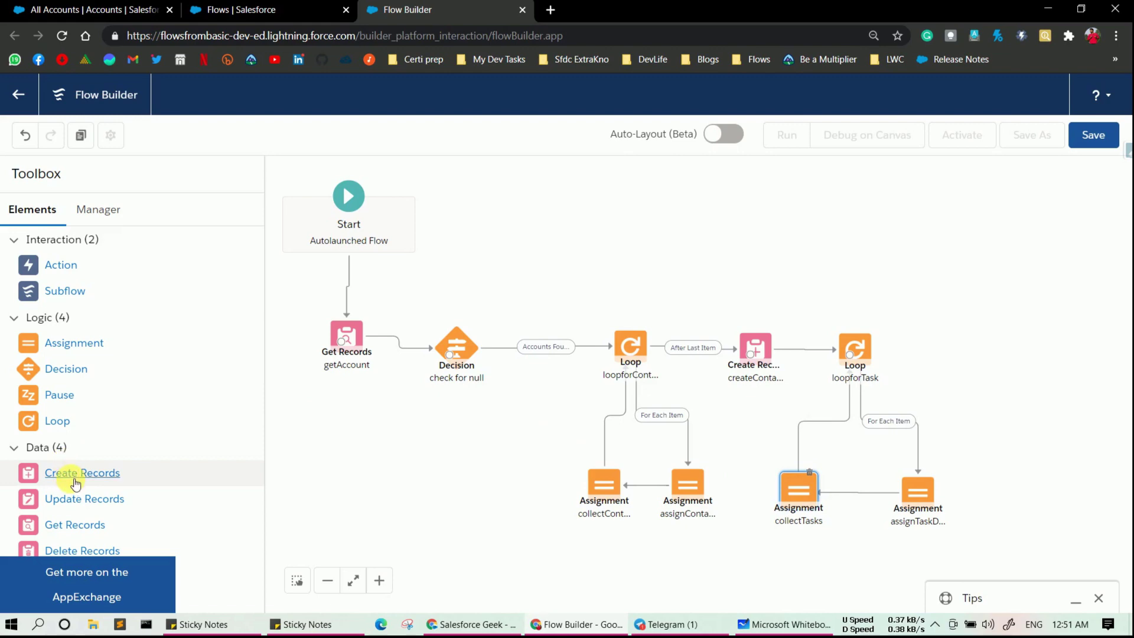
{"action": "left_click_drag", "start_coordinate": [75, 483], "coordinate": [951, 338]}
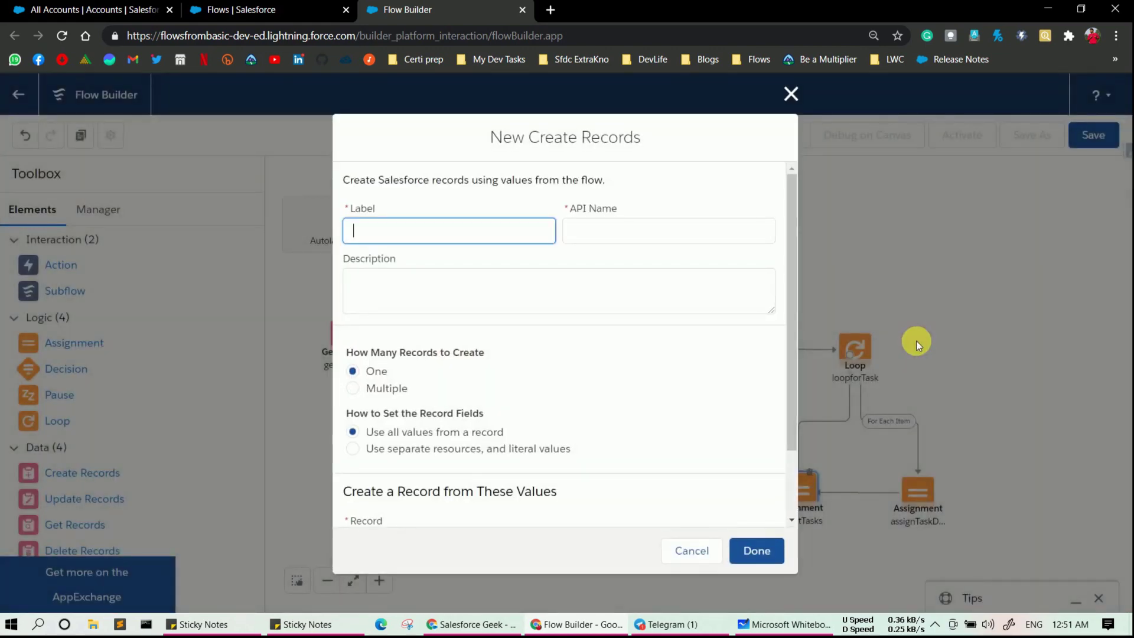
- Label the step 'create Tasks' to create Multiple records from the tasks collection
{"action": "type", "text": "create Tasks"}
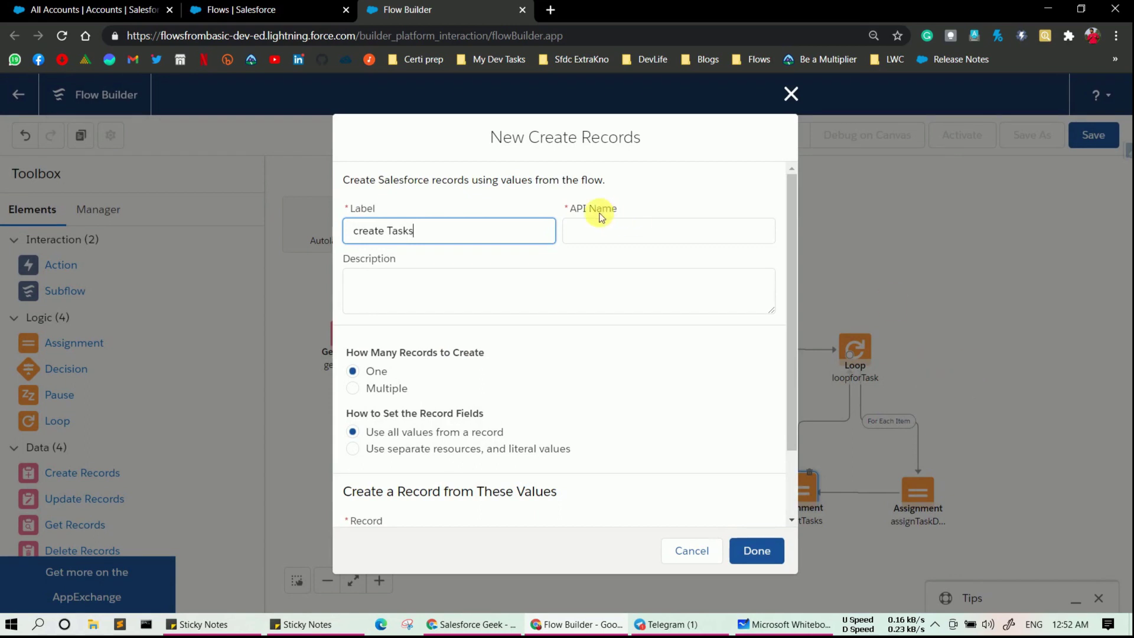
{"action": "left_click", "coordinate": [609, 230]}
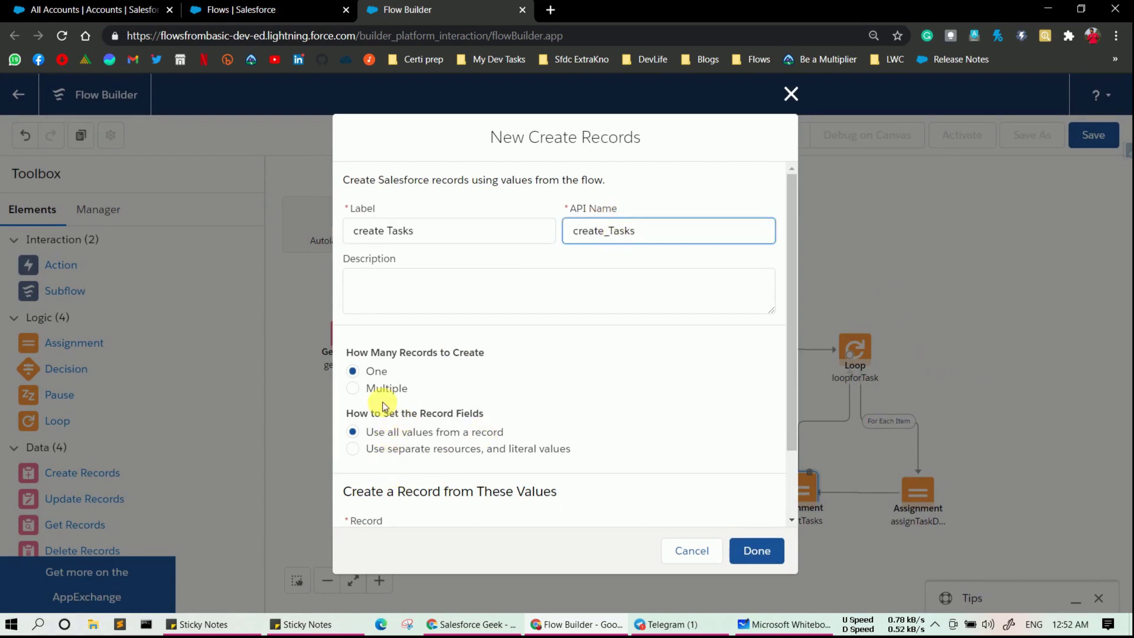
{"action": "left_click", "coordinate": [356, 390]}
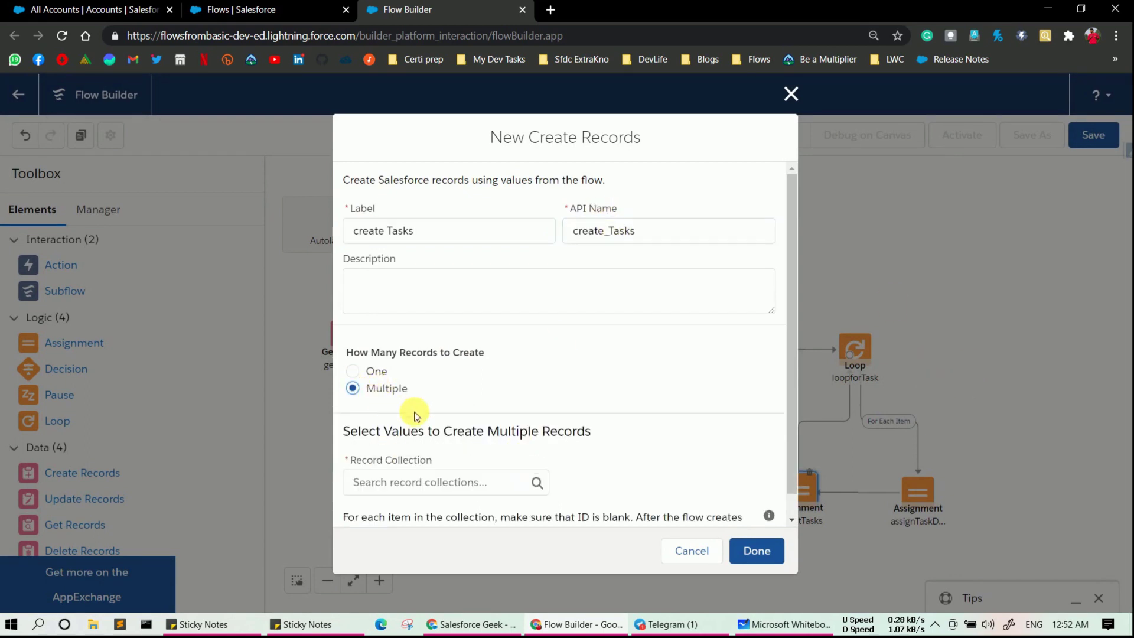
{"action": "scroll", "coordinate": [420, 411], "scroll_direction": "down", "scroll_amount": 1}
{"action": "left_click", "coordinate": [424, 461]}
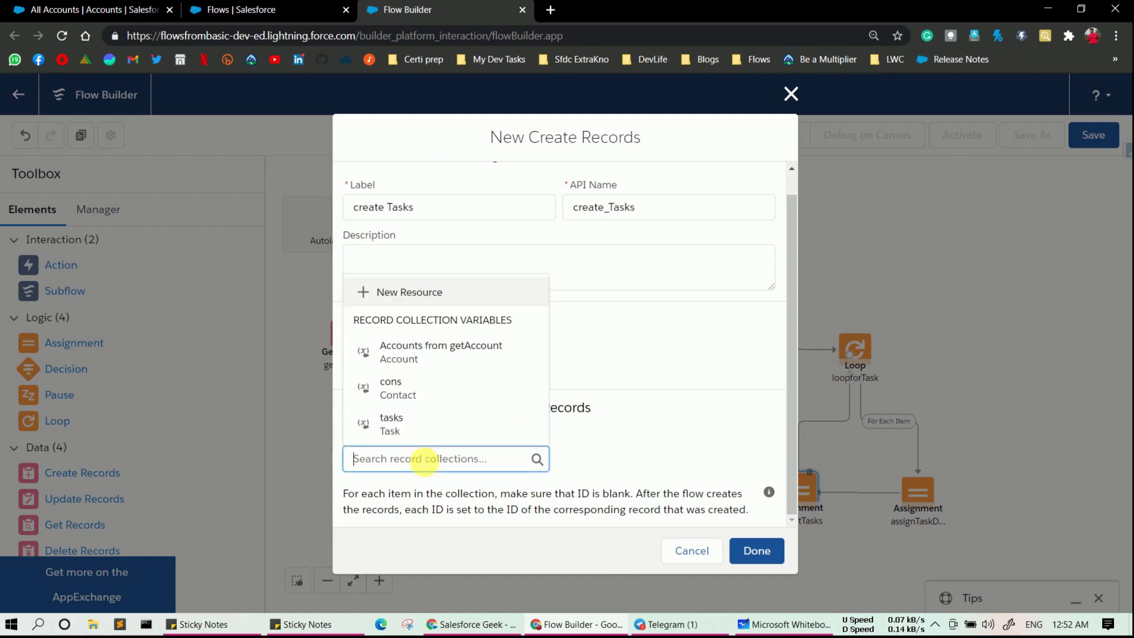
{"action": "left_click", "coordinate": [416, 441]}
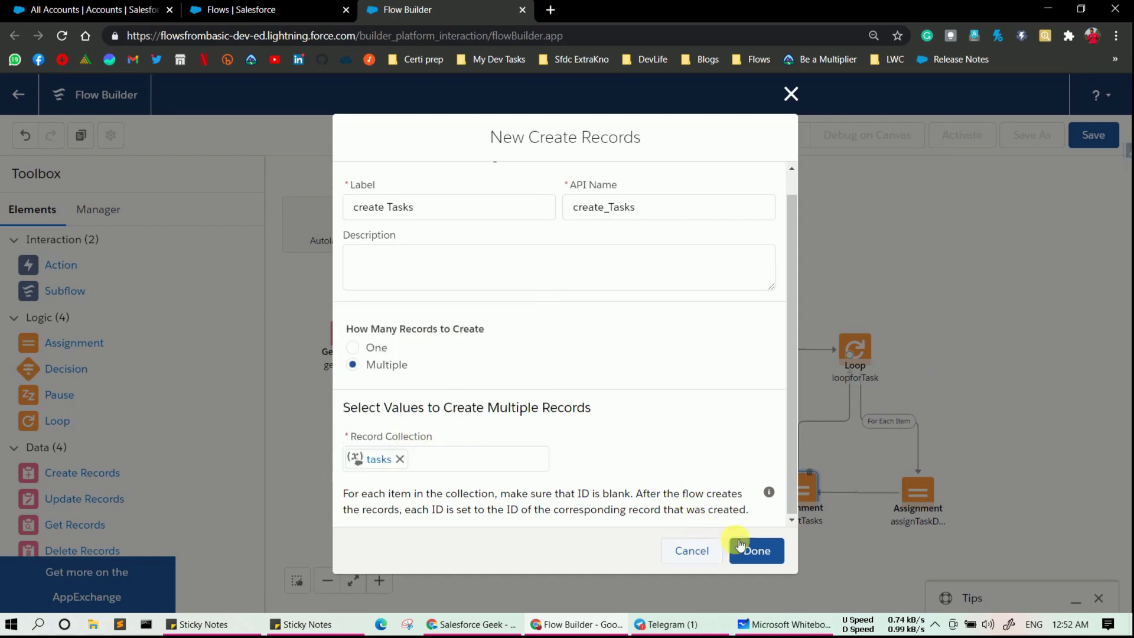
{"action": "left_click", "coordinate": [773, 559]}
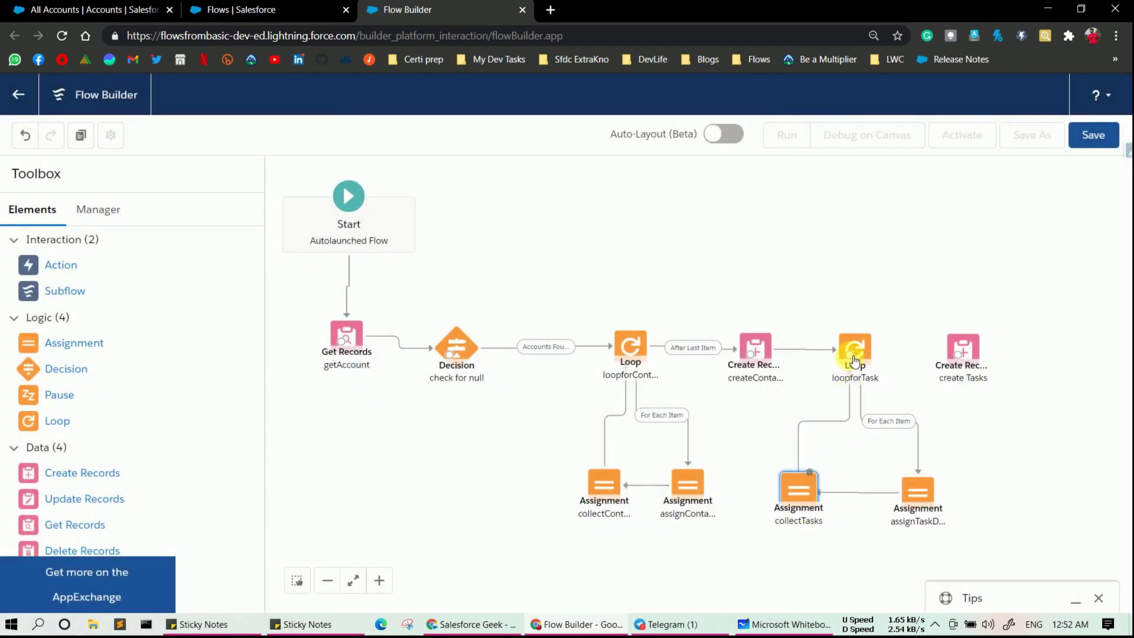
- Connect loopforTask's After Last Item path to create Tasks and bring up the Save dialog
{"action": "left_click_drag", "start_coordinate": [851, 355], "coordinate": [997, 350]}
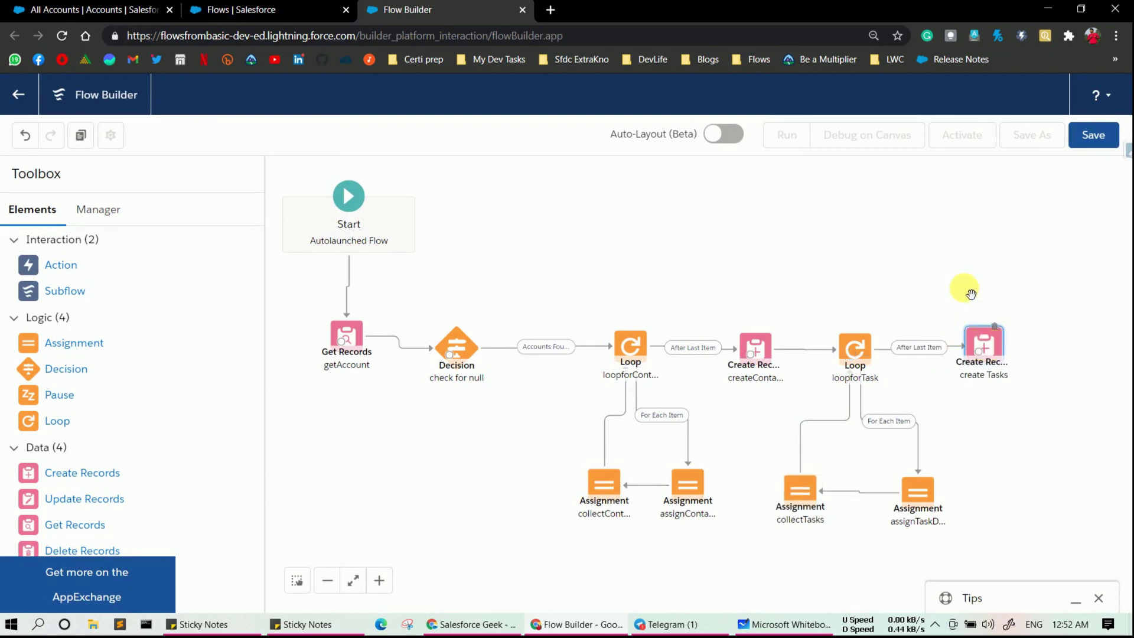
{"action": "left_click", "coordinate": [1094, 135]}
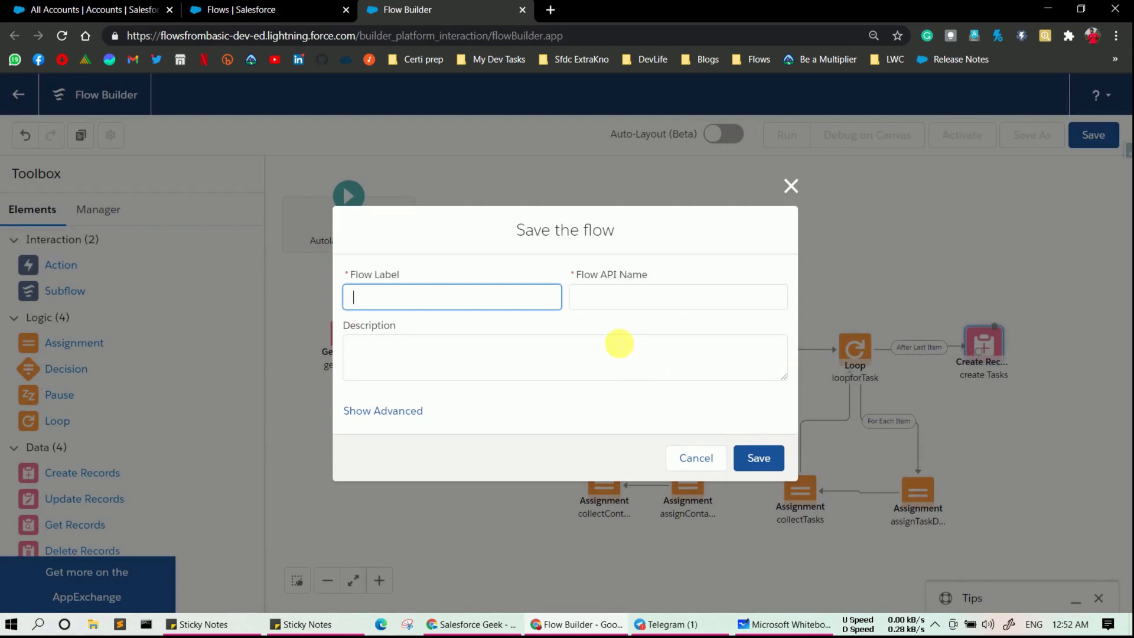
- Save the flow with label 'Contact Creation with Task' and the auto-filled API name as version 1
{"action": "type", "text": "Contact Creation with Task"}
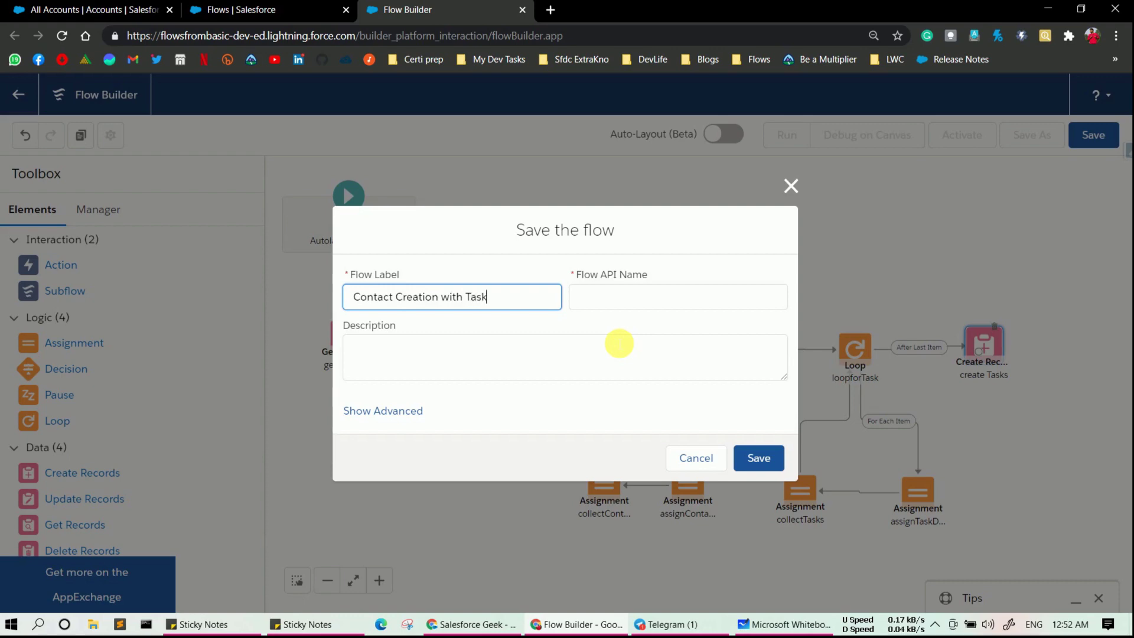
{"action": "left_click", "coordinate": [614, 293]}
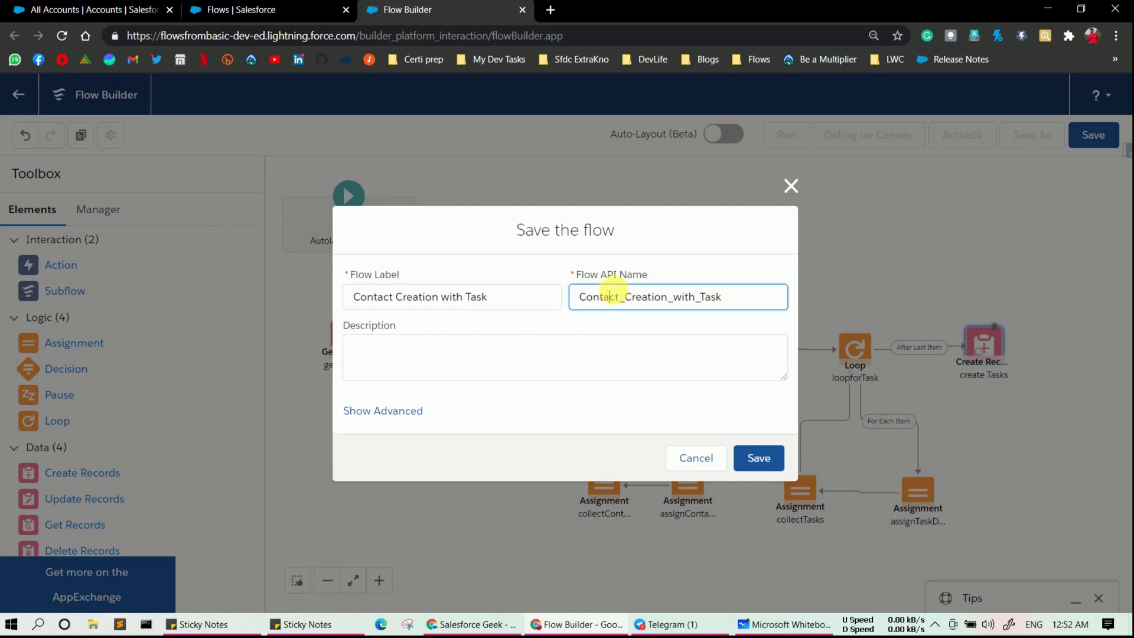
{"action": "left_click", "coordinate": [778, 464]}
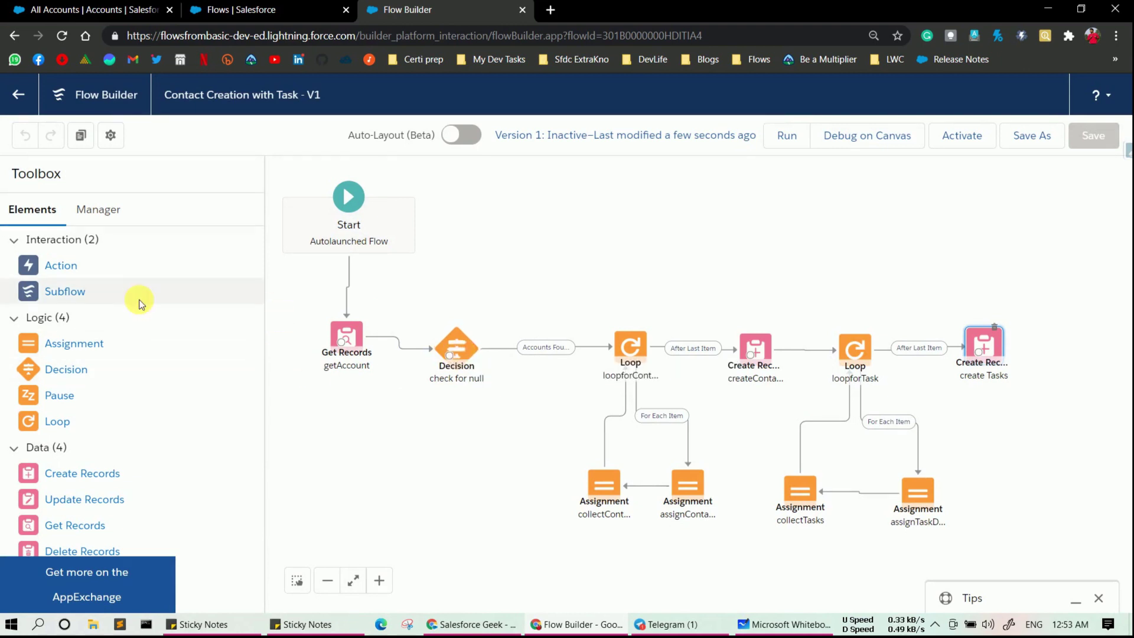
- Add a Send Email action labelled sendEmail with its API name filled from the label
{"action": "left_click_drag", "start_coordinate": [60, 265], "coordinate": [446, 436]}
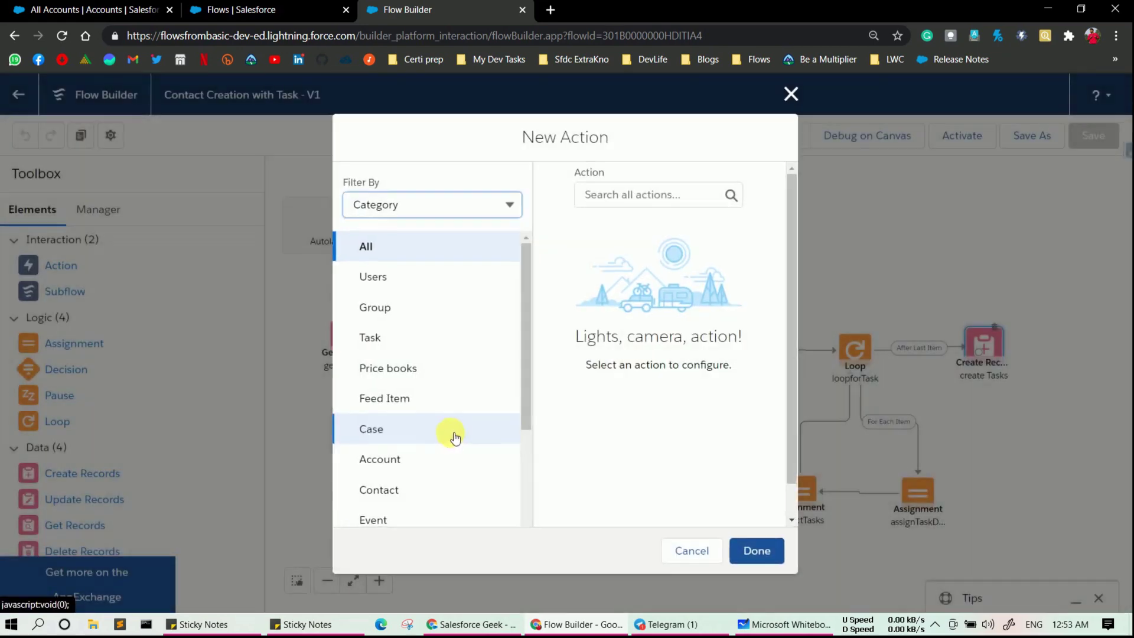
{"action": "left_click", "coordinate": [644, 195]}
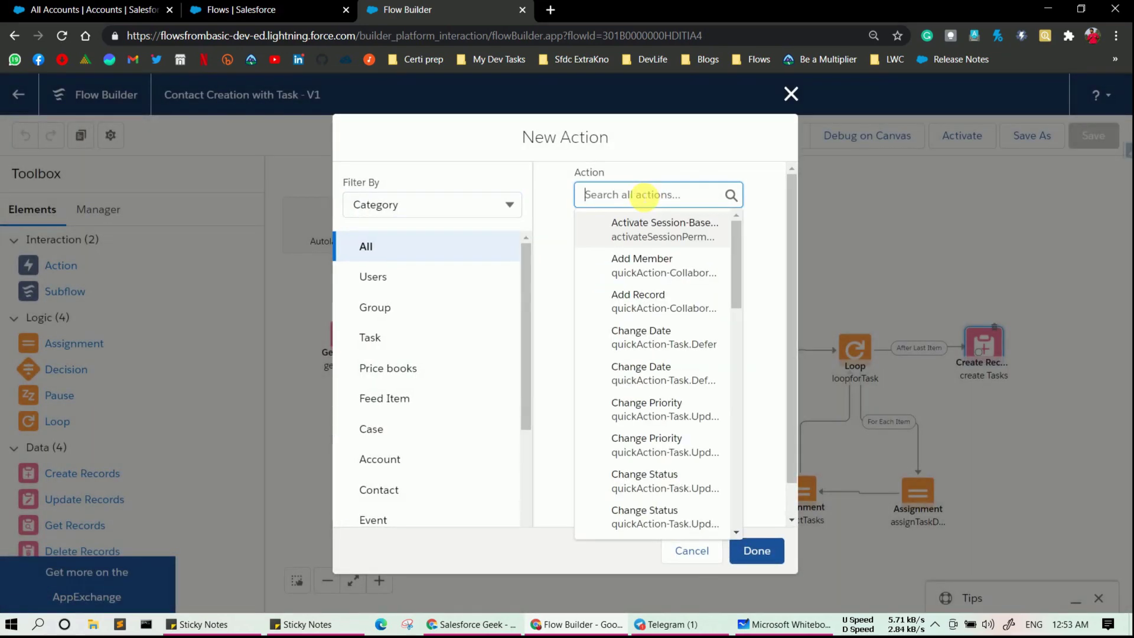
{"action": "type", "text": "send"}
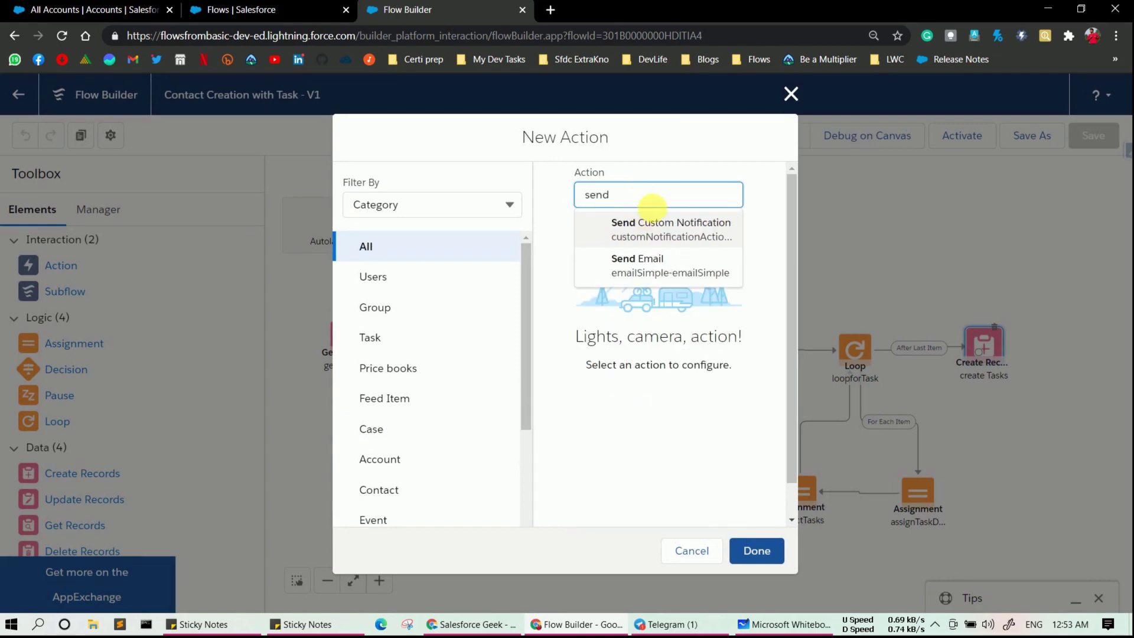
{"action": "left_click", "coordinate": [664, 272]}
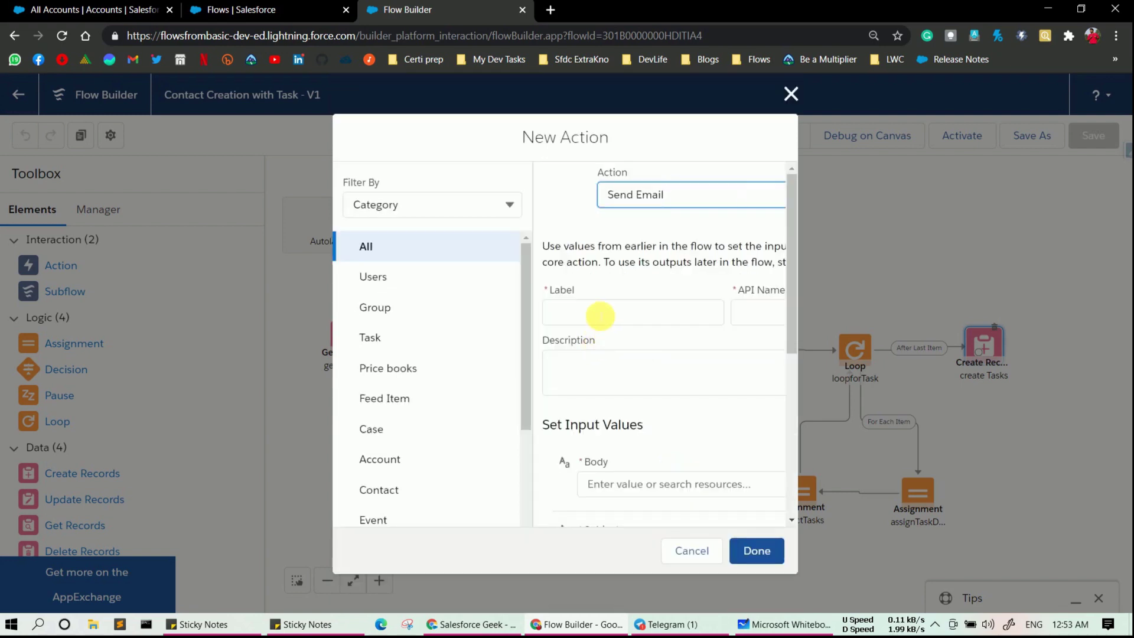
{"action": "left_click", "coordinate": [598, 314]}
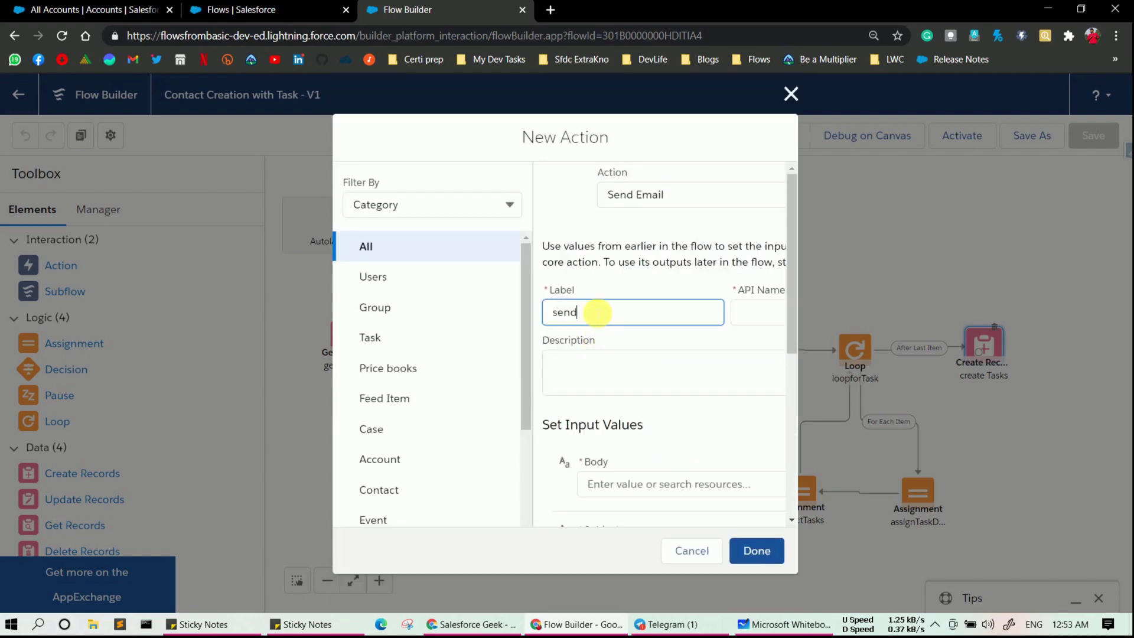
{"action": "type", "text": "sendEmail"}
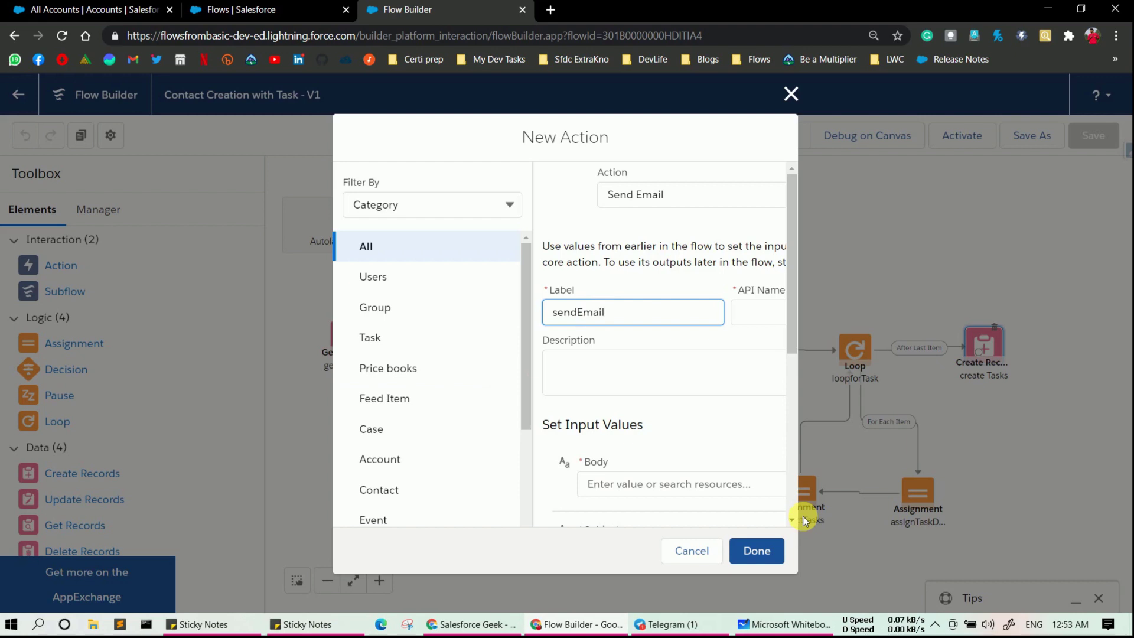
{"action": "left_click", "coordinate": [767, 319]}
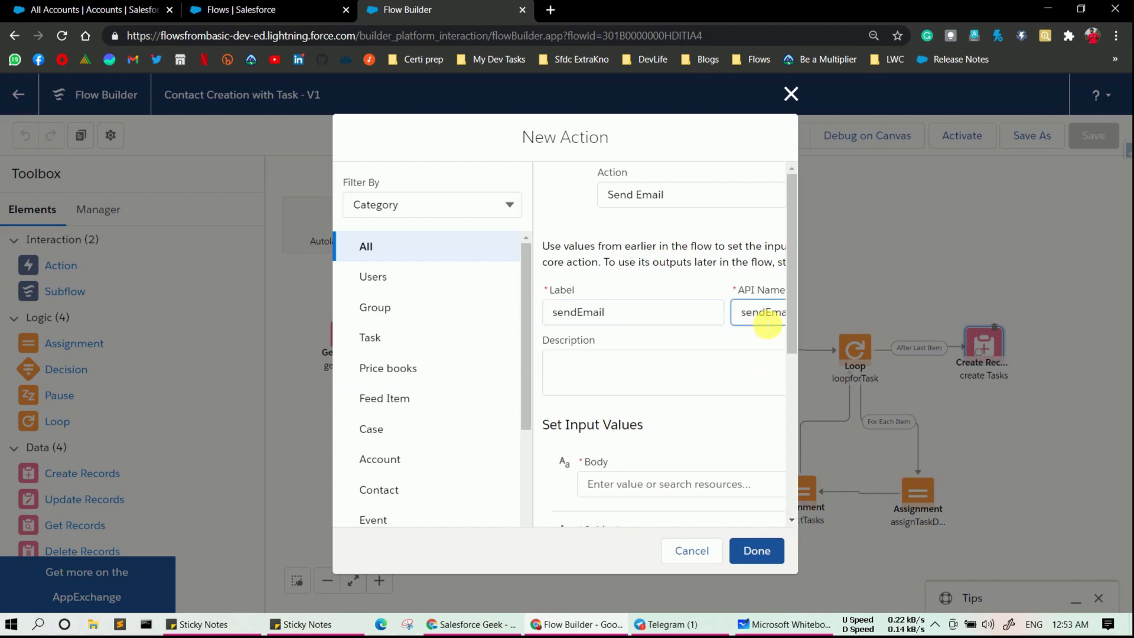
- Enter the body 'There is No Account who fullfill the Criteria' and the subject 'No Account'
{"action": "scroll", "coordinate": [752, 381], "scroll_direction": "down", "scroll_amount": 3}
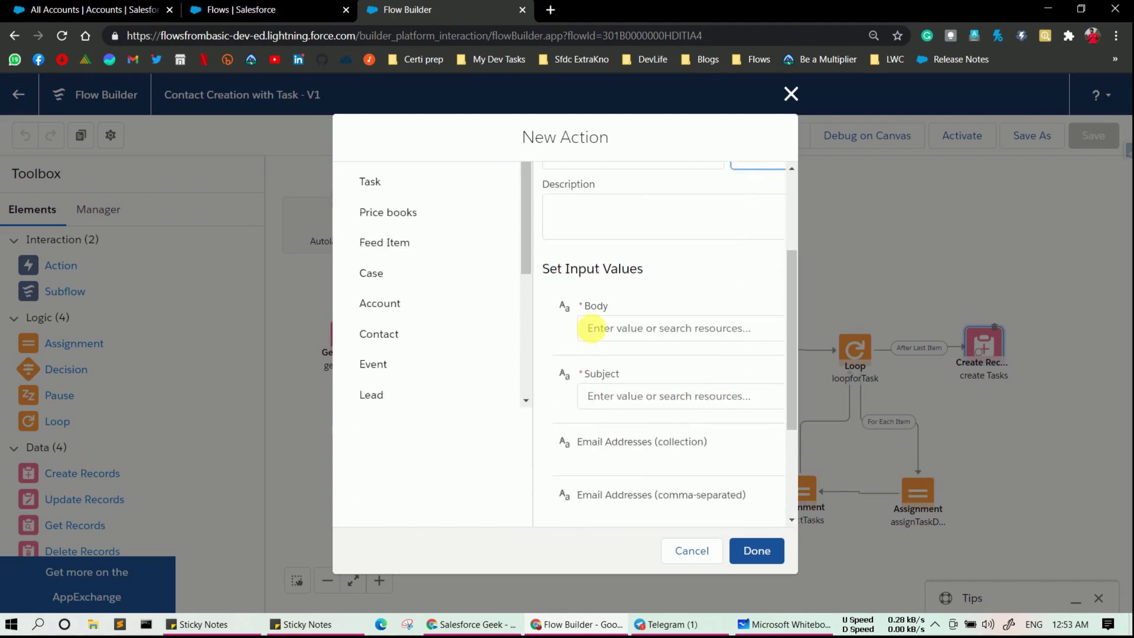
{"action": "left_click", "coordinate": [593, 328]}
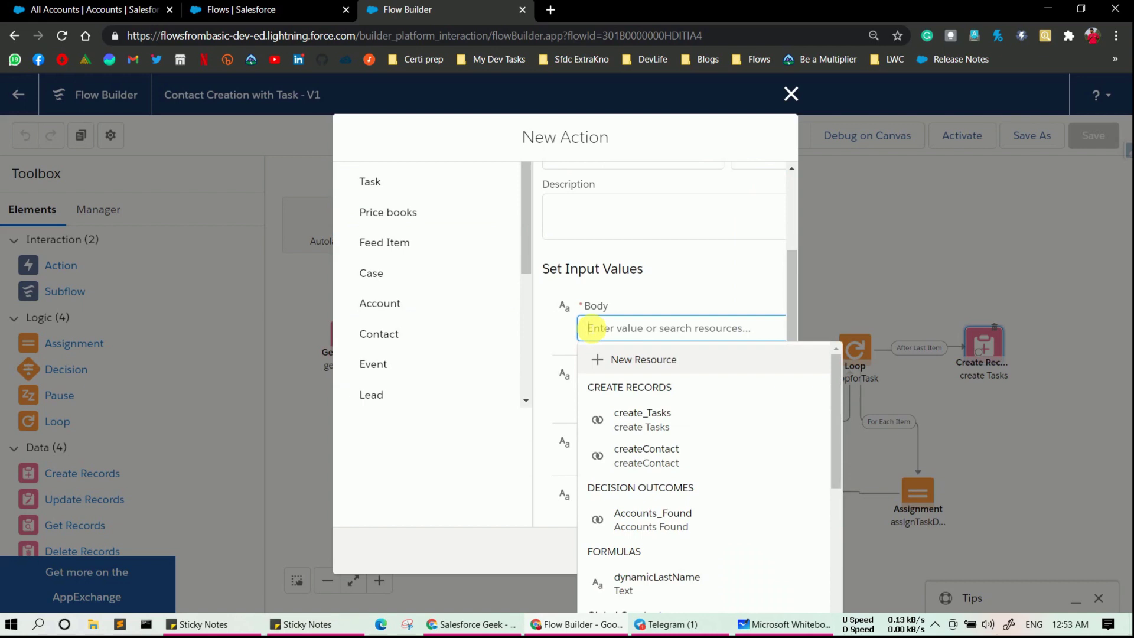
{"action": "type", "text": "The"}
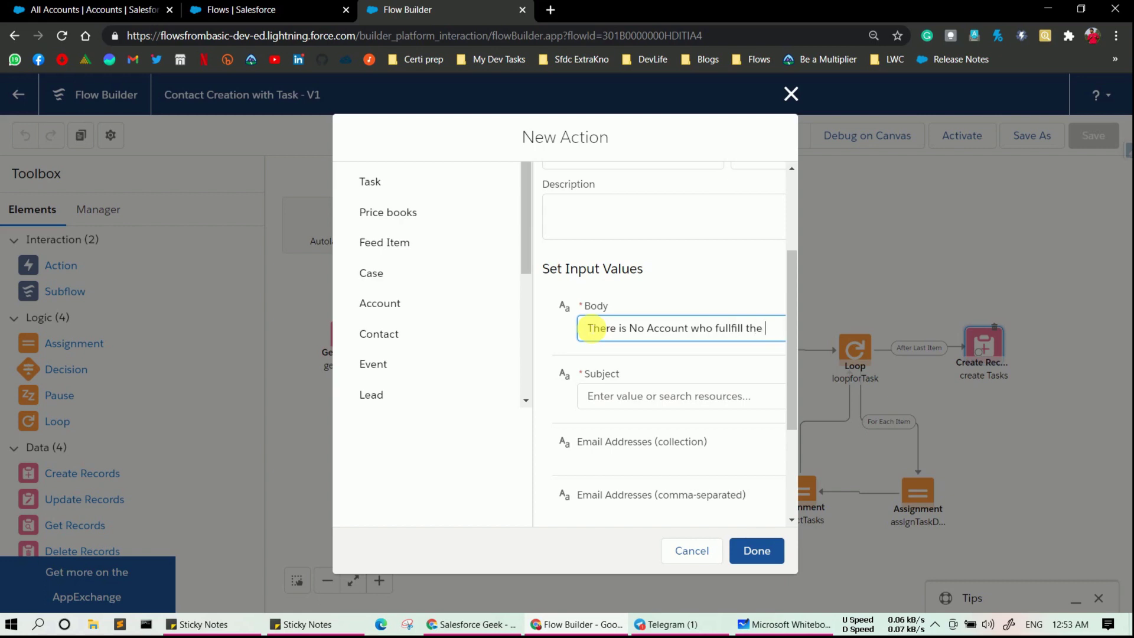
{"action": "type", "text": "riteria"}
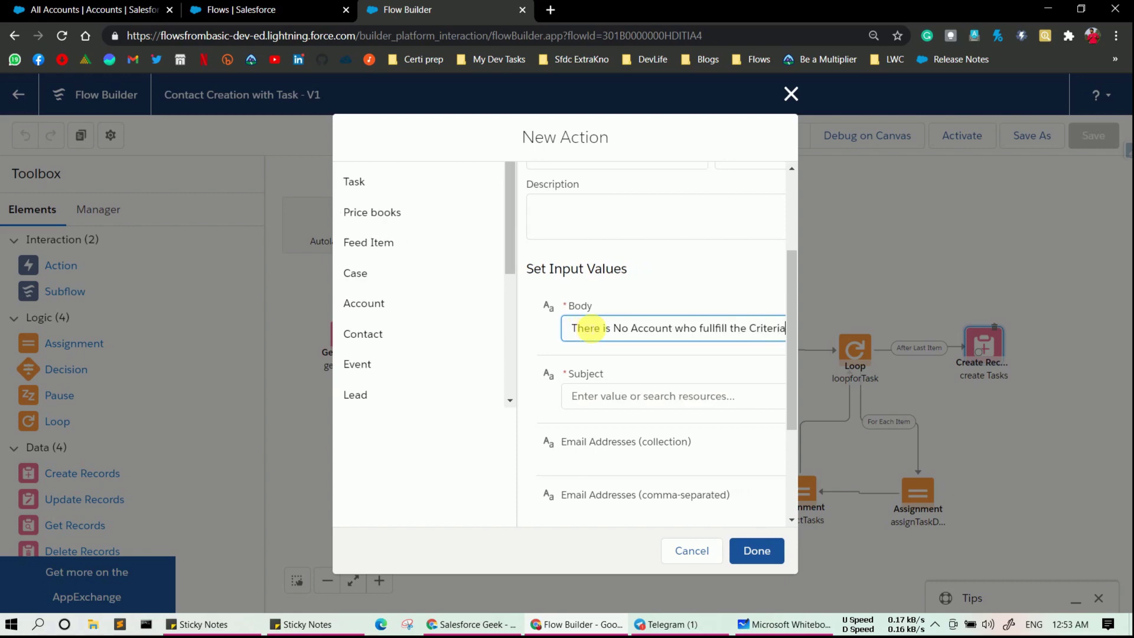
{"action": "left_click", "coordinate": [618, 396]}
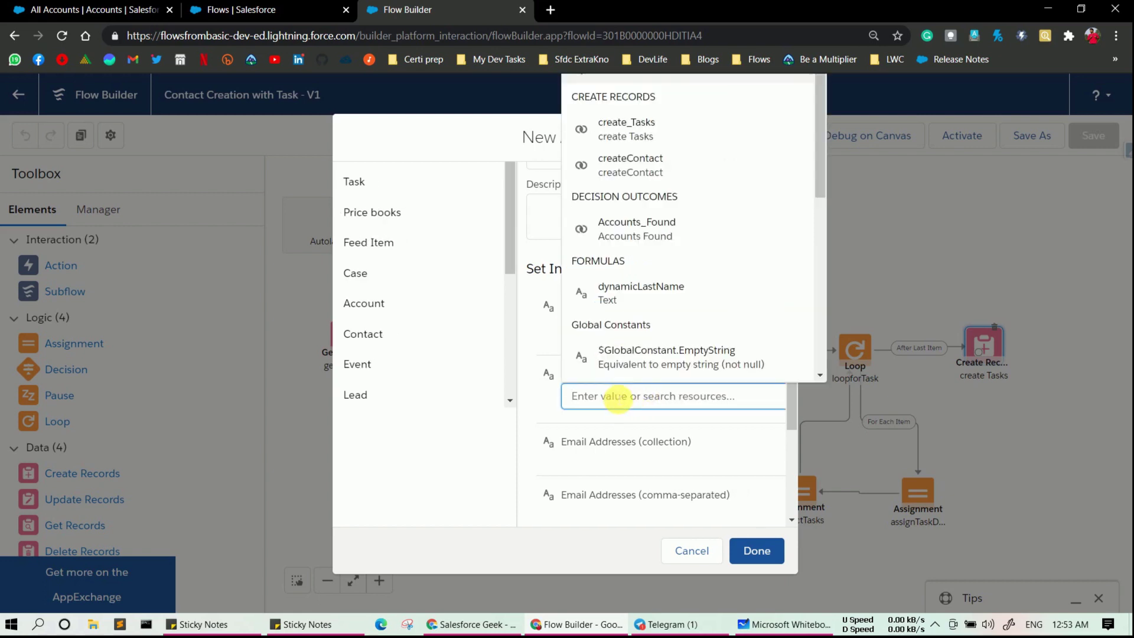
{"action": "type", "text": "No Avc"}
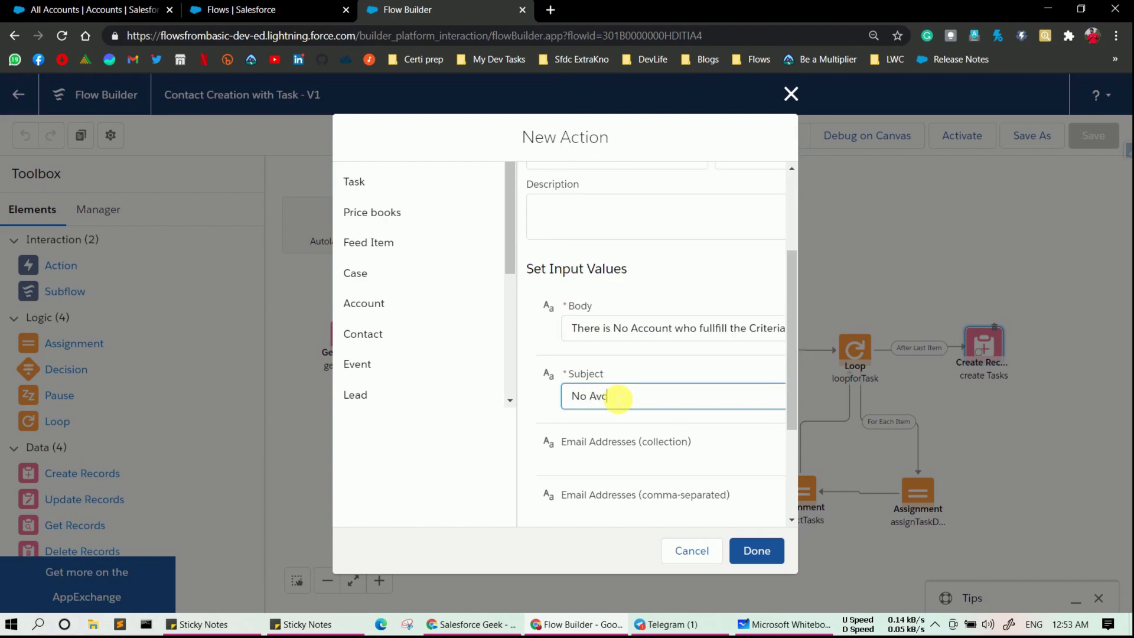
{"action": "key", "text": "BackSpace"}
{"action": "key", "text": "BackSpace"}
{"action": "type", "text": "Account"}
{"action": "scroll", "coordinate": [635, 433], "scroll_direction": "down", "scroll_amount": 1}
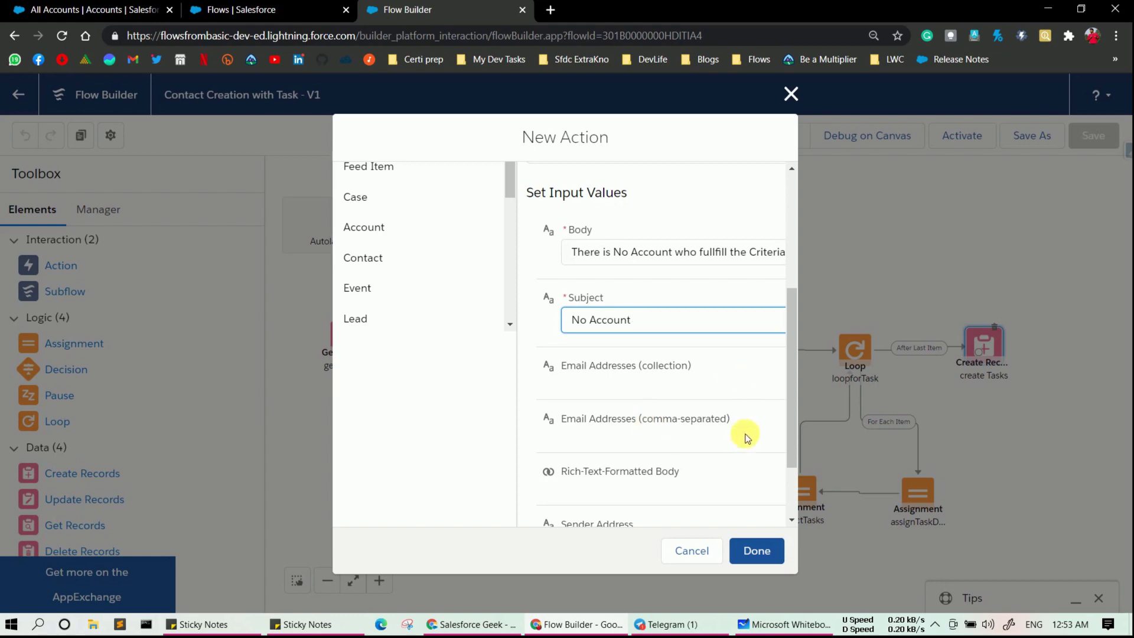
- Place the sendEmail action on the canvas and reopen its settings
{"action": "left_click", "coordinate": [768, 546]}
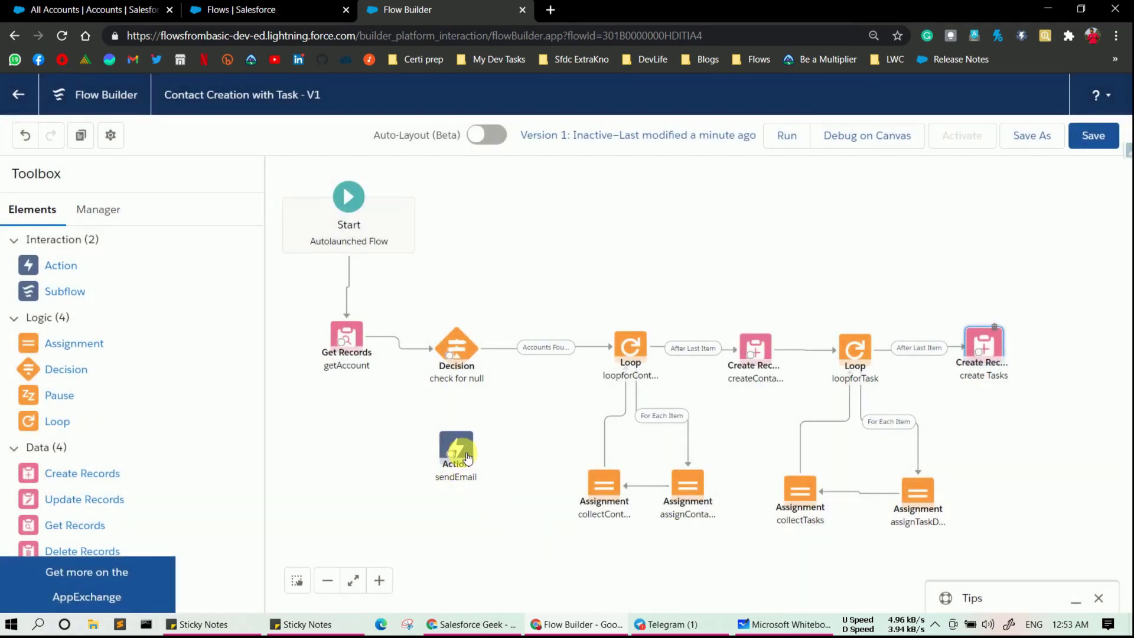
{"action": "double_click", "coordinate": [467, 458]}
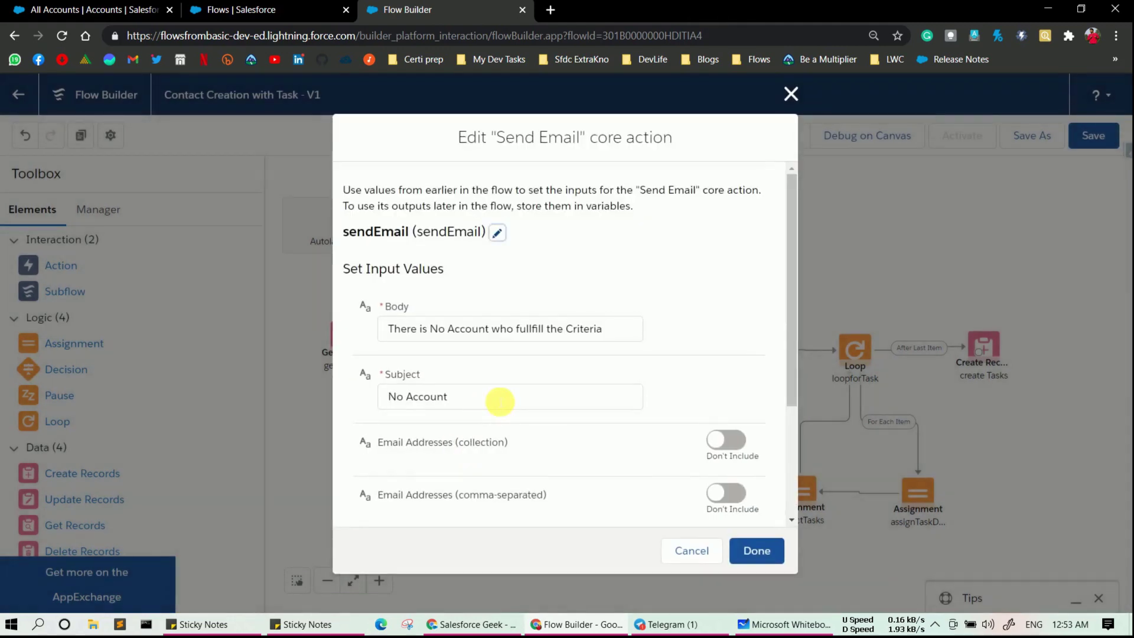
{"action": "scroll", "coordinate": [500, 401], "scroll_direction": "down", "scroll_amount": 2}
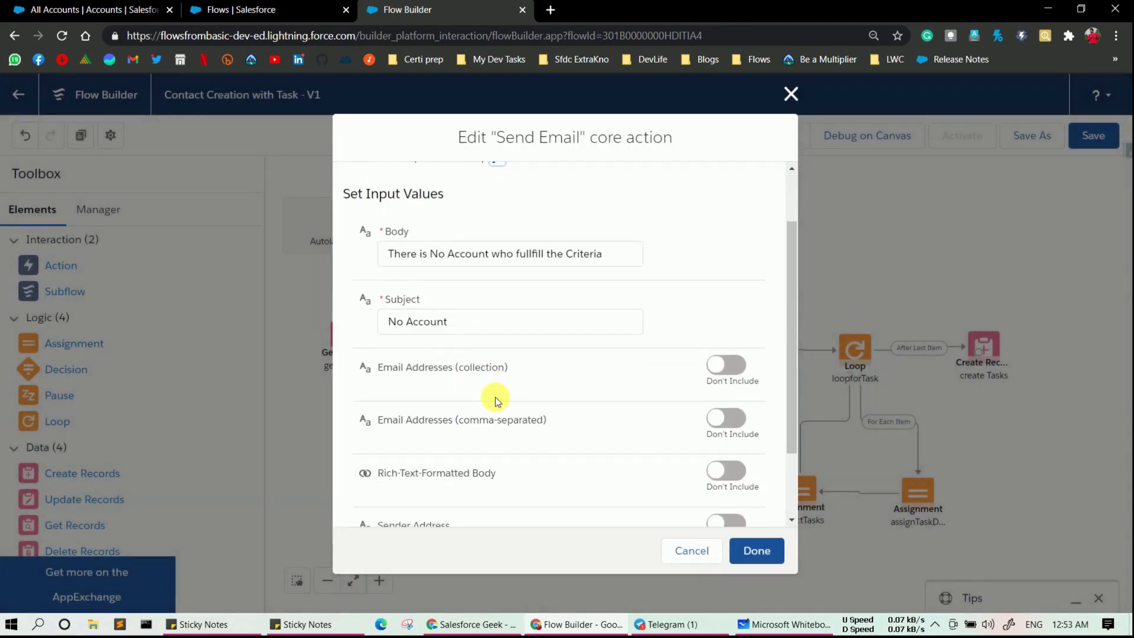
{"action": "scroll", "coordinate": [699, 314], "scroll_direction": "down", "scroll_amount": 1}
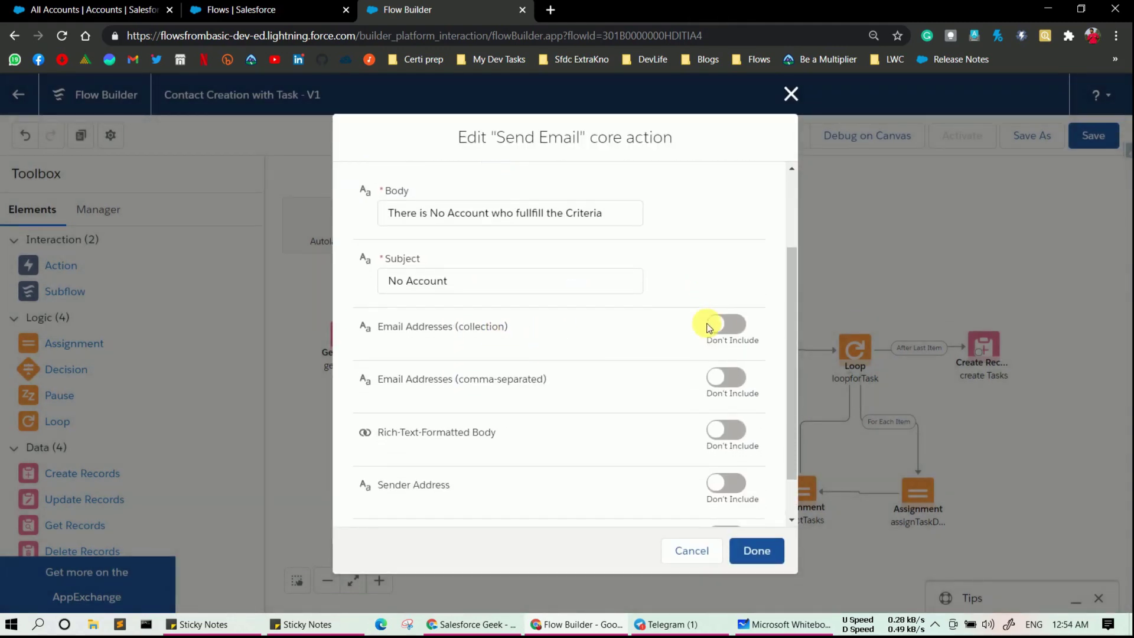
- Include comma-separated Email Addresses and enter the recipient's e-mail address
{"action": "left_click", "coordinate": [726, 361]}
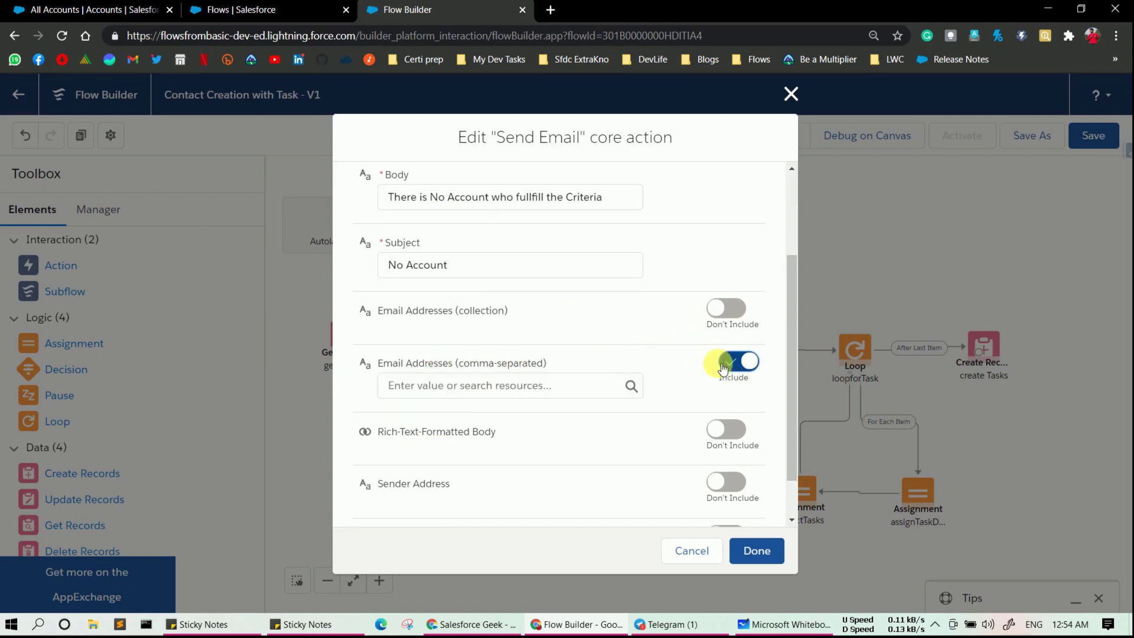
{"action": "left_click", "coordinate": [500, 400]}
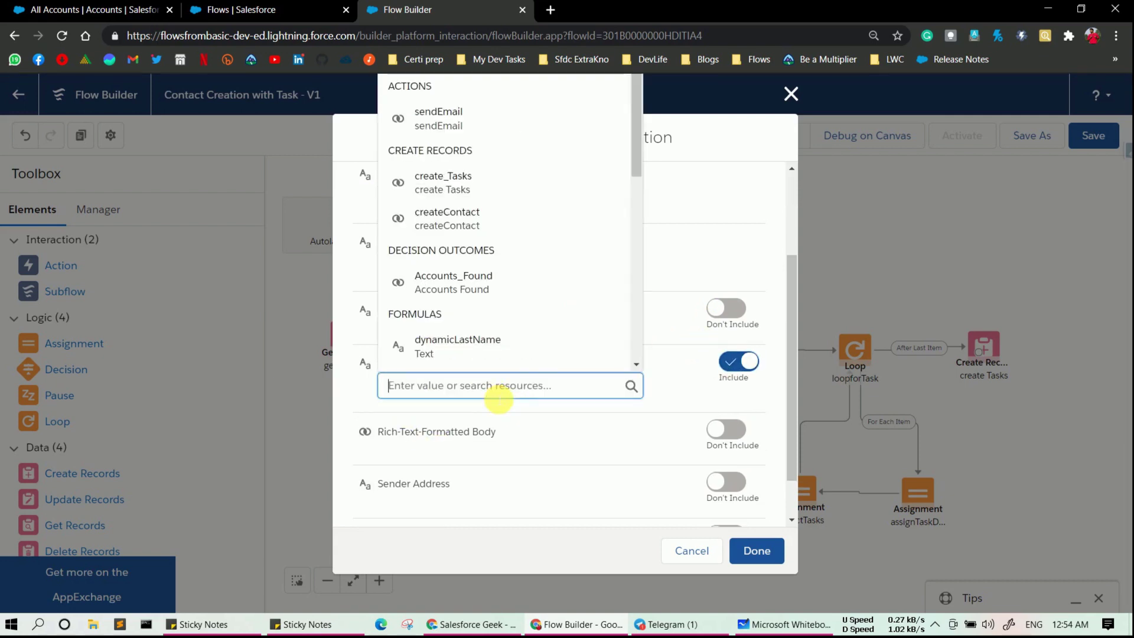
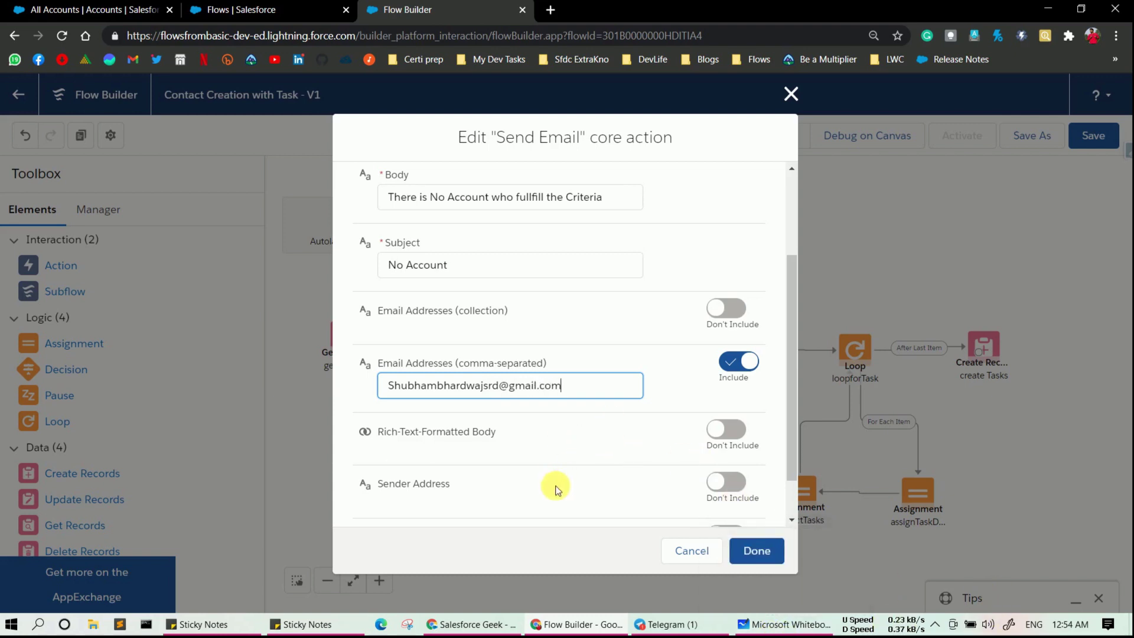
- Confirm sendEmail, connect check for null's No Account Found outcome to it, and save
{"action": "left_click", "coordinate": [771, 557]}
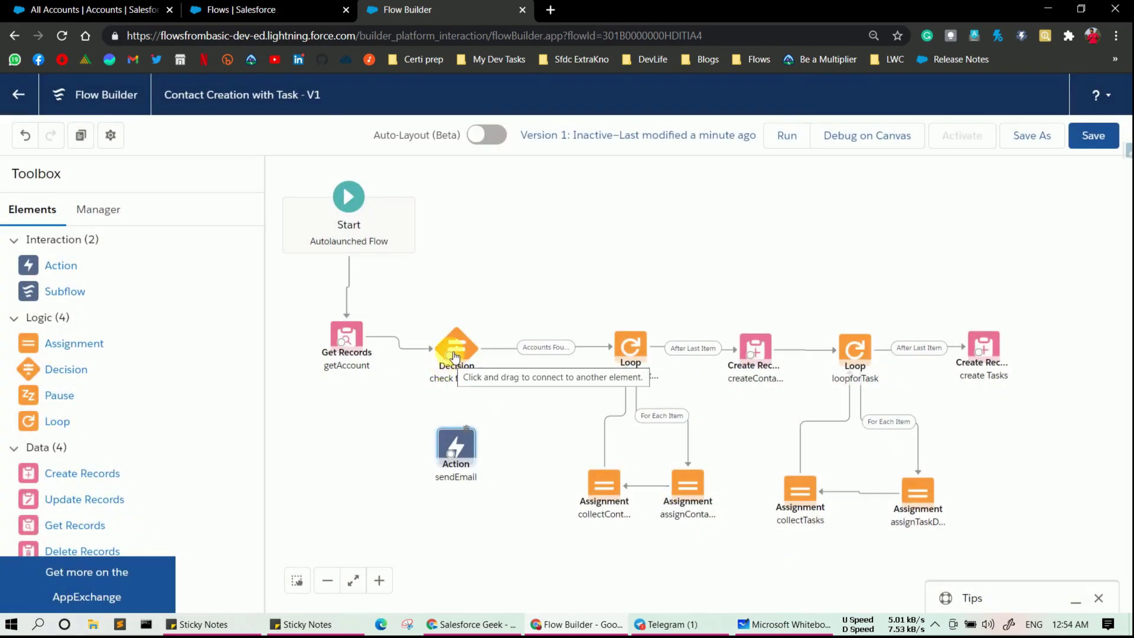
{"action": "left_click_drag", "start_coordinate": [455, 357], "coordinate": [475, 501]}
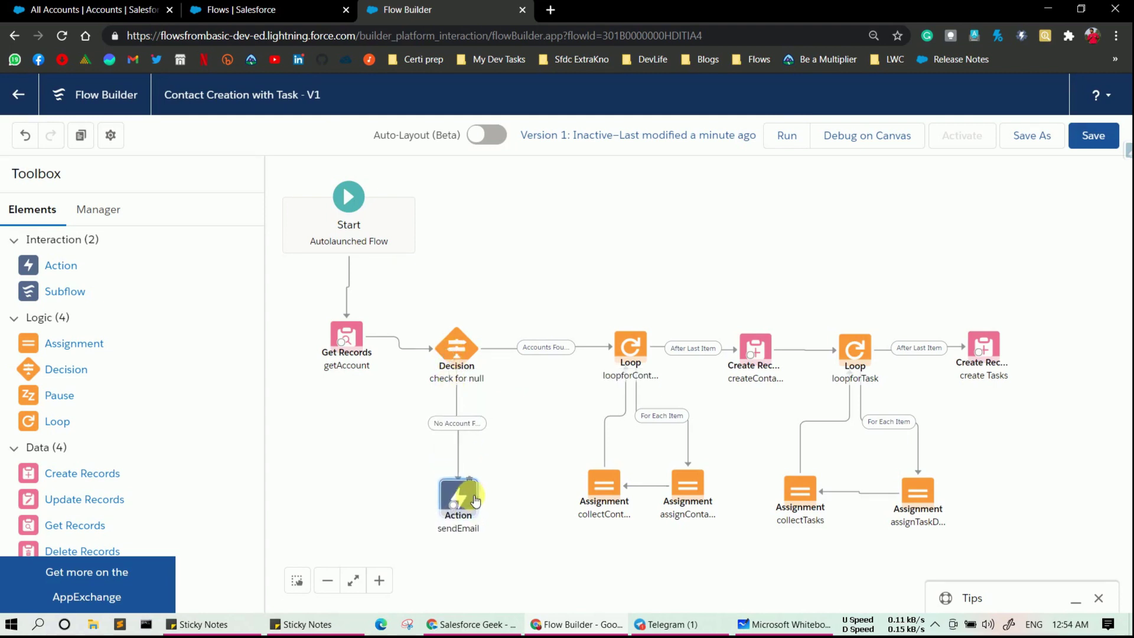
{"action": "left_click", "coordinate": [482, 423]}
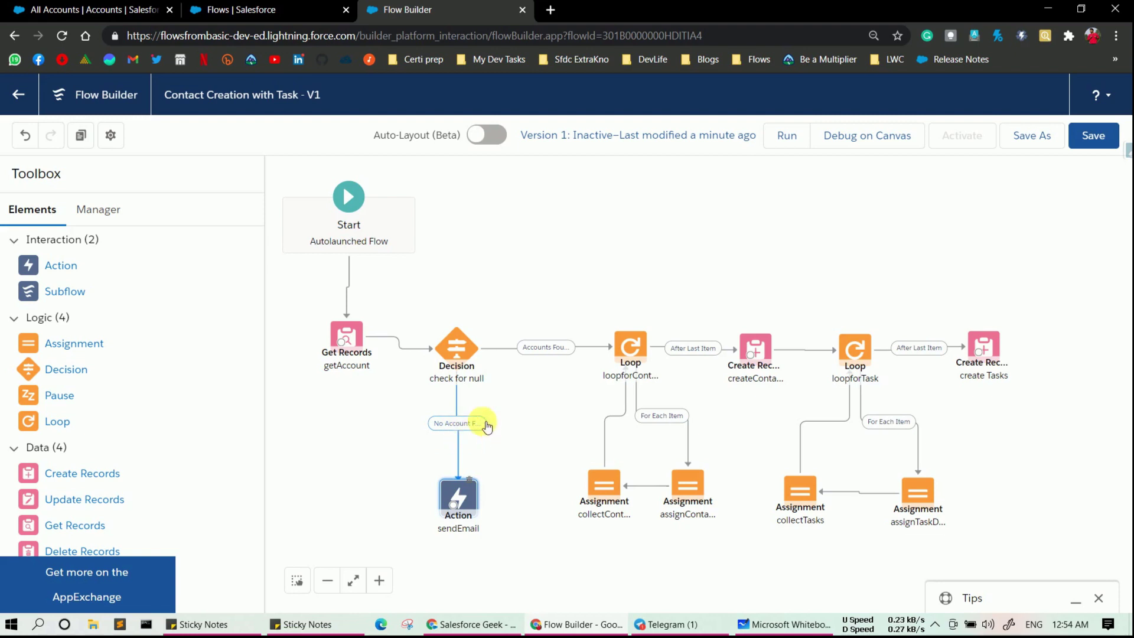
{"action": "left_click", "coordinate": [1090, 146]}
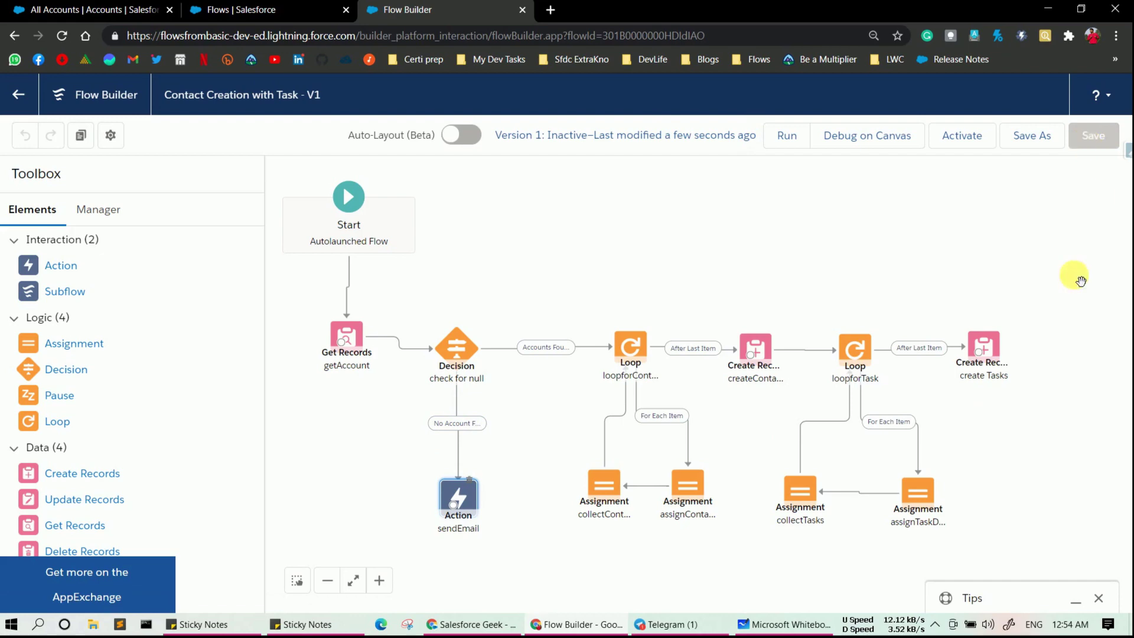
- Inspect getAccount's AnnualRevenue equals 10001 filter, then switch to the All Accounts list
{"action": "double_click", "coordinate": [350, 337]}
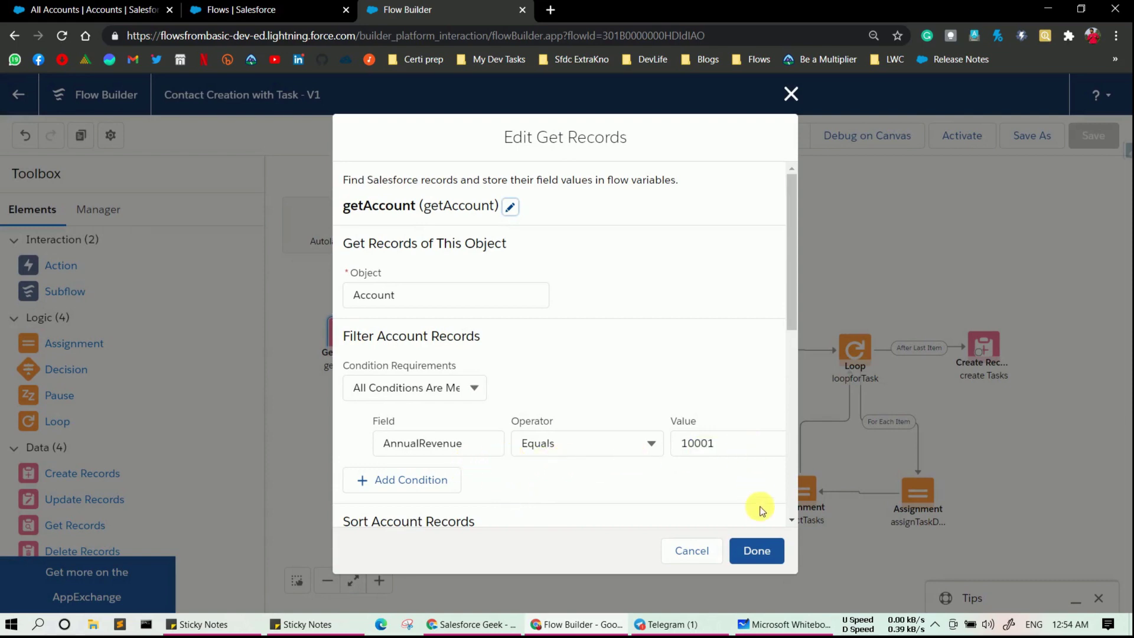
{"action": "left_click", "coordinate": [688, 551]}
{"action": "left_click", "coordinate": [95, 10]}
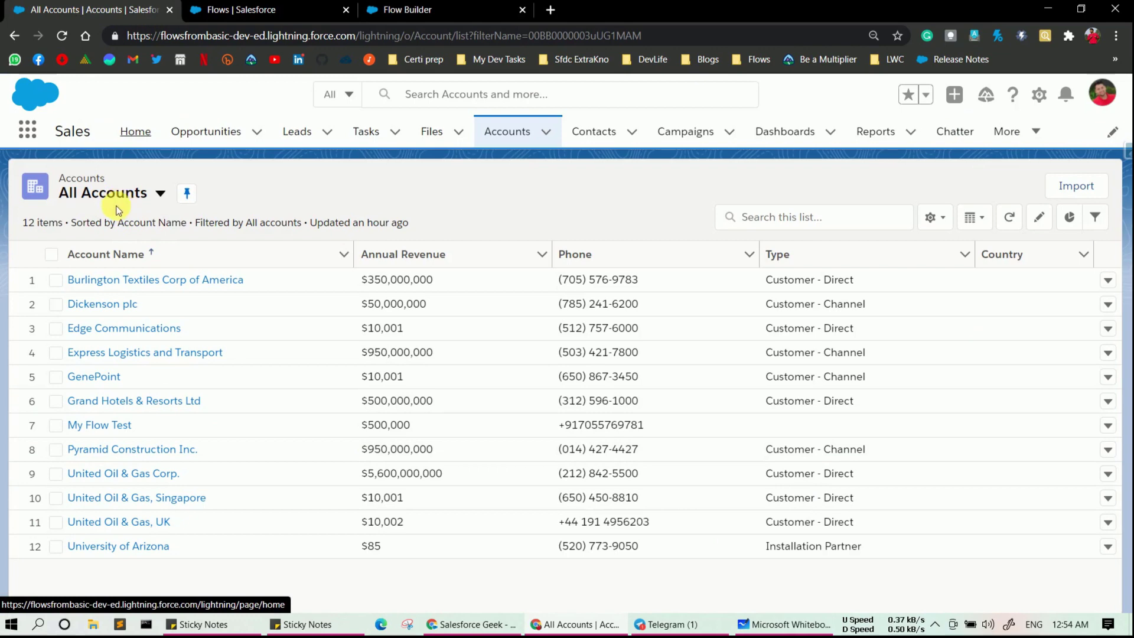
- Add an Annual Revenue equals 10001 filter to the All Accounts list view and save it
{"action": "left_click", "coordinate": [1095, 217]}
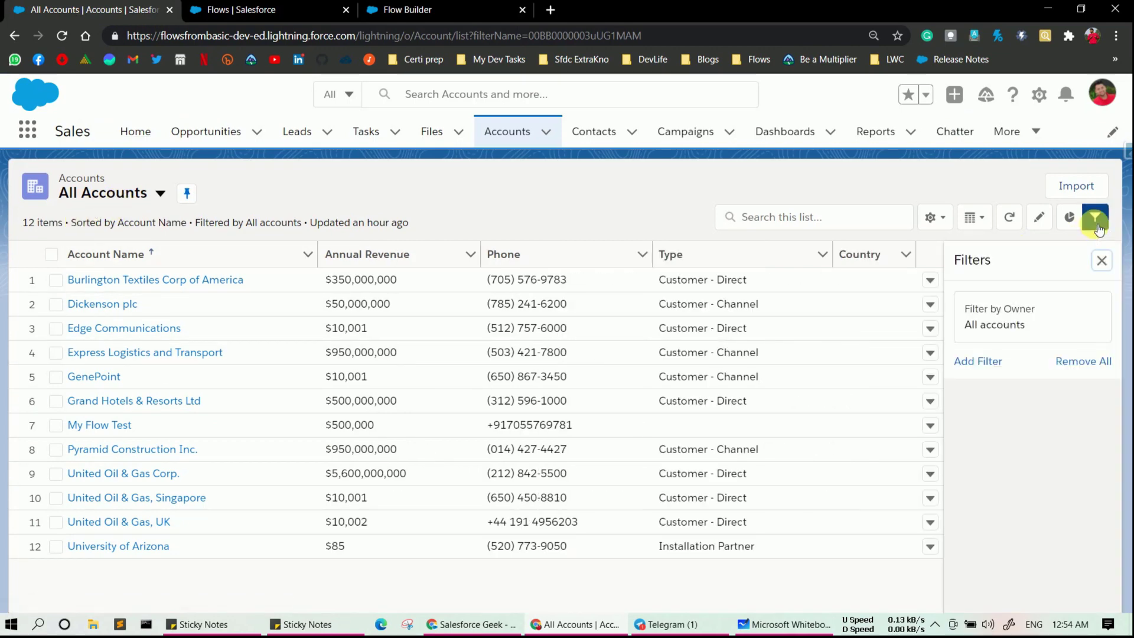
{"action": "left_click", "coordinate": [976, 361]}
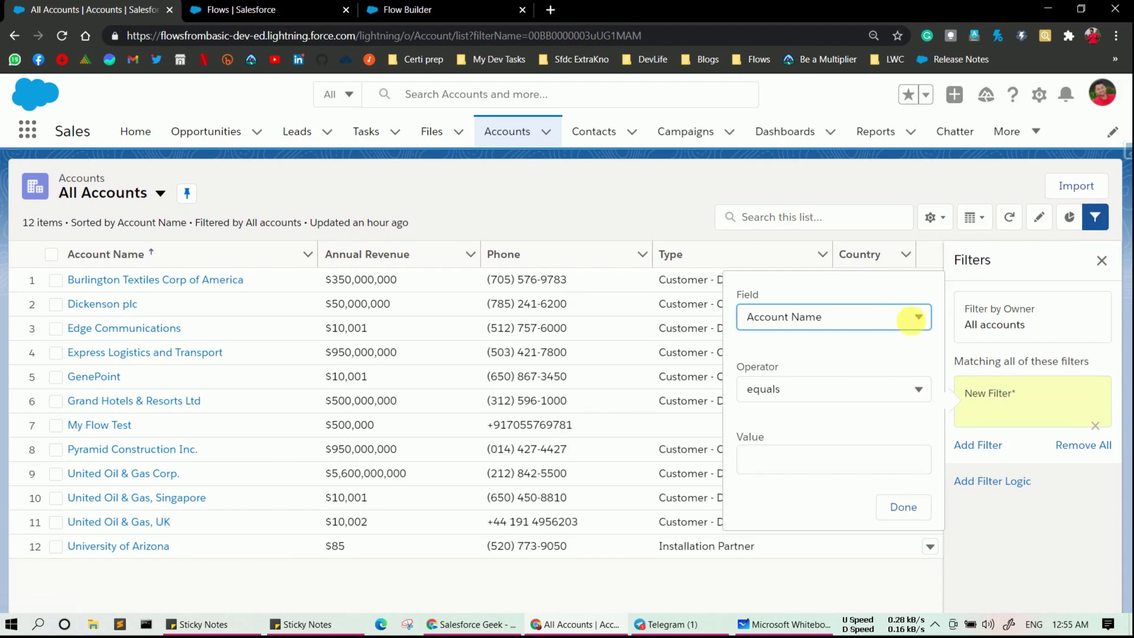
{"action": "left_click", "coordinate": [909, 317]}
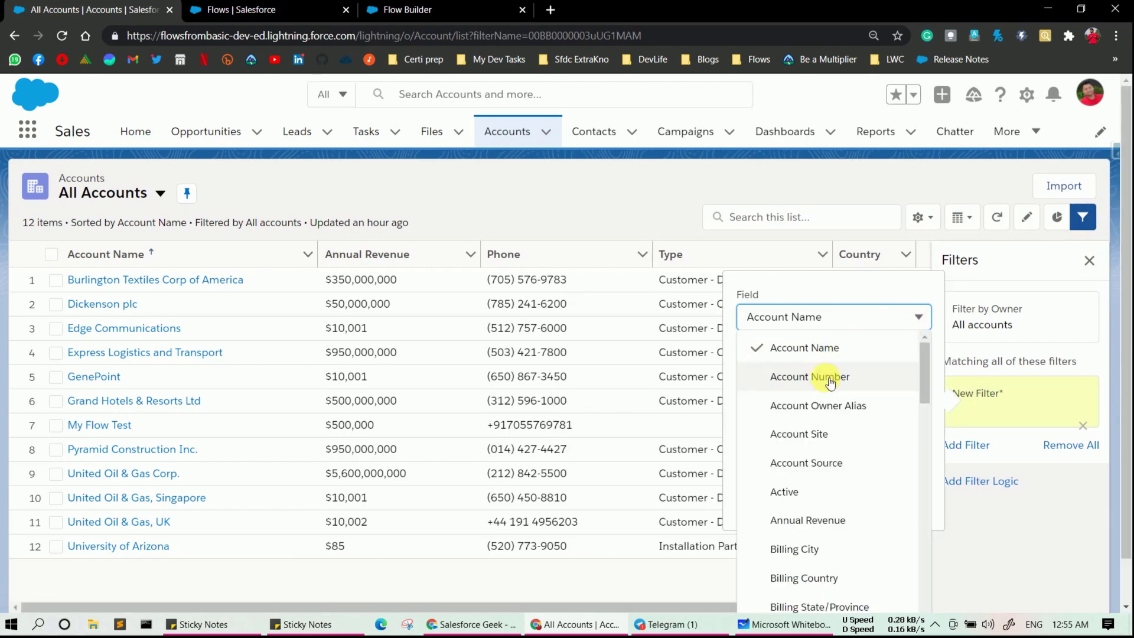
{"action": "left_click", "coordinate": [806, 519]}
{"action": "left_click", "coordinate": [815, 463]}
{"action": "type", "text": "10001"}
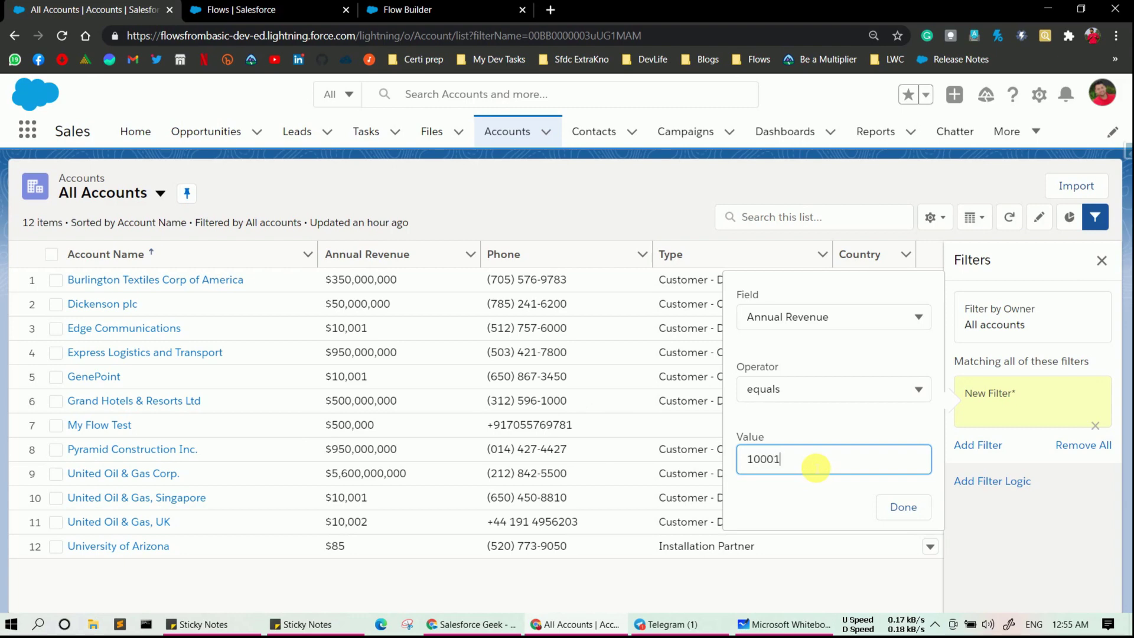
{"action": "left_click", "coordinate": [904, 511]}
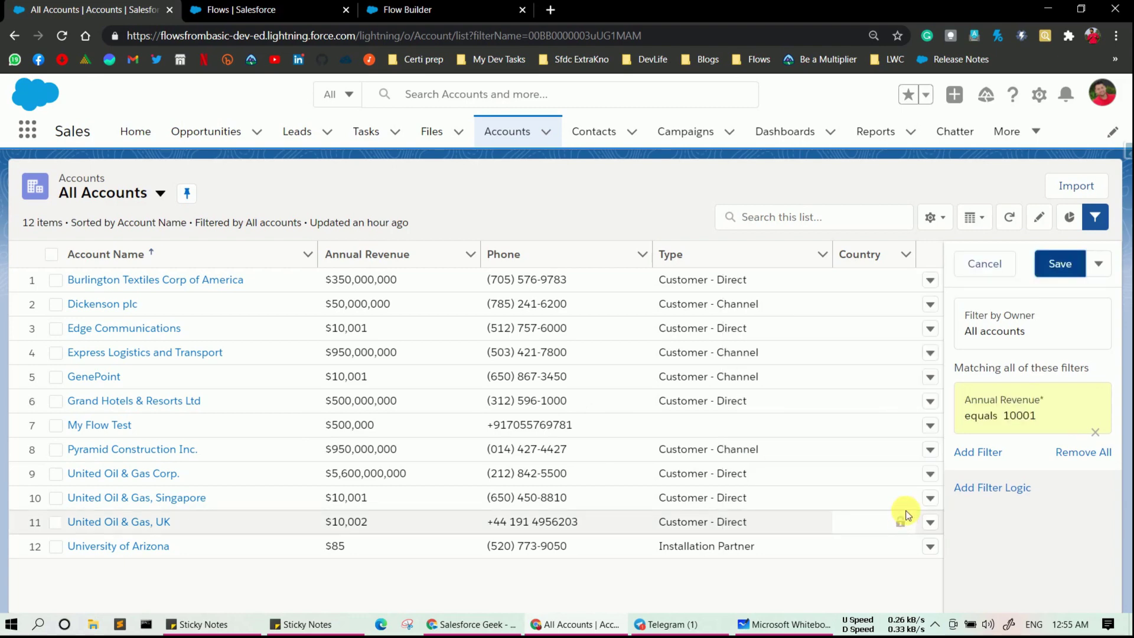
{"action": "left_click", "coordinate": [1059, 266]}
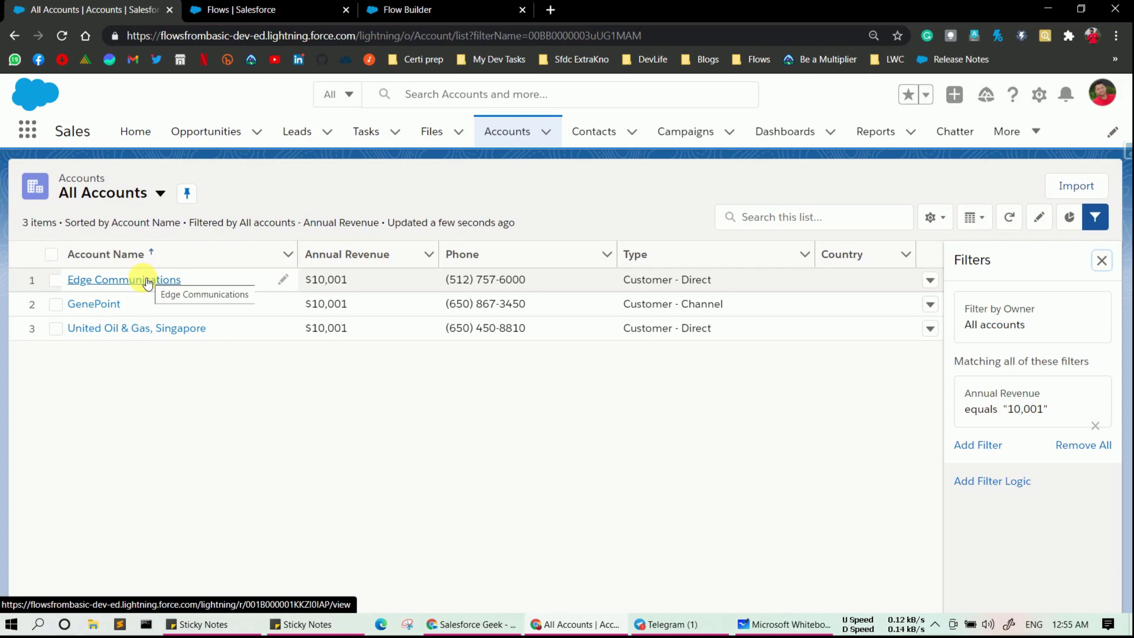
{"action": "left_click", "coordinate": [148, 282]}
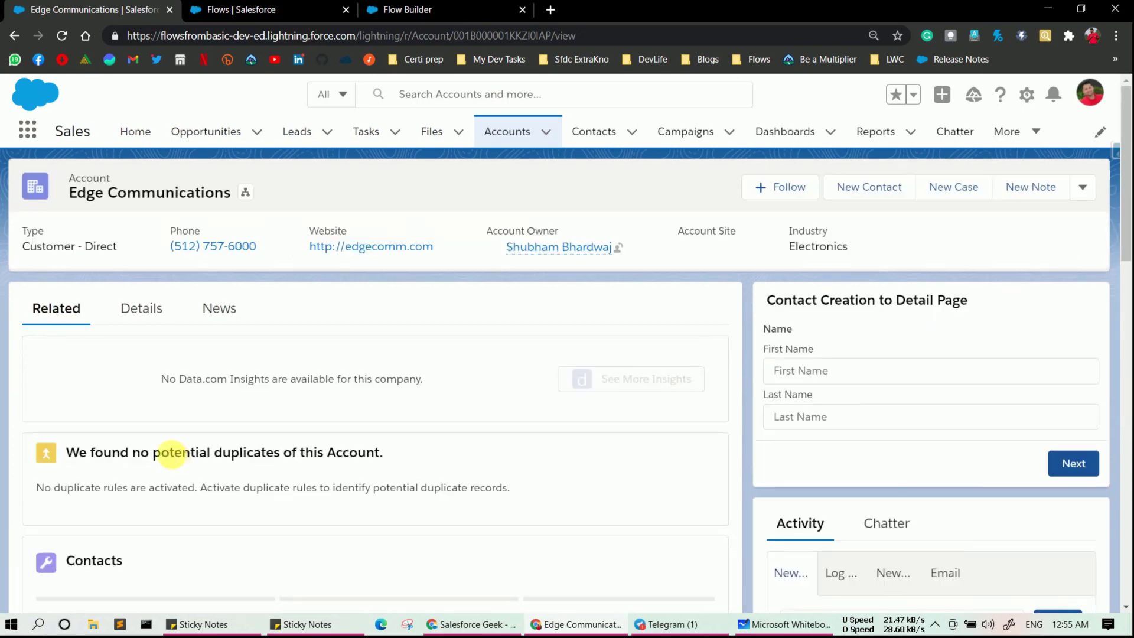
{"action": "scroll", "coordinate": [166, 452], "scroll_direction": "down", "scroll_amount": 4}
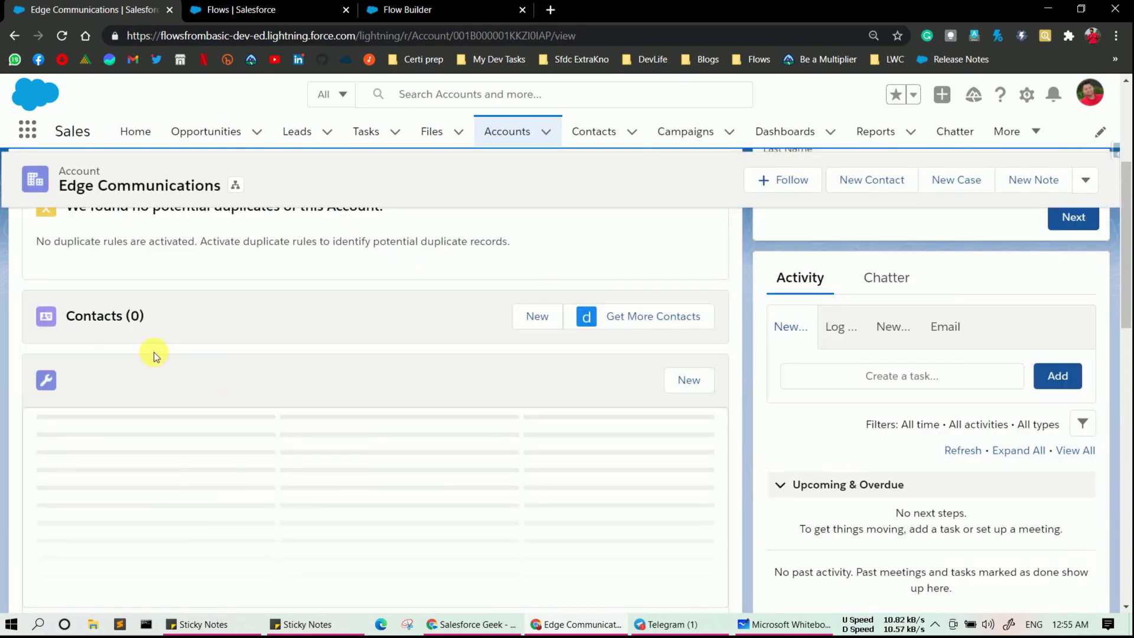
{"action": "left_click", "coordinate": [499, 131]}
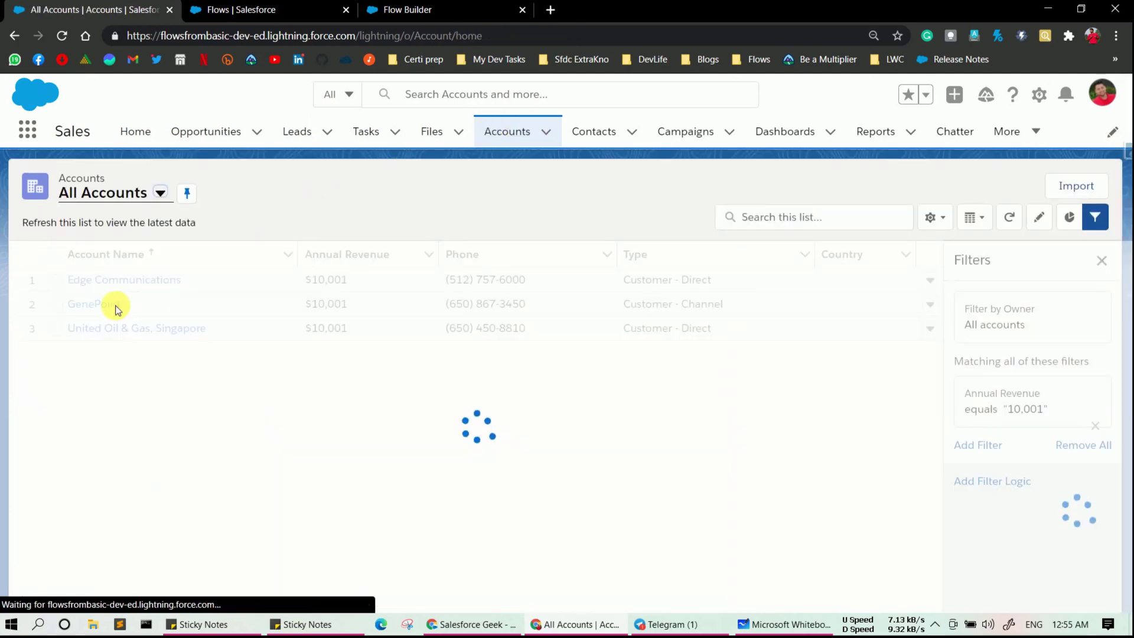
{"action": "left_click", "coordinate": [118, 306]}
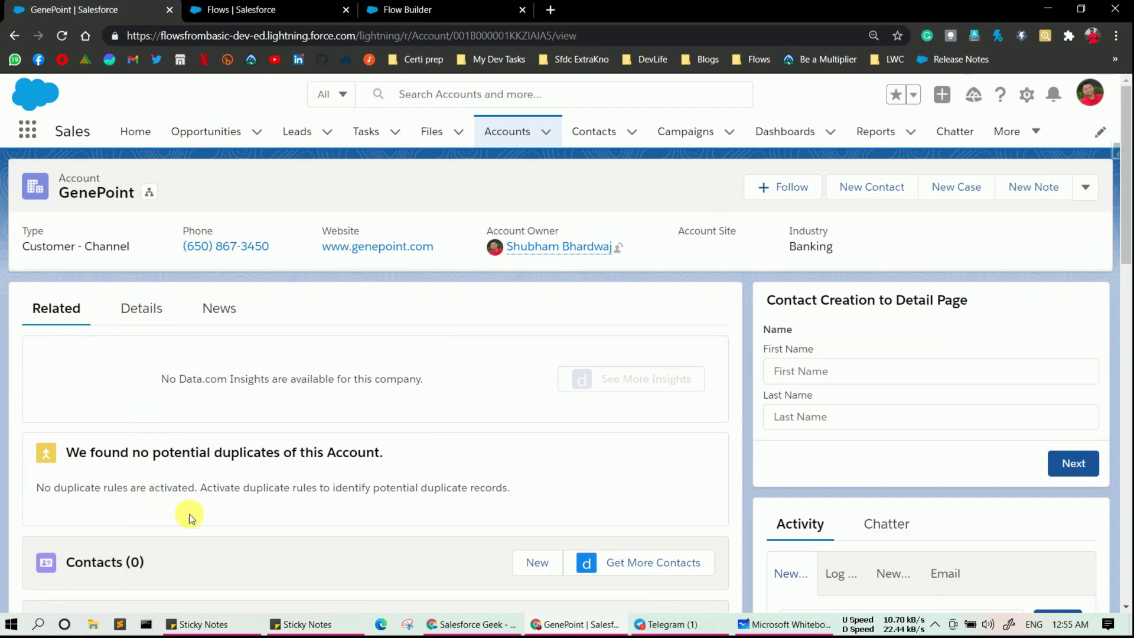
{"action": "left_click", "coordinate": [507, 131]}
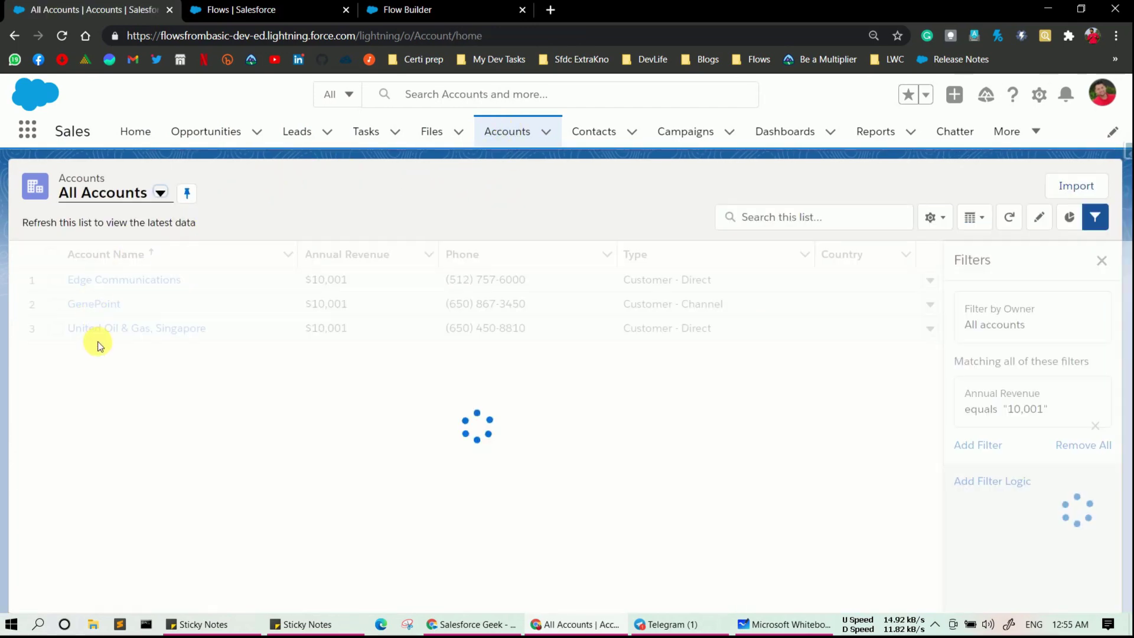
{"action": "left_click", "coordinate": [104, 334]}
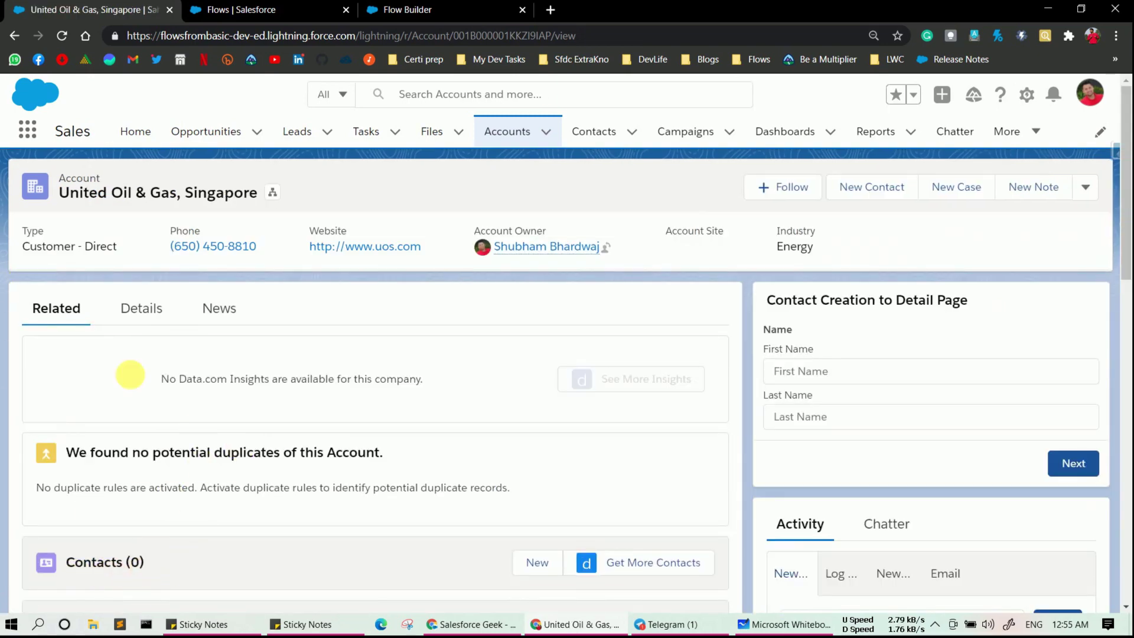
{"action": "left_click", "coordinate": [501, 133]}
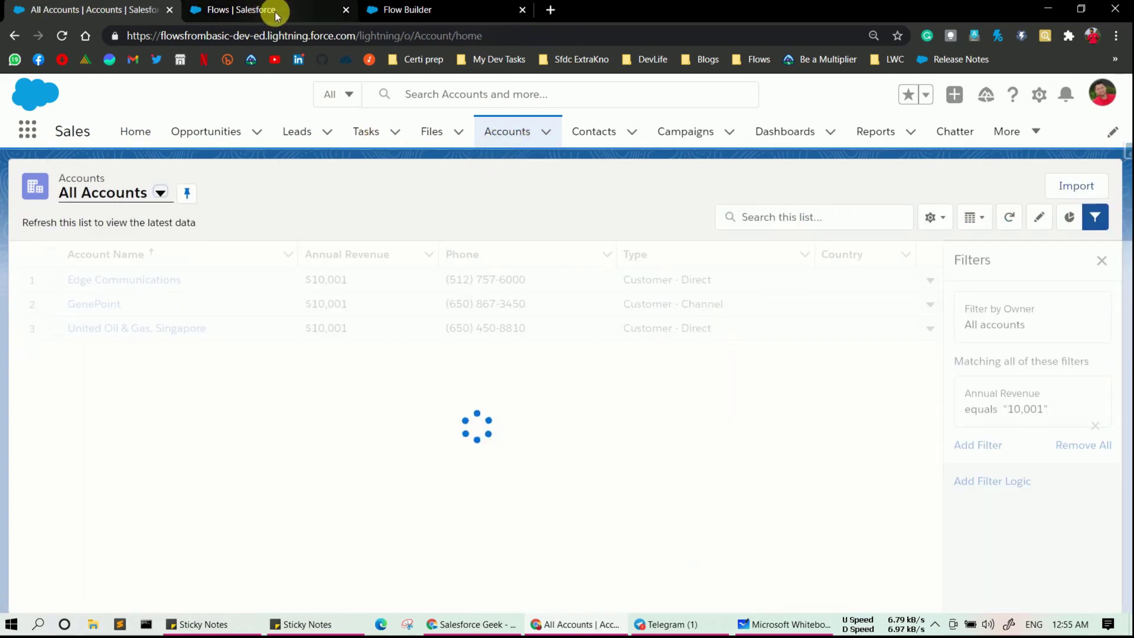
{"action": "left_click", "coordinate": [278, 12]}
- Return to the Contact Creation with Task flow and run Debug on Canvas
{"action": "left_click", "coordinate": [381, 11]}
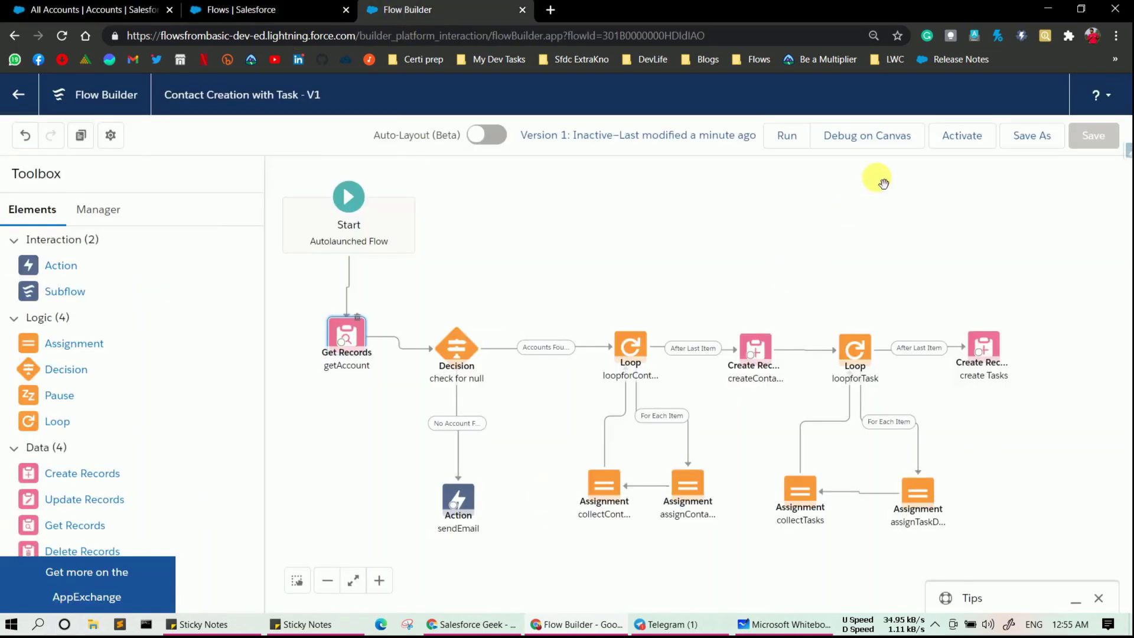
{"action": "left_click", "coordinate": [889, 136]}
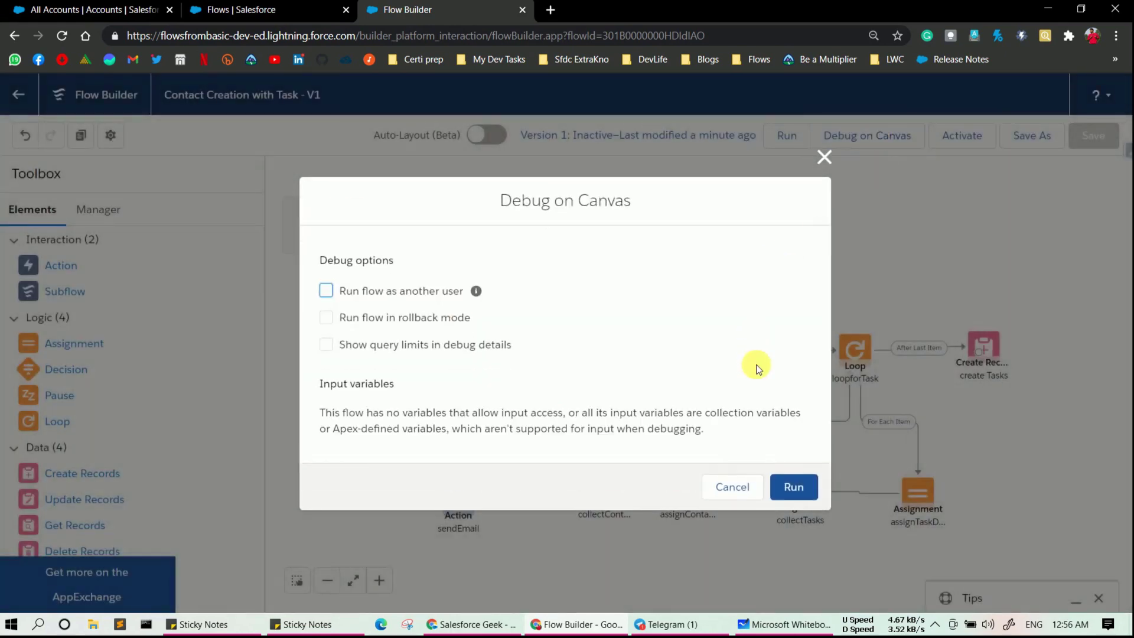
{"action": "left_click", "coordinate": [793, 487]}
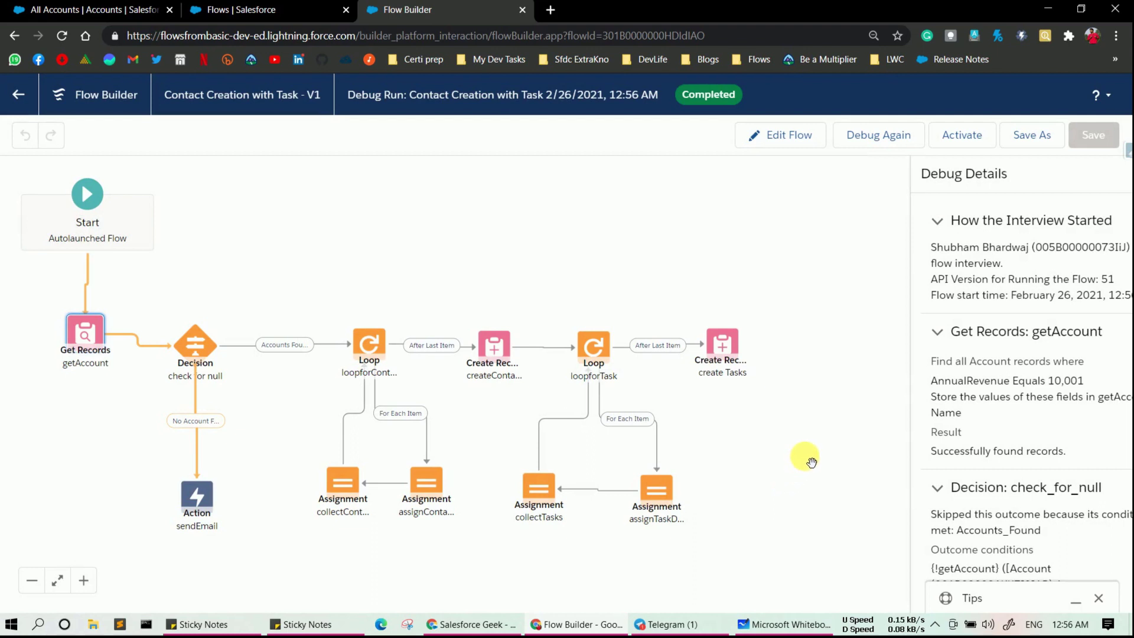
{"action": "scroll", "coordinate": [1024, 414], "scroll_direction": "down", "scroll_amount": 1}
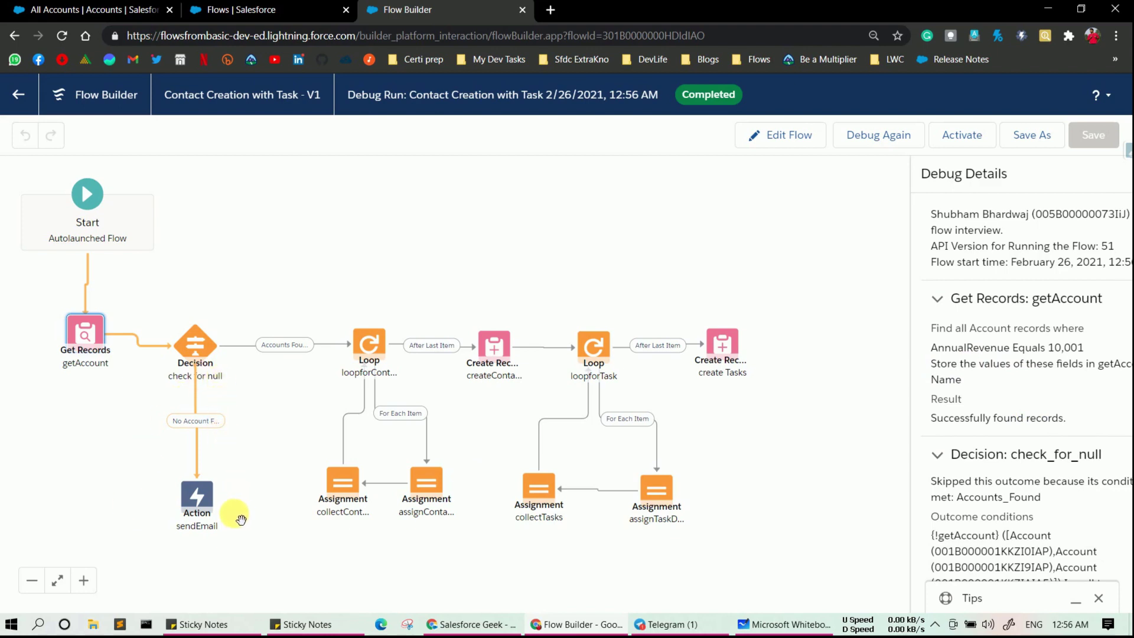
{"action": "scroll", "coordinate": [1003, 487], "scroll_direction": "down", "scroll_amount": 2}
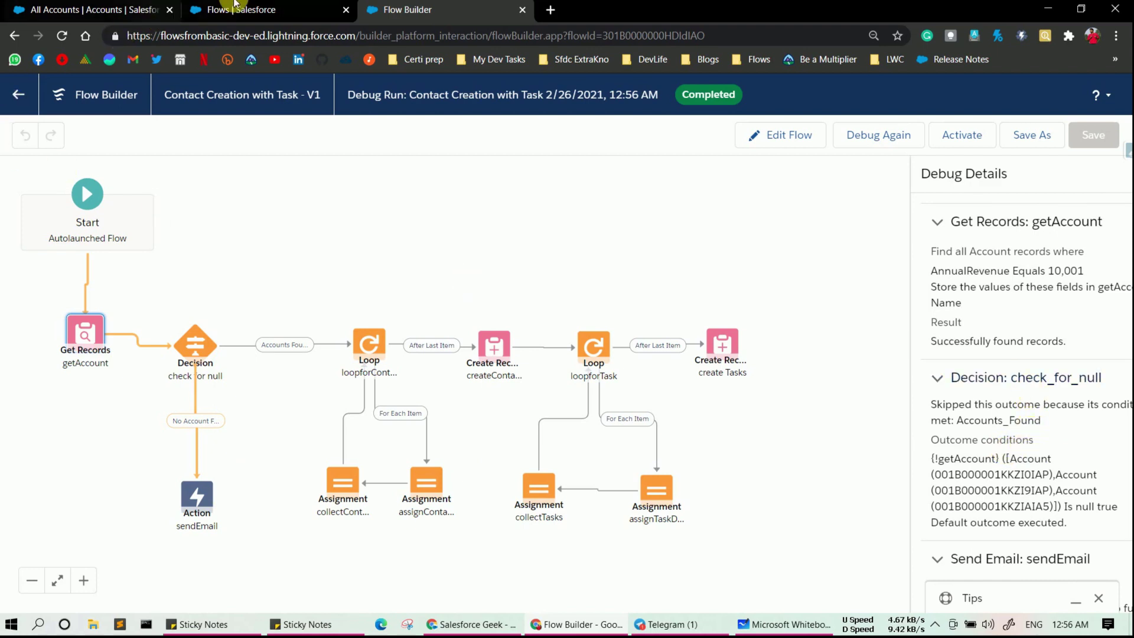
{"action": "left_click", "coordinate": [68, 10]}
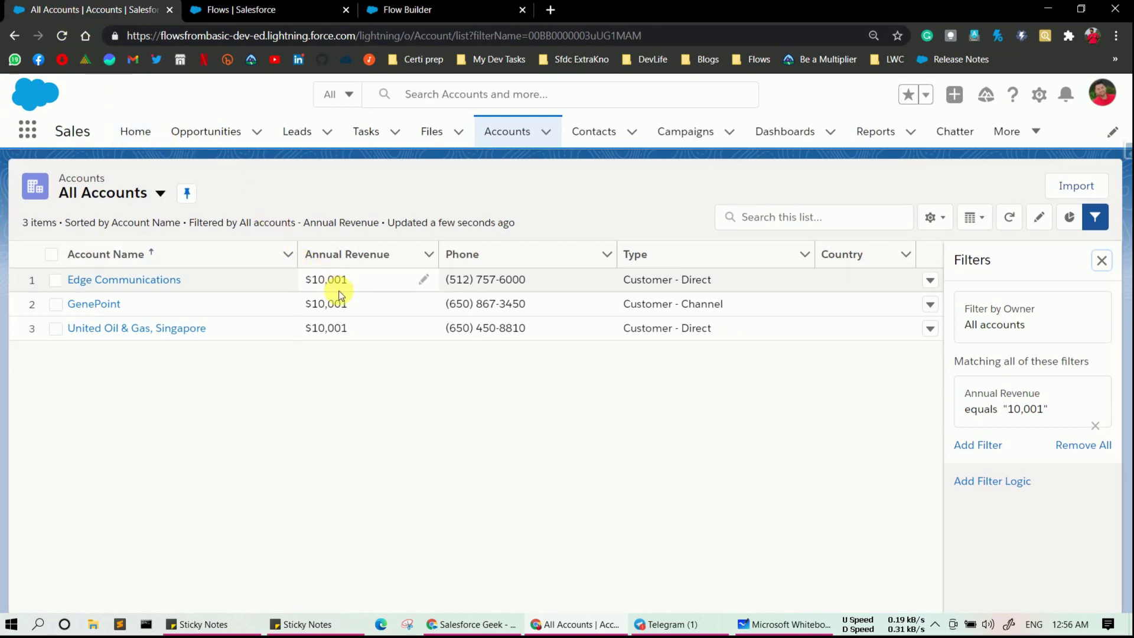
{"action": "left_click", "coordinate": [368, 13]}
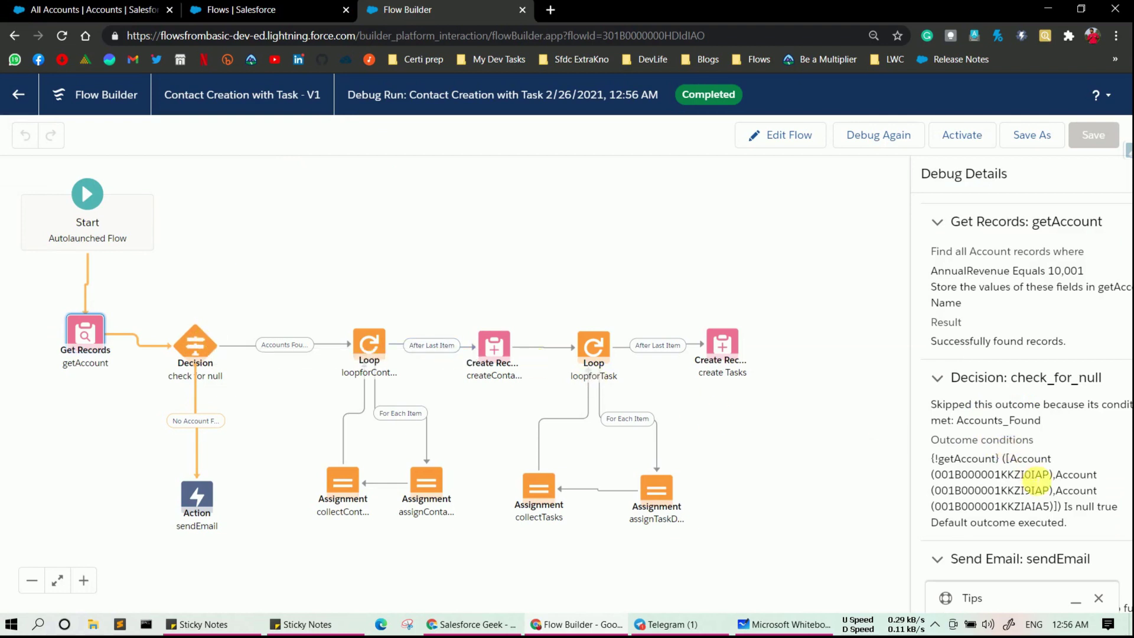
{"action": "scroll", "coordinate": [1037, 476], "scroll_direction": "down", "scroll_amount": 3}
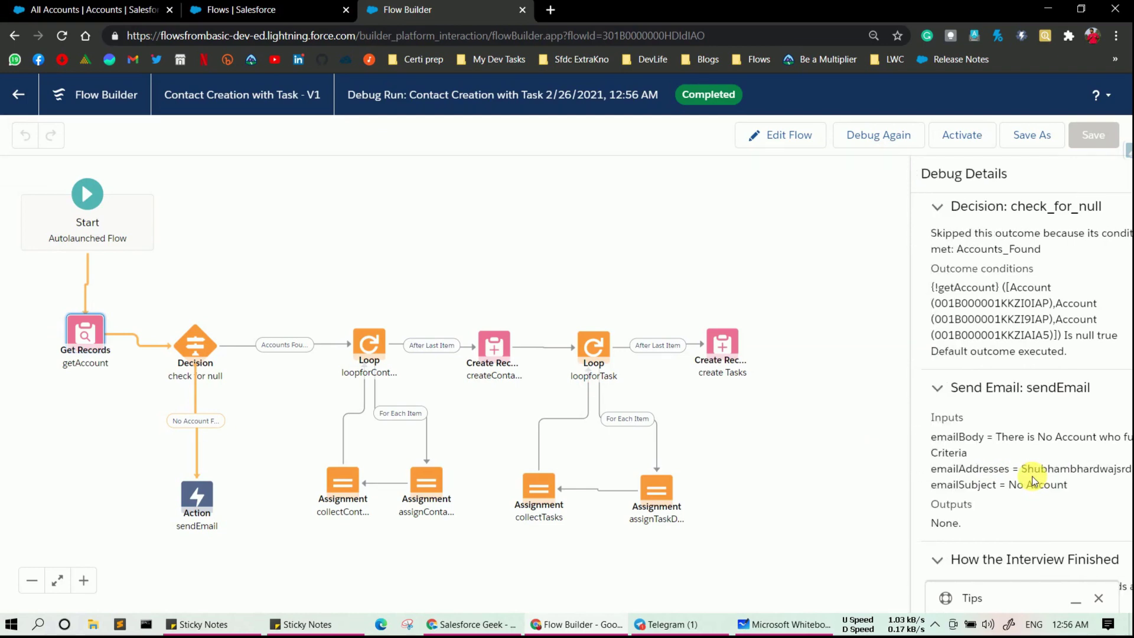
{"action": "double_click", "coordinate": [208, 351]}
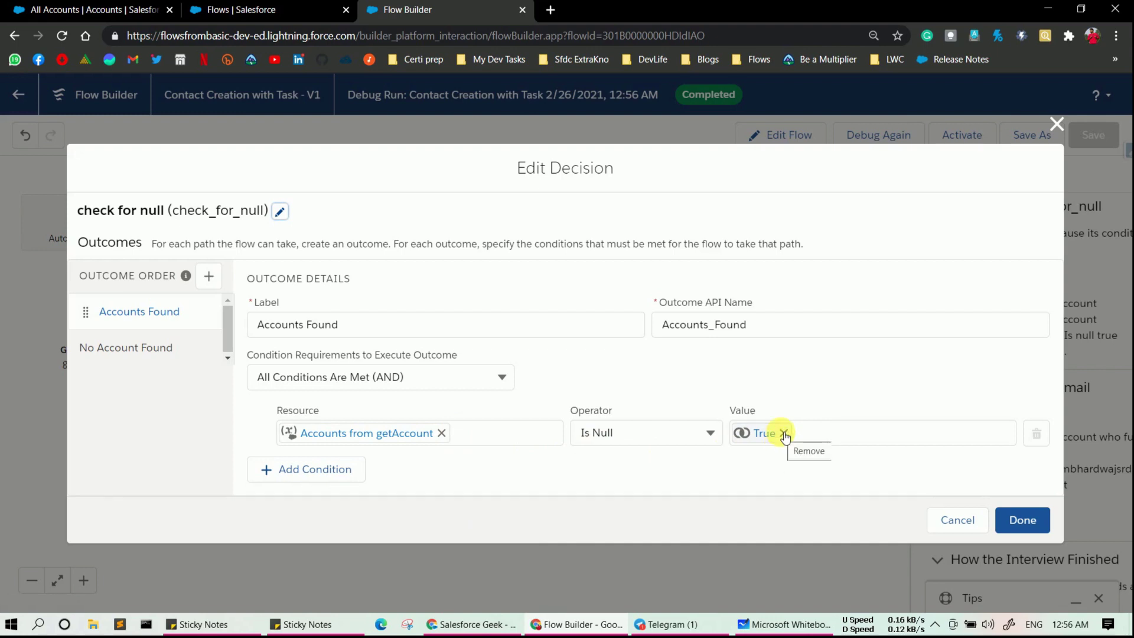
- Replace the Accounts Found condition value True with {!$GlobalConstant.False}
{"action": "left_click", "coordinate": [784, 435]}
{"action": "left_click", "coordinate": [784, 435]}
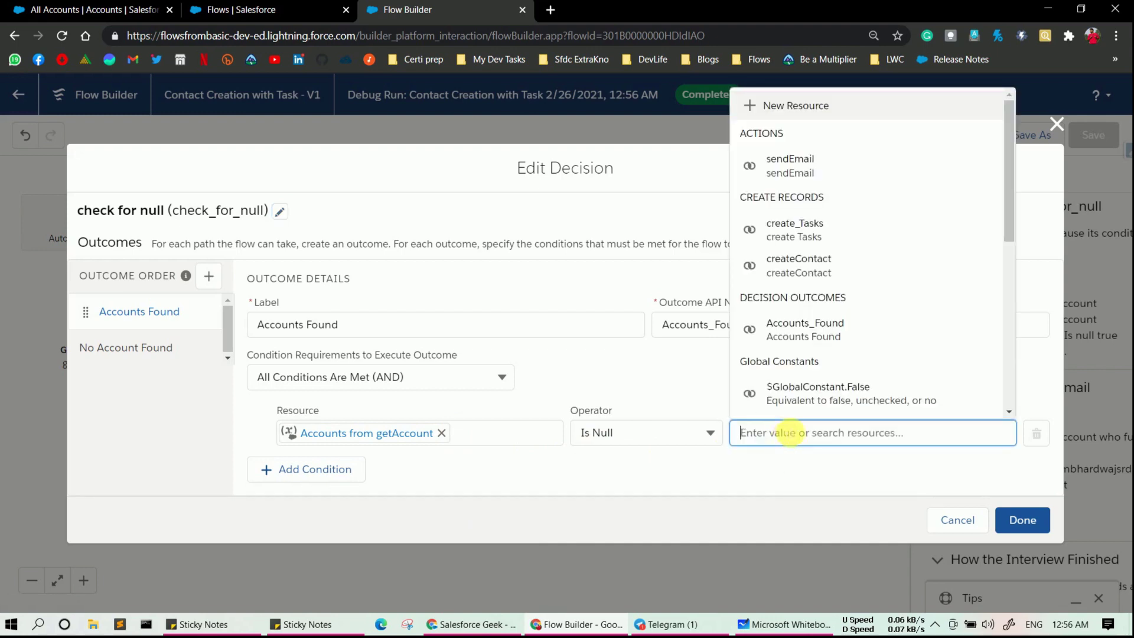
{"action": "left_click", "coordinate": [826, 387]}
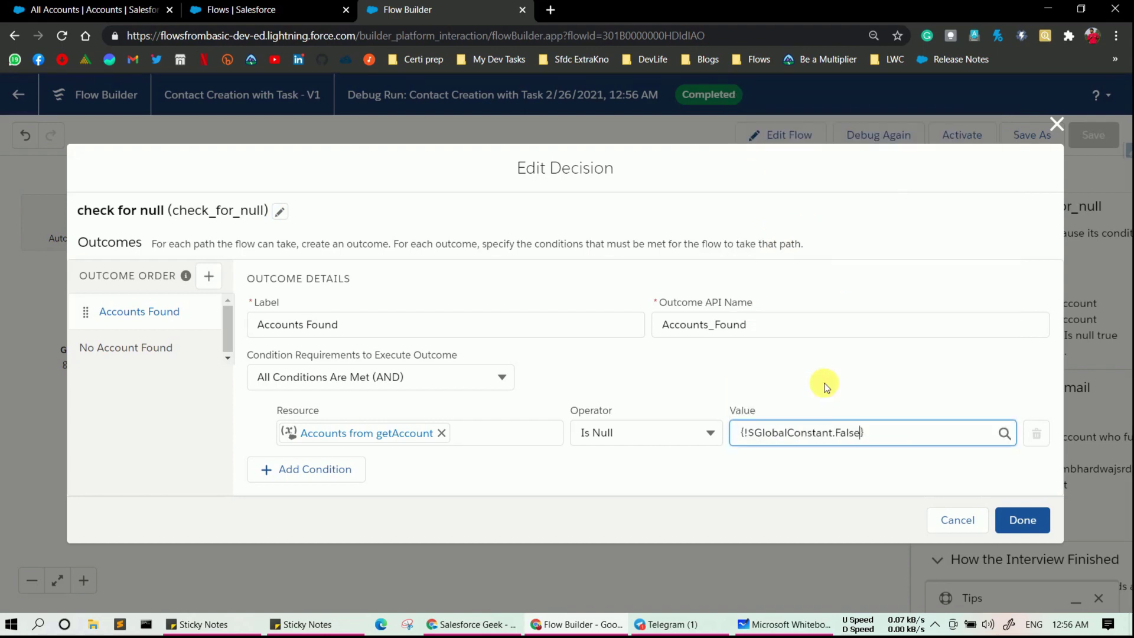
{"action": "left_click", "coordinate": [764, 498]}
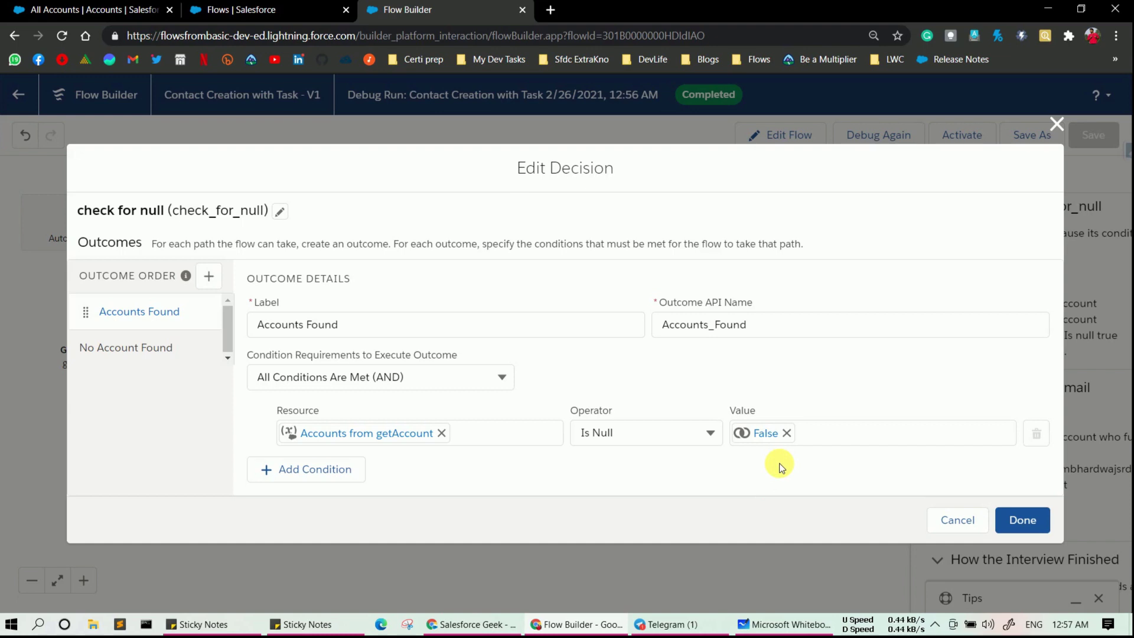
- Apply the decision change, save the flow, and rerun Debug on Canvas
{"action": "left_click", "coordinate": [1043, 520]}
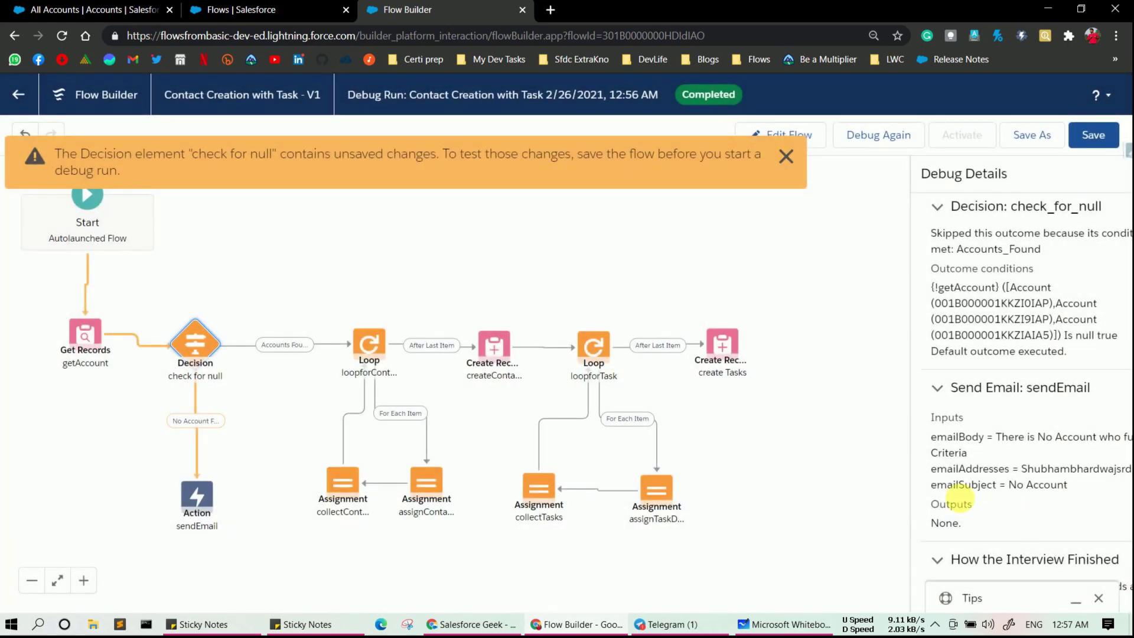
{"action": "left_click", "coordinate": [1099, 135]}
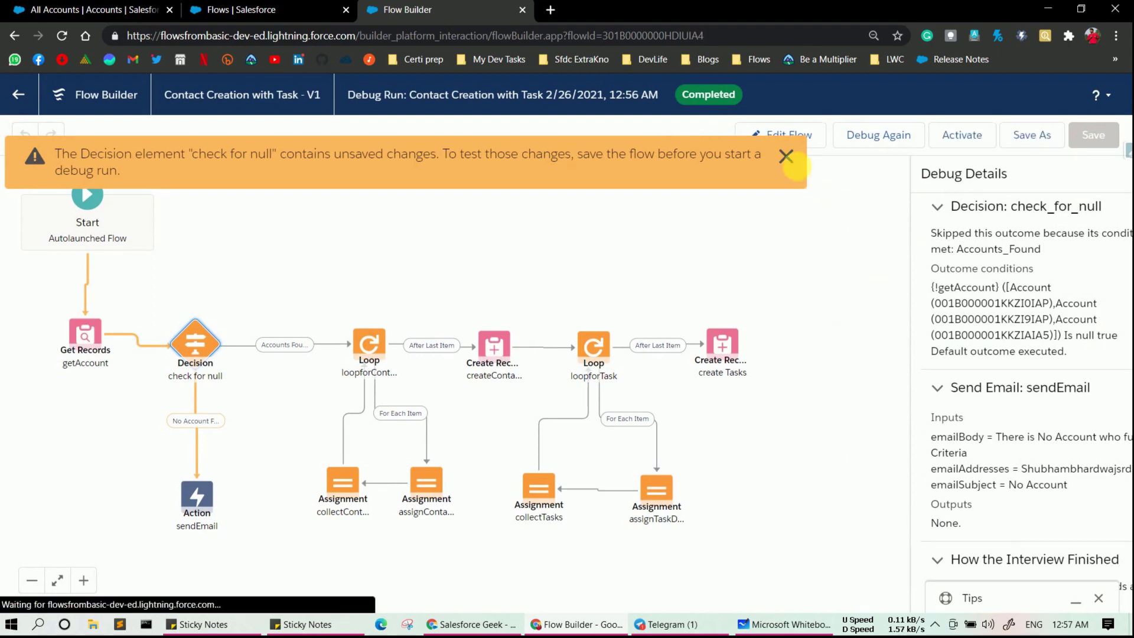
{"action": "left_click", "coordinate": [786, 156]}
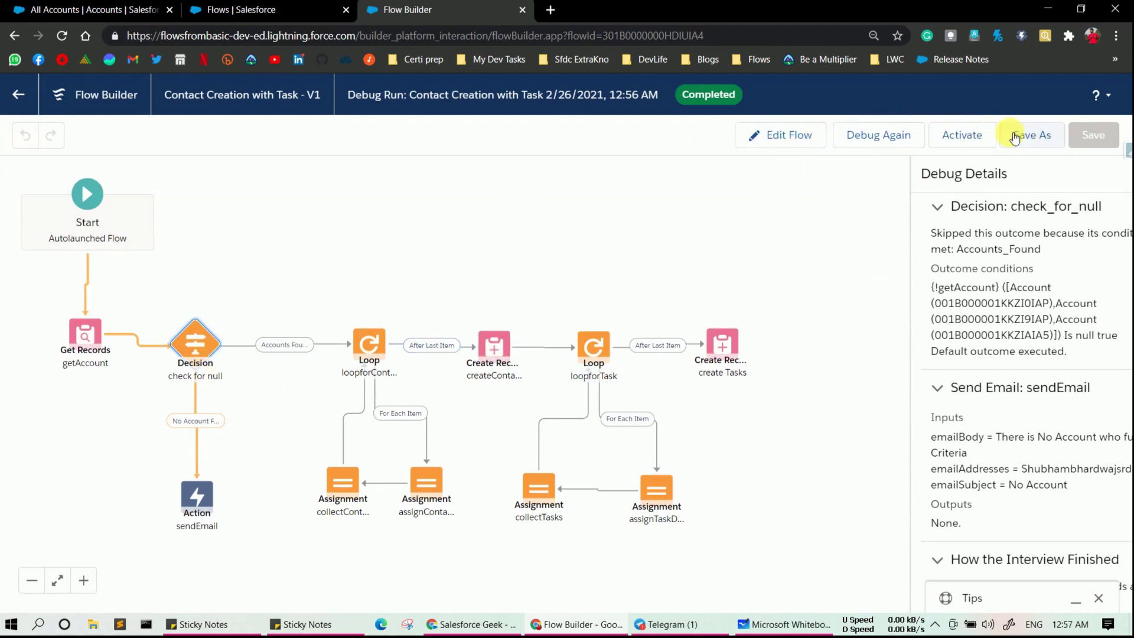
{"action": "left_click", "coordinate": [880, 139]}
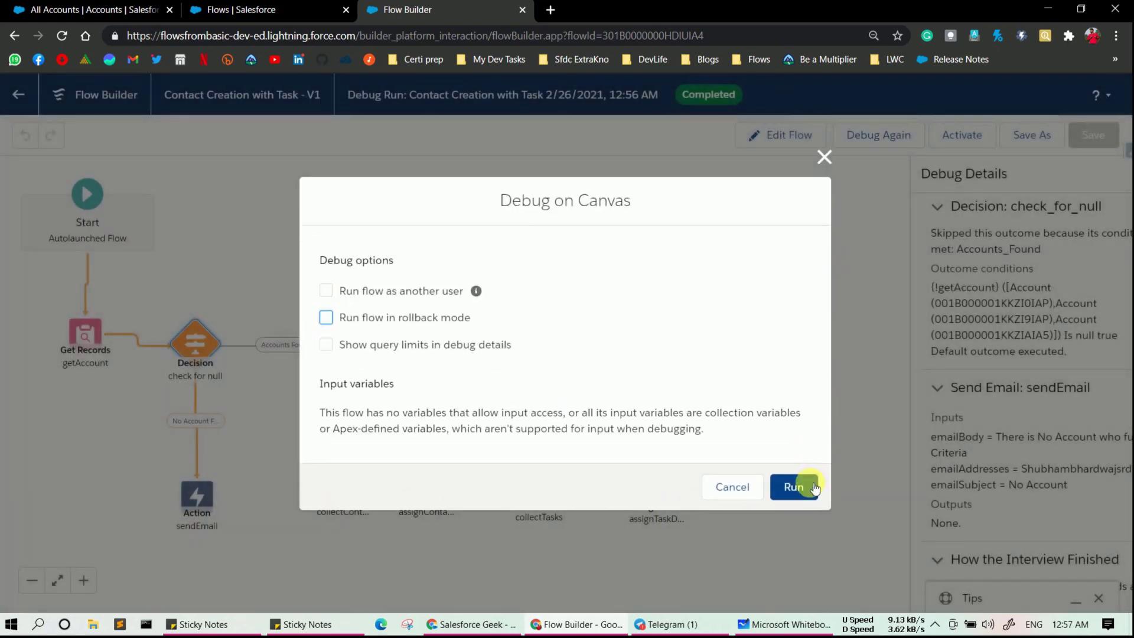
{"action": "left_click", "coordinate": [813, 488]}
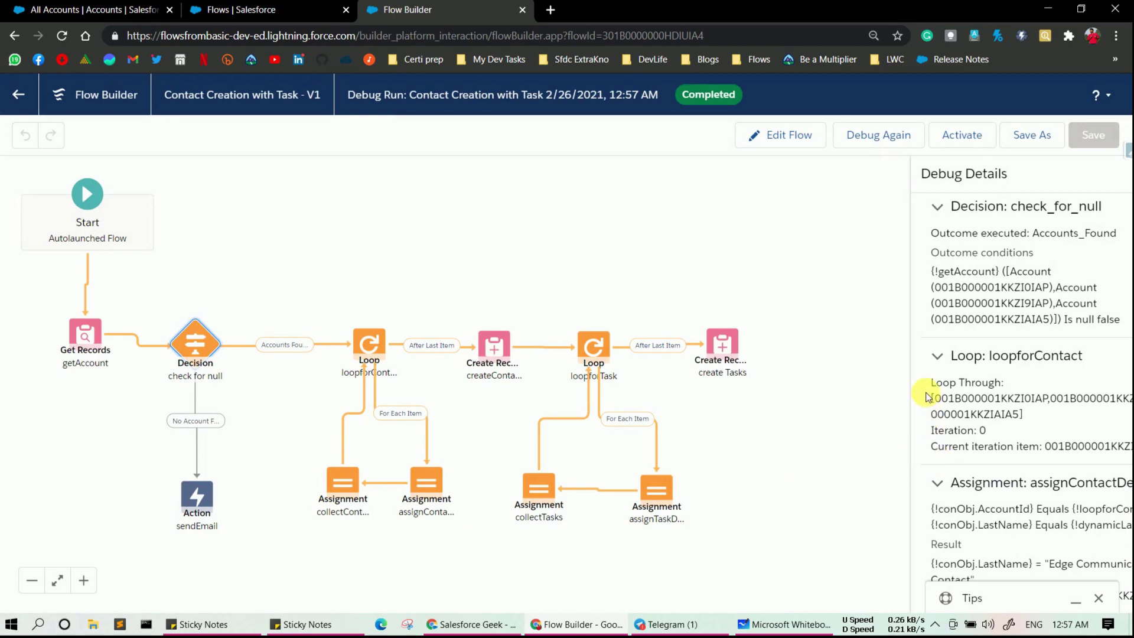
{"action": "scroll", "coordinate": [926, 397], "scroll_direction": "up", "scroll_amount": 5}
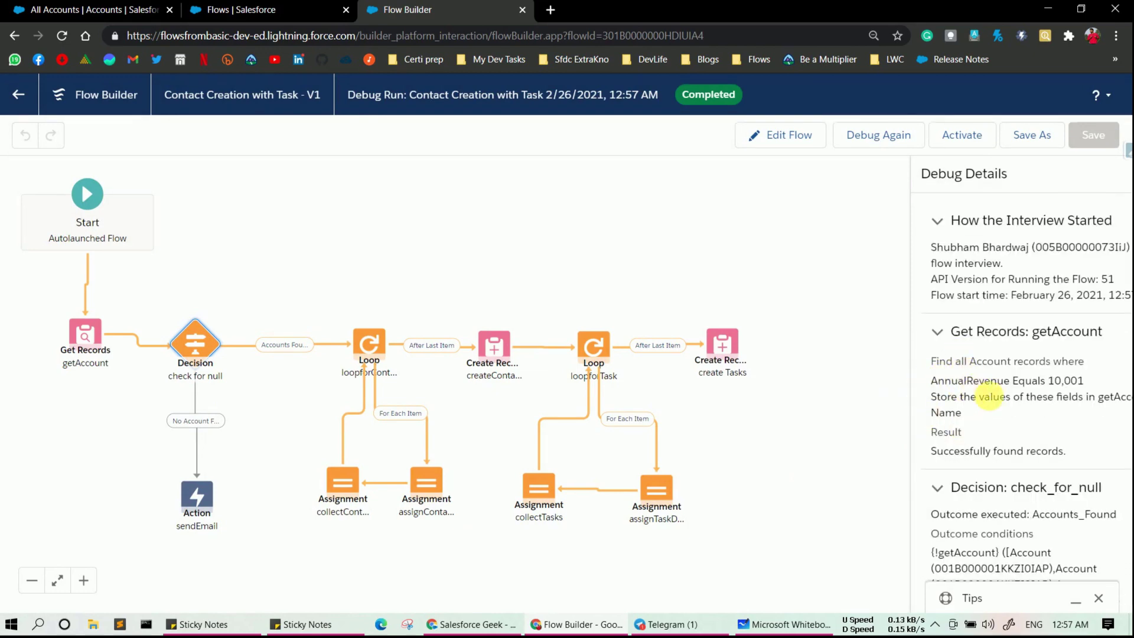
{"action": "scroll", "coordinate": [1052, 416], "scroll_direction": "down", "scroll_amount": 3}
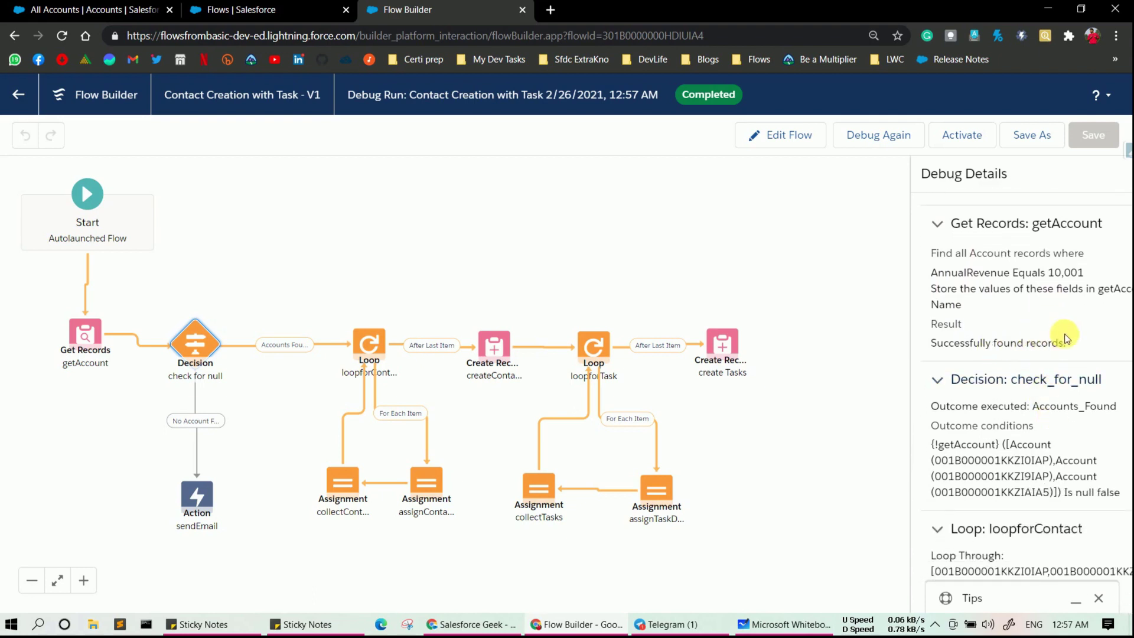
{"action": "scroll", "coordinate": [1057, 414], "scroll_direction": "down", "scroll_amount": 3}
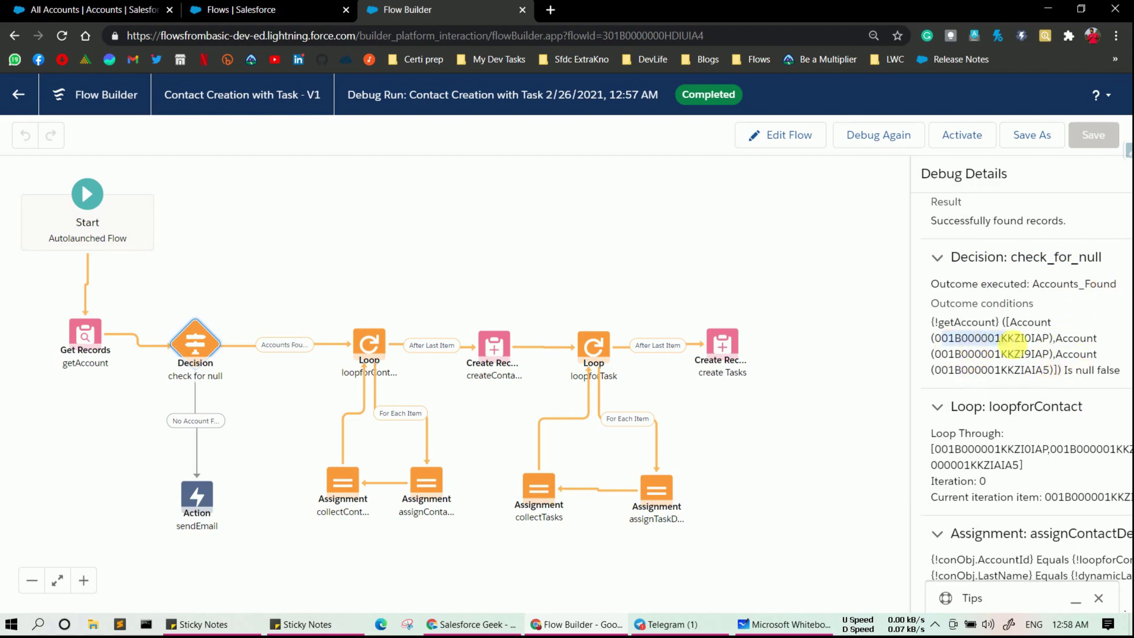
{"action": "left_click_drag", "start_coordinate": [974, 370], "coordinate": [1033, 370]}
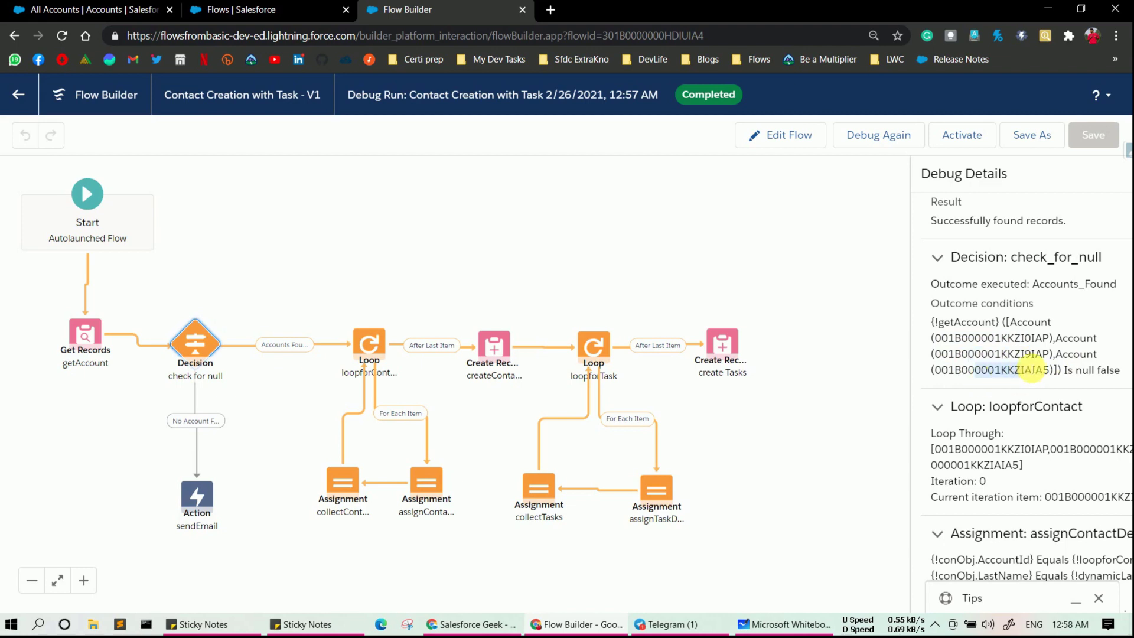
{"action": "scroll", "coordinate": [1043, 370], "scroll_direction": "down", "scroll_amount": 1}
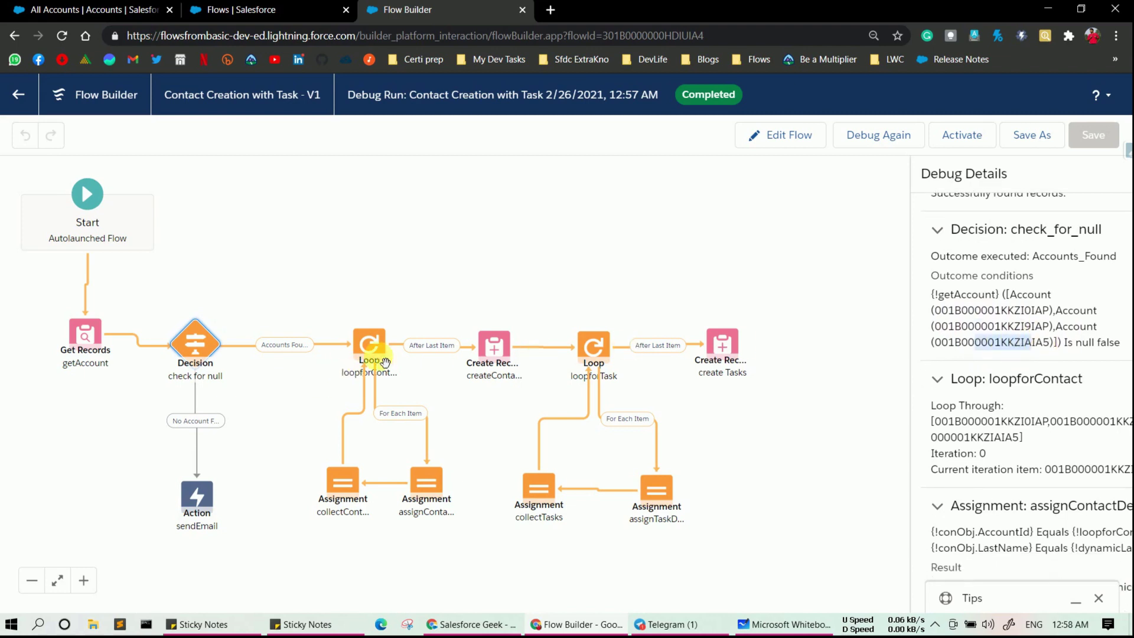
{"action": "scroll", "coordinate": [1014, 442], "scroll_direction": "down", "scroll_amount": 2}
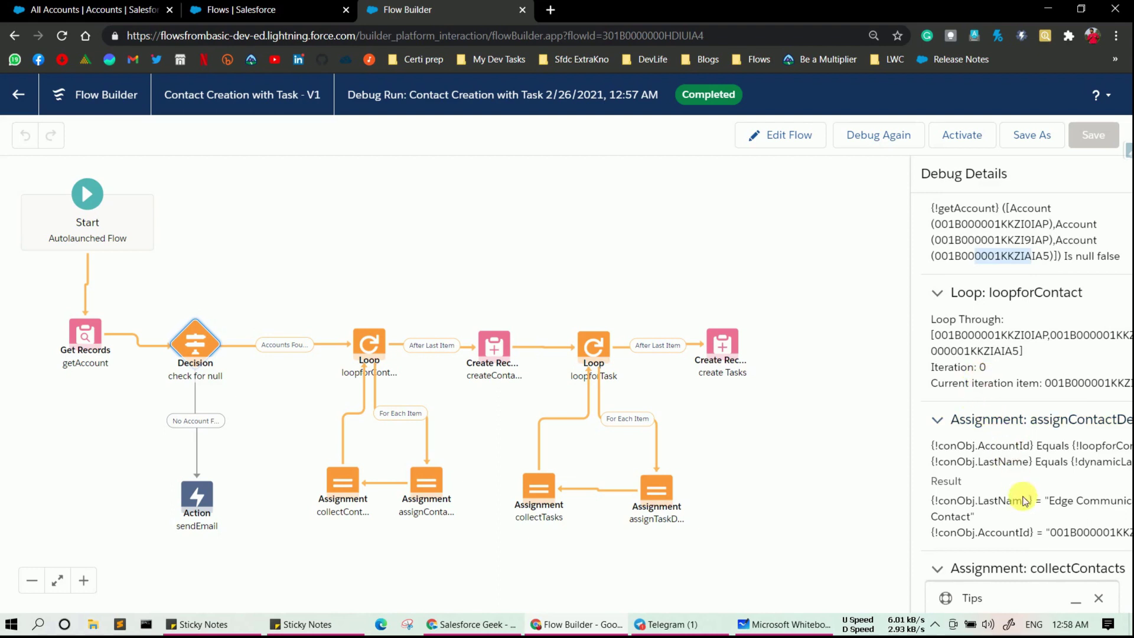
{"action": "scroll", "coordinate": [1024, 497], "scroll_direction": "down", "scroll_amount": 1}
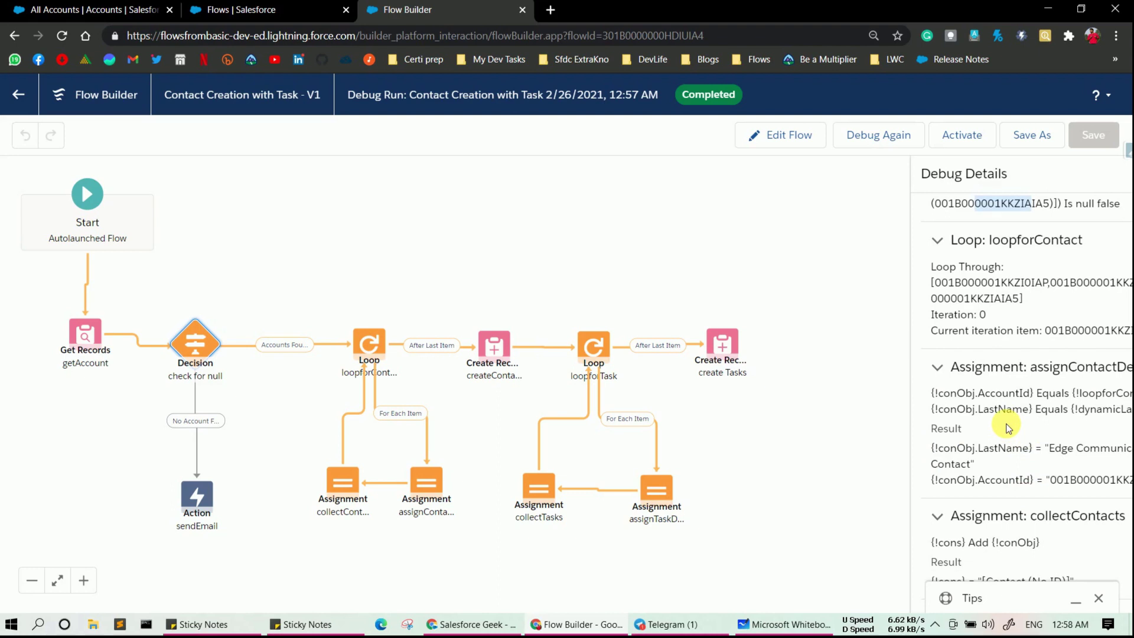
{"action": "scroll", "coordinate": [1008, 427], "scroll_direction": "down", "scroll_amount": 2}
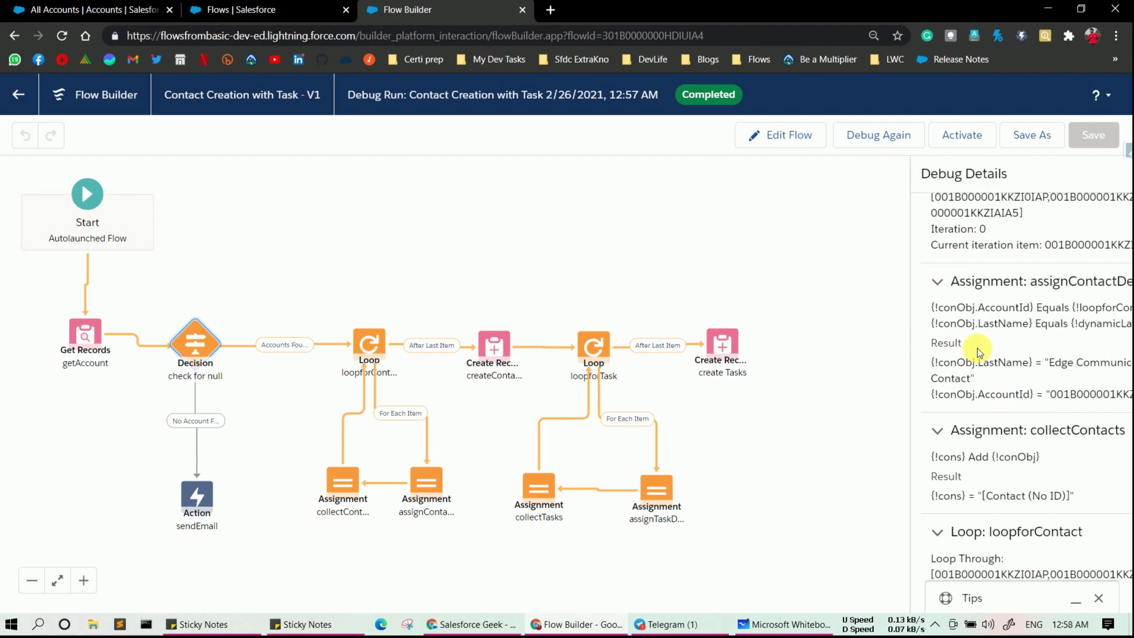
{"action": "scroll", "coordinate": [979, 353], "scroll_direction": "down", "scroll_amount": 3}
{"action": "scroll", "coordinate": [1020, 439], "scroll_direction": "down", "scroll_amount": 2}
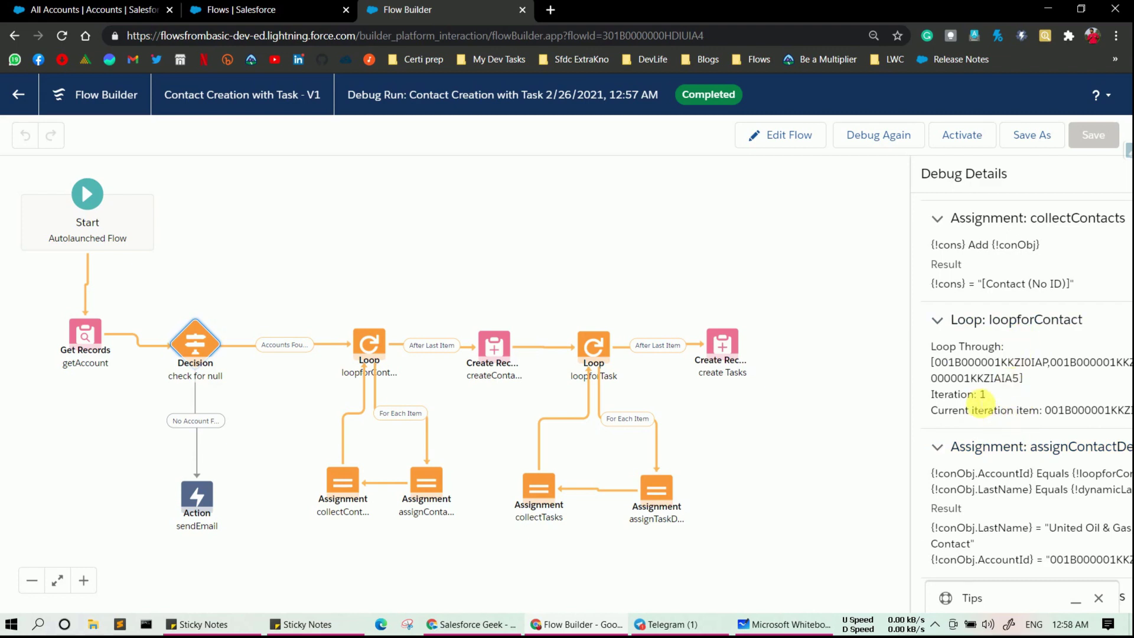
{"action": "scroll", "coordinate": [982, 404], "scroll_direction": "down", "scroll_amount": 4}
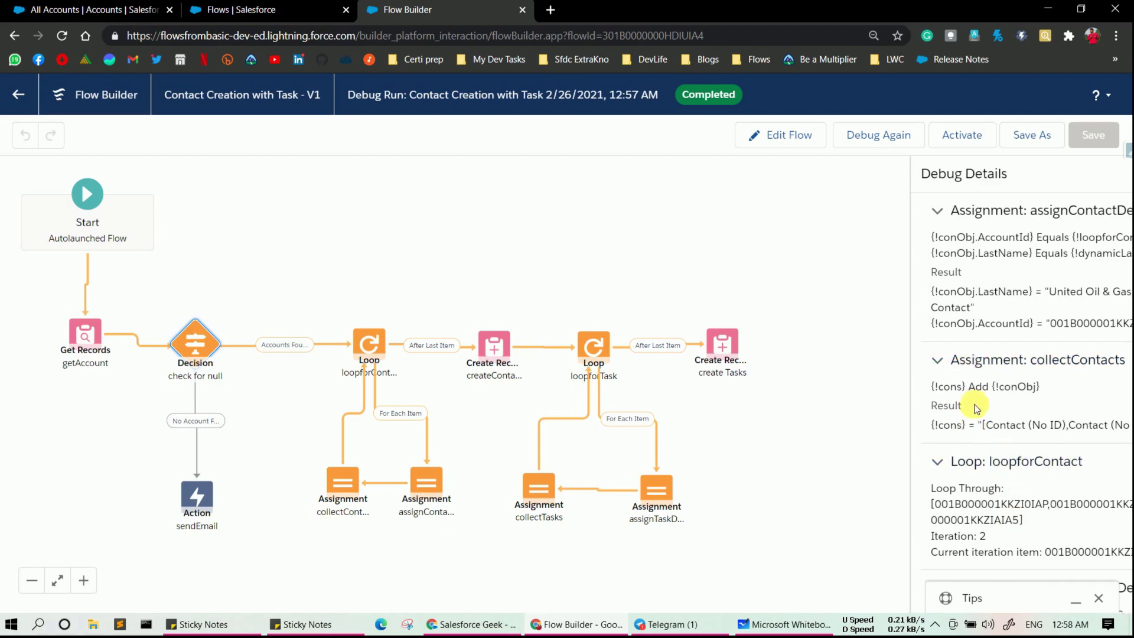
{"action": "scroll", "coordinate": [978, 402], "scroll_direction": "up", "scroll_amount": 1}
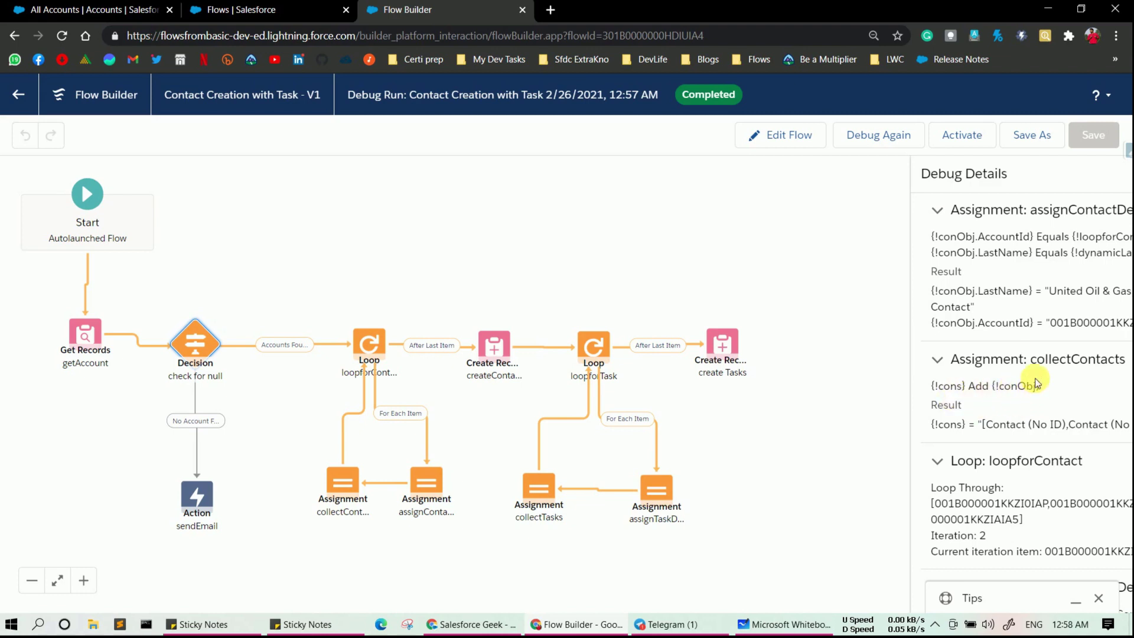
{"action": "scroll", "coordinate": [1036, 382], "scroll_direction": "down", "scroll_amount": 5}
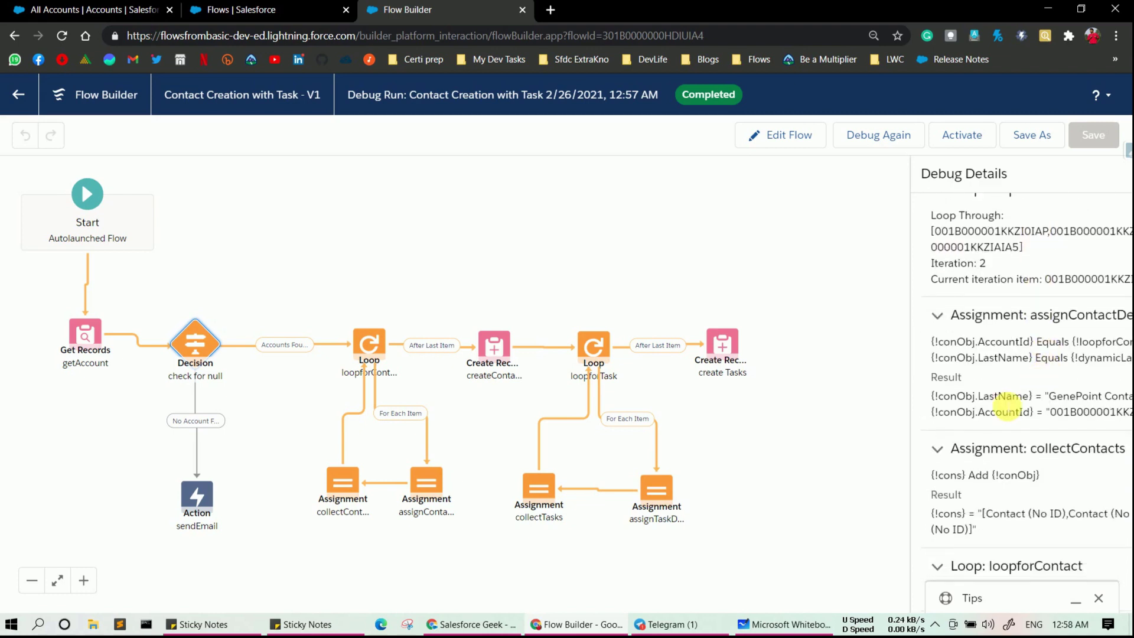
{"action": "scroll", "coordinate": [1010, 406], "scroll_direction": "down", "scroll_amount": 2}
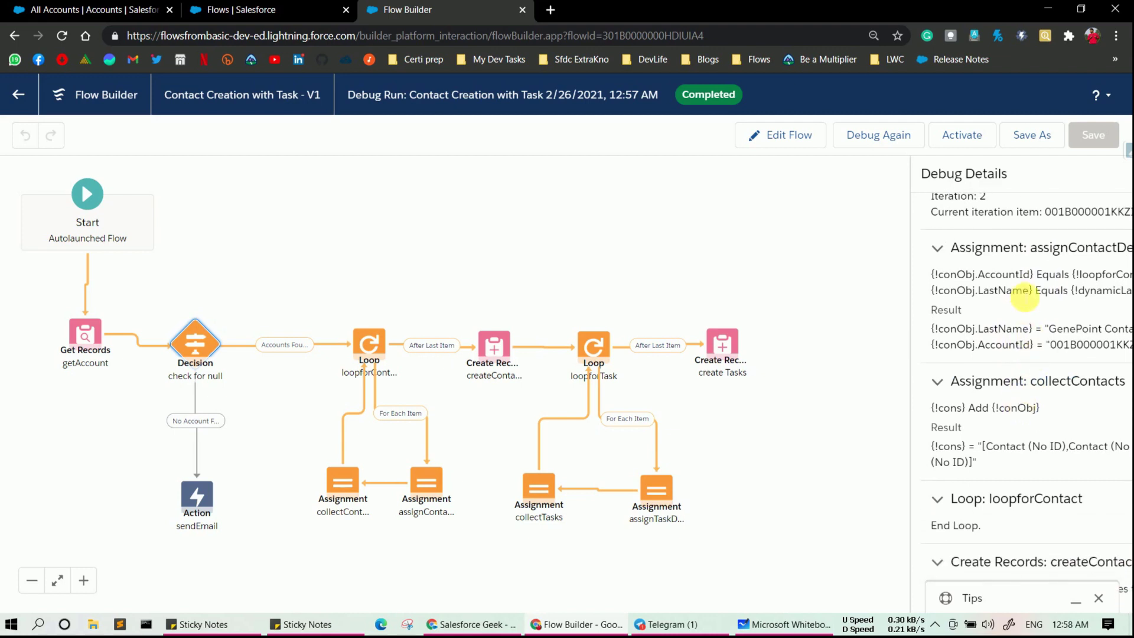
{"action": "scroll", "coordinate": [1012, 375], "scroll_direction": "down", "scroll_amount": 2}
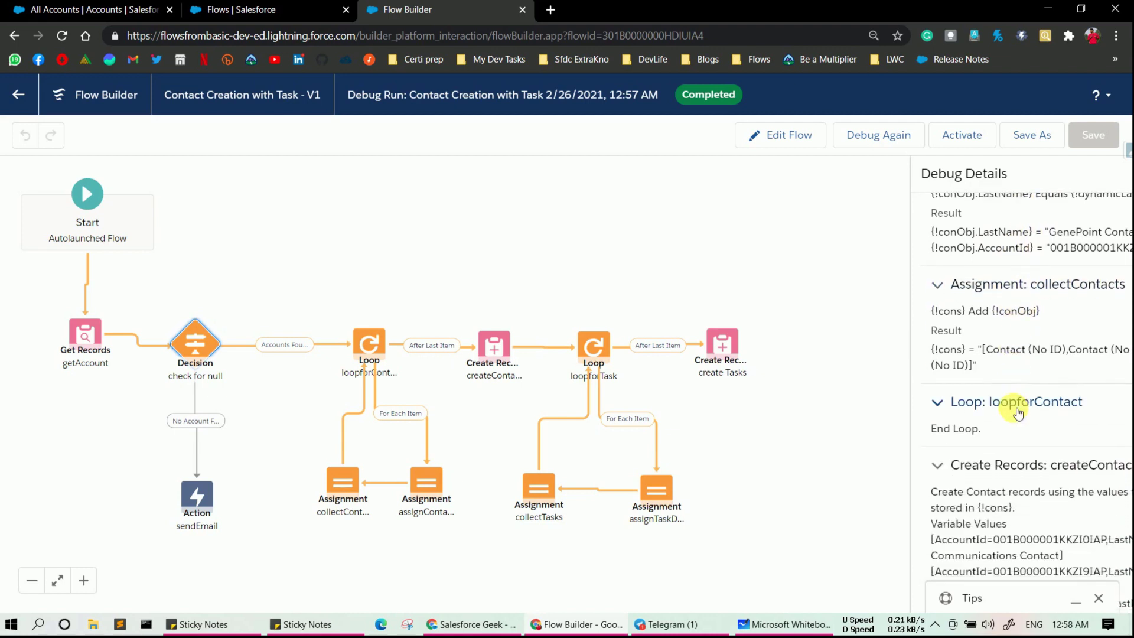
{"action": "scroll", "coordinate": [1008, 378], "scroll_direction": "down", "scroll_amount": 1}
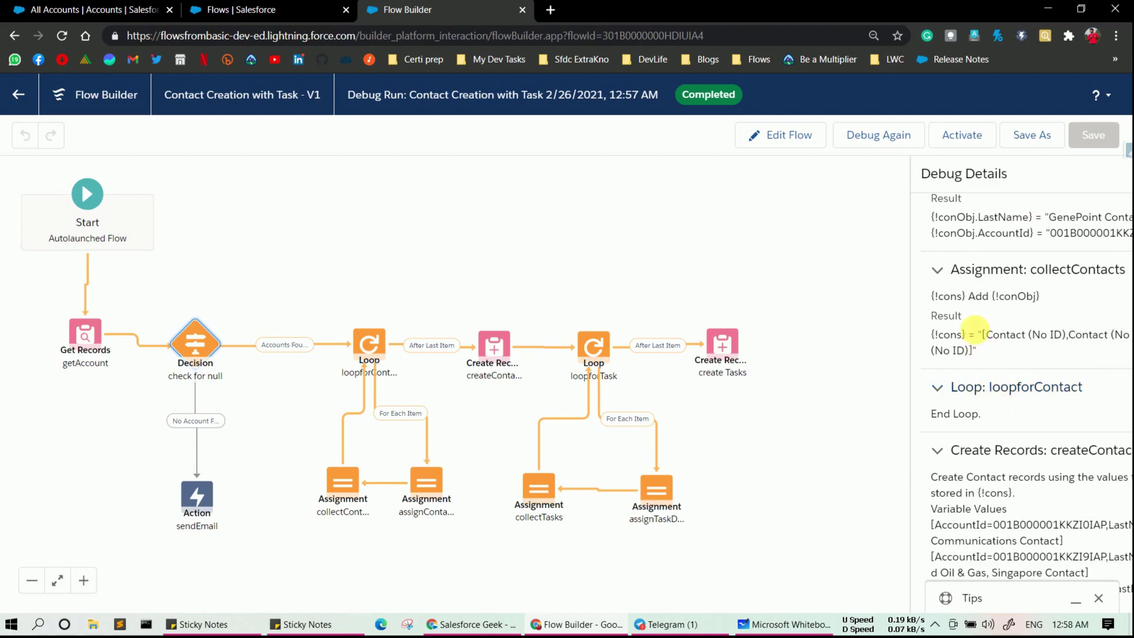
{"action": "scroll", "coordinate": [1002, 427], "scroll_direction": "down", "scroll_amount": 3}
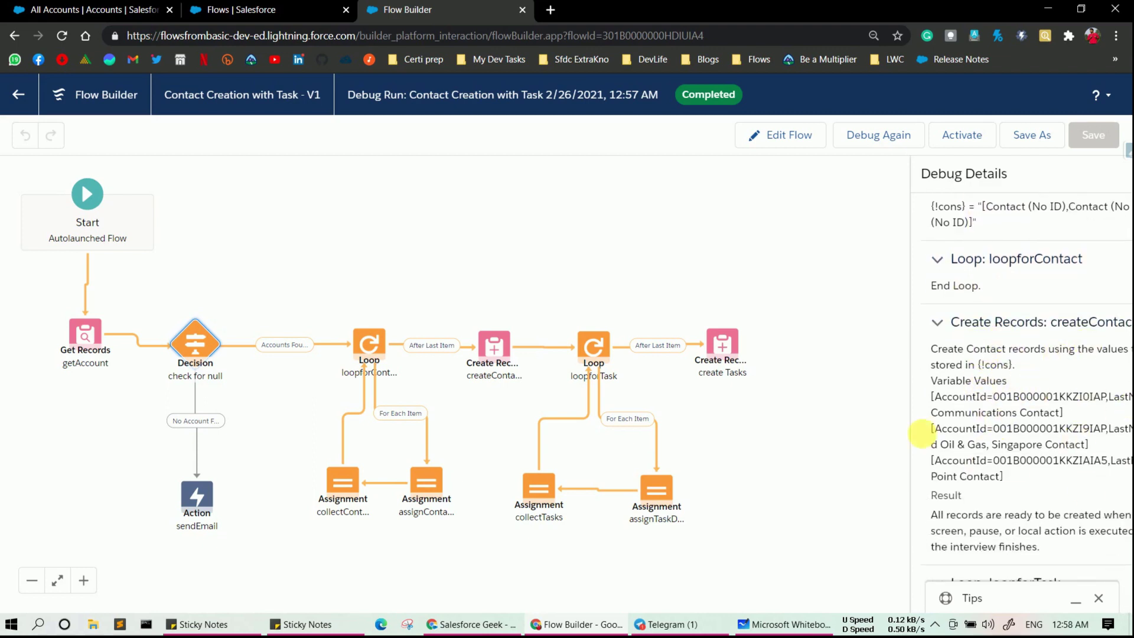
{"action": "scroll", "coordinate": [999, 485], "scroll_direction": "down", "scroll_amount": 2}
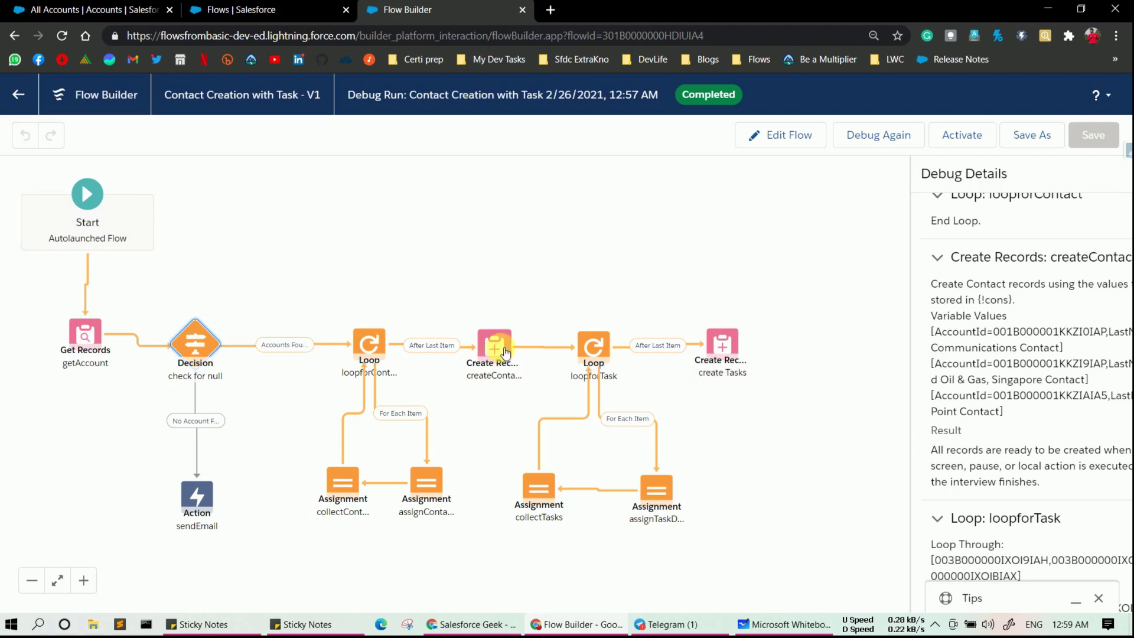
{"action": "scroll", "coordinate": [989, 396], "scroll_direction": "down", "scroll_amount": 2}
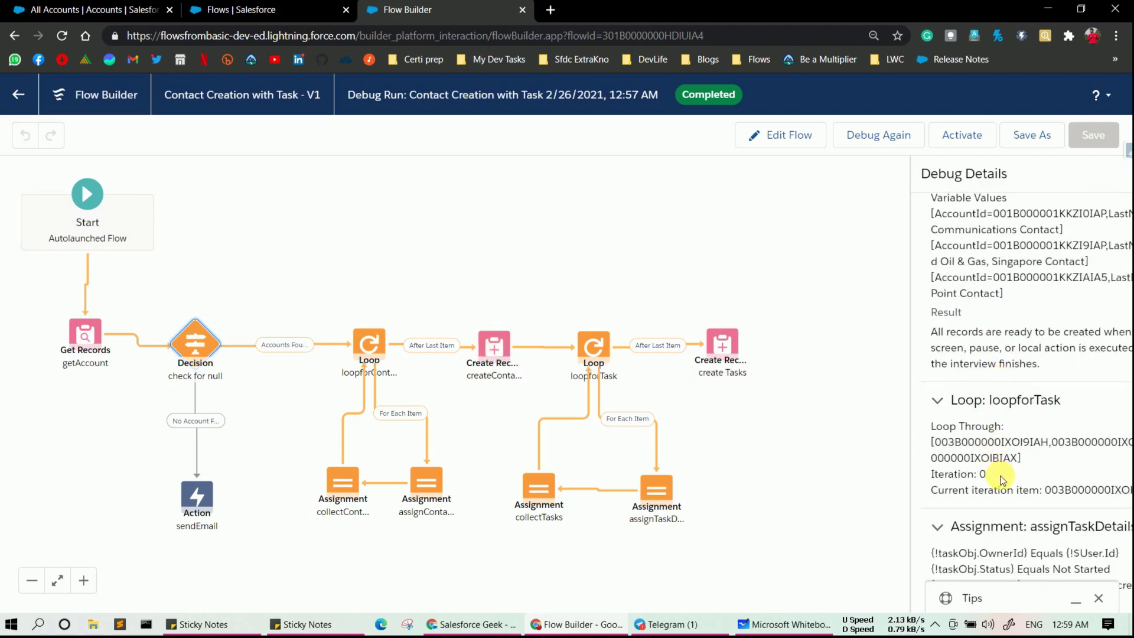
{"action": "scroll", "coordinate": [1002, 479], "scroll_direction": "down", "scroll_amount": 1}
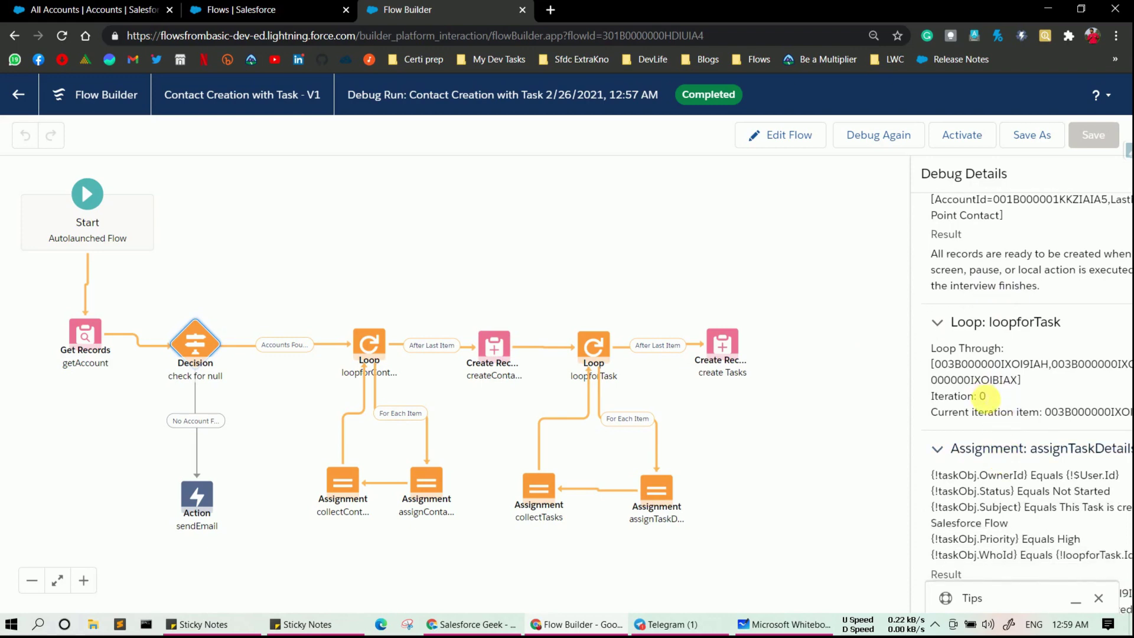
{"action": "scroll", "coordinate": [986, 399], "scroll_direction": "down", "scroll_amount": 6}
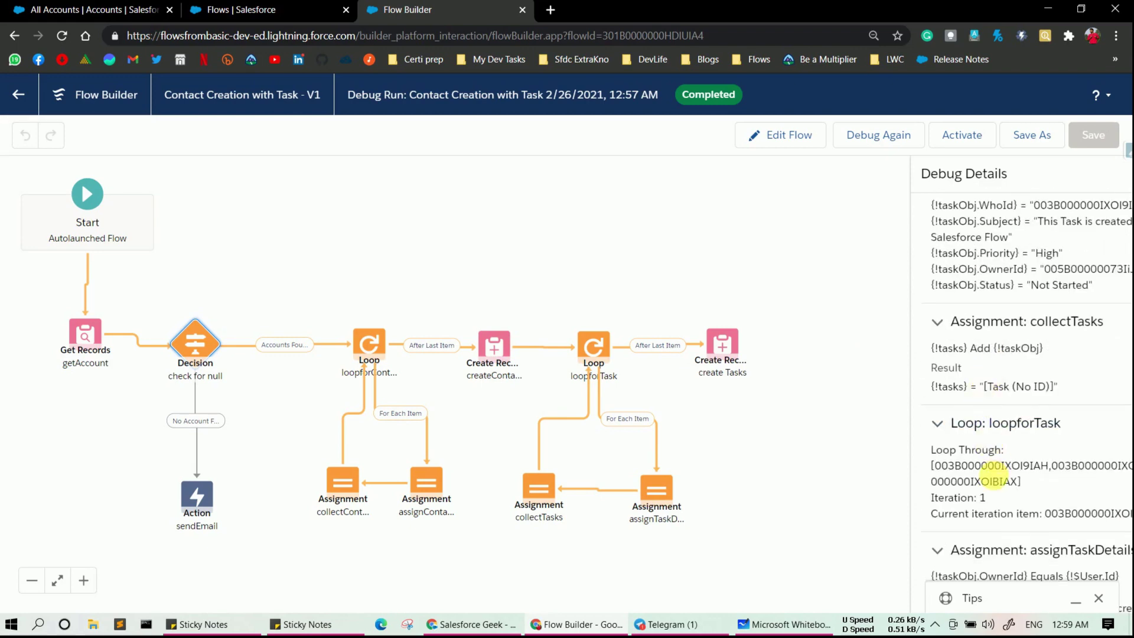
{"action": "scroll", "coordinate": [994, 499], "scroll_direction": "down", "scroll_amount": 4}
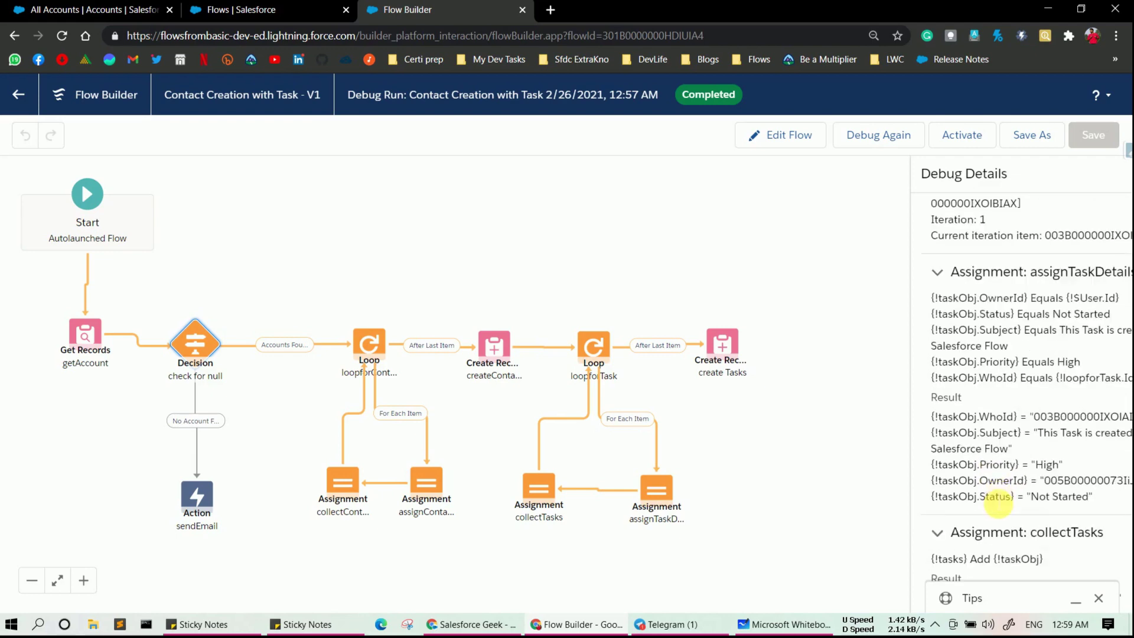
{"action": "scroll", "coordinate": [999, 505], "scroll_direction": "down", "scroll_amount": 3}
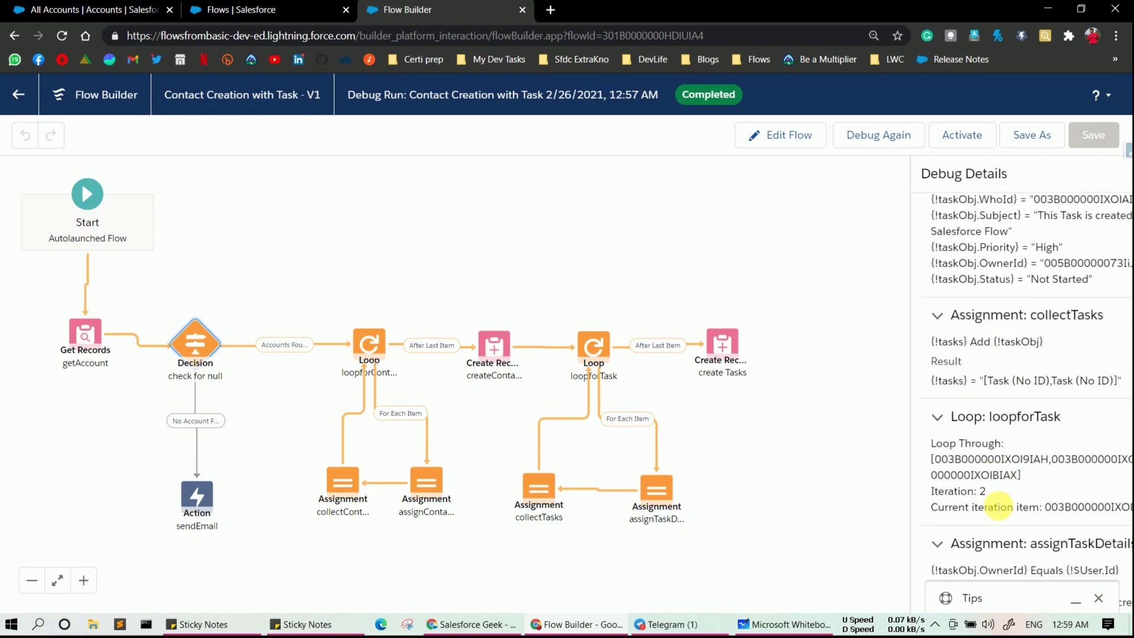
{"action": "scroll", "coordinate": [998, 507], "scroll_direction": "down", "scroll_amount": 8}
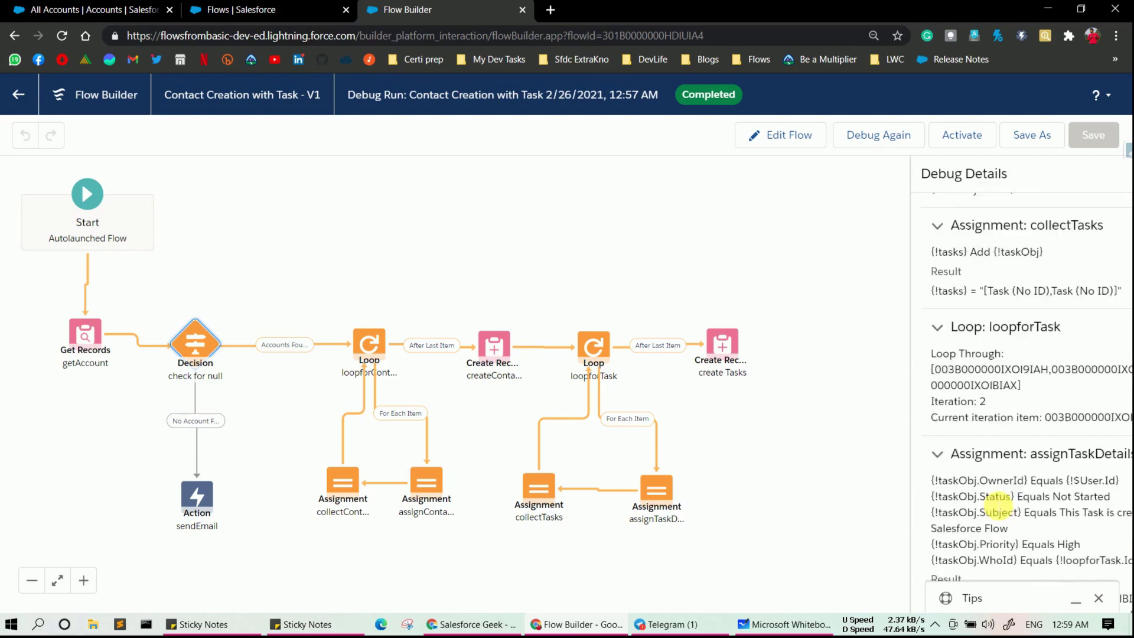
{"action": "scroll", "coordinate": [998, 506], "scroll_direction": "down", "scroll_amount": 1}
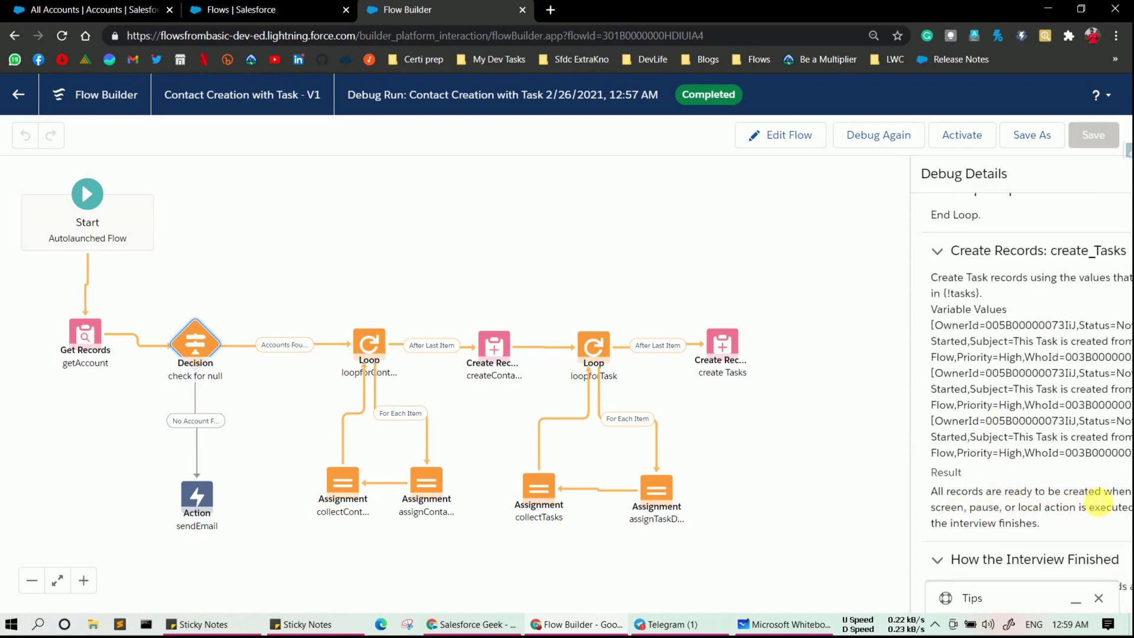
- Refresh the All Accounts list and open the Edge Communications account
{"action": "left_click", "coordinate": [57, 16]}
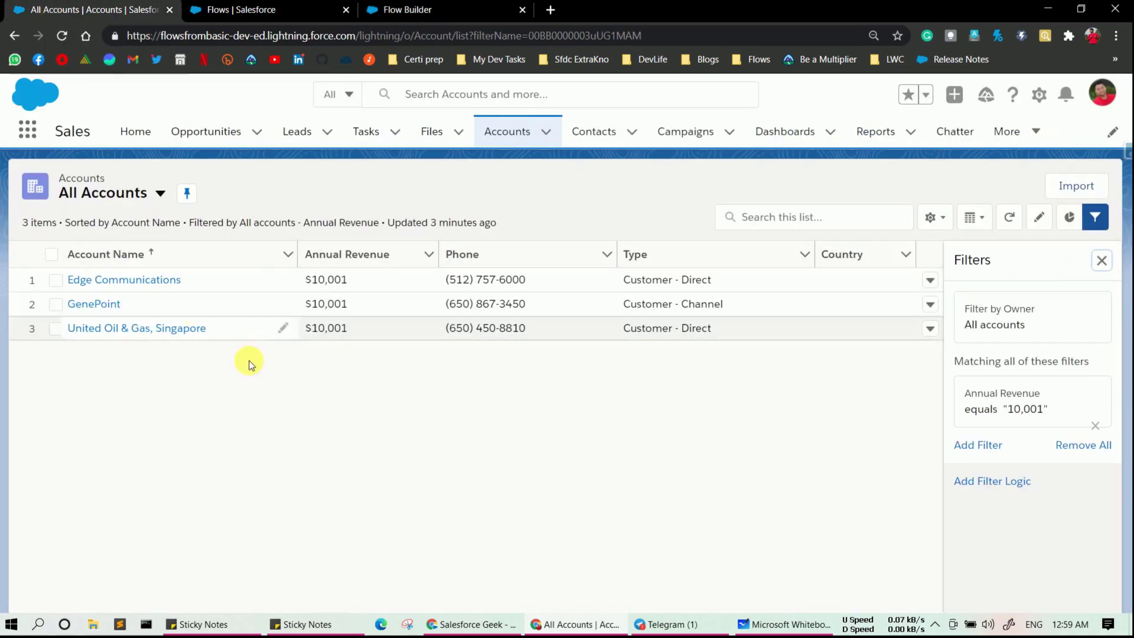
{"action": "left_click", "coordinate": [64, 35]}
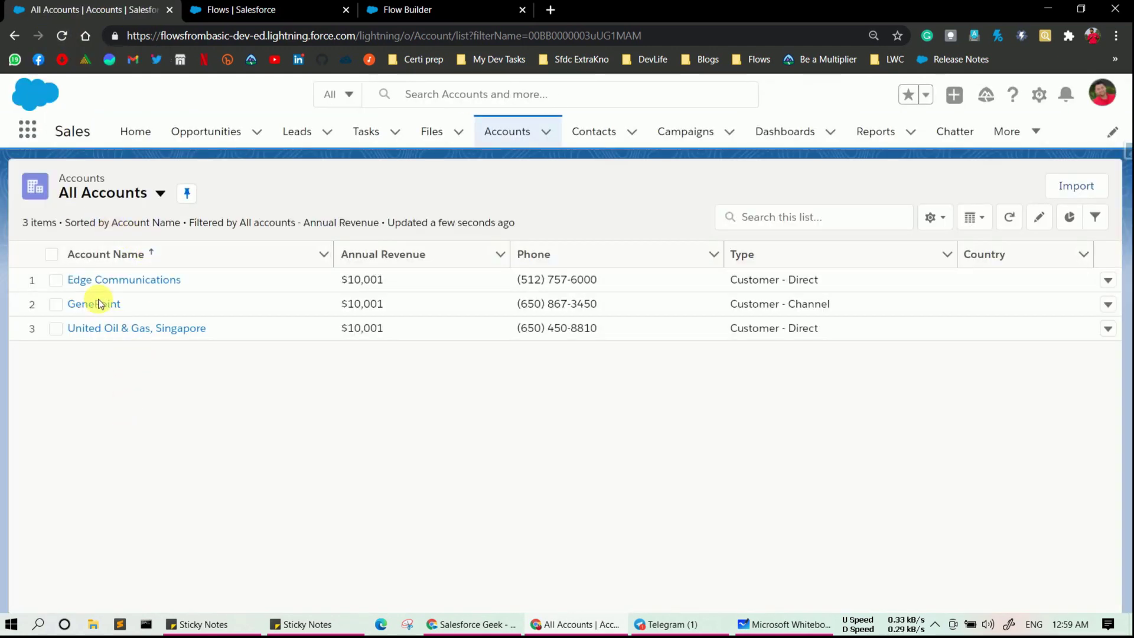
{"action": "left_click", "coordinate": [97, 286]}
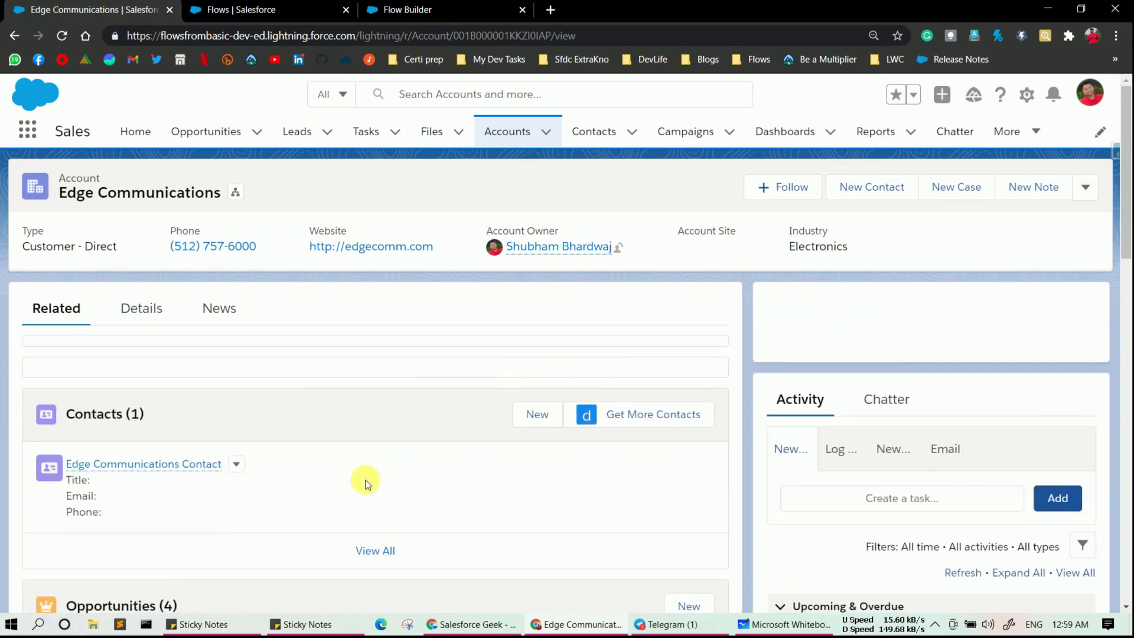
- Verify Edge Communications Contact's High-priority, Not Started flow-created task, then go back to Accounts
{"action": "scroll", "coordinate": [174, 567], "scroll_direction": "down", "scroll_amount": 2}
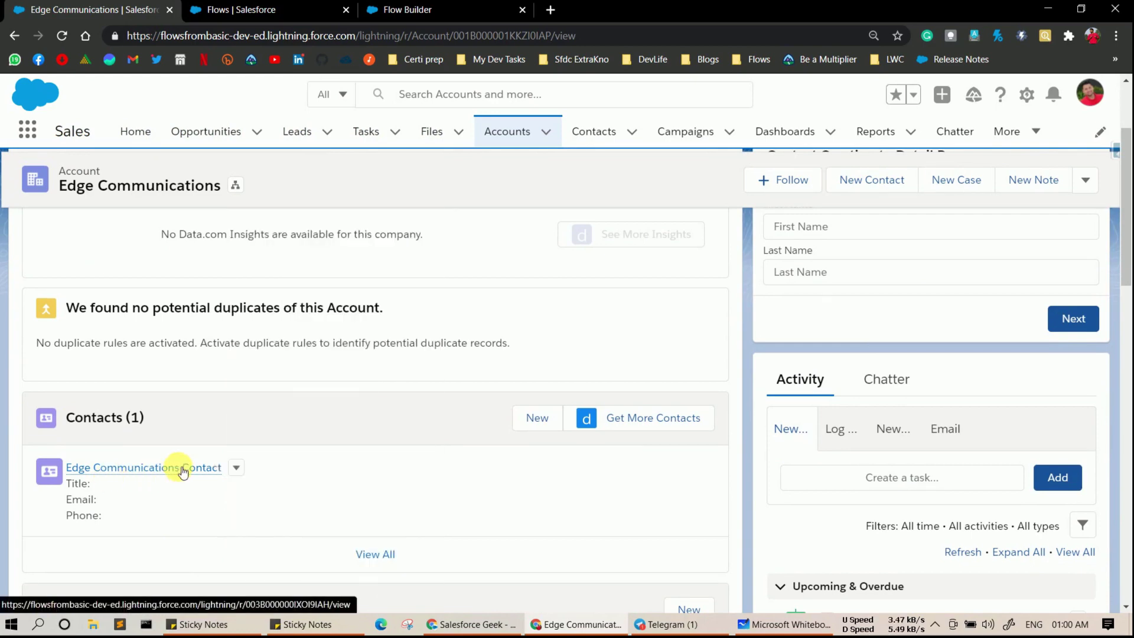
{"action": "left_click", "coordinate": [160, 468]}
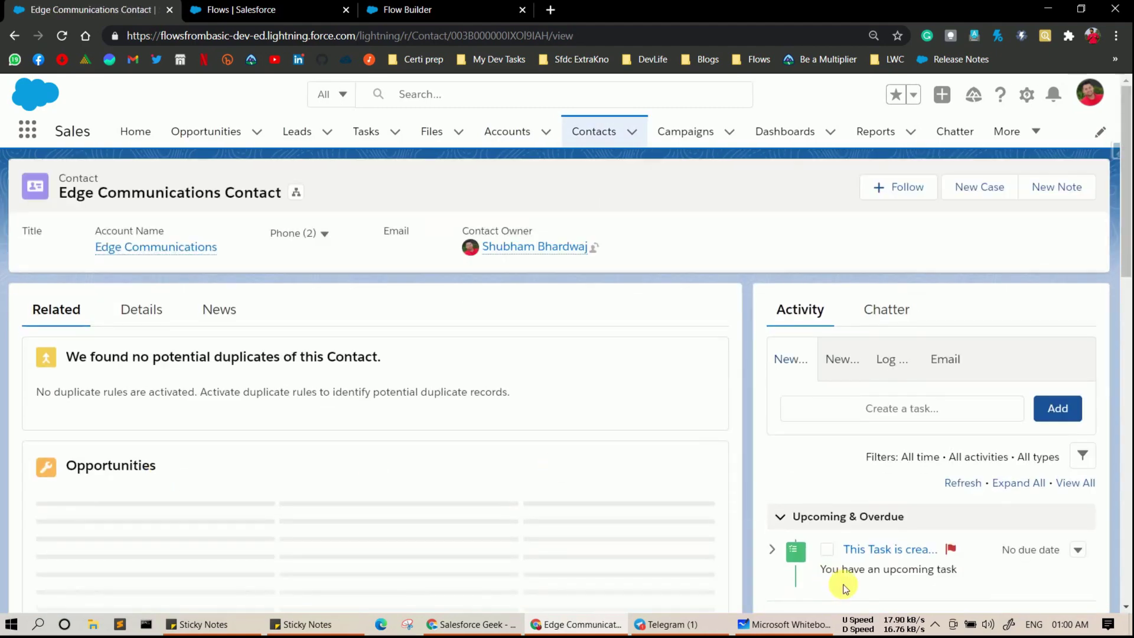
{"action": "scroll", "coordinate": [846, 588], "scroll_direction": "down", "scroll_amount": 3}
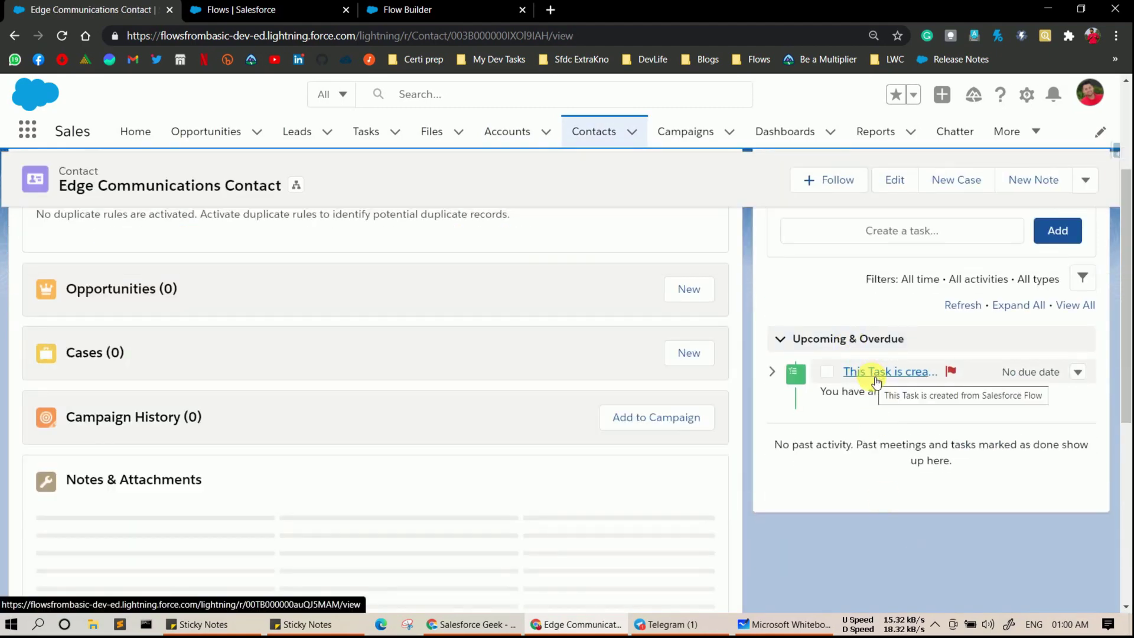
{"action": "left_click", "coordinate": [876, 373]}
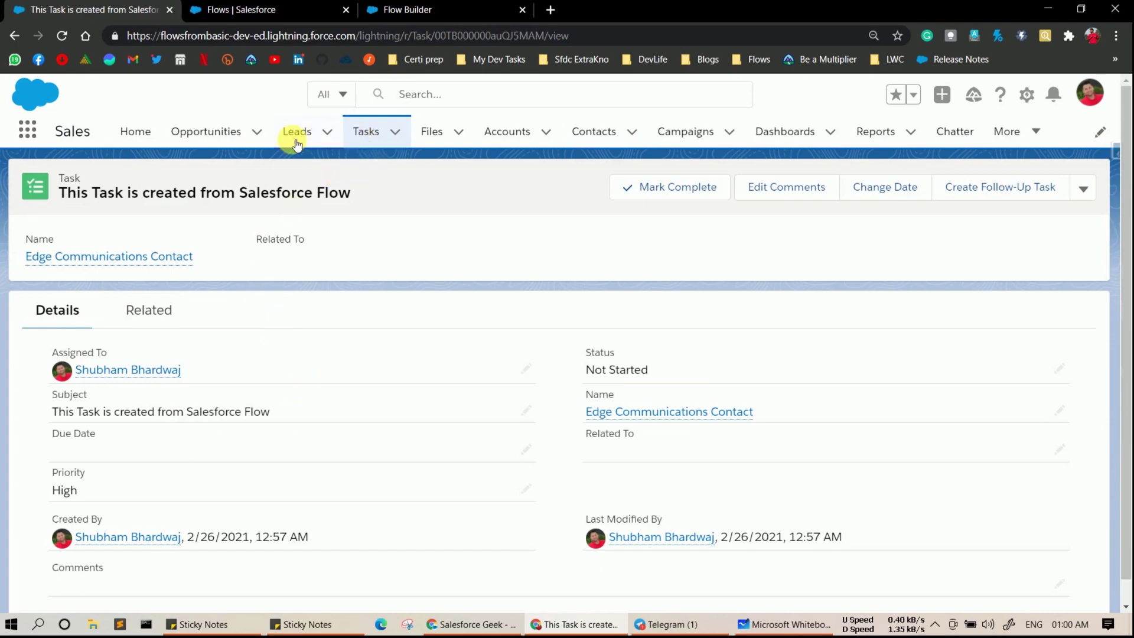
{"action": "left_click", "coordinate": [502, 131]}
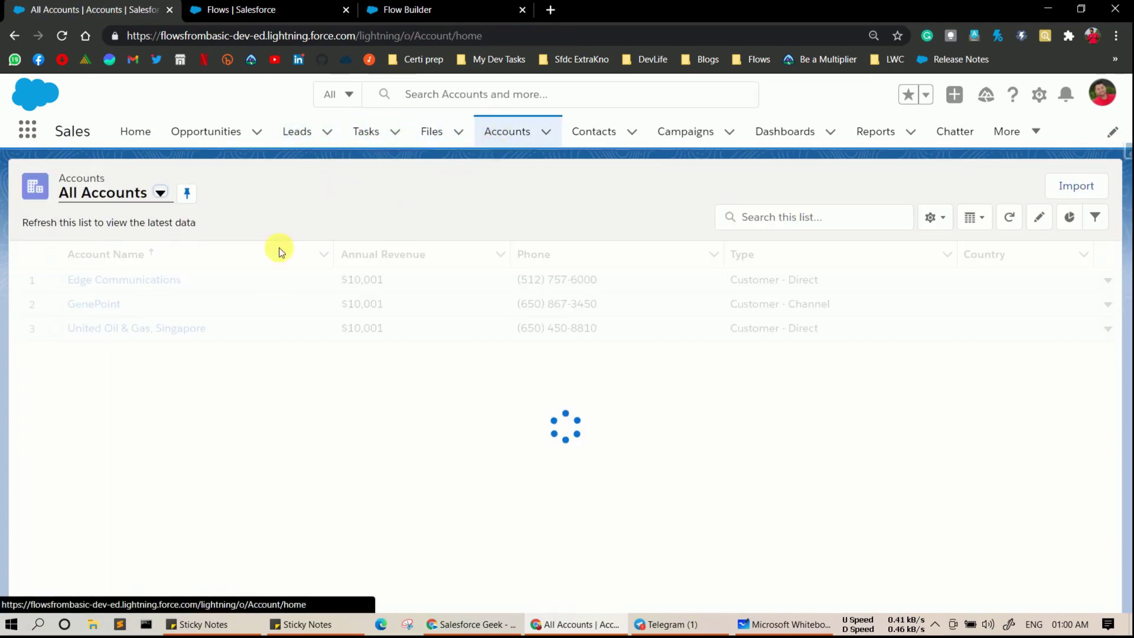
- Open GenePoint Contact's flow-created task from the GenePoint account's Contacts list
{"action": "left_click", "coordinate": [111, 308]}
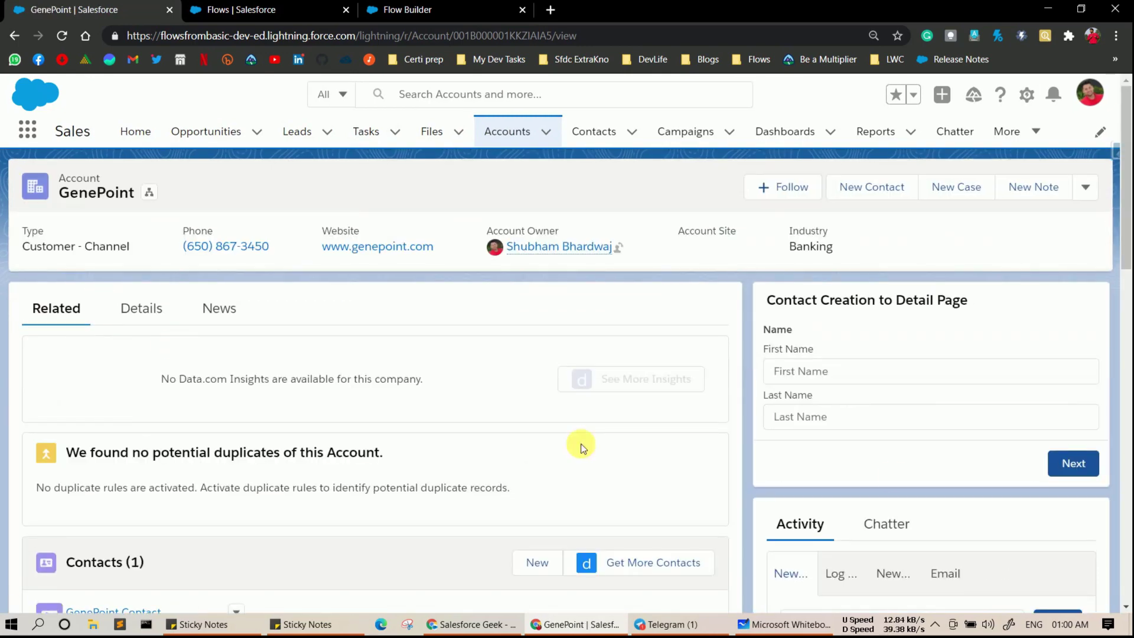
{"action": "scroll", "coordinate": [188, 503], "scroll_direction": "down", "scroll_amount": 2}
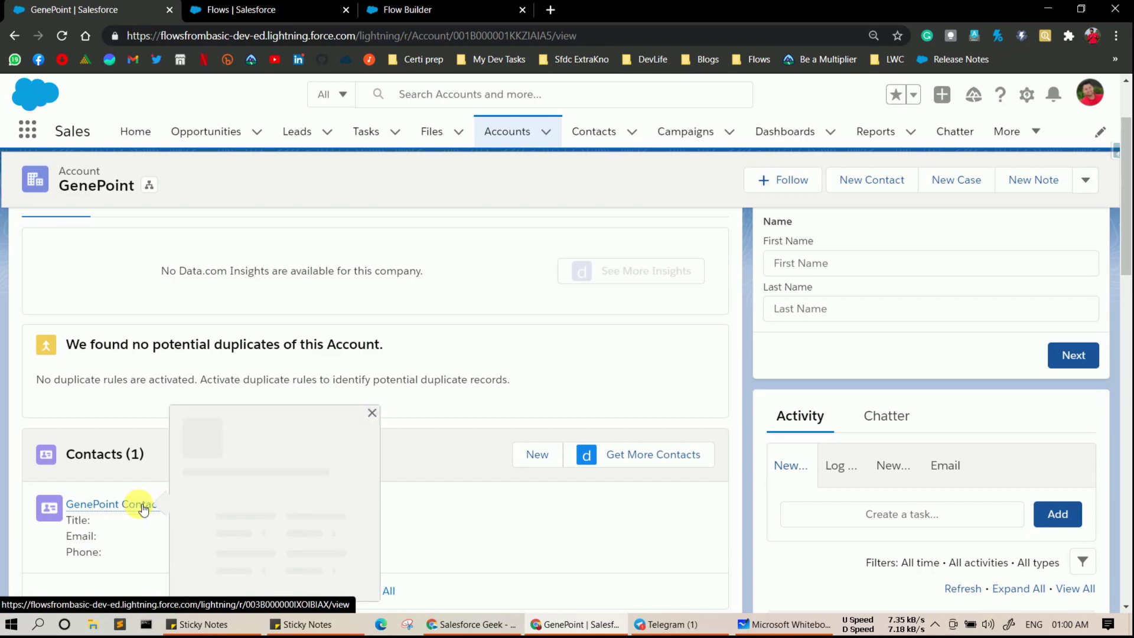
{"action": "left_click", "coordinate": [140, 505]}
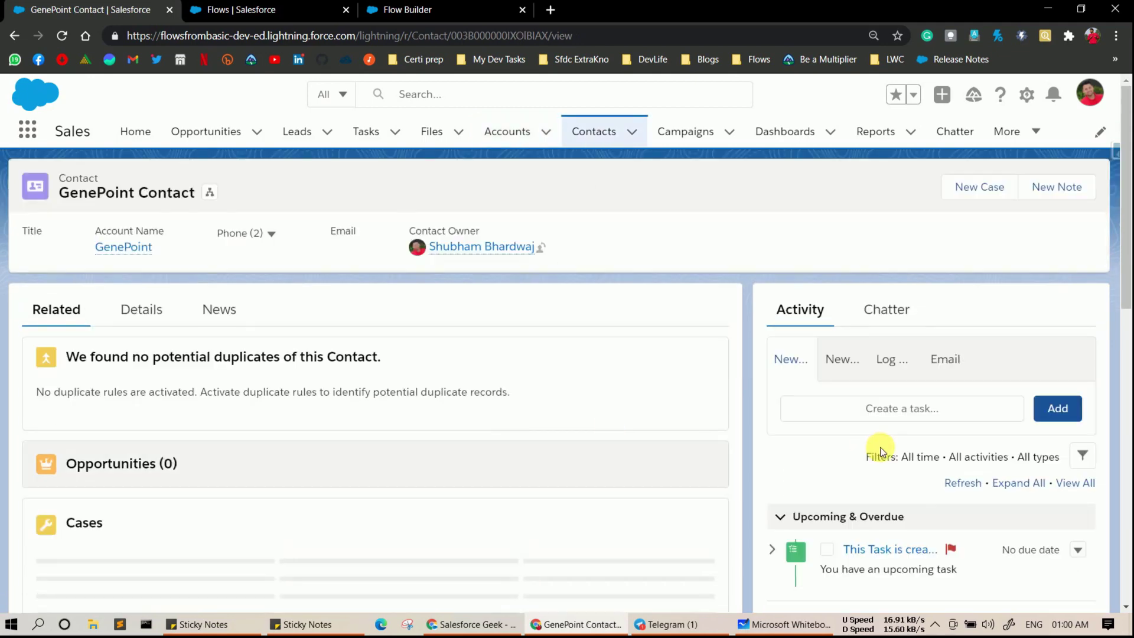
{"action": "scroll", "coordinate": [874, 449], "scroll_direction": "down", "scroll_amount": 3}
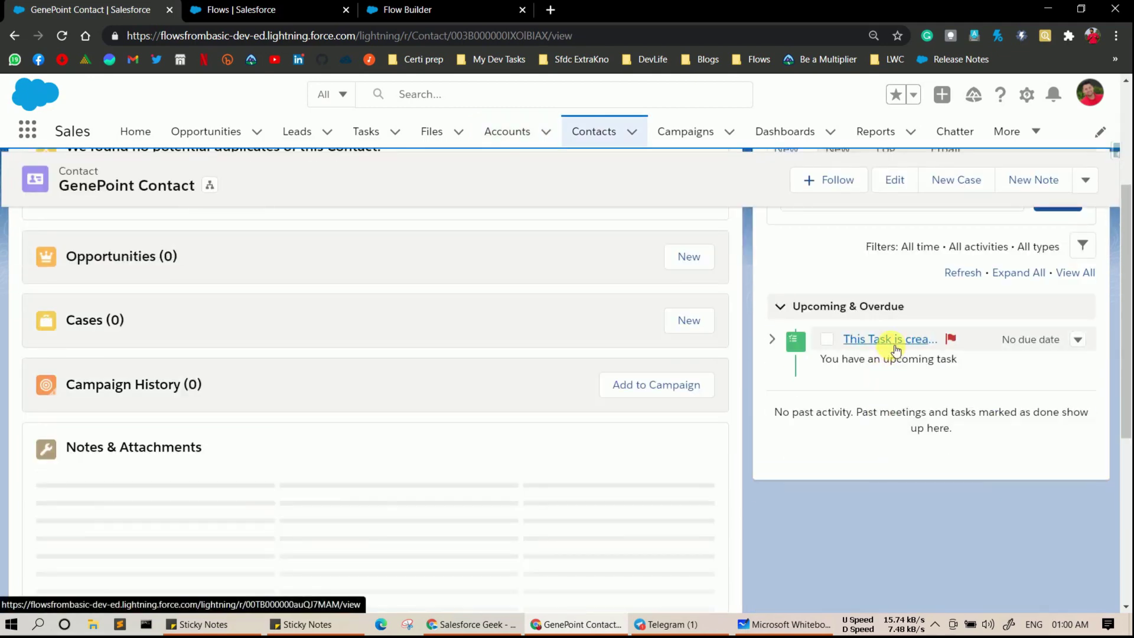
{"action": "left_click", "coordinate": [890, 343]}
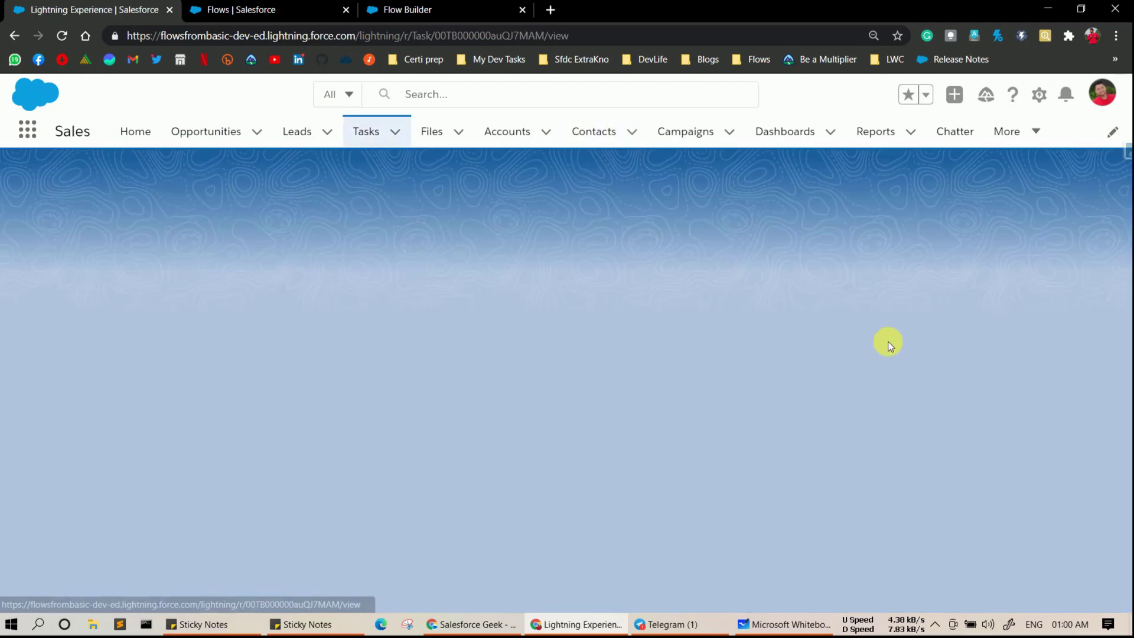